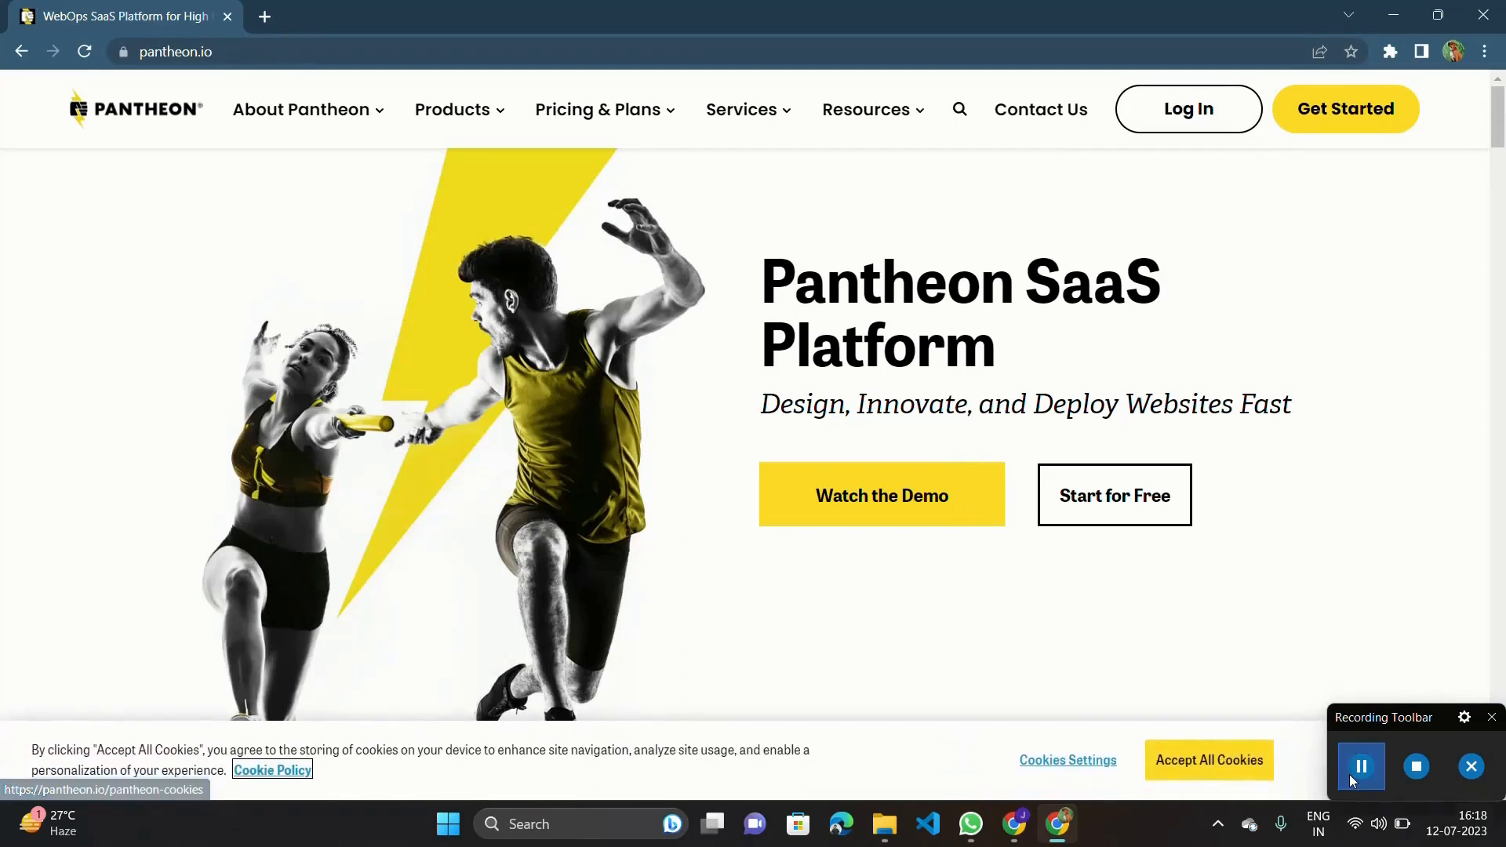
# Log in to the Pantheon account to reach the personal workspace dashboard.
pyautogui.click(1357, 769)
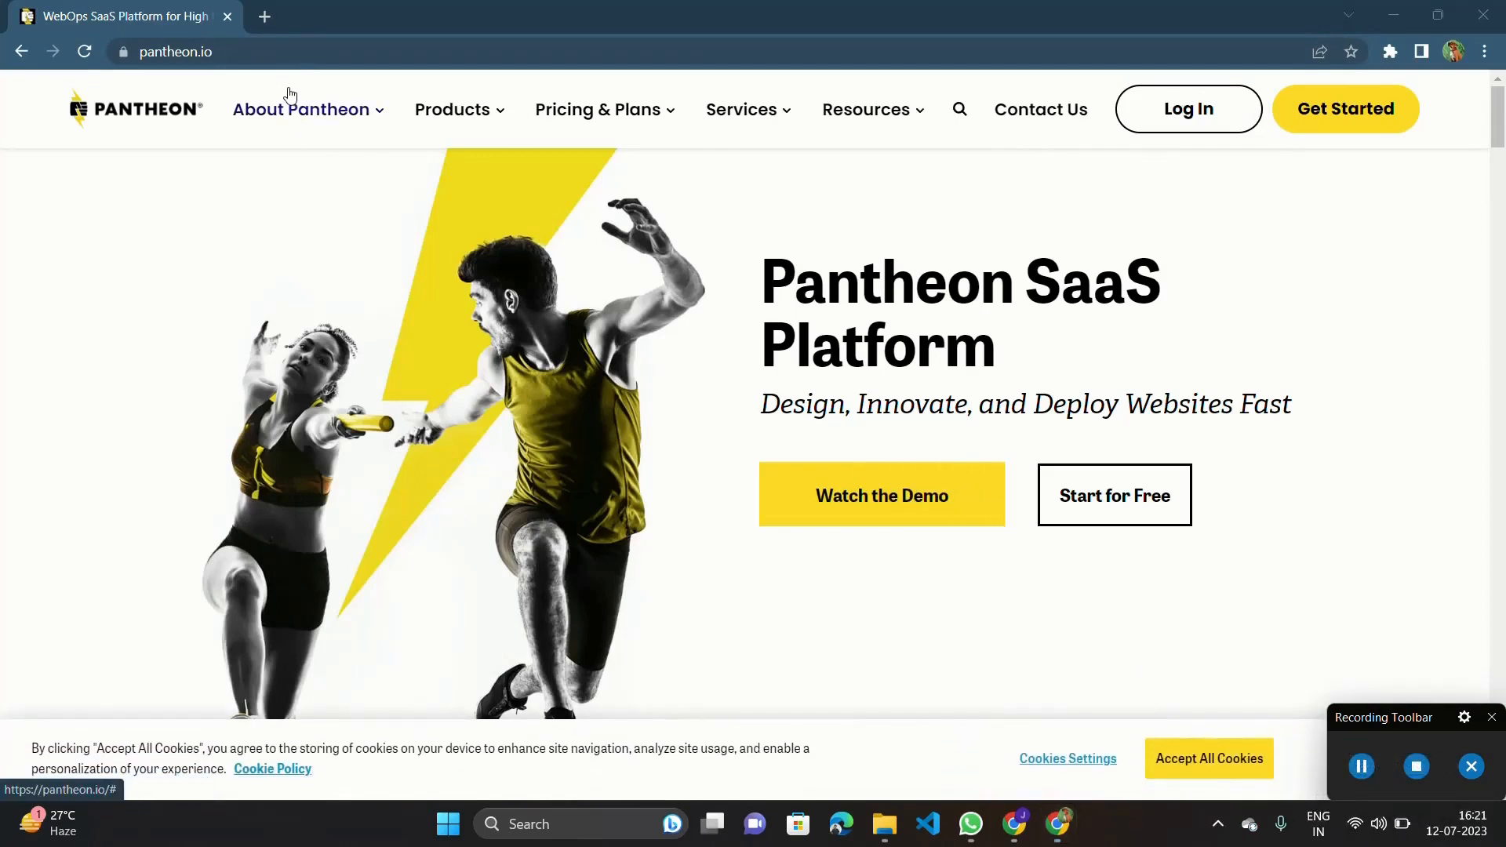
pyautogui.moveTo(289, 96)
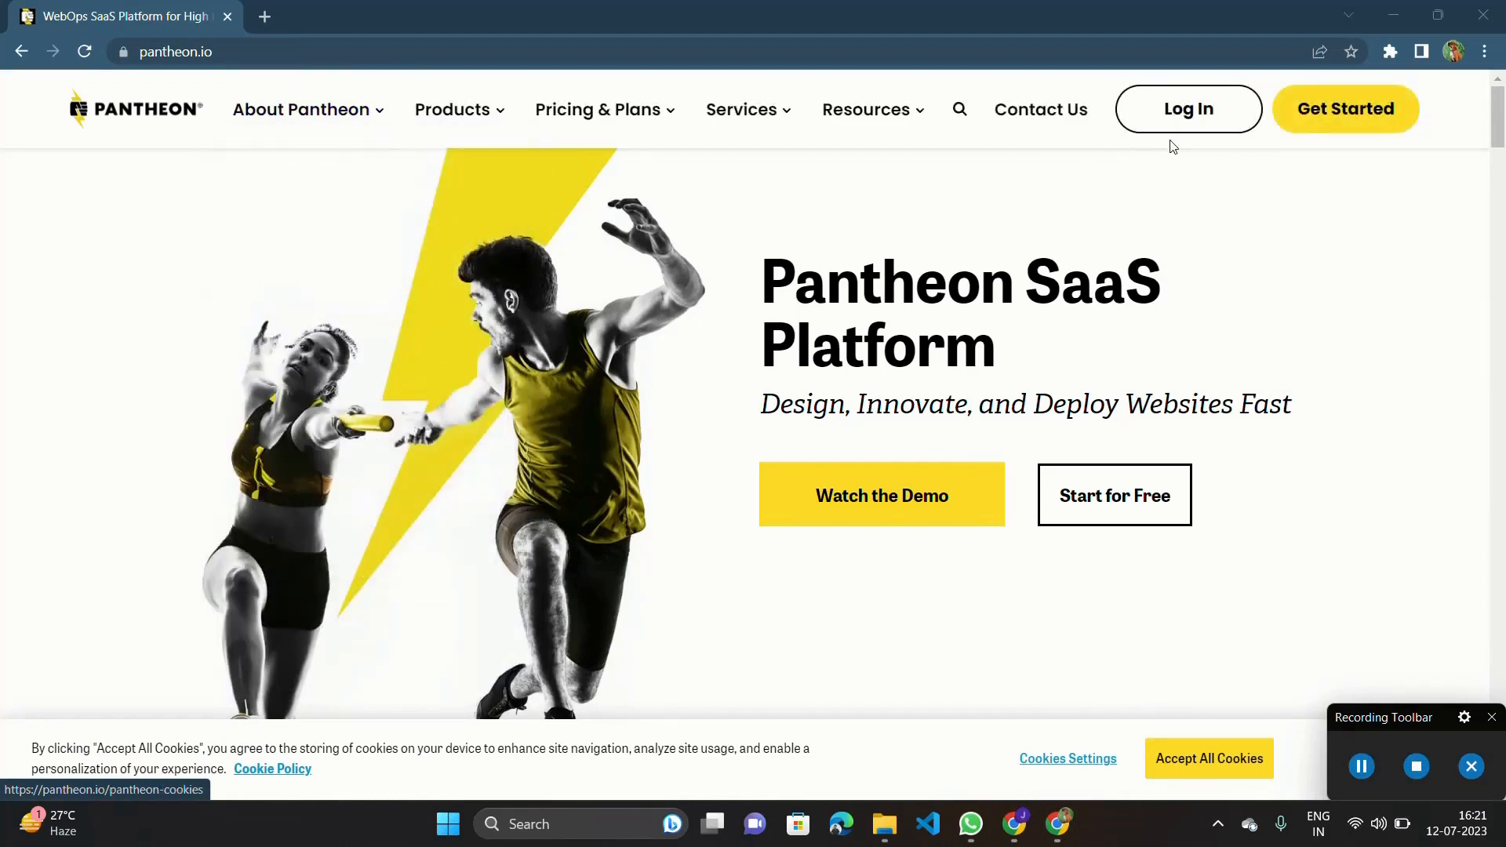
pyautogui.click(1198, 117)
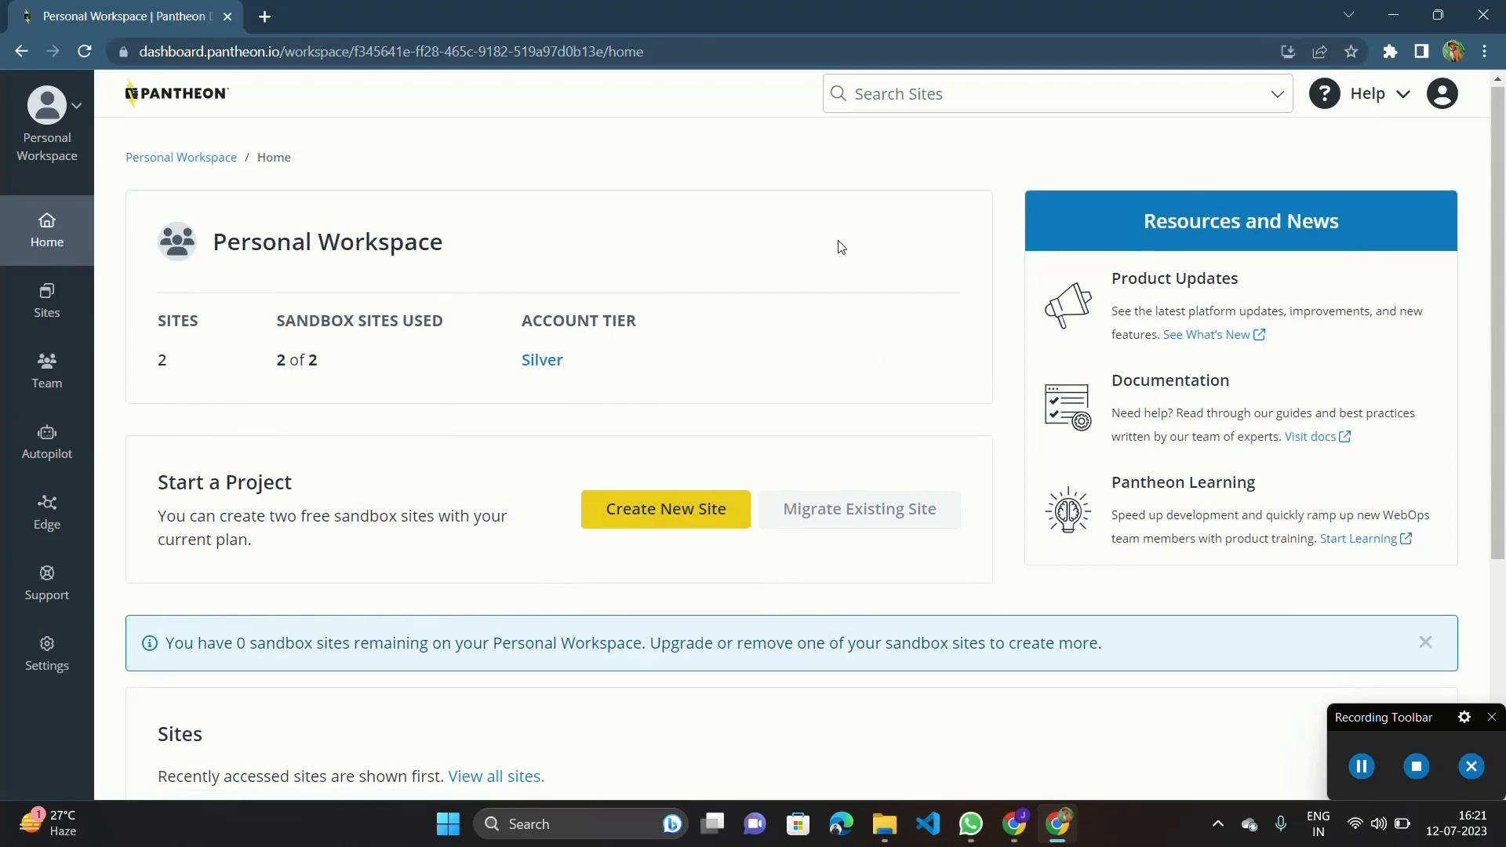
# Open the list of sites in the personal workspace.
pyautogui.scroll(-4, 662, 404)
pyautogui.scroll(4, 664, 402)
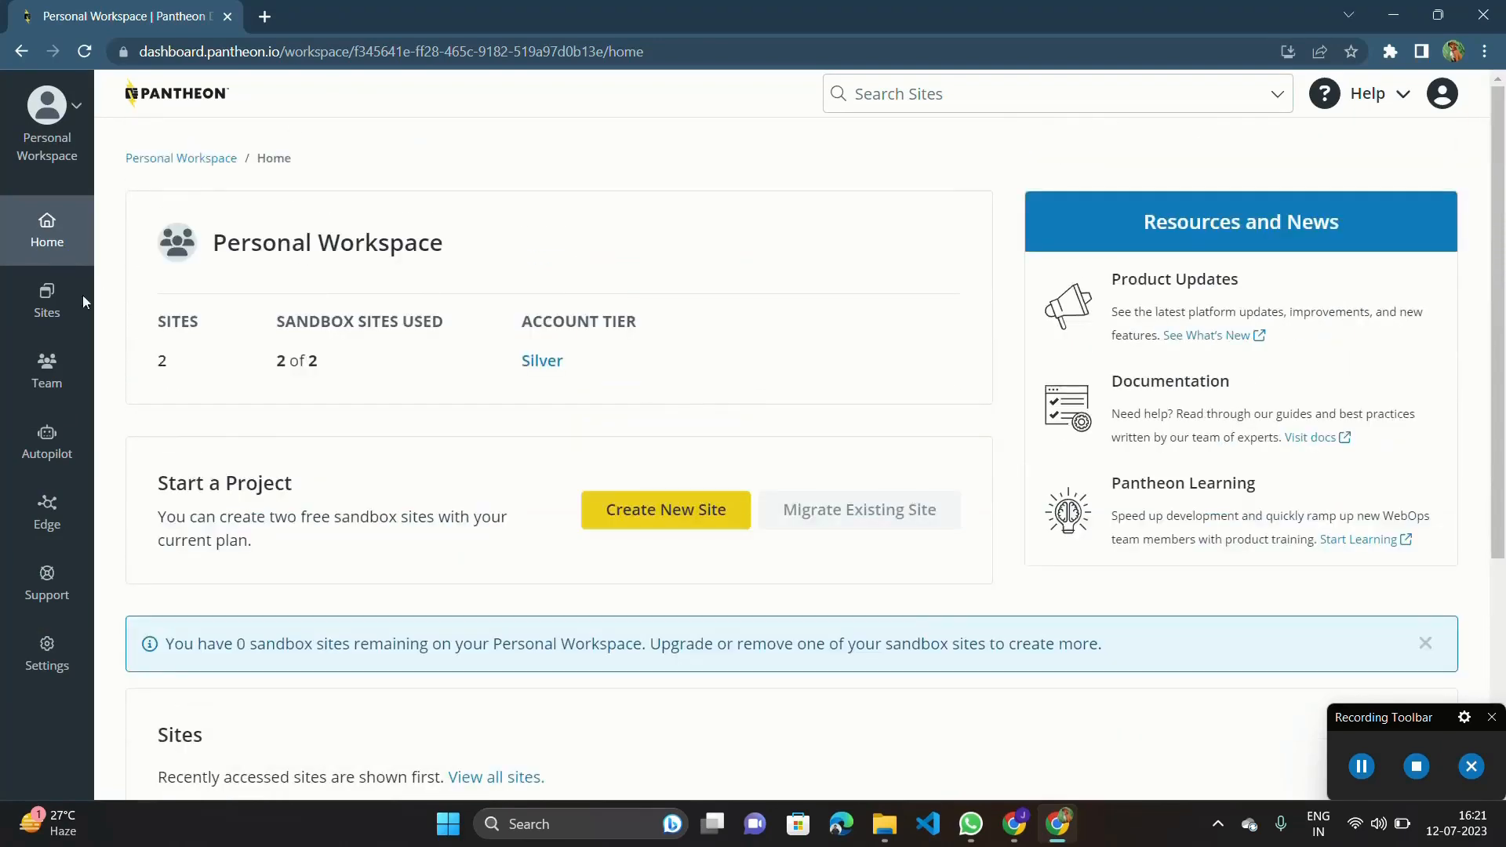
pyautogui.scroll(3, 51, 301)
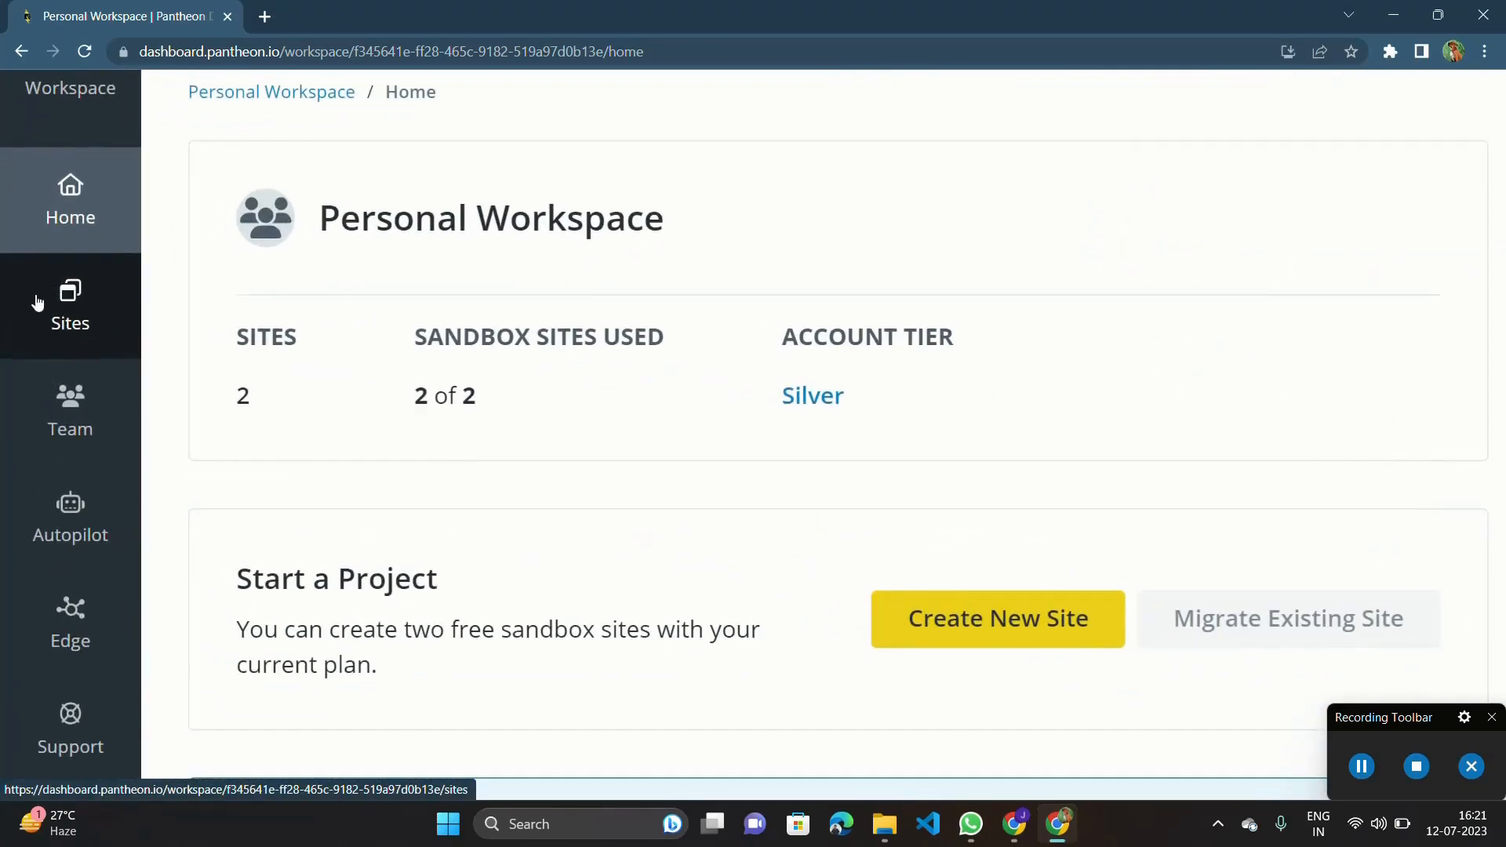
pyautogui.click(66, 315)
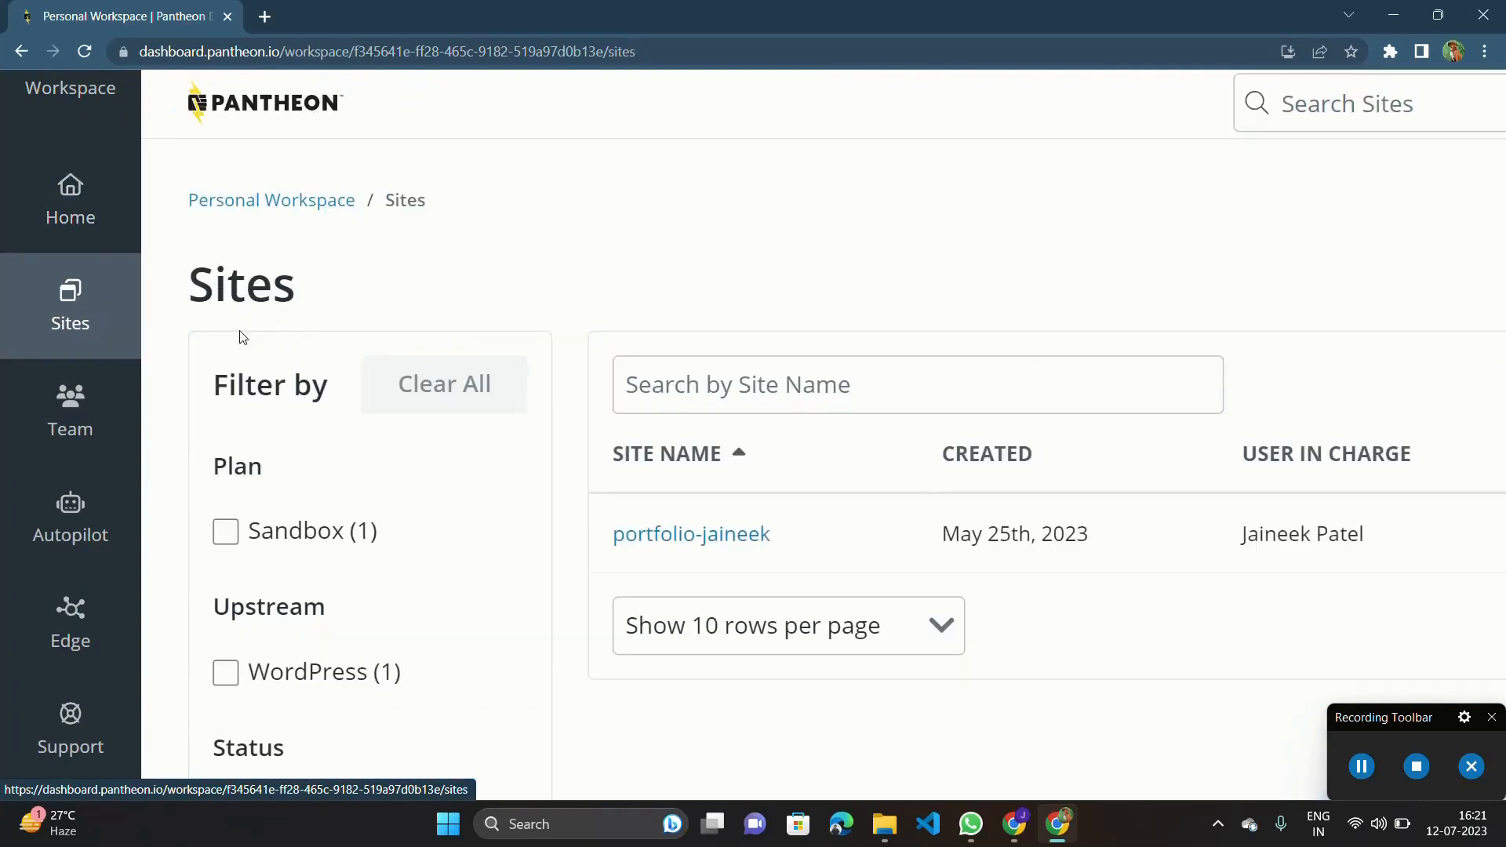
pyautogui.scroll(-3, 269, 335)
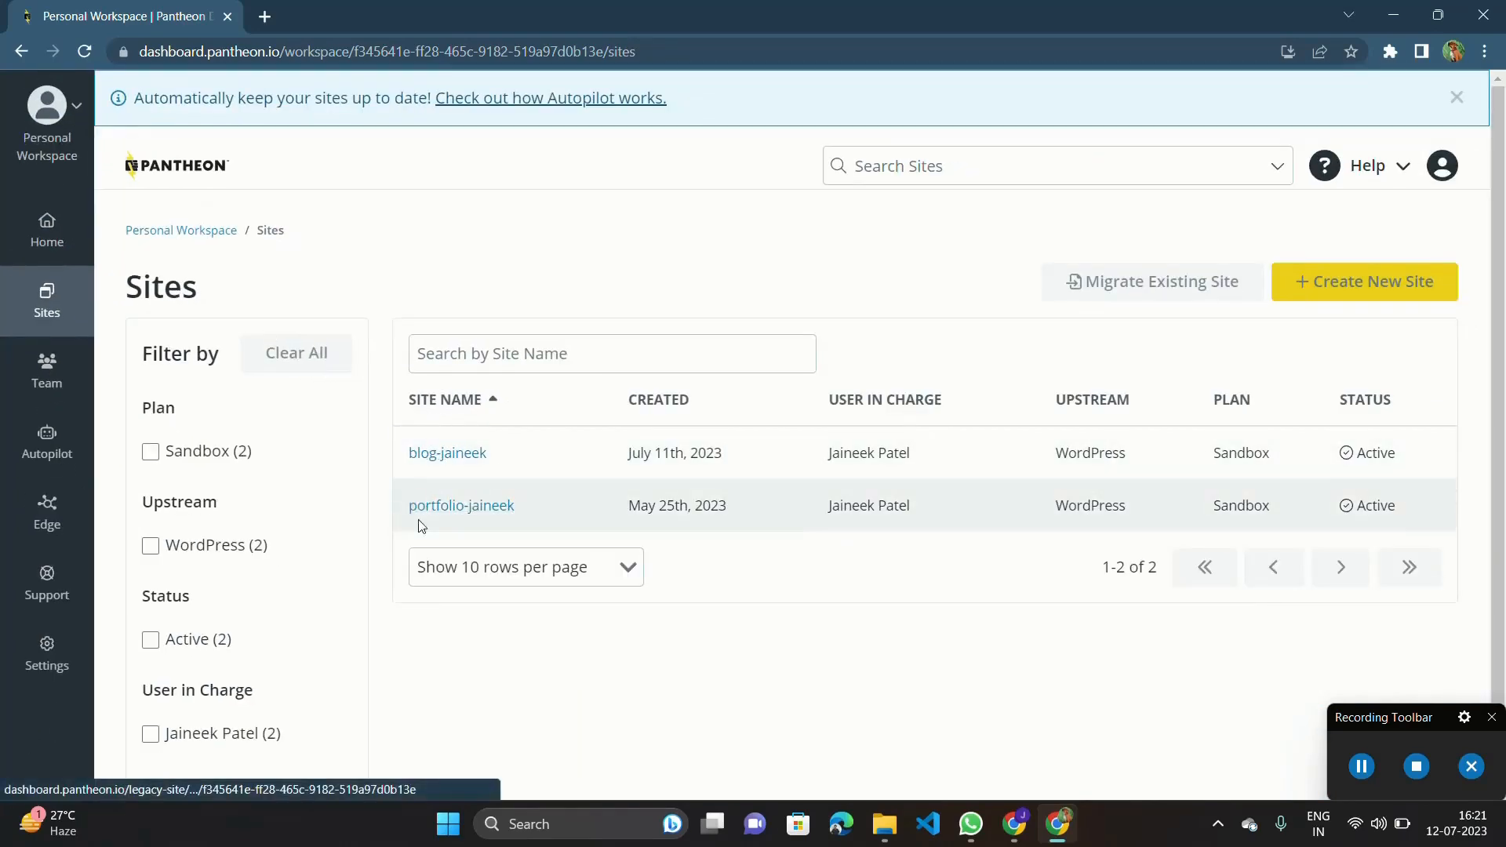
# Open the WordPress admin of the blog site's Dev environment and show its list of pages.
pyautogui.click(461, 455)
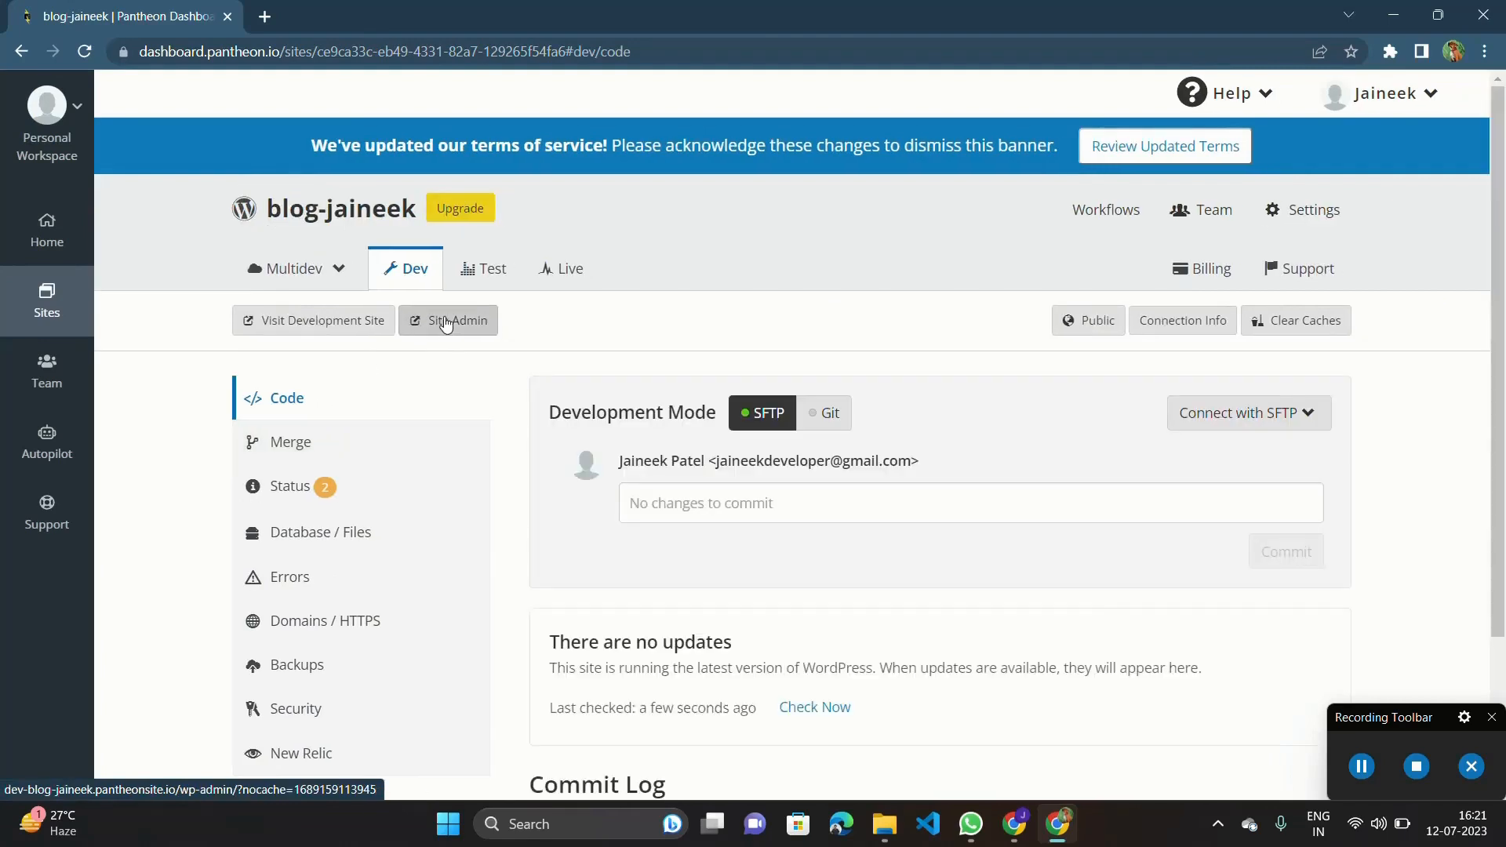
pyautogui.click(446, 322)
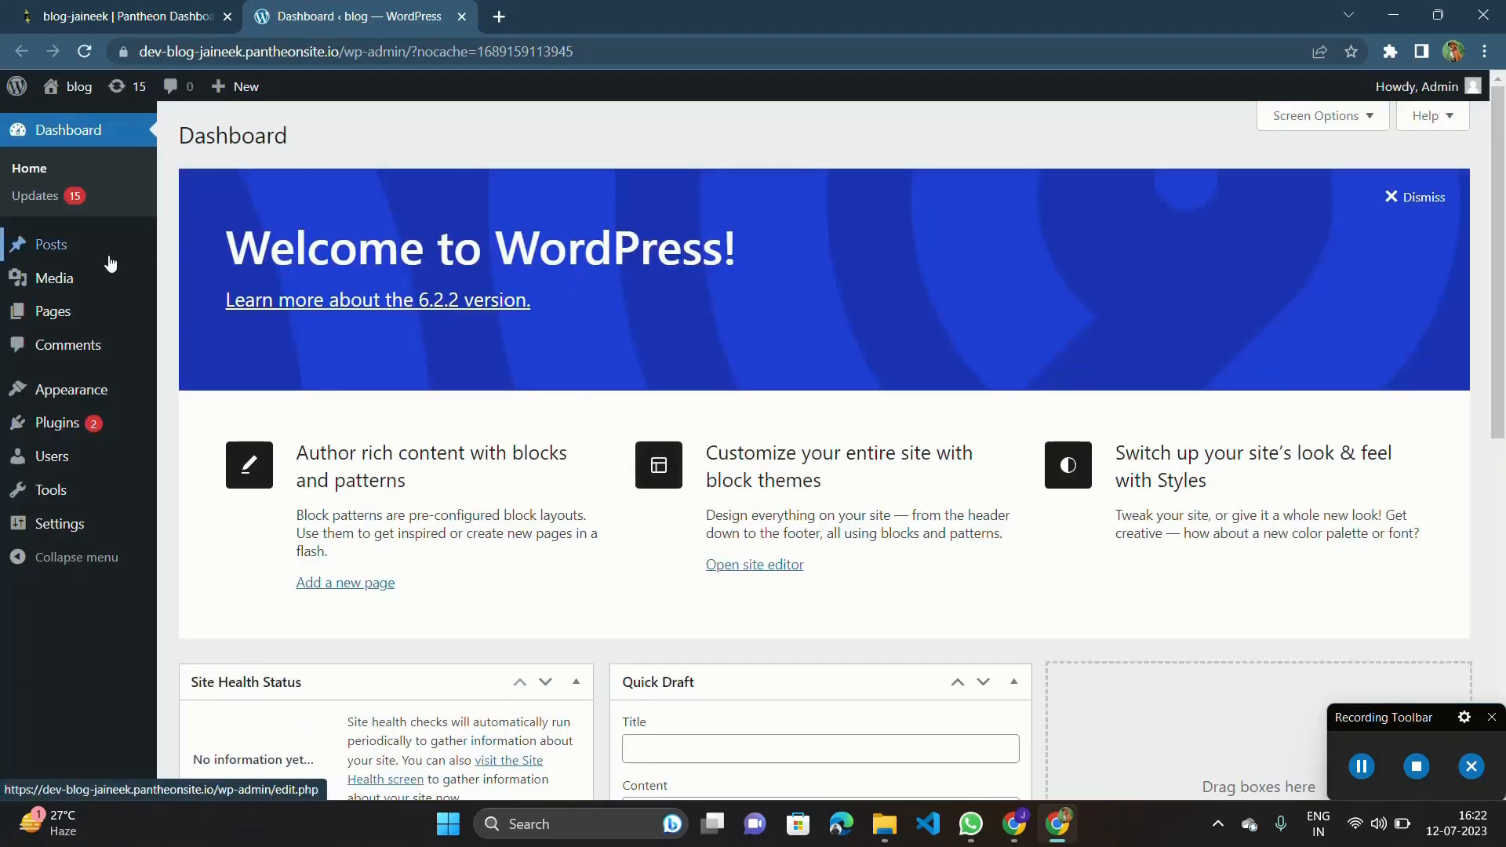
pyautogui.moveTo(112, 319)
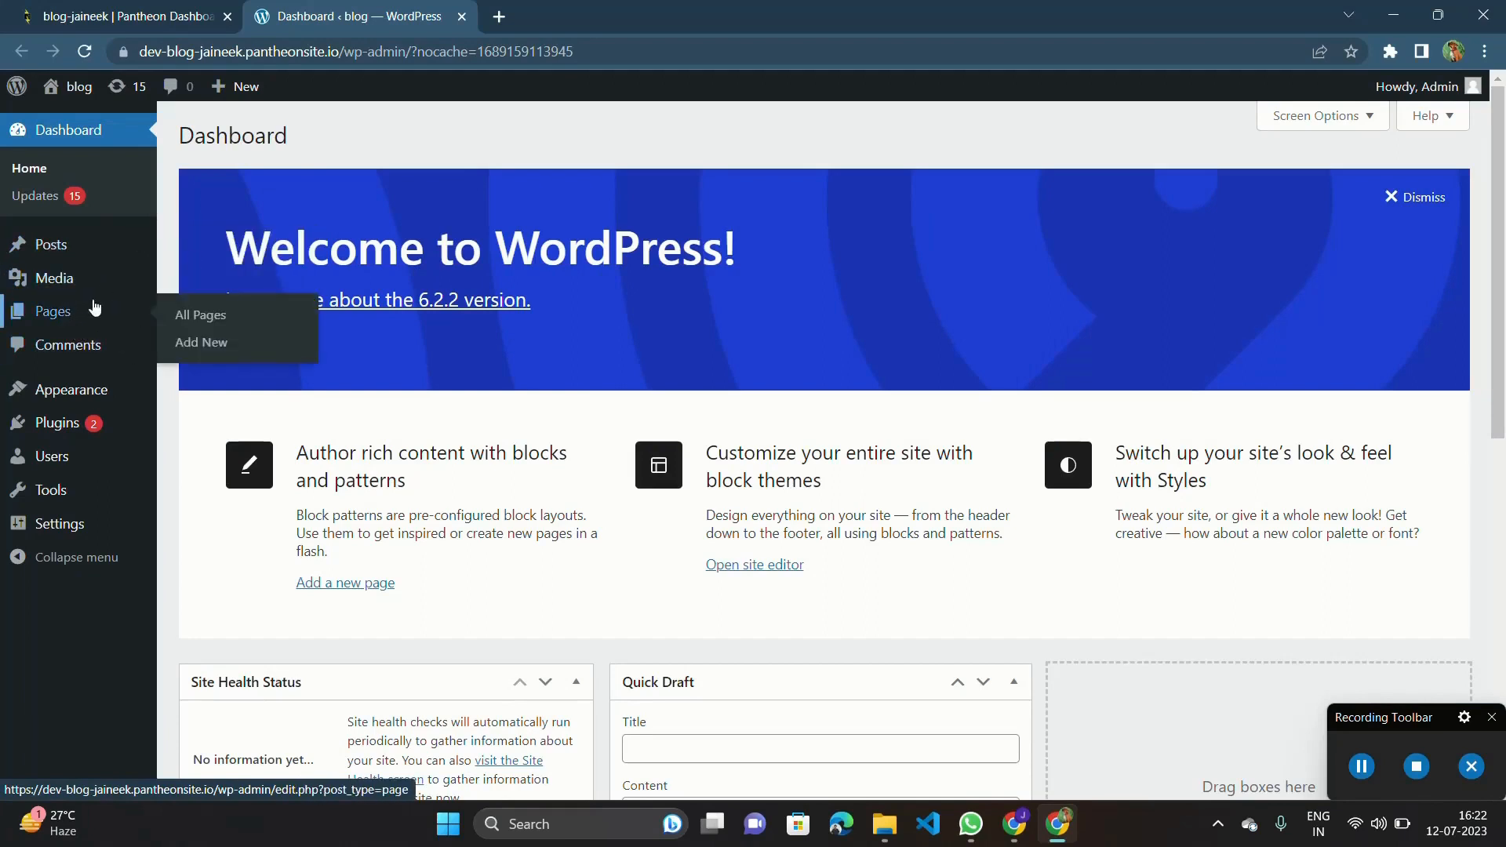
pyautogui.click(94, 307)
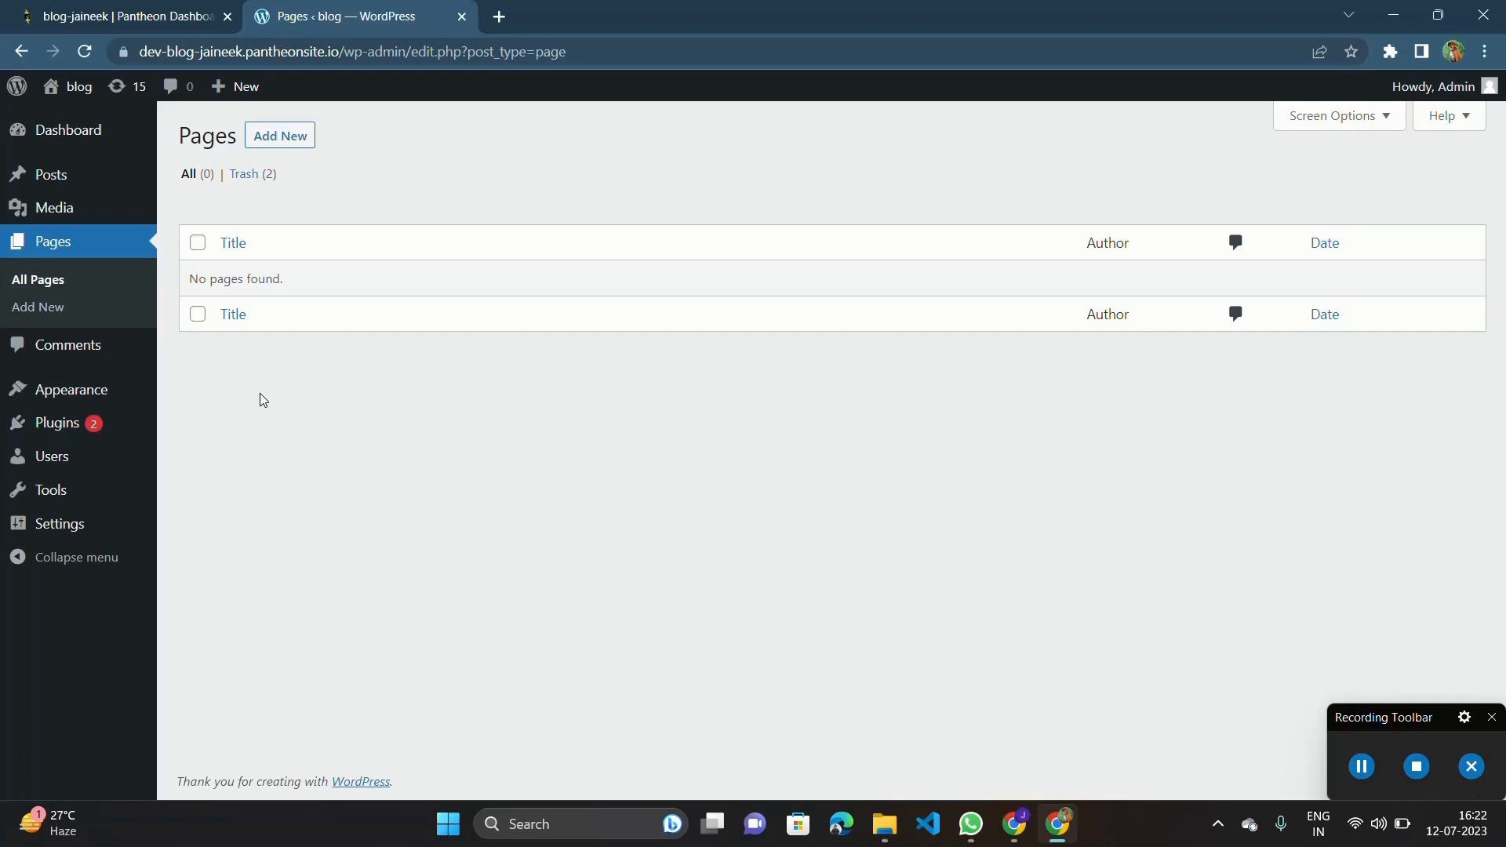
# Open the site's installed WordPress themes and look through them.
pyautogui.click(91, 393)
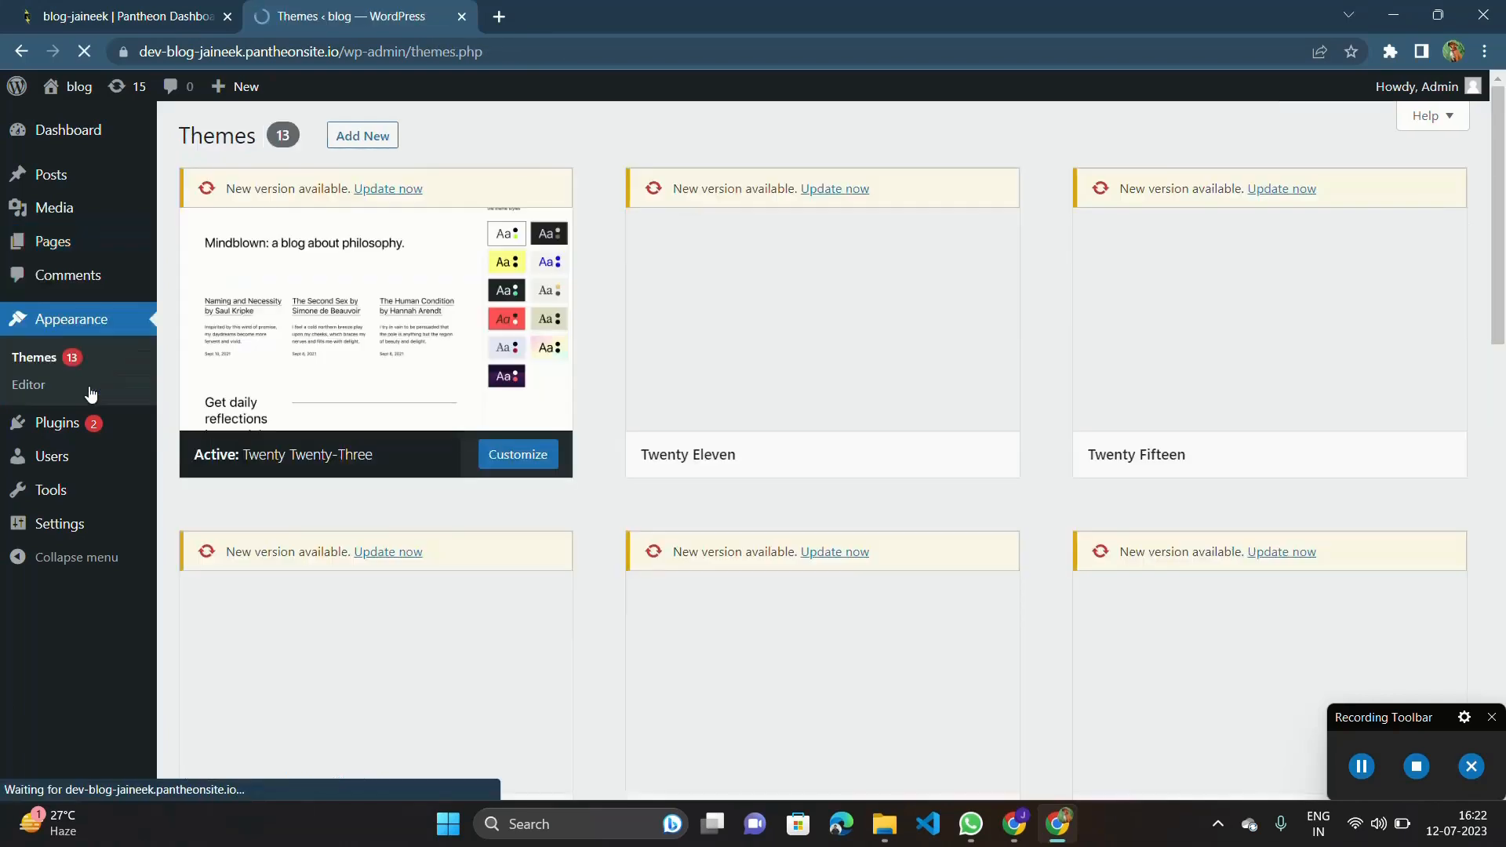
pyautogui.scroll(-14, 718, 484)
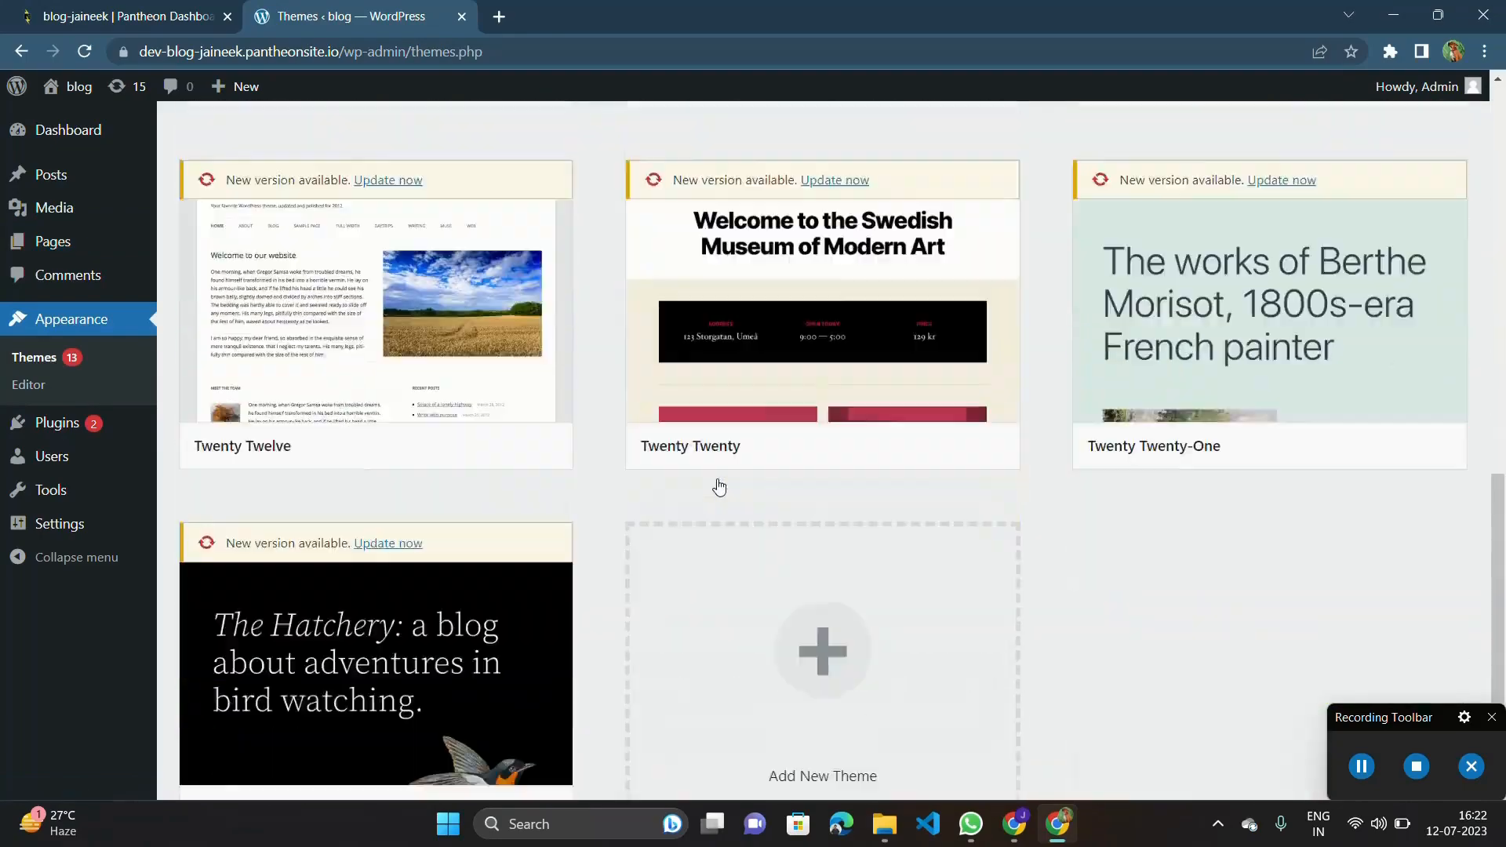
pyautogui.scroll(7, 719, 486)
pyautogui.scroll(7, 719, 487)
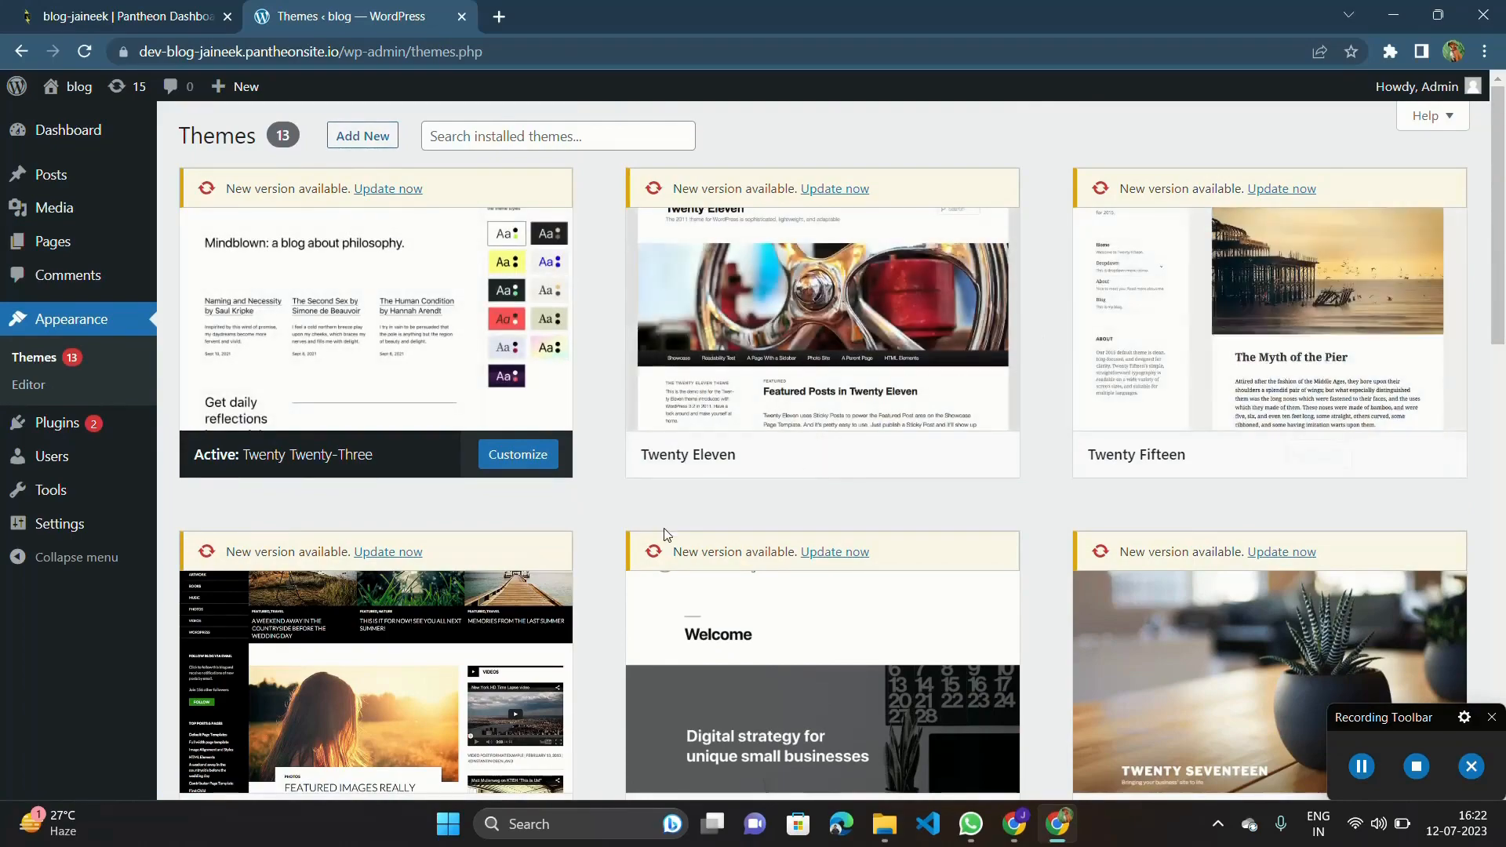
pyautogui.scroll(-5, 959, 498)
pyautogui.scroll(-5, 959, 497)
pyautogui.scroll(10, 959, 497)
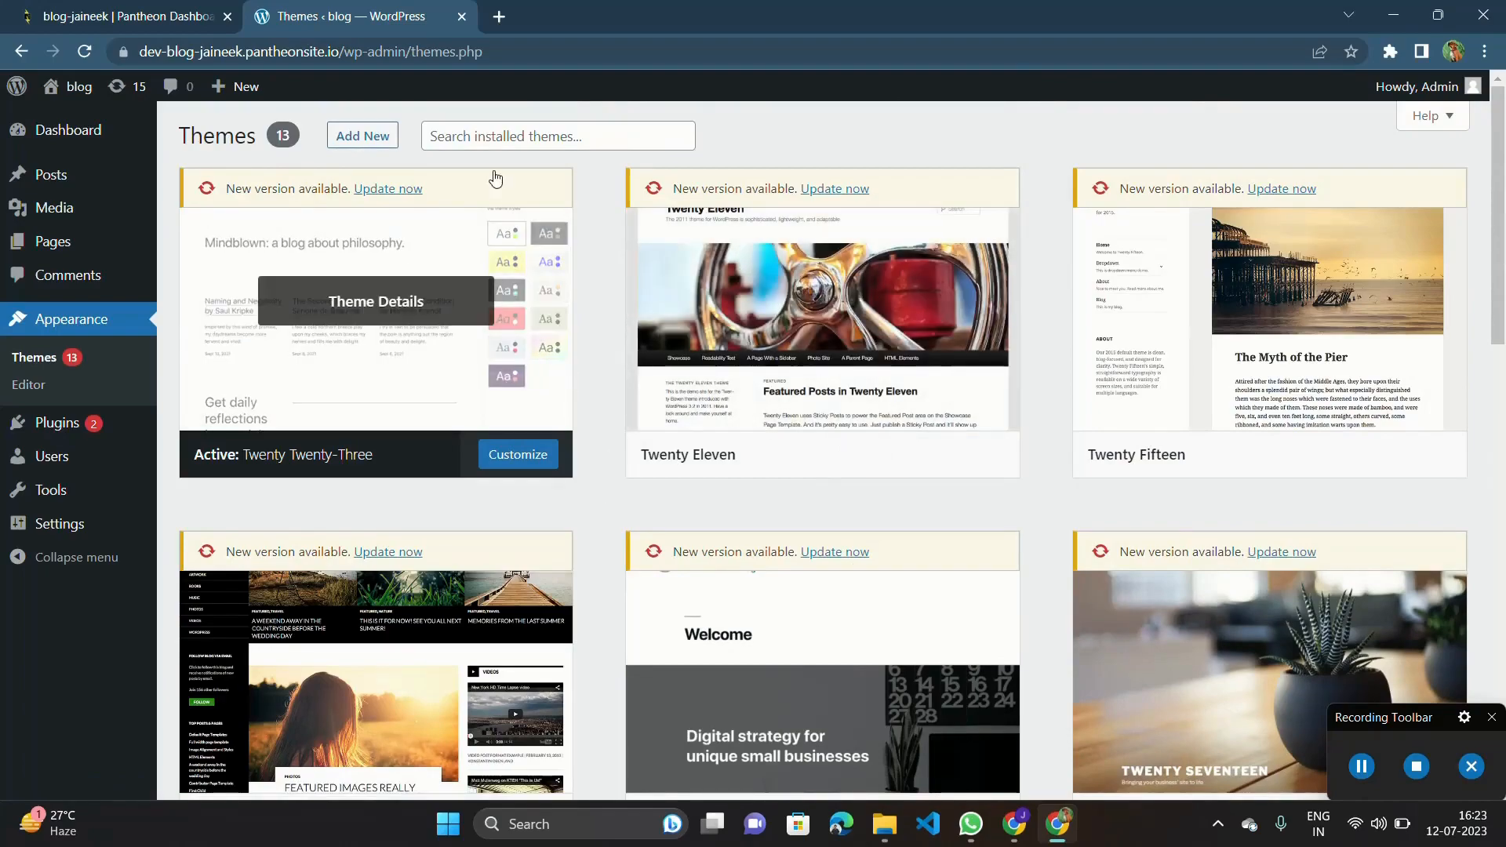
pyautogui.scroll(-15, 510, 555)
pyautogui.scroll(15, 512, 555)
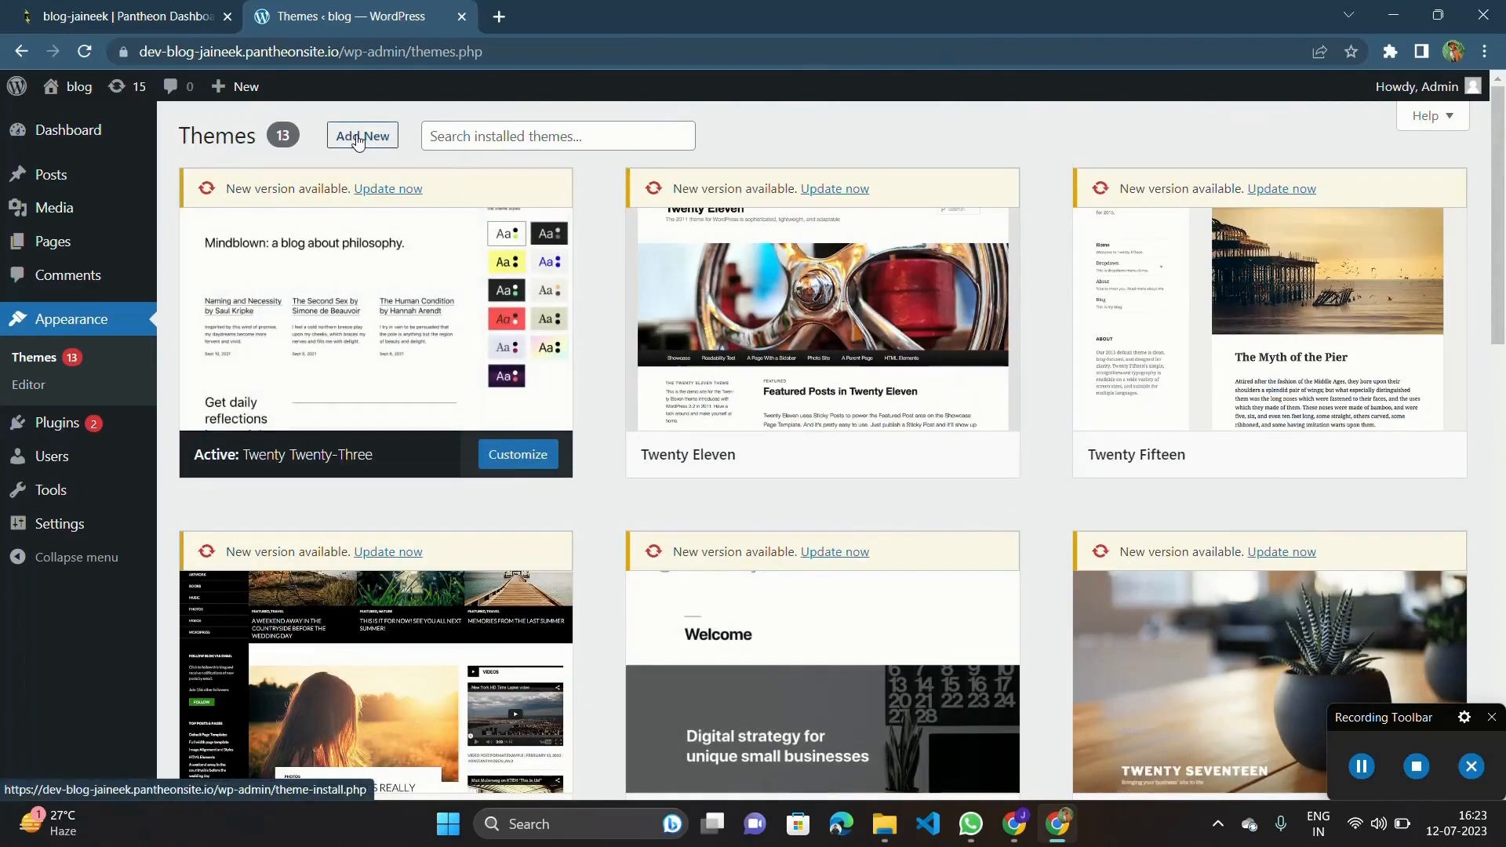
# Start adding a new theme and look through the popular themes on offer.
pyautogui.scroll(5, 371, 138)
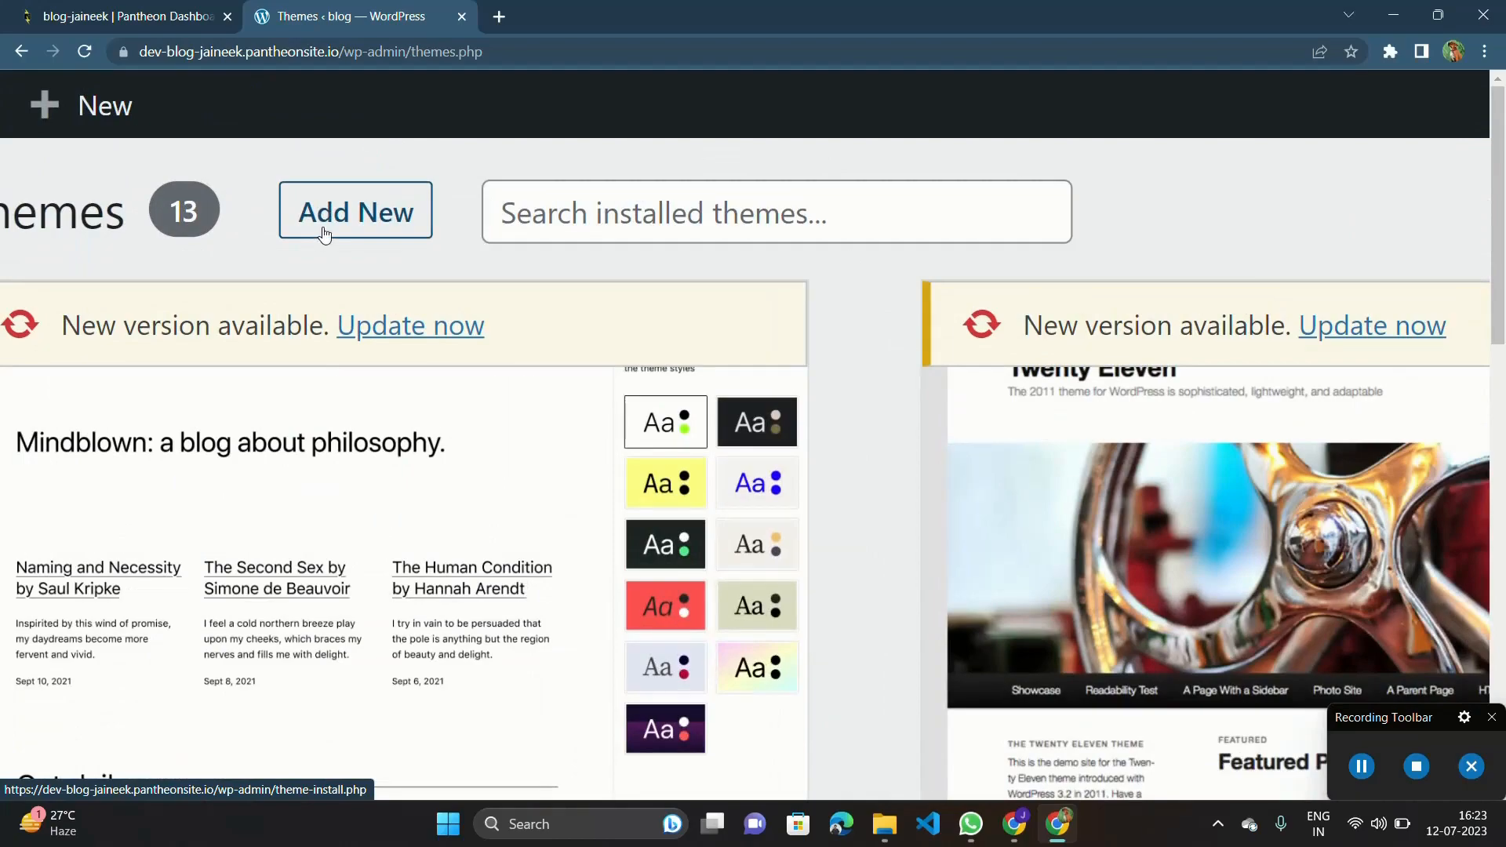
pyautogui.click(337, 230)
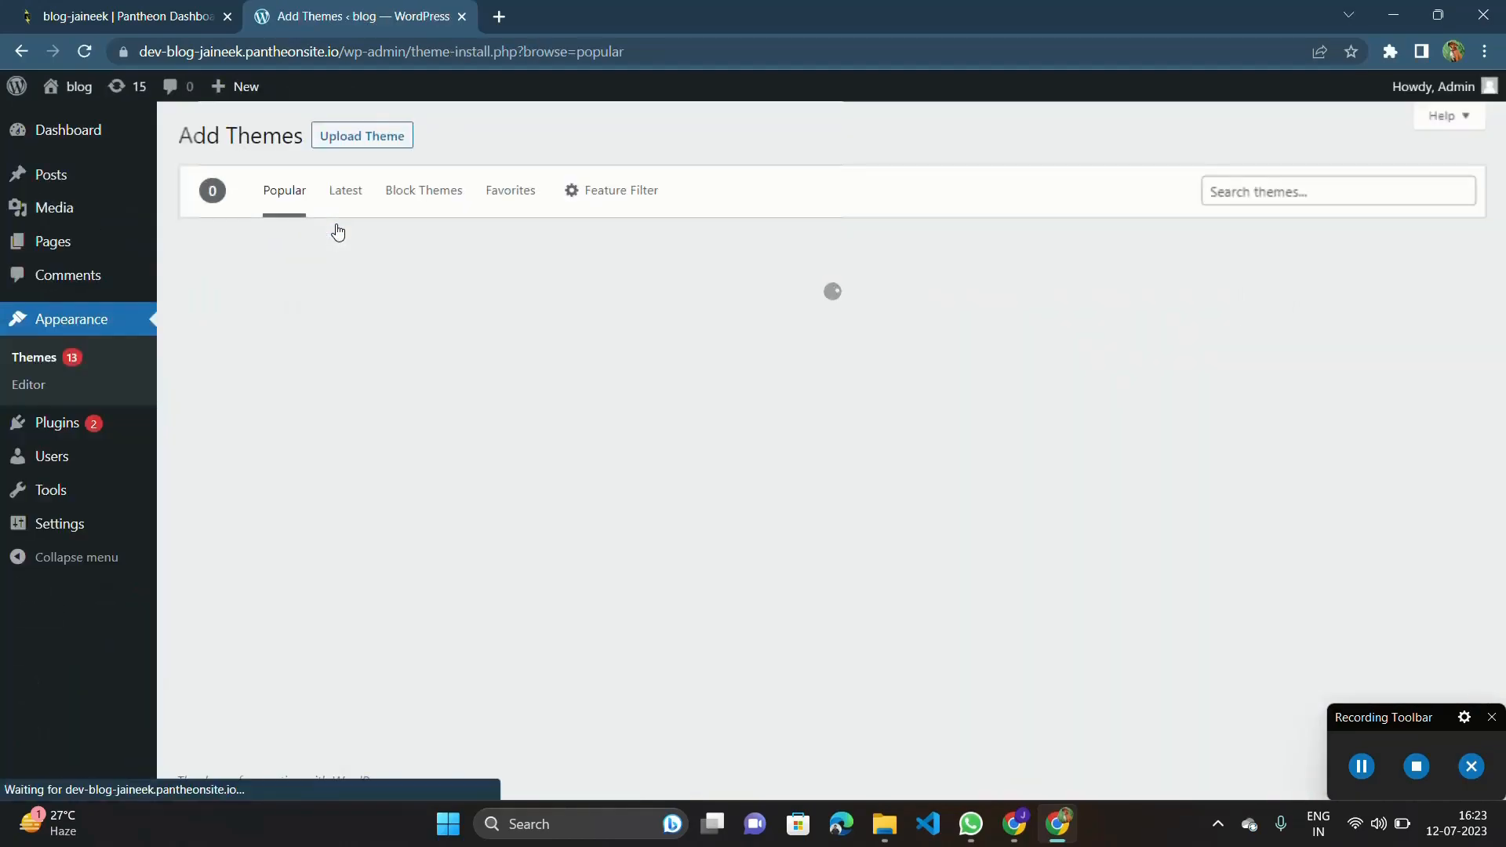
pyautogui.scroll(-15, 817, 430)
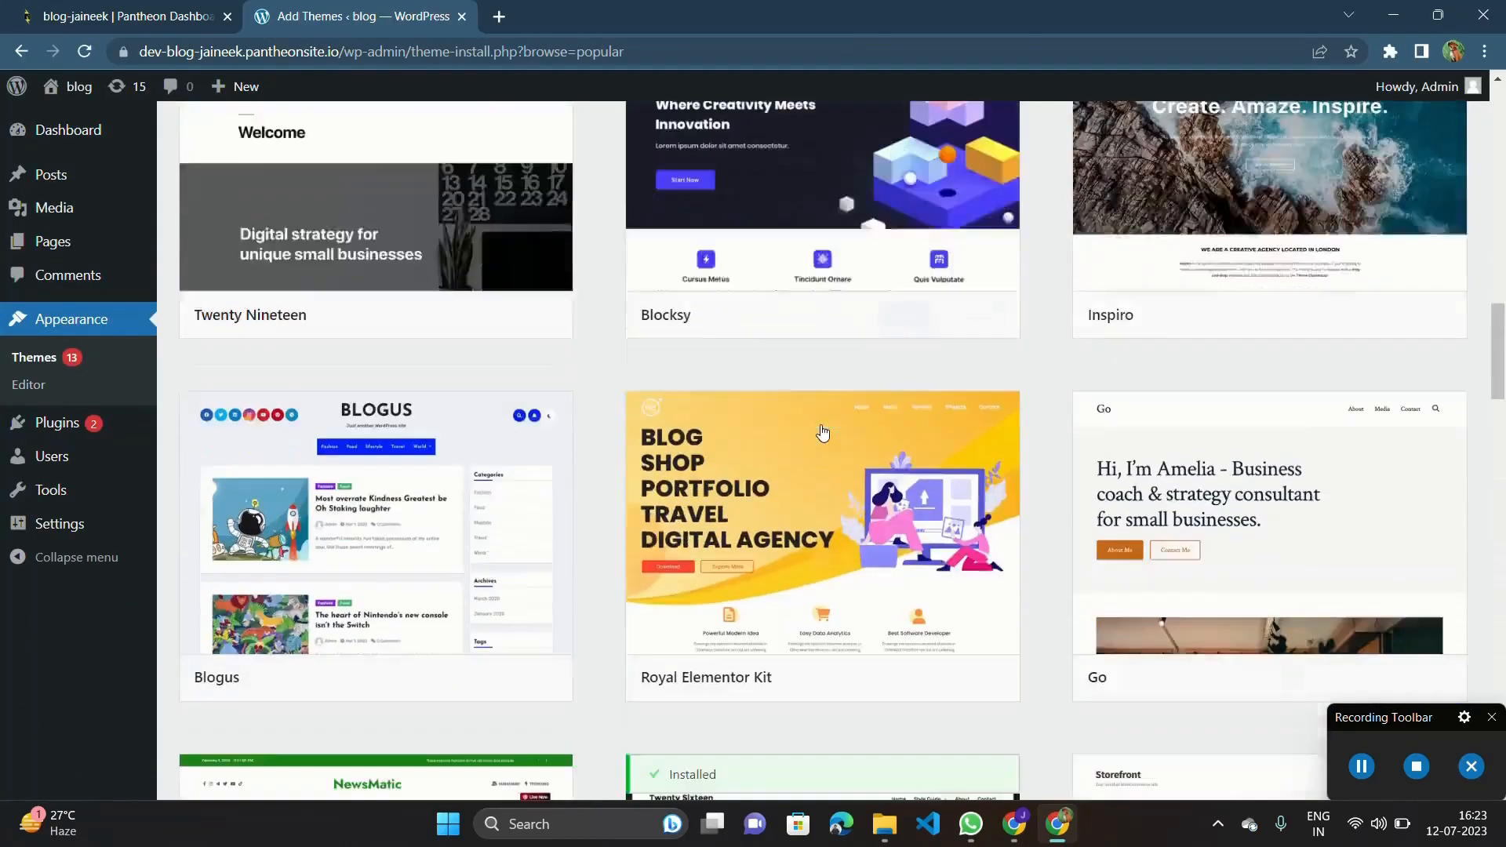
pyautogui.scroll(4, 822, 432)
pyautogui.scroll(-15, 822, 432)
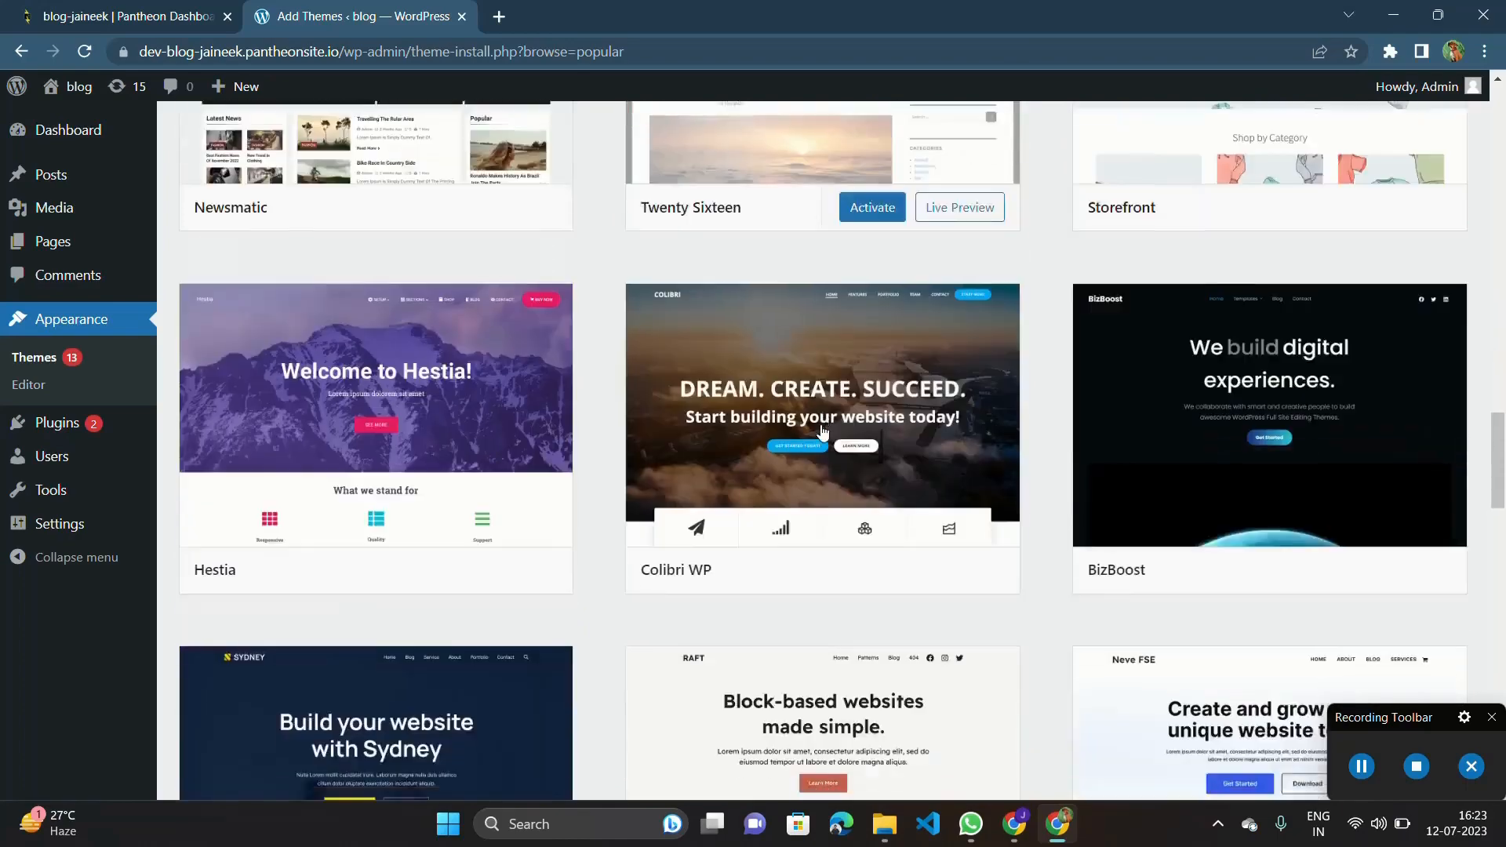
pyautogui.scroll(2, 822, 430)
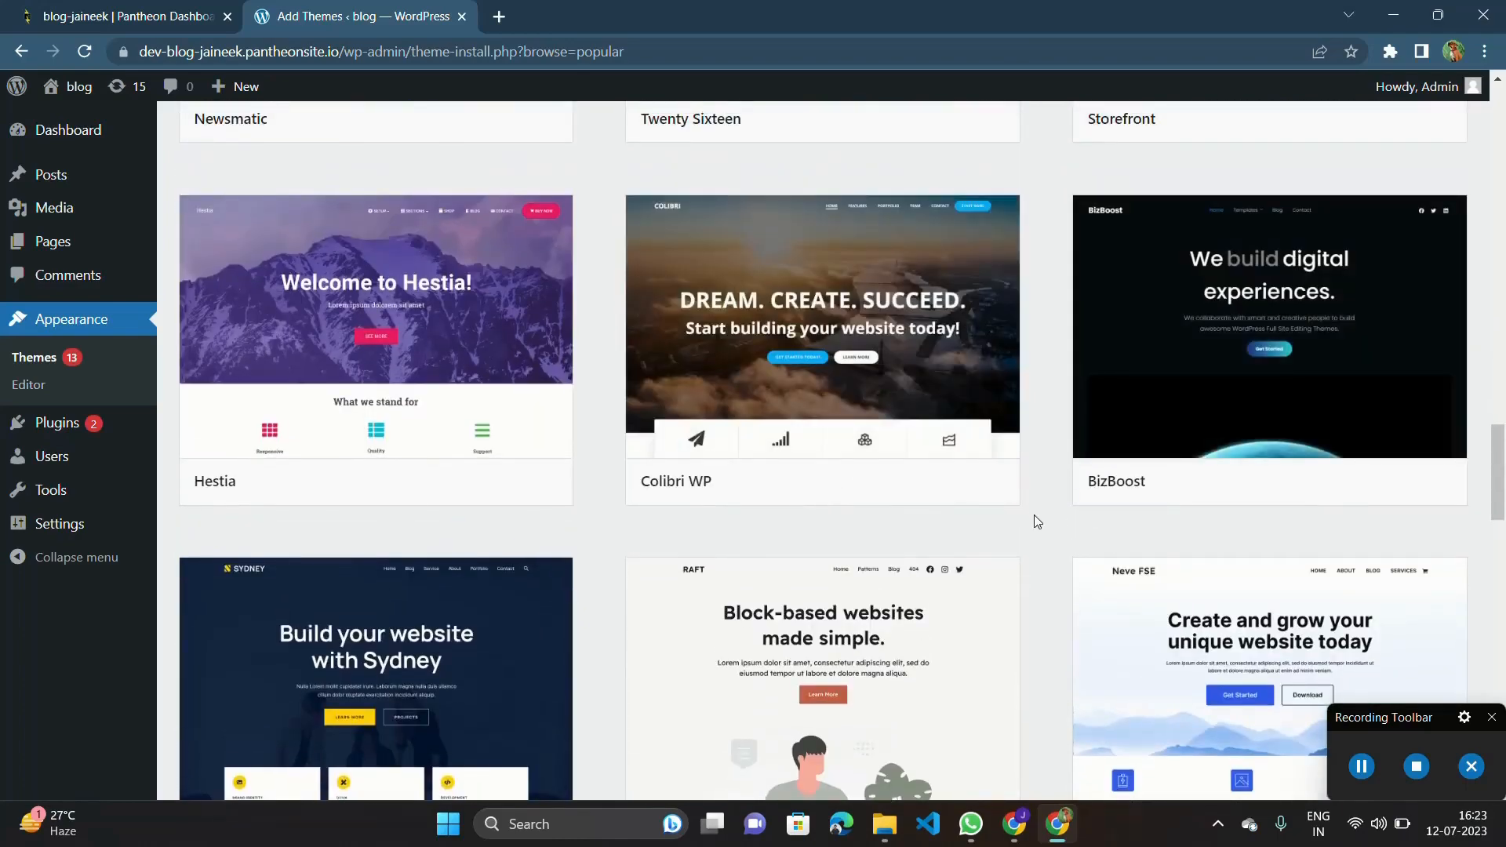
pyautogui.scroll(-7, 1034, 515)
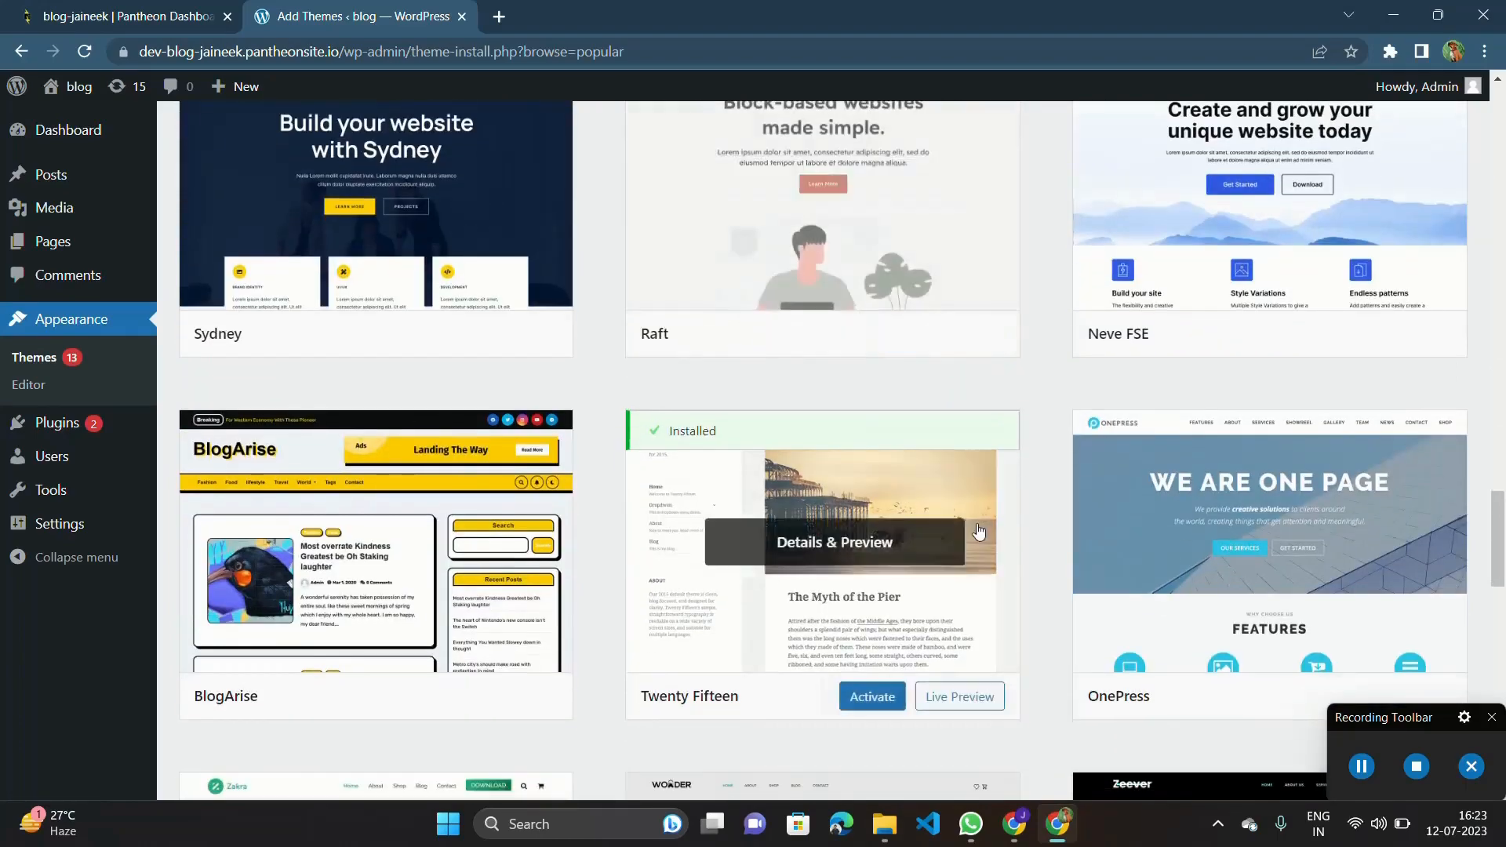
pyautogui.scroll(-12, 978, 532)
pyautogui.scroll(13, 978, 532)
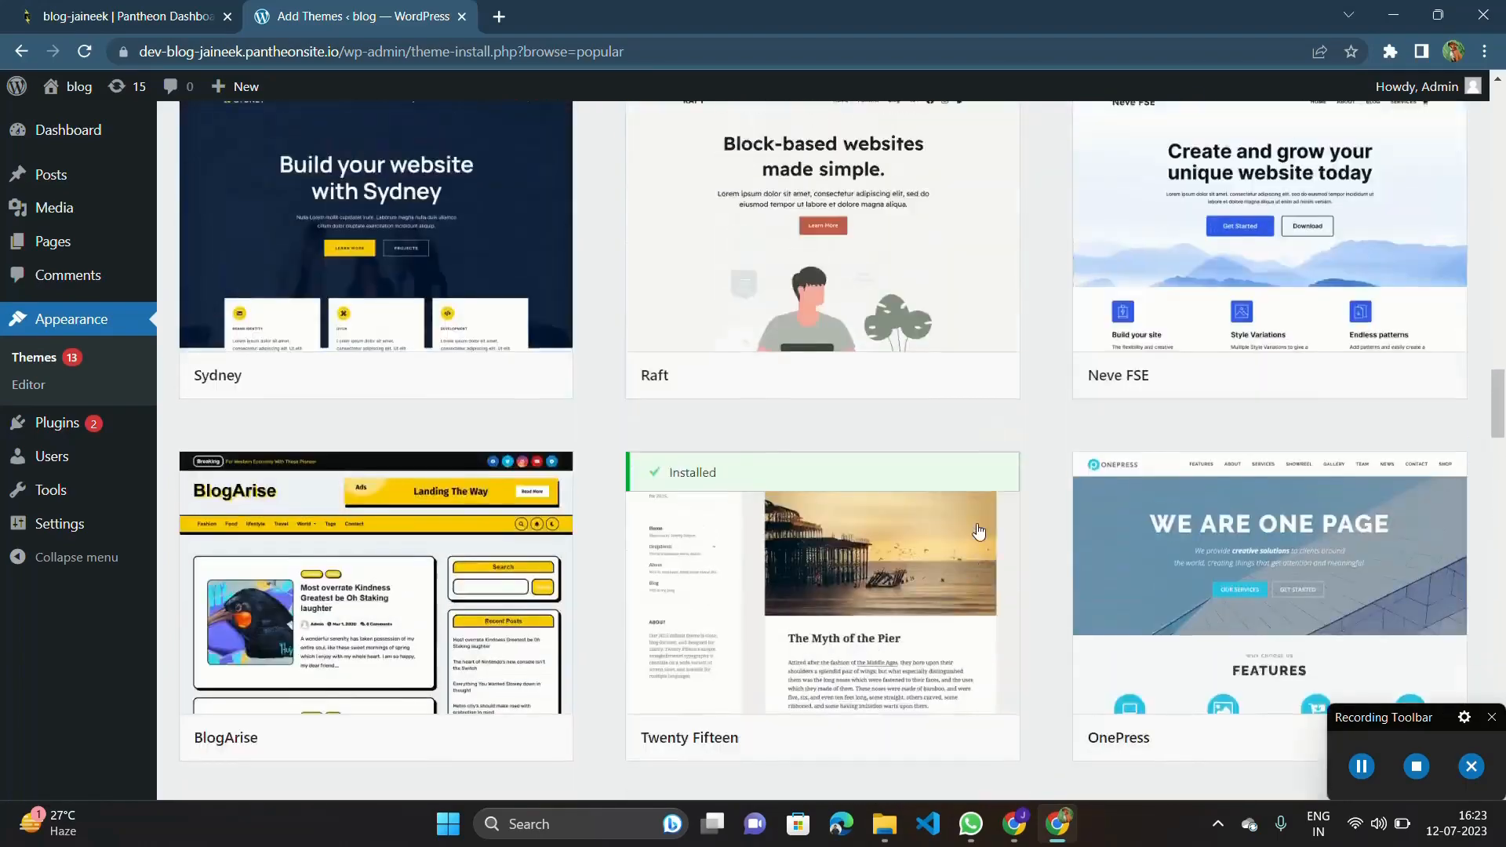
pyautogui.scroll(20, 978, 532)
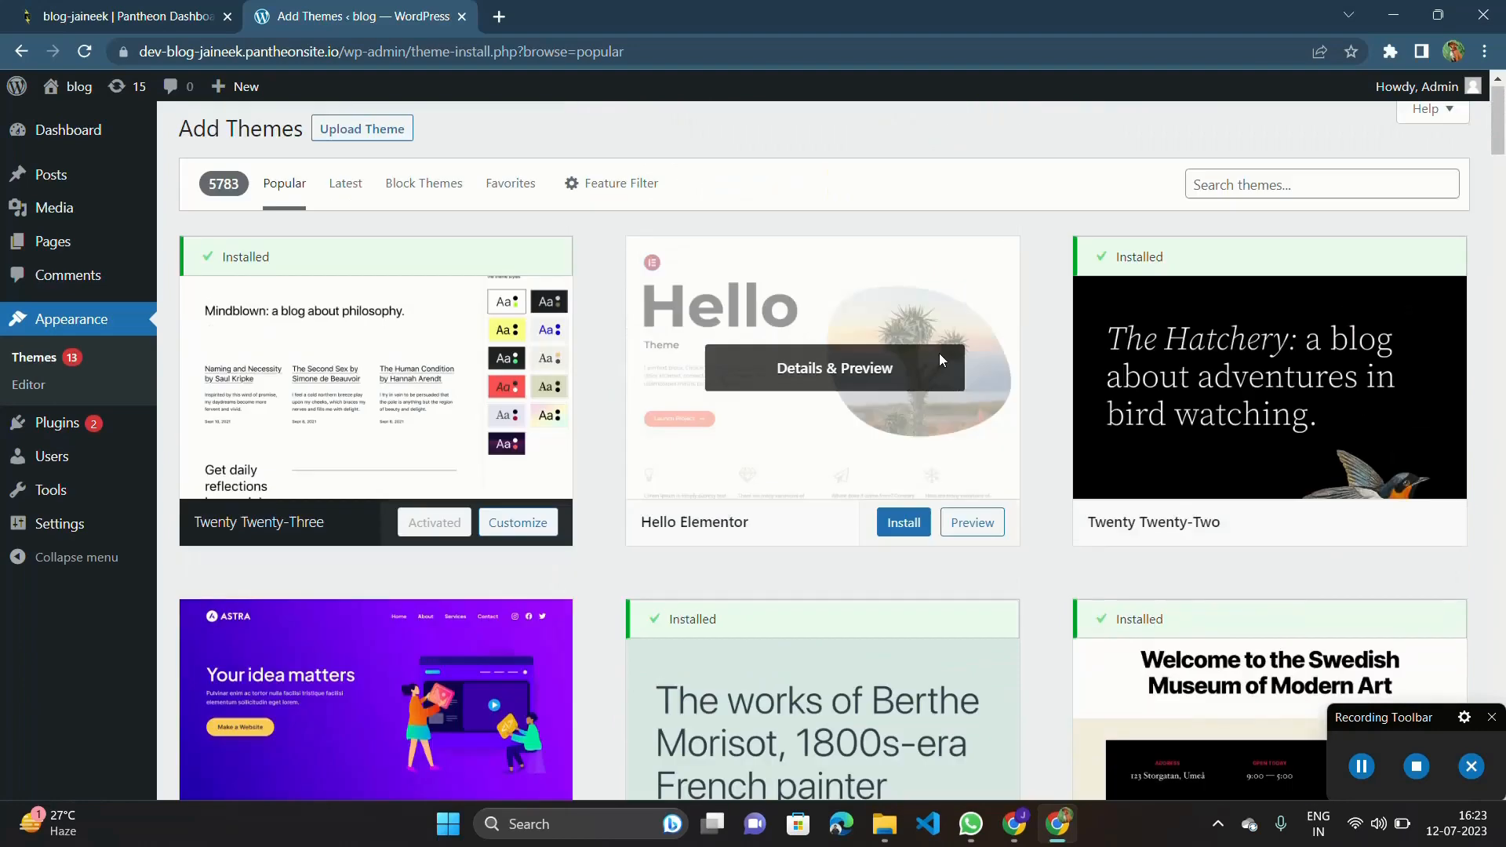
pyautogui.scroll(-3, 840, 386)
pyautogui.scroll(4, 757, 414)
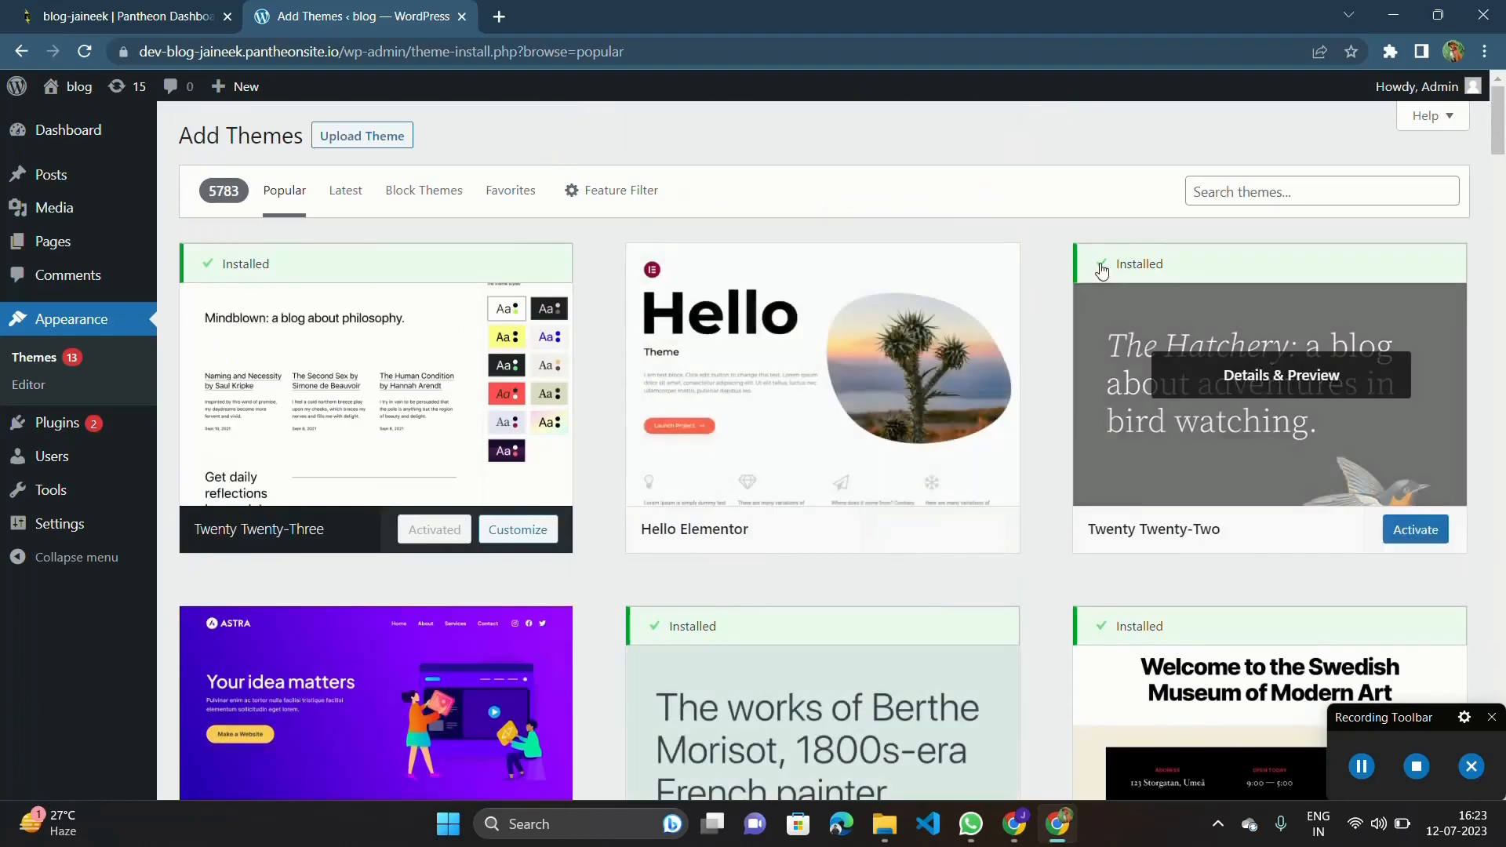
# Search the theme directory for "zakra", then install and activate the Zakra theme.
pyautogui.click(1232, 198)
pyautogui.write('zakra')
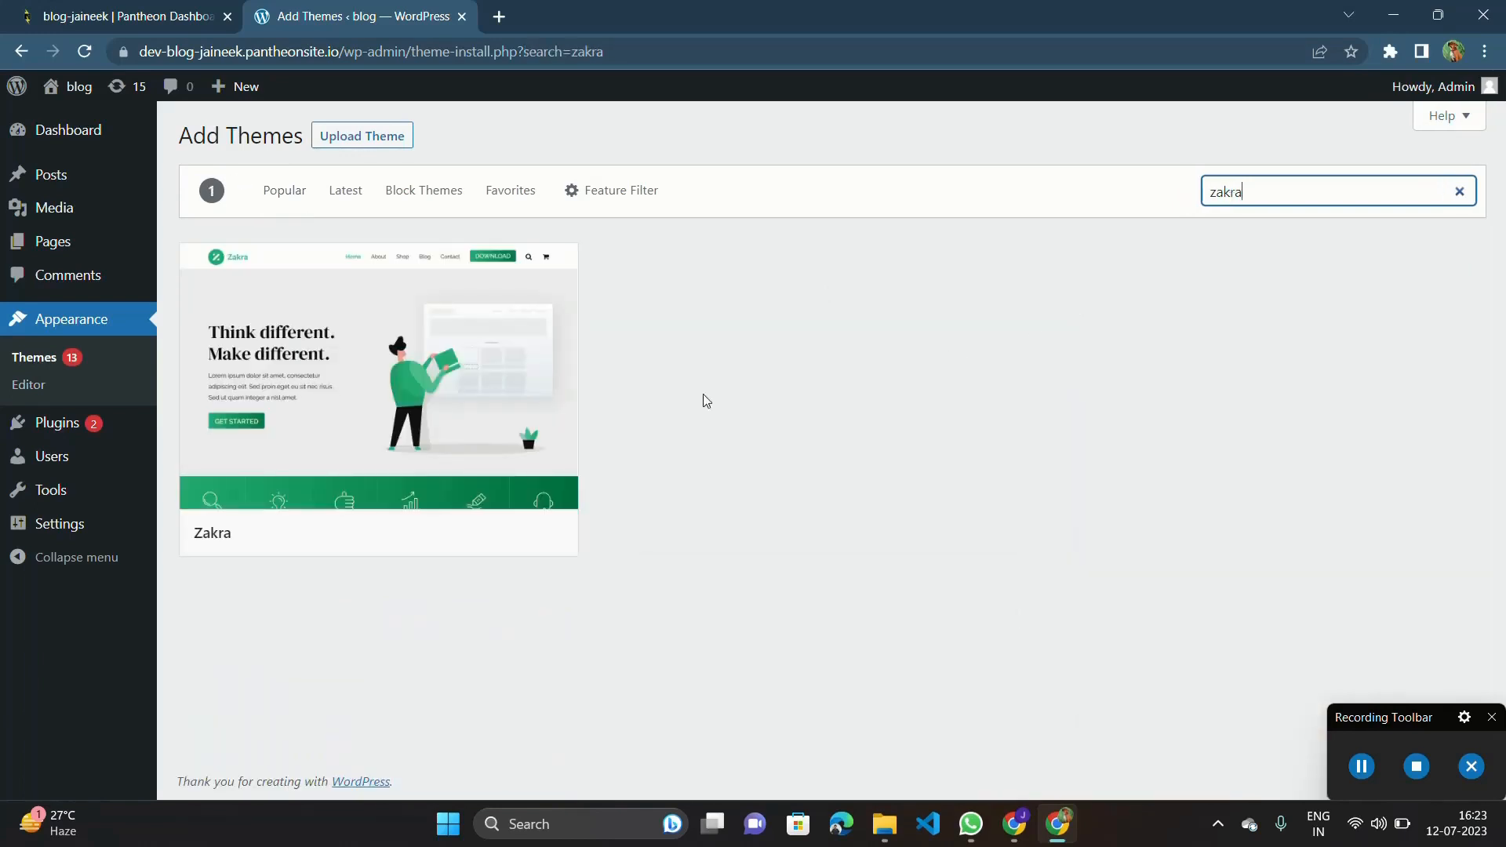
pyautogui.moveTo(397, 295)
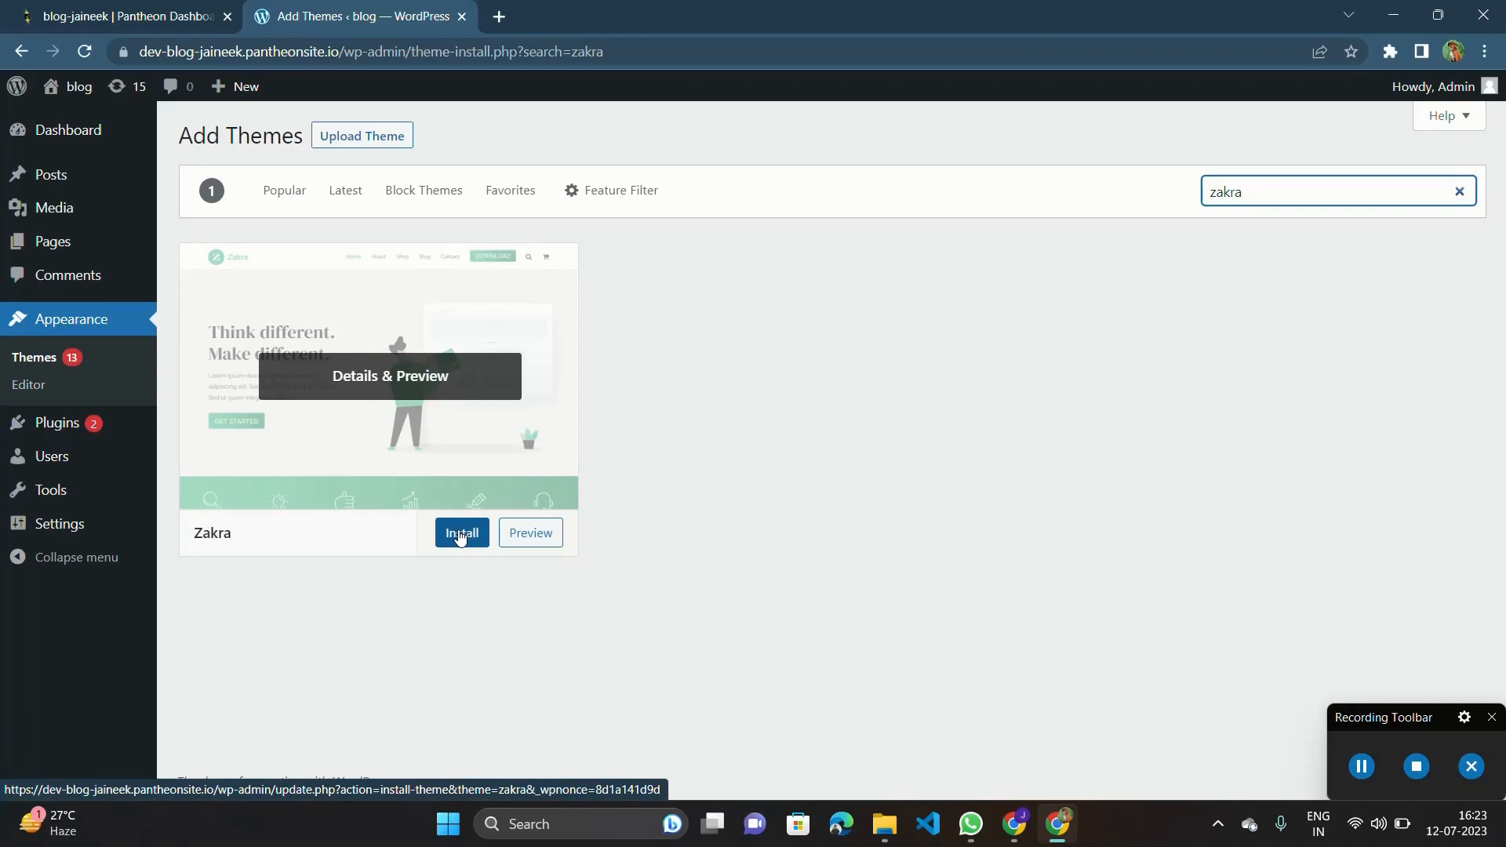
pyautogui.click(460, 534)
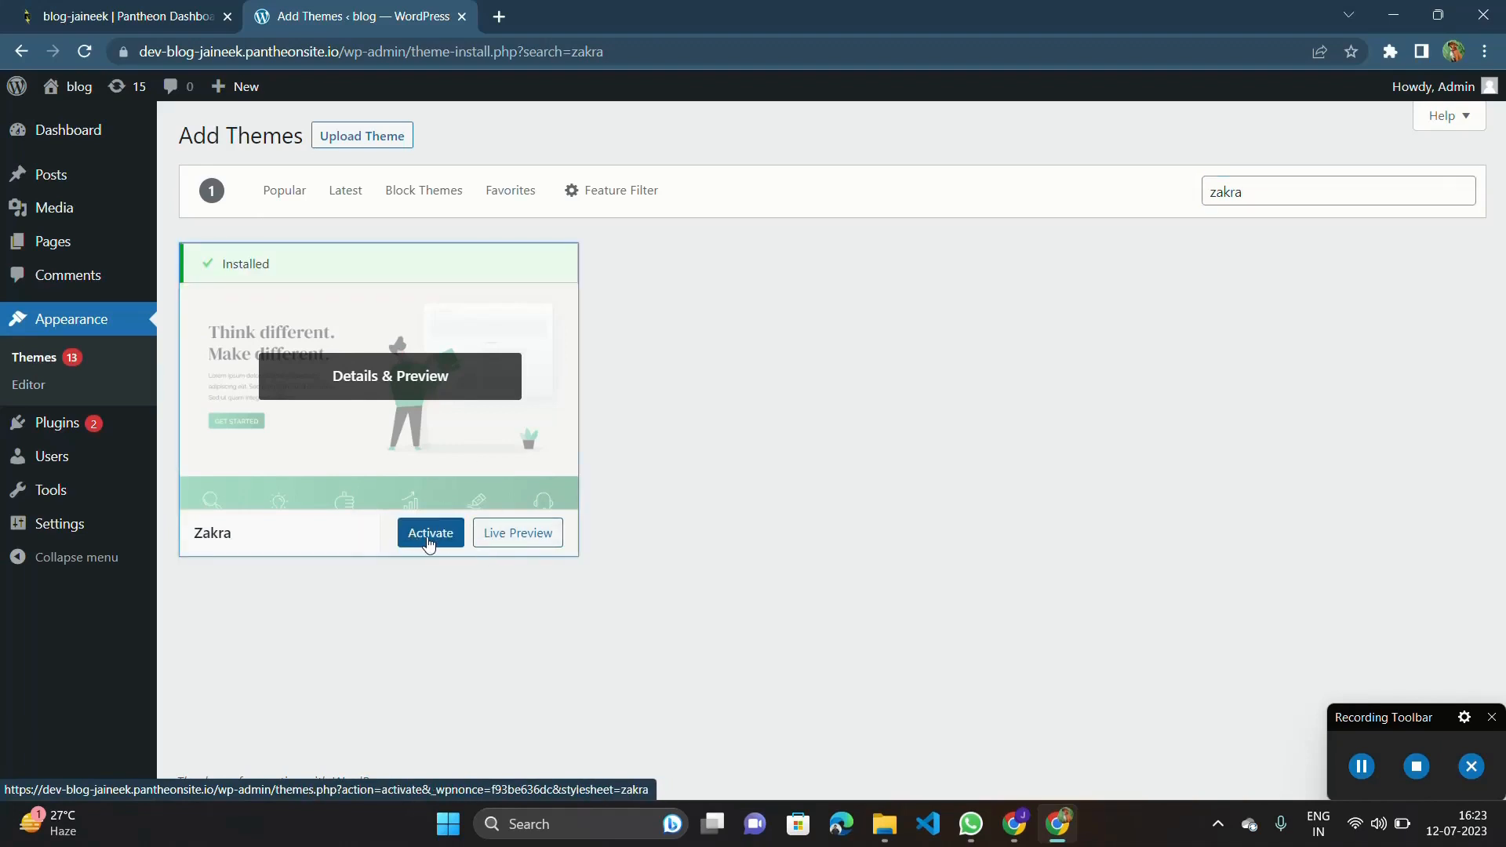
pyautogui.click(428, 542)
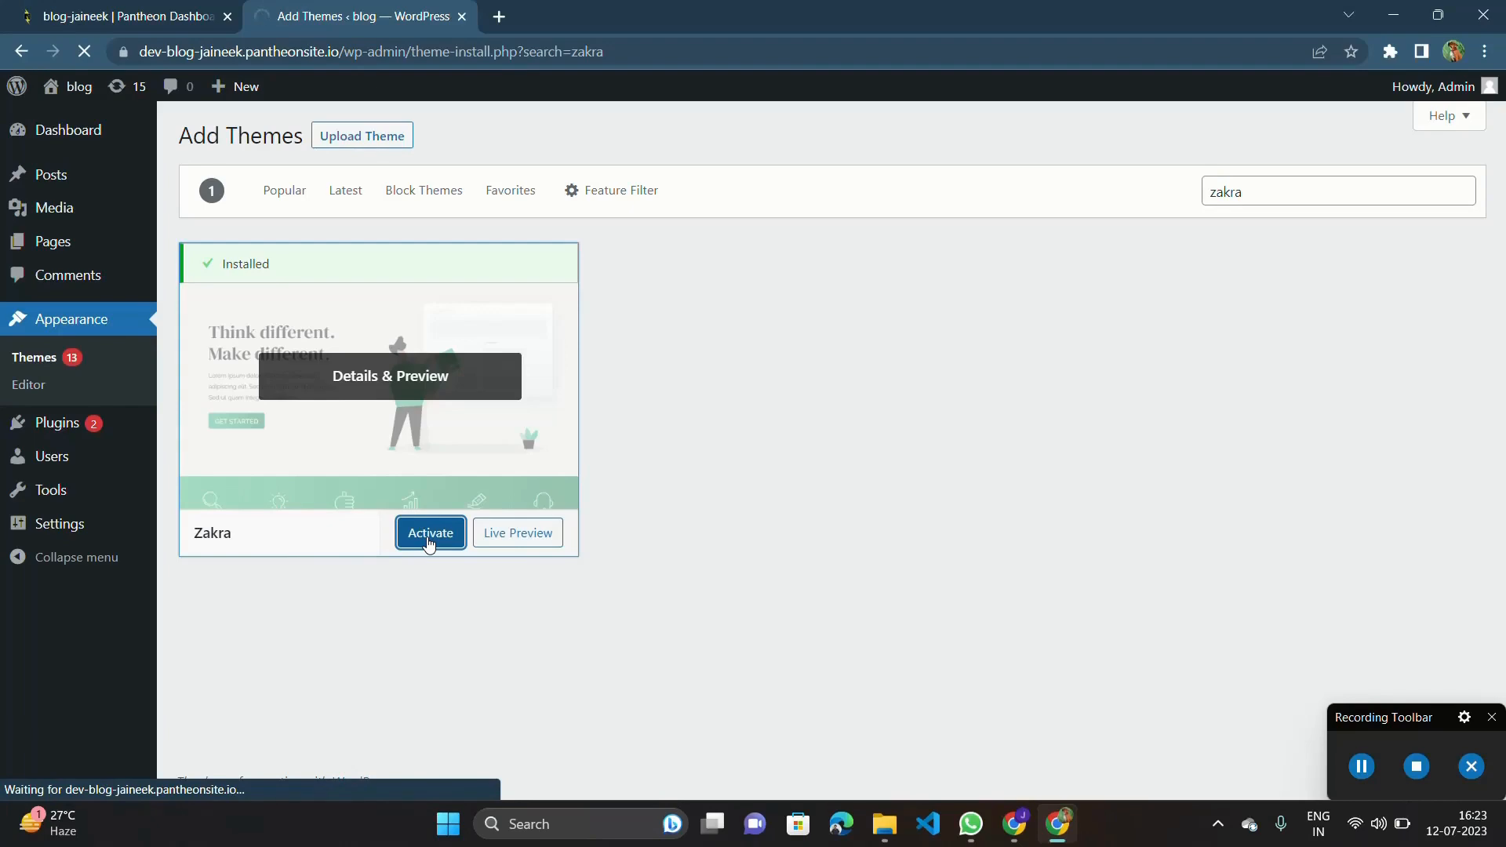
# Get started with Zakra by installing and activating the ThemeGrill demo importer plugin.
pyautogui.scroll(-2, 538, 573)
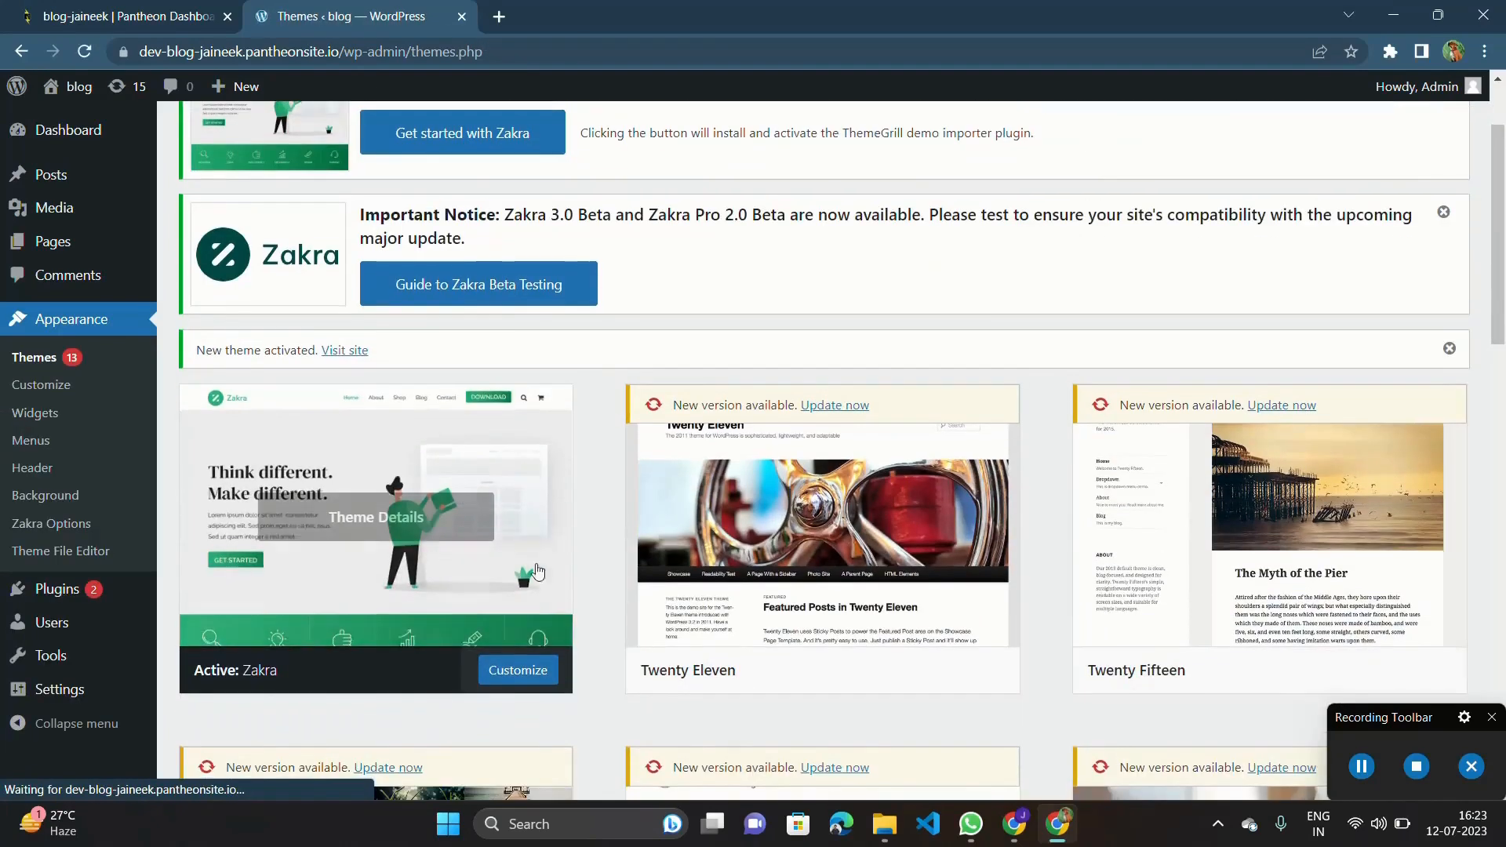
pyautogui.scroll(-3, 506, 589)
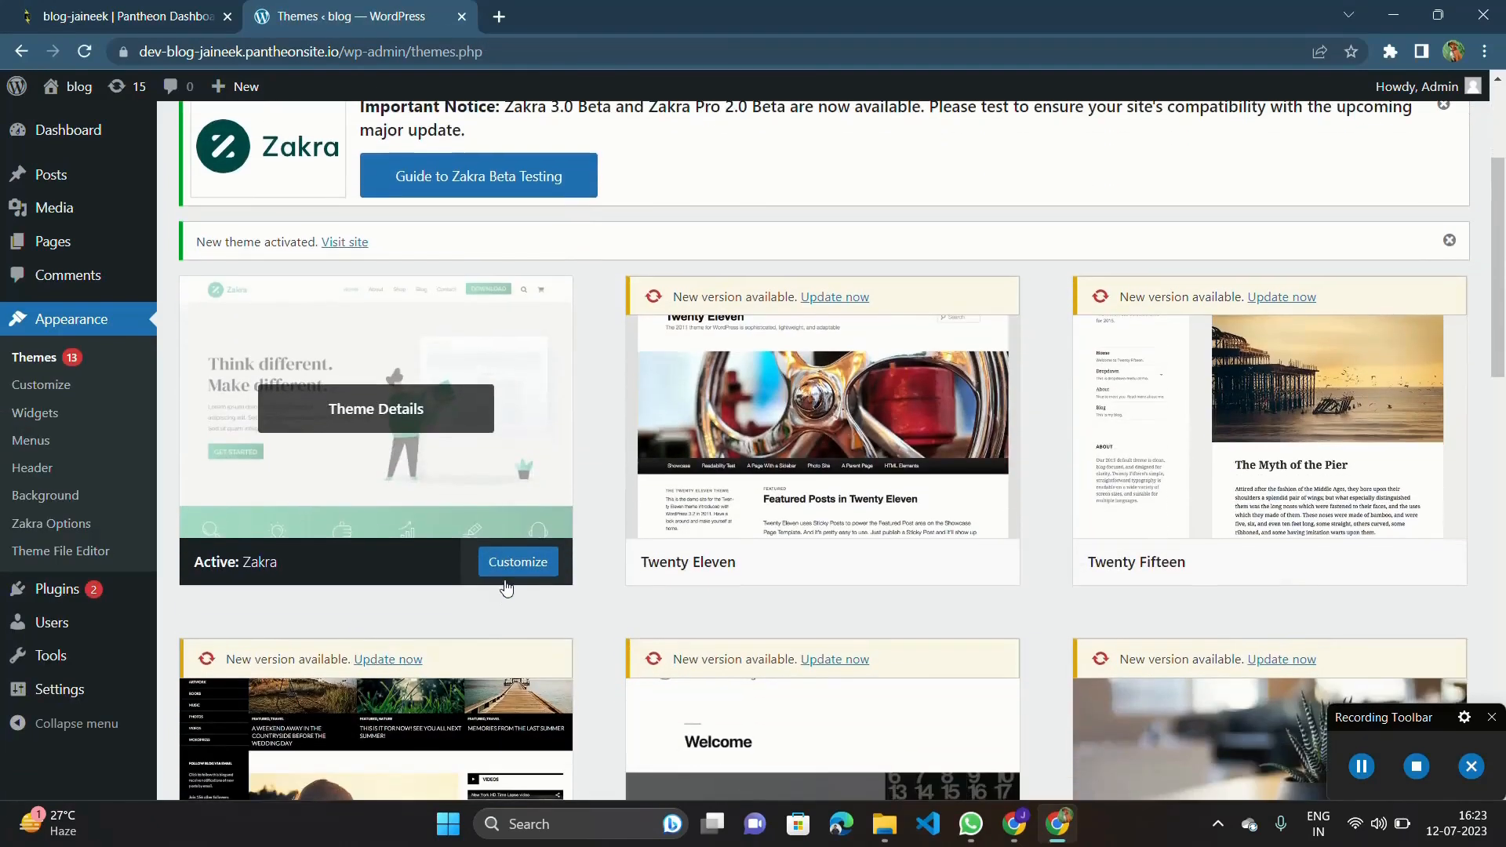
pyautogui.scroll(2, 470, 486)
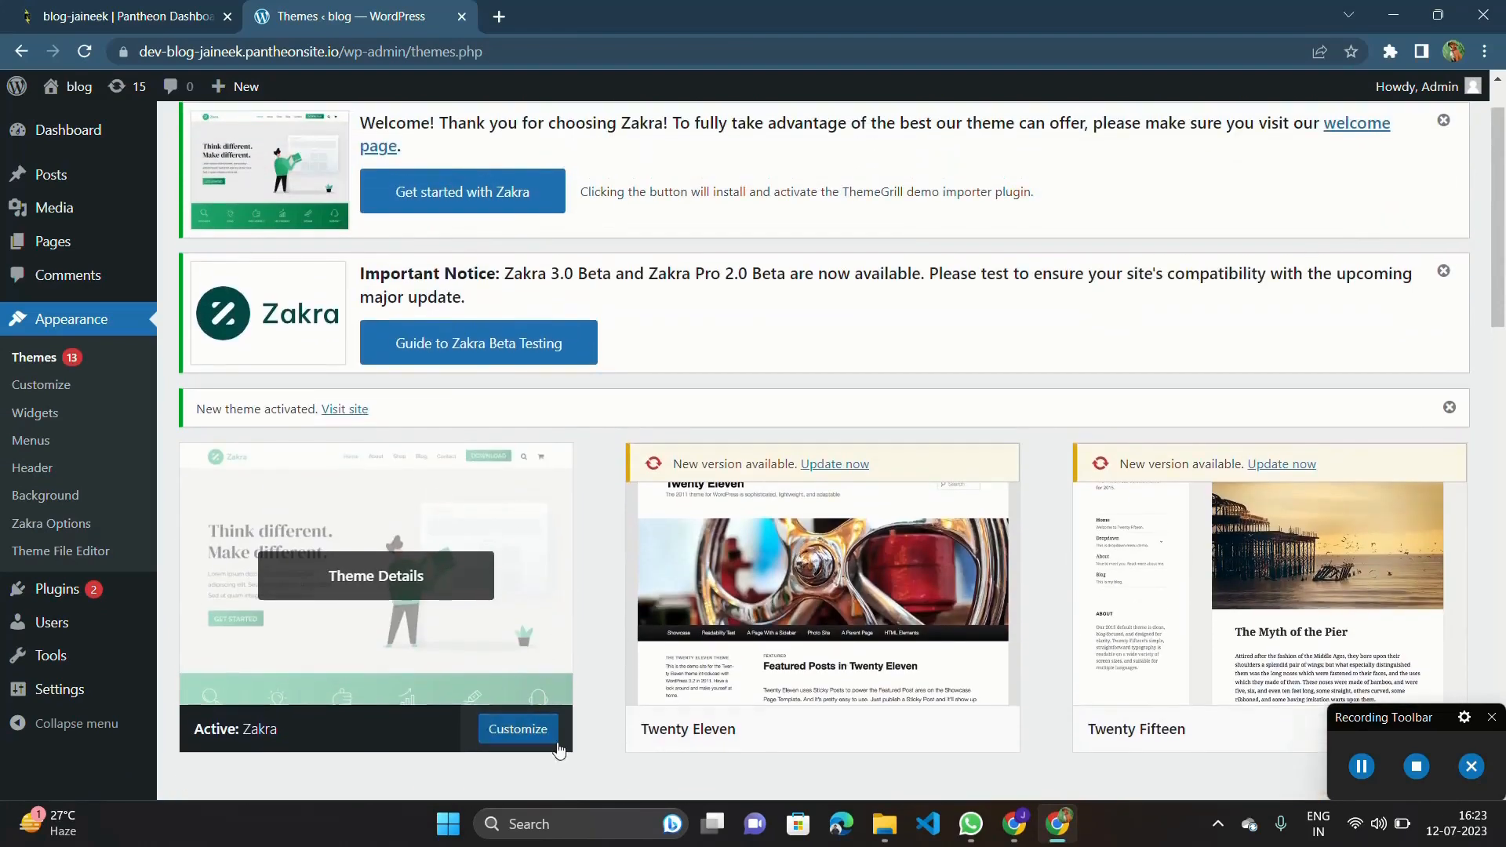
pyautogui.scroll(1, 536, 667)
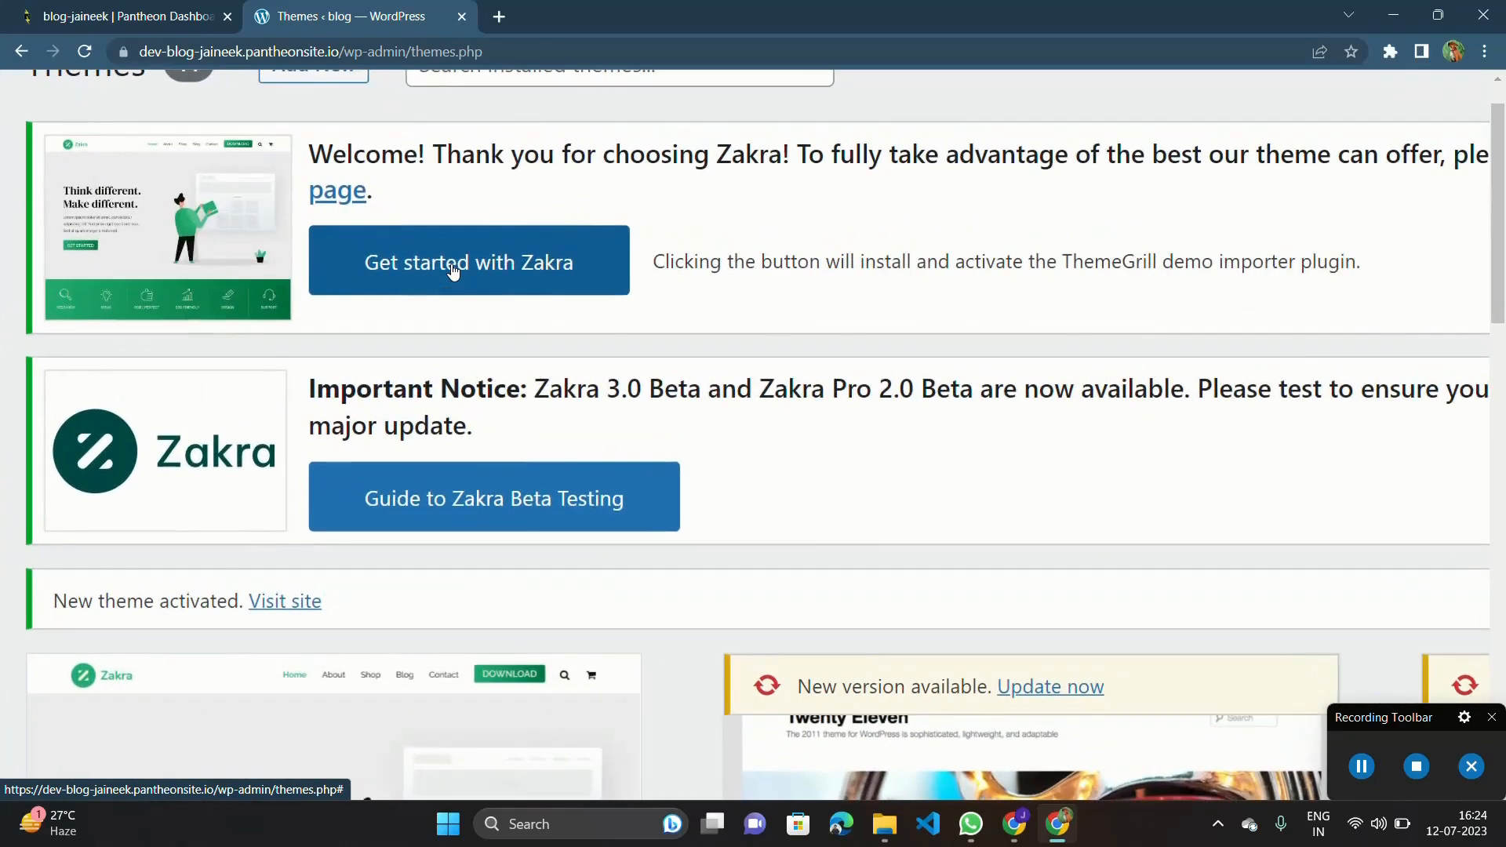
pyautogui.click(453, 267)
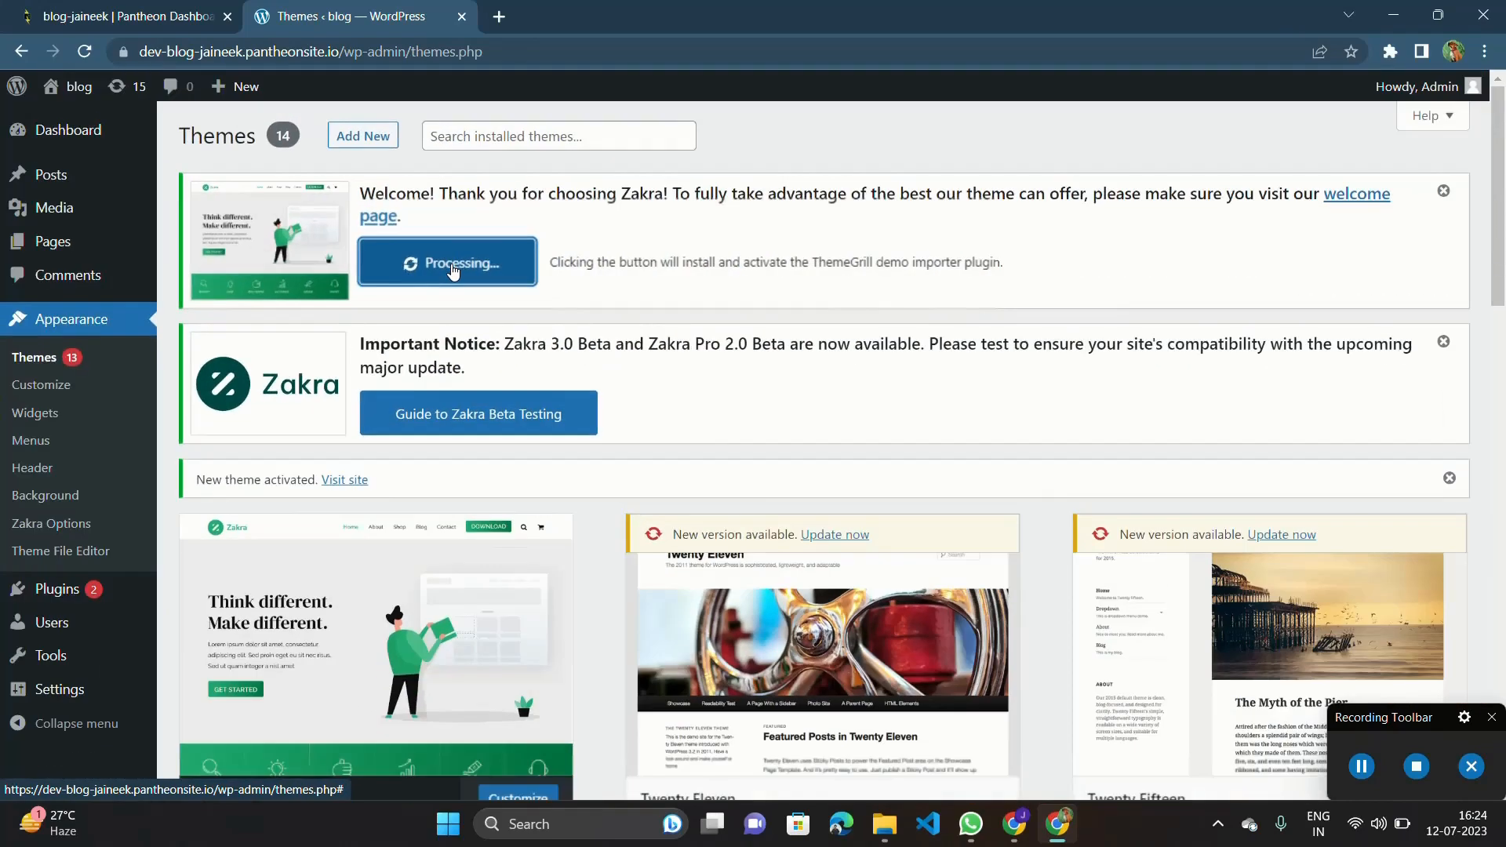
pyautogui.scroll(-8, 765, 466)
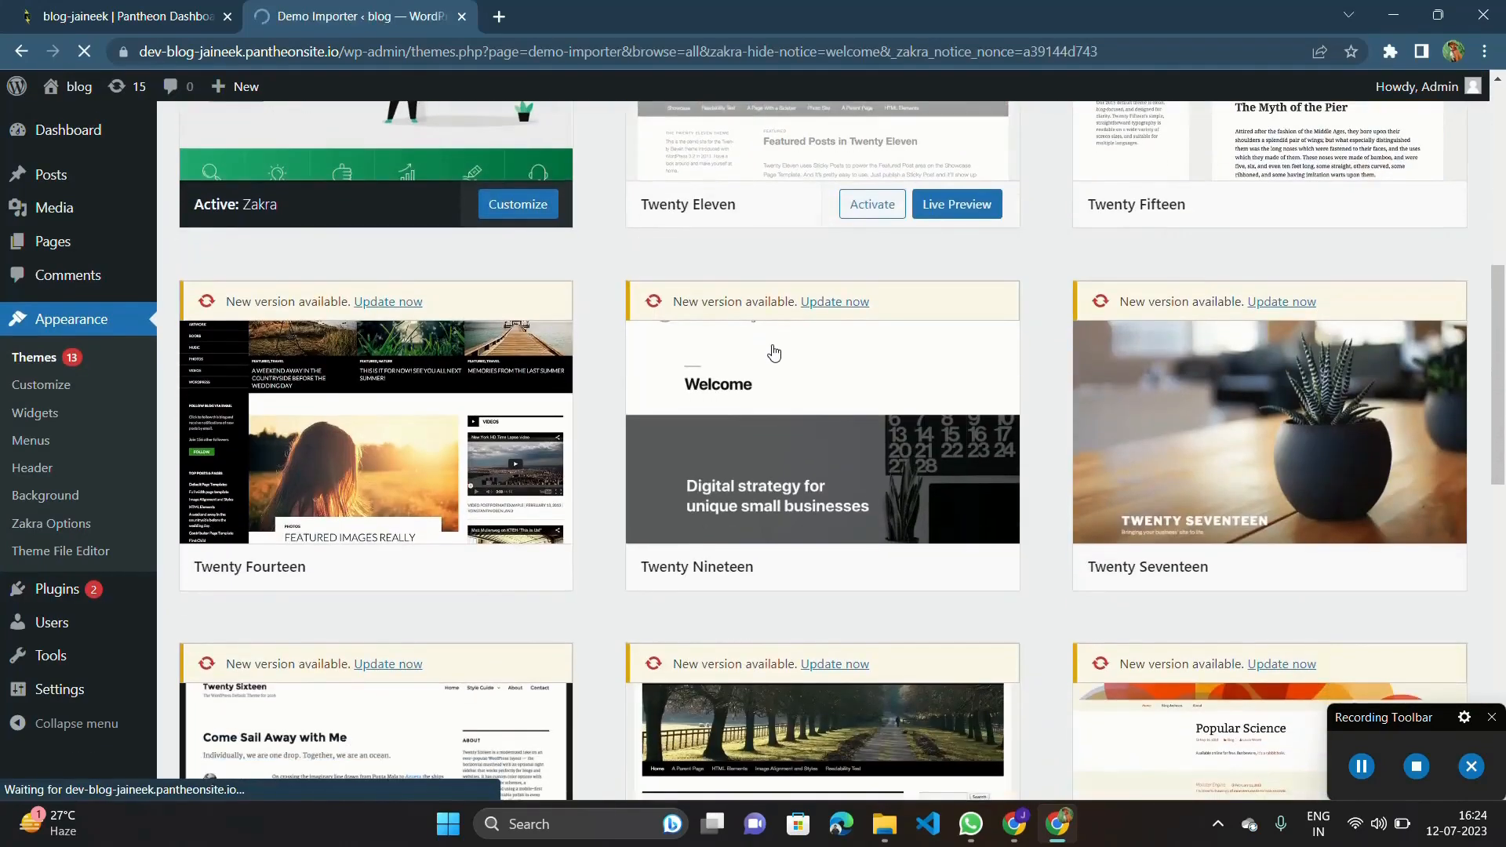
# Look through the Zakra starter demos in the Demo Importer, comparing the free and premium designs.
pyautogui.scroll(-3, 736, 539)
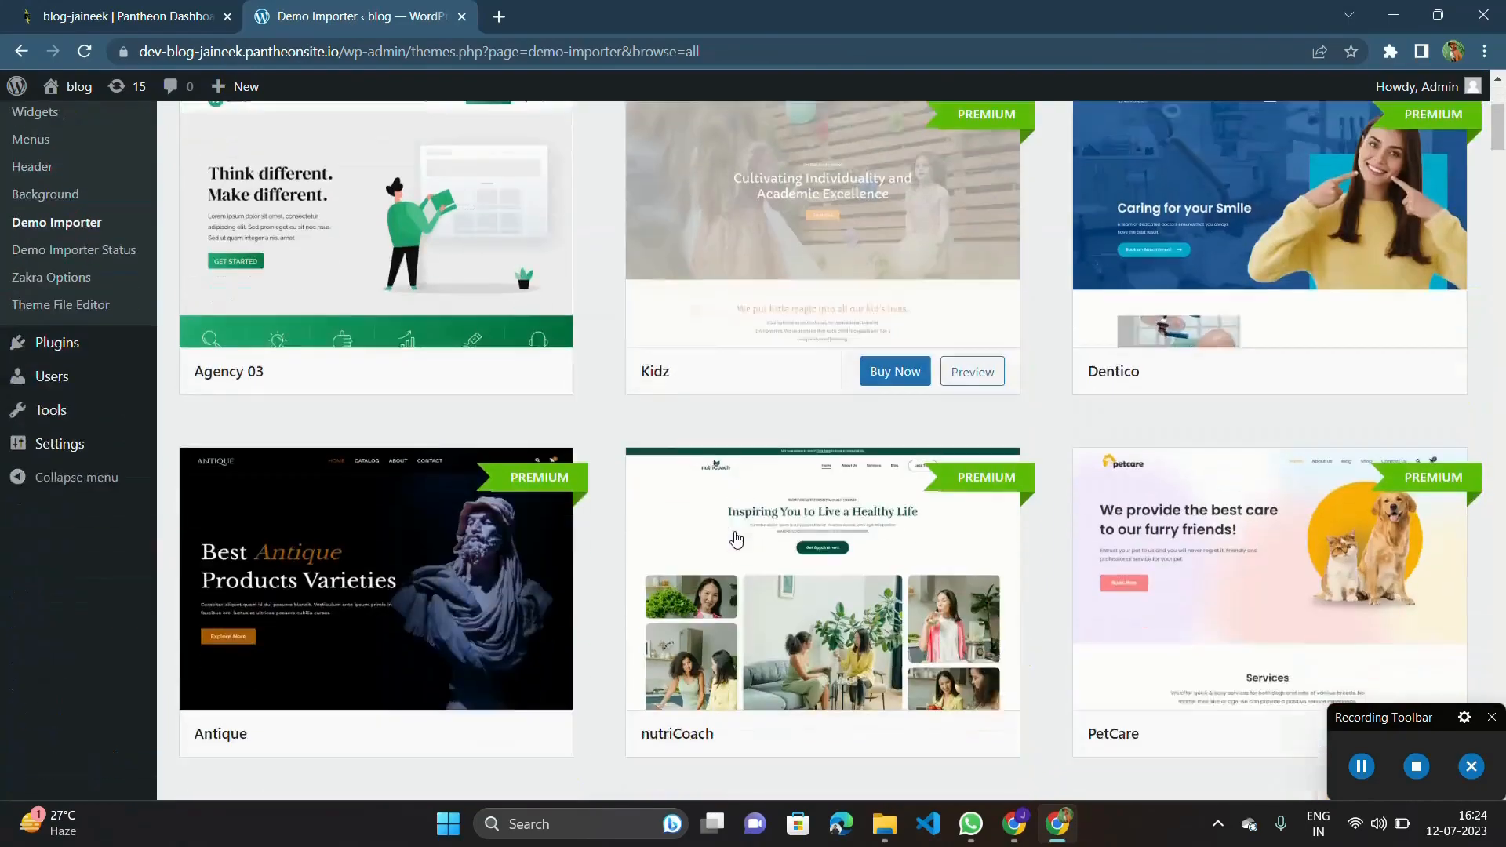
pyautogui.scroll(-9, 736, 538)
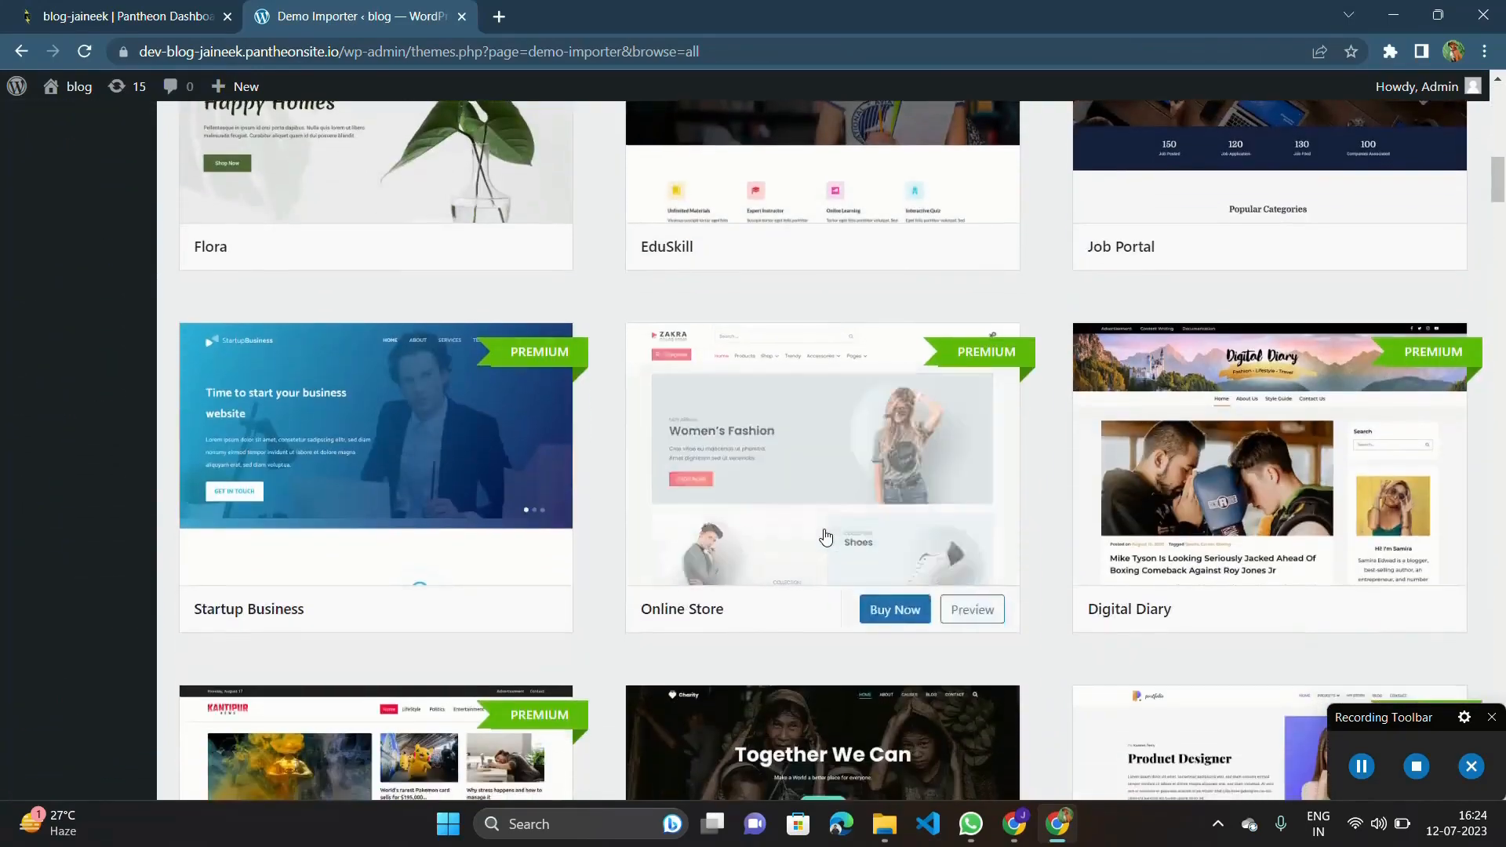
pyautogui.scroll(12, 825, 537)
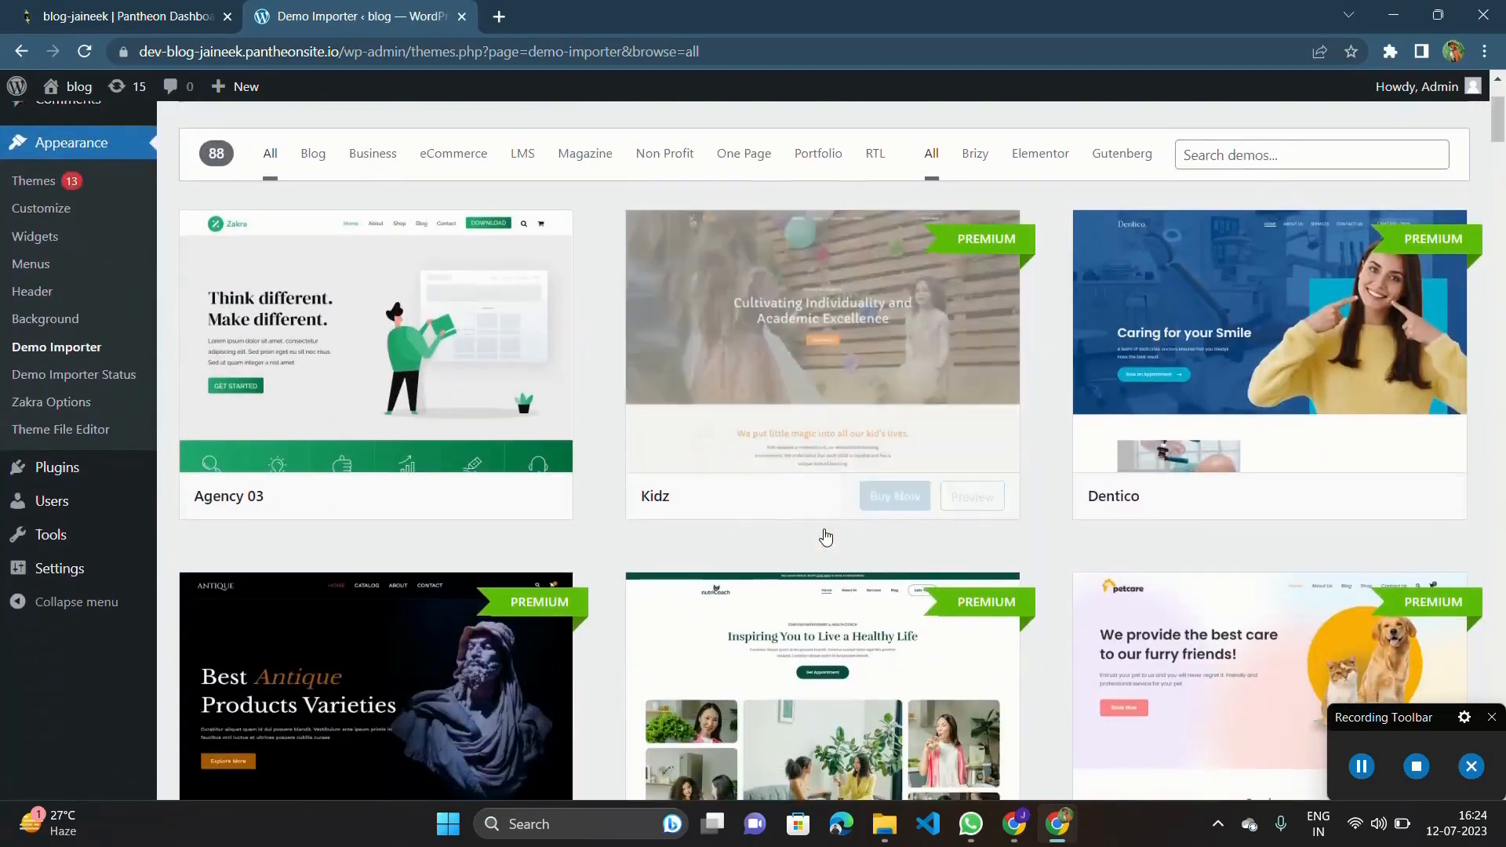
pyautogui.scroll(-15, 826, 537)
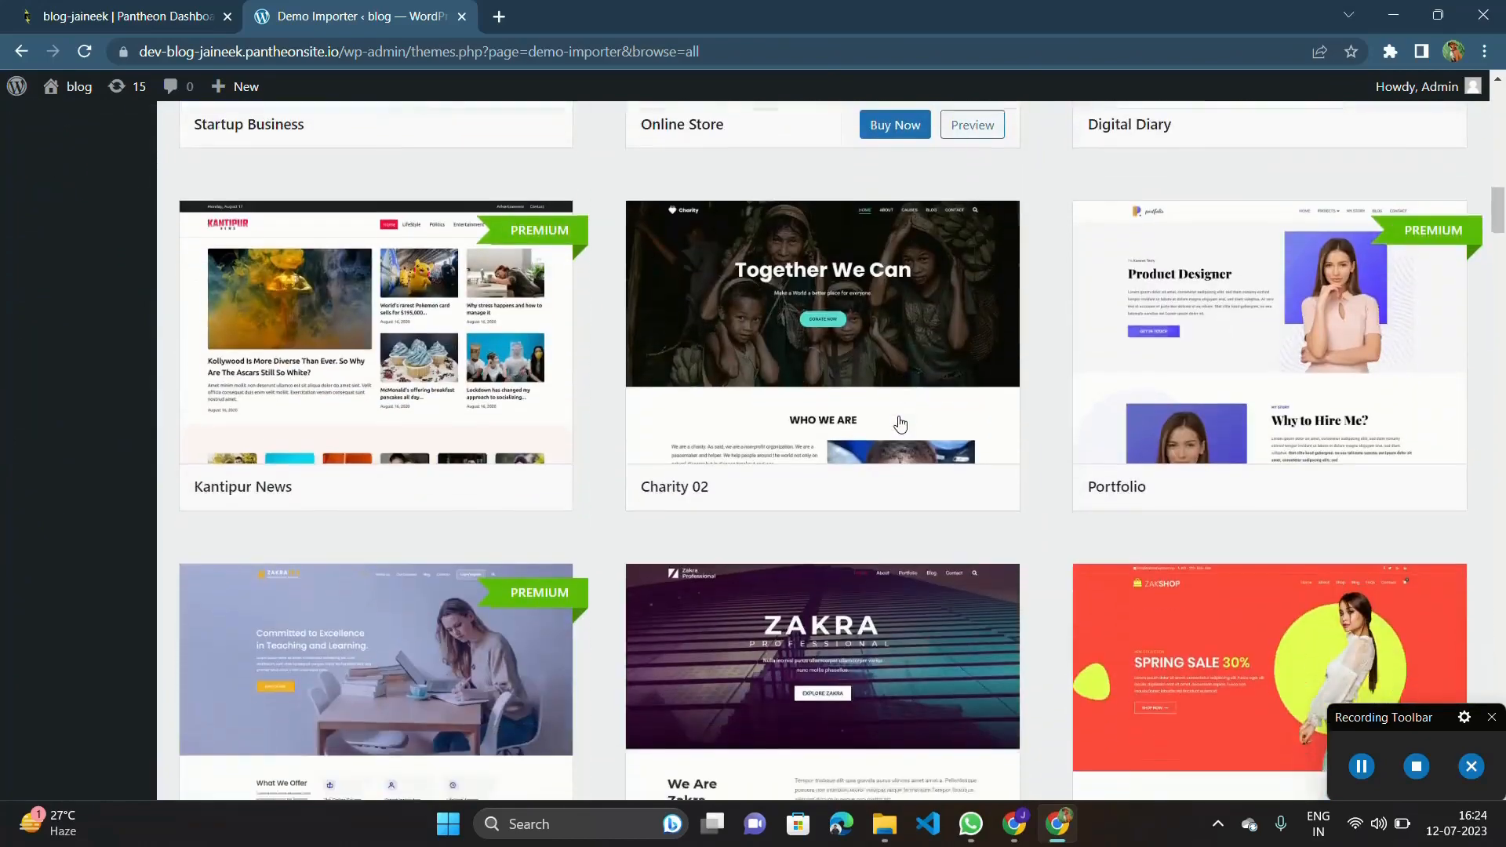
pyautogui.scroll(-20, 900, 424)
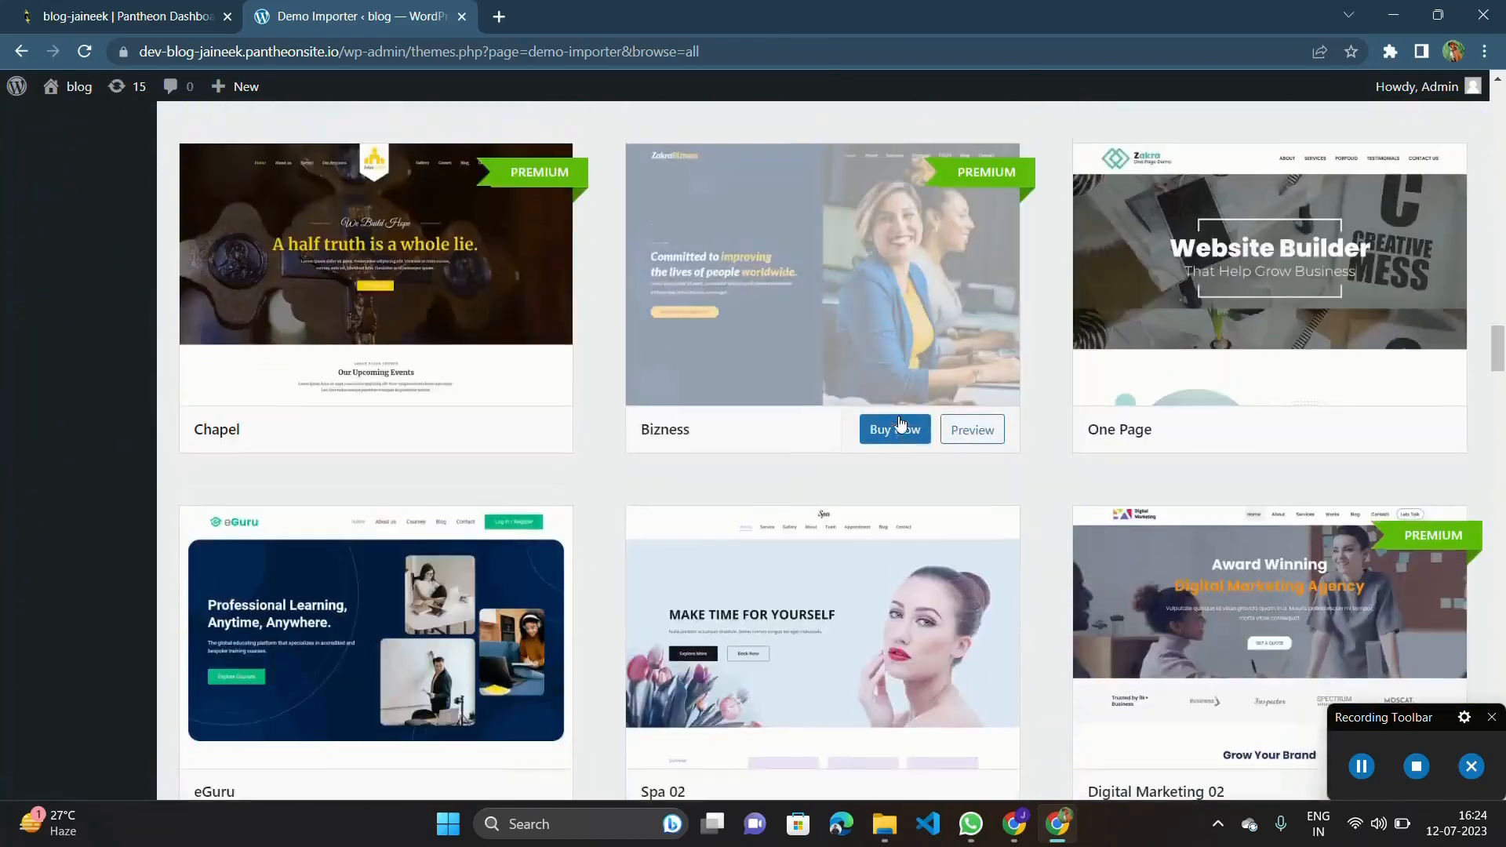
pyautogui.scroll(10, 900, 424)
pyautogui.scroll(-7, 776, 477)
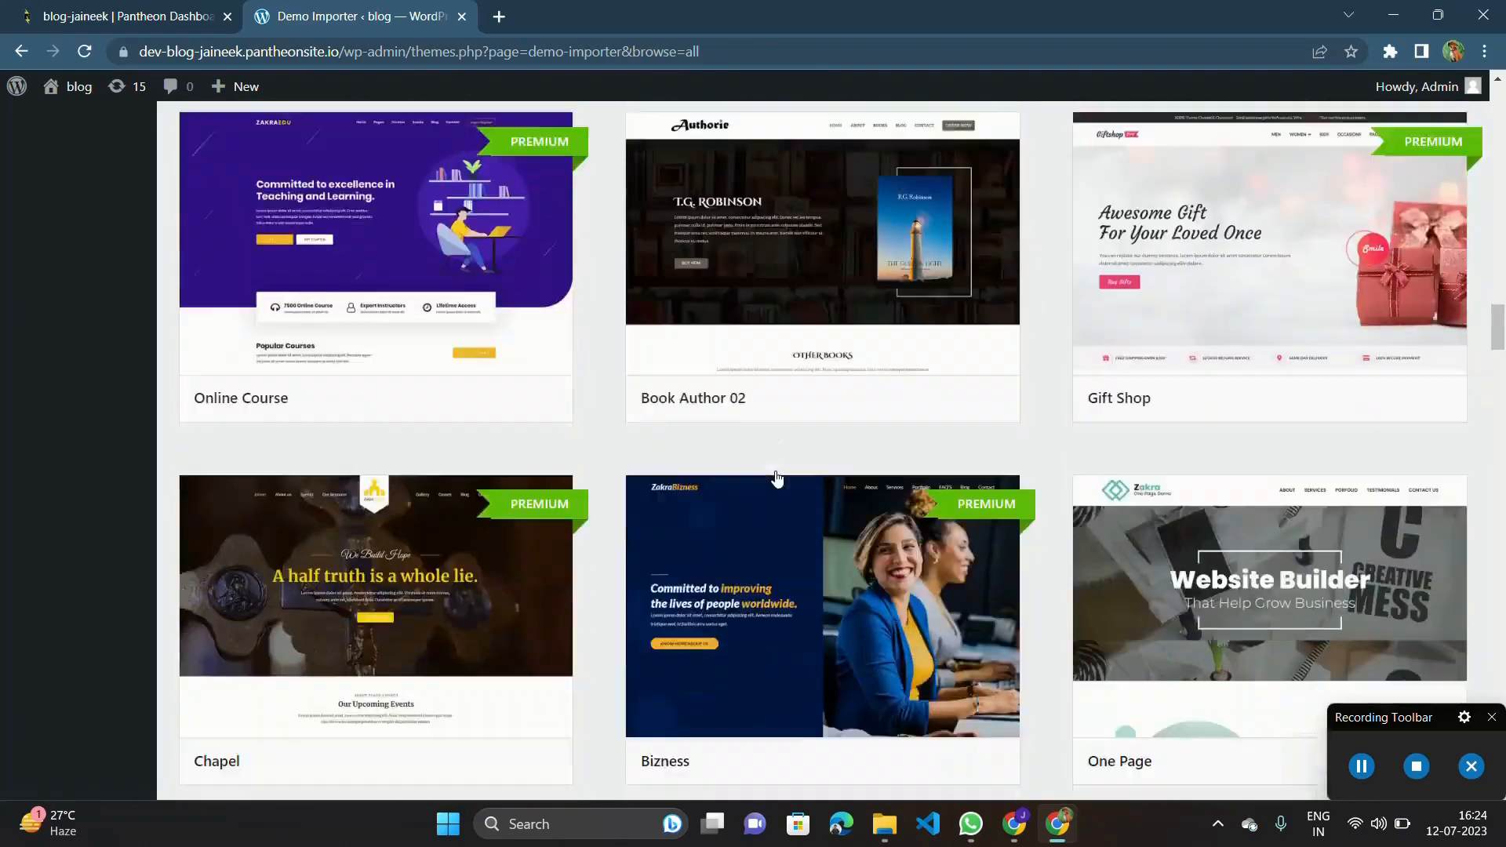
pyautogui.scroll(-9, 776, 477)
pyautogui.scroll(4, 776, 477)
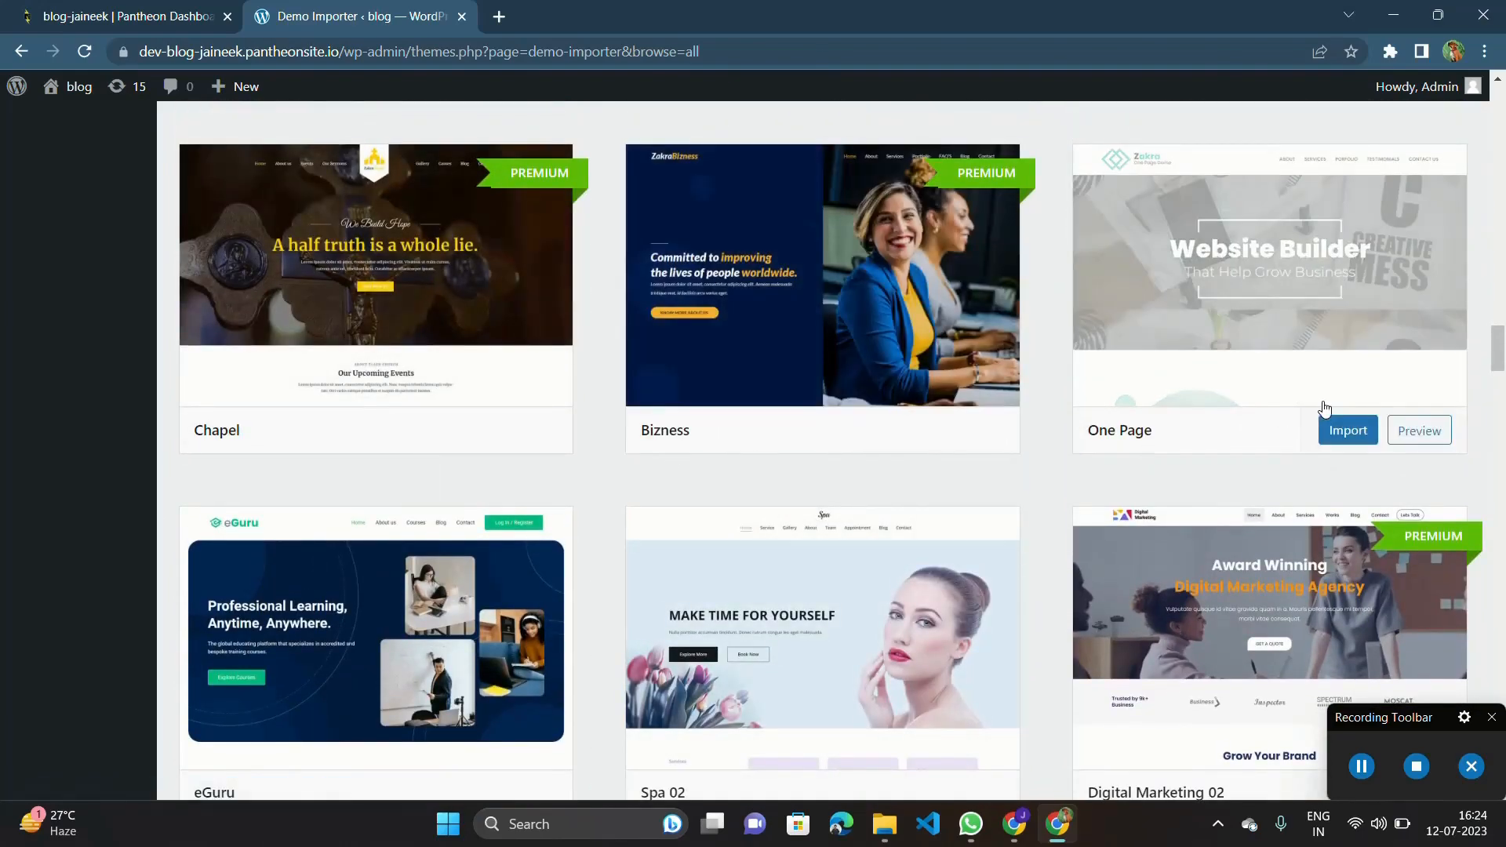
pyautogui.scroll(-3, 818, 518)
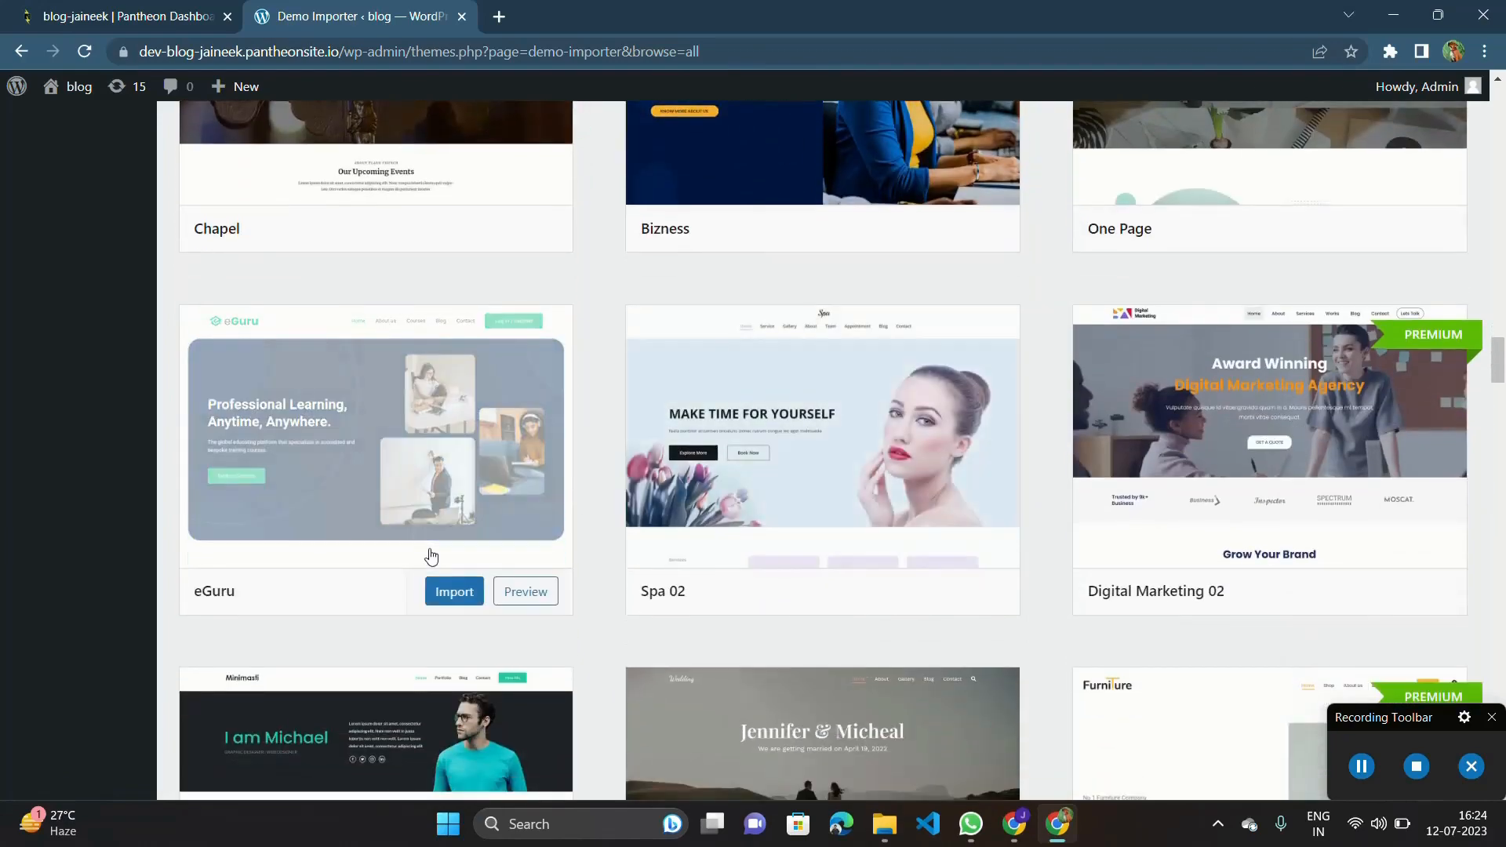
pyautogui.scroll(4, 573, 617)
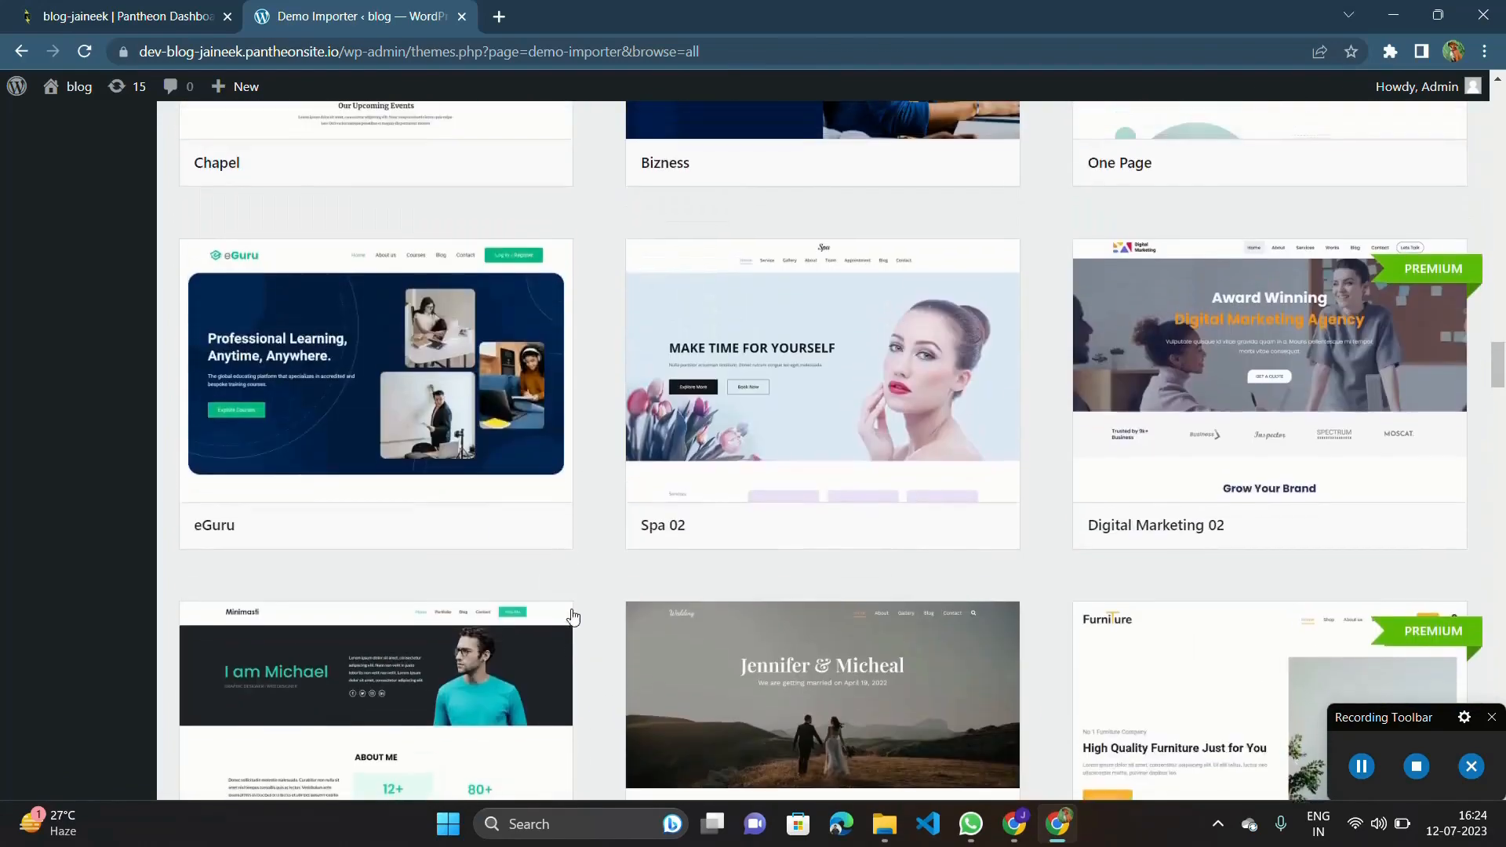
pyautogui.scroll(-8, 581, 550)
pyautogui.scroll(-7, 585, 559)
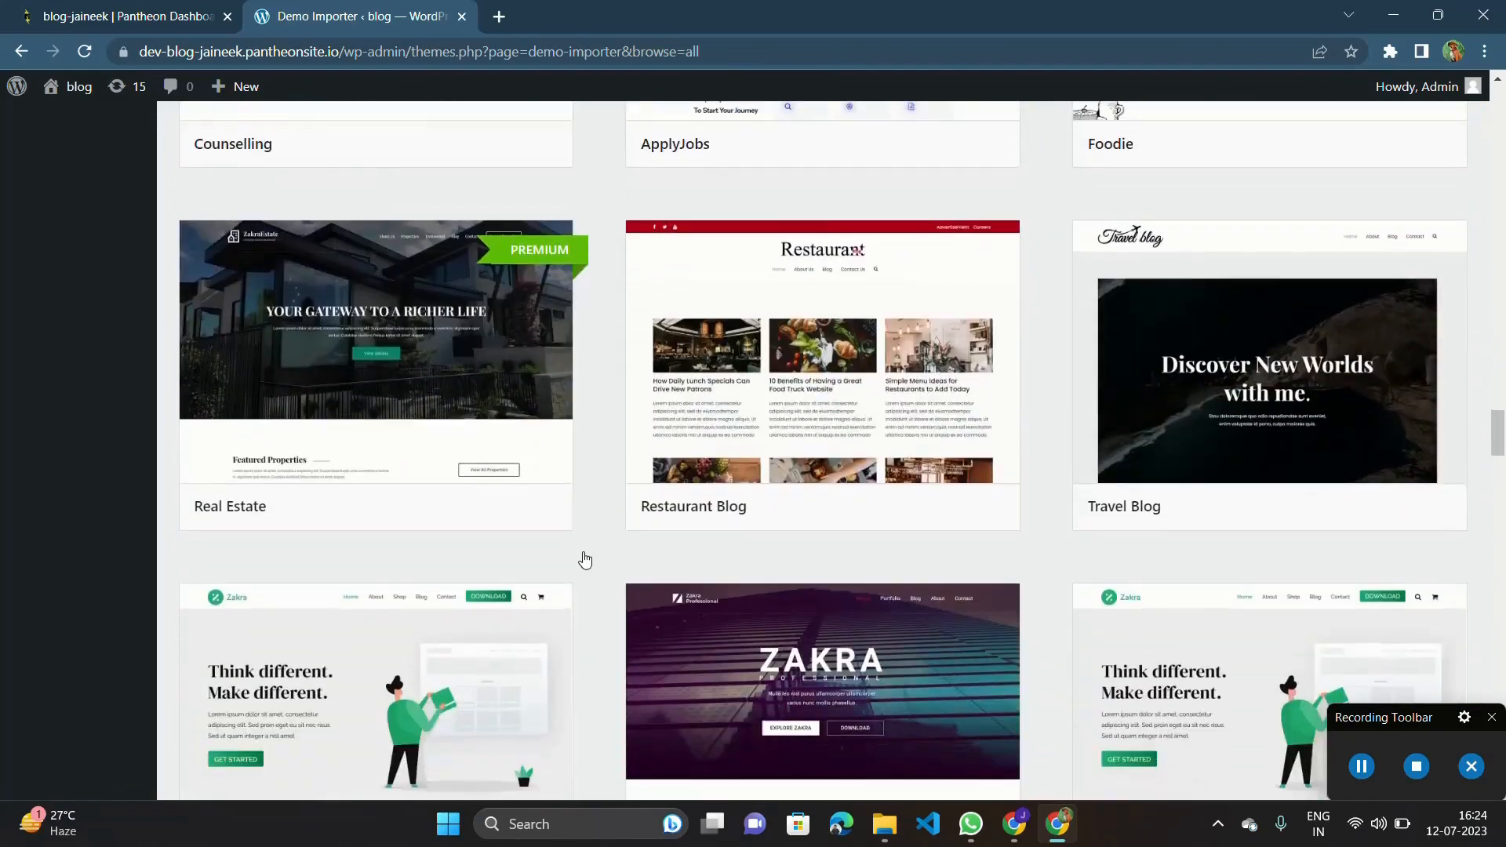
pyautogui.scroll(13, 584, 559)
pyautogui.scroll(15, 584, 559)
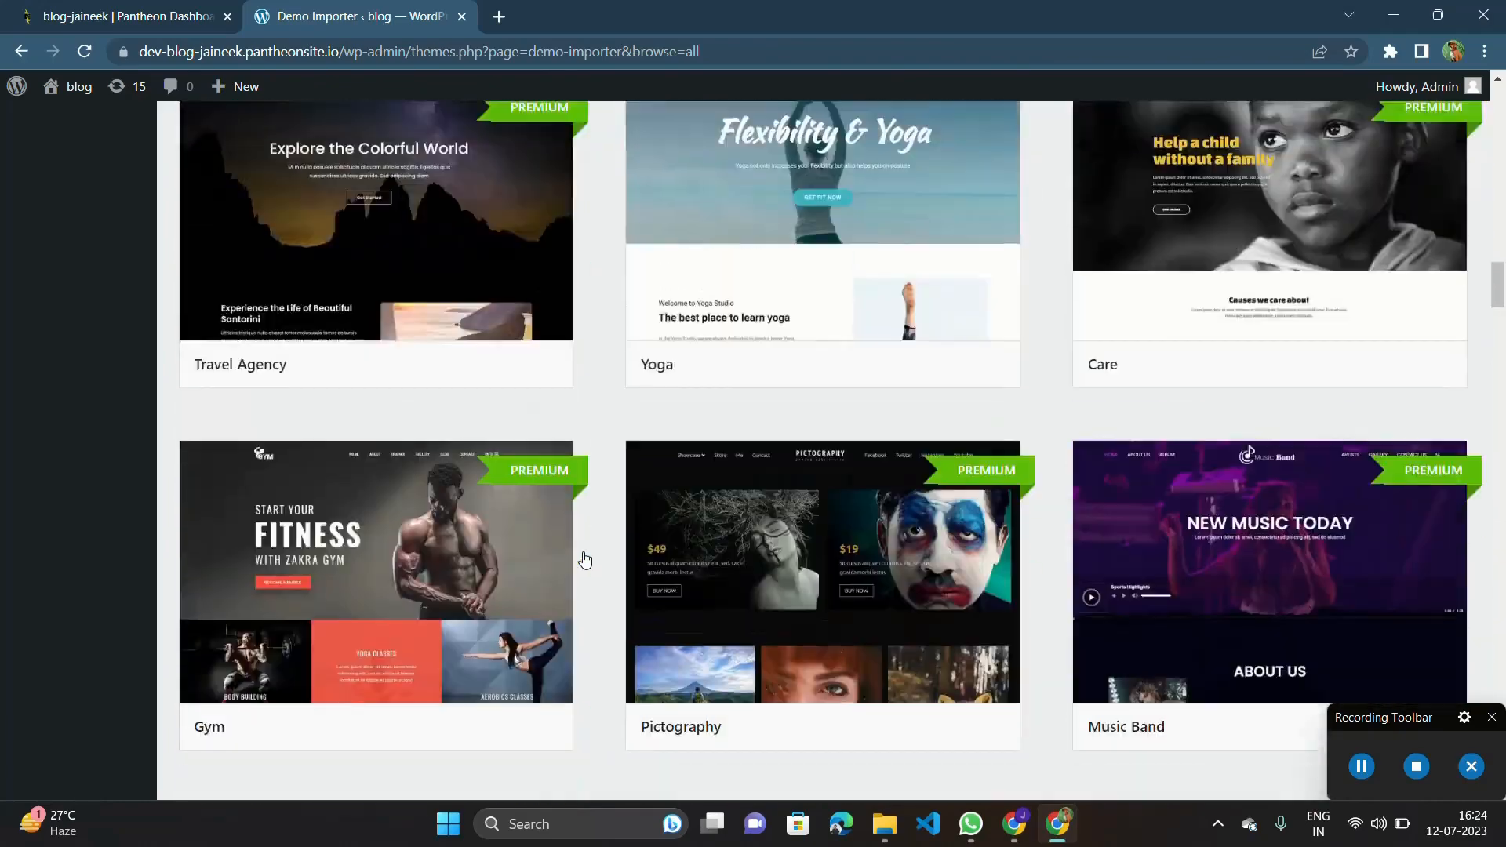
pyautogui.scroll(9, 584, 559)
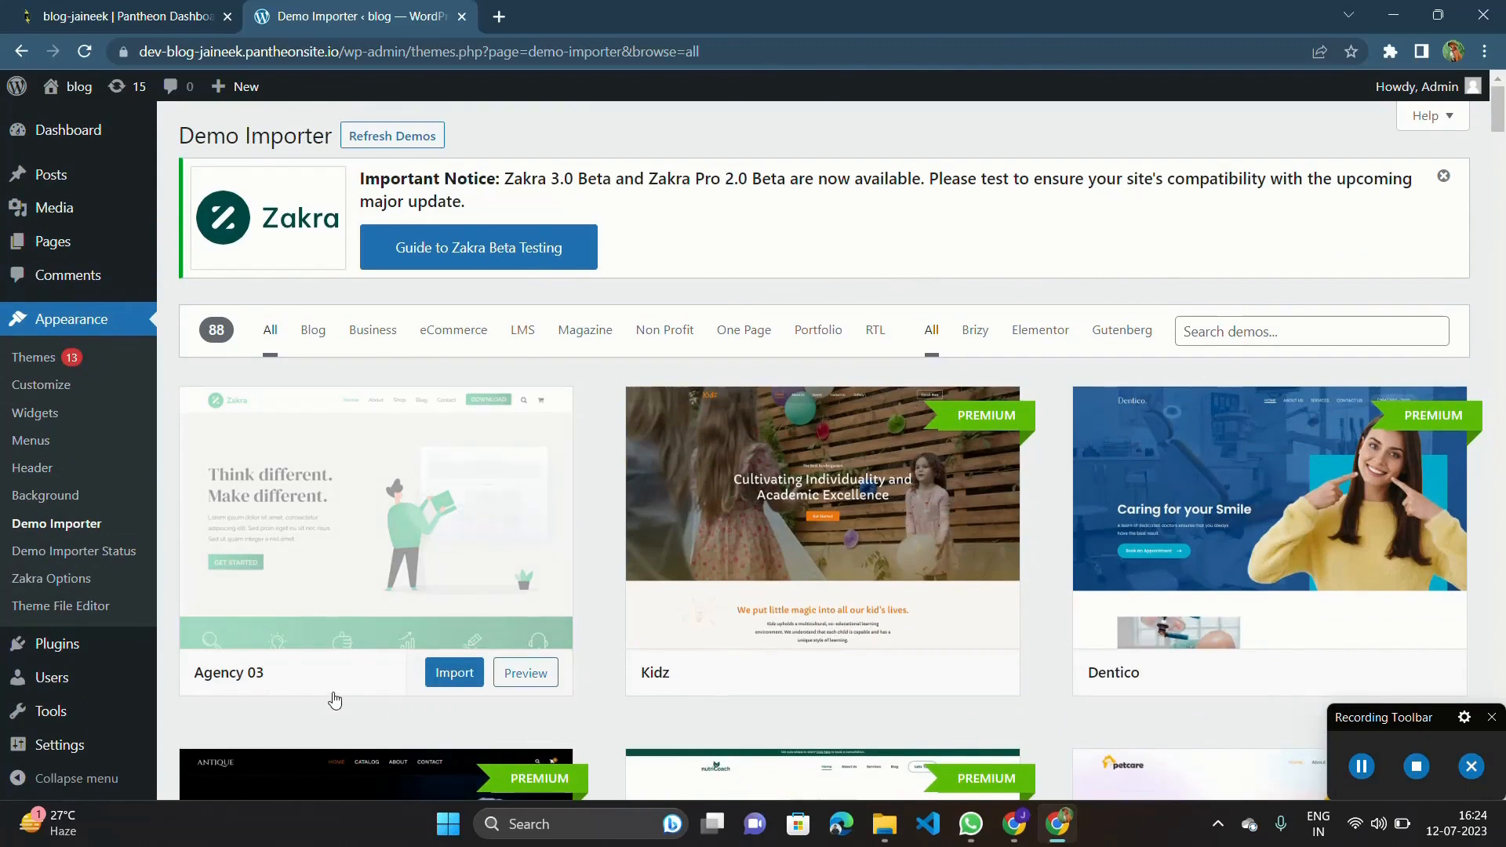
# Import the Agency 03 demo into the site and confirm the import.
pyautogui.click(455, 674)
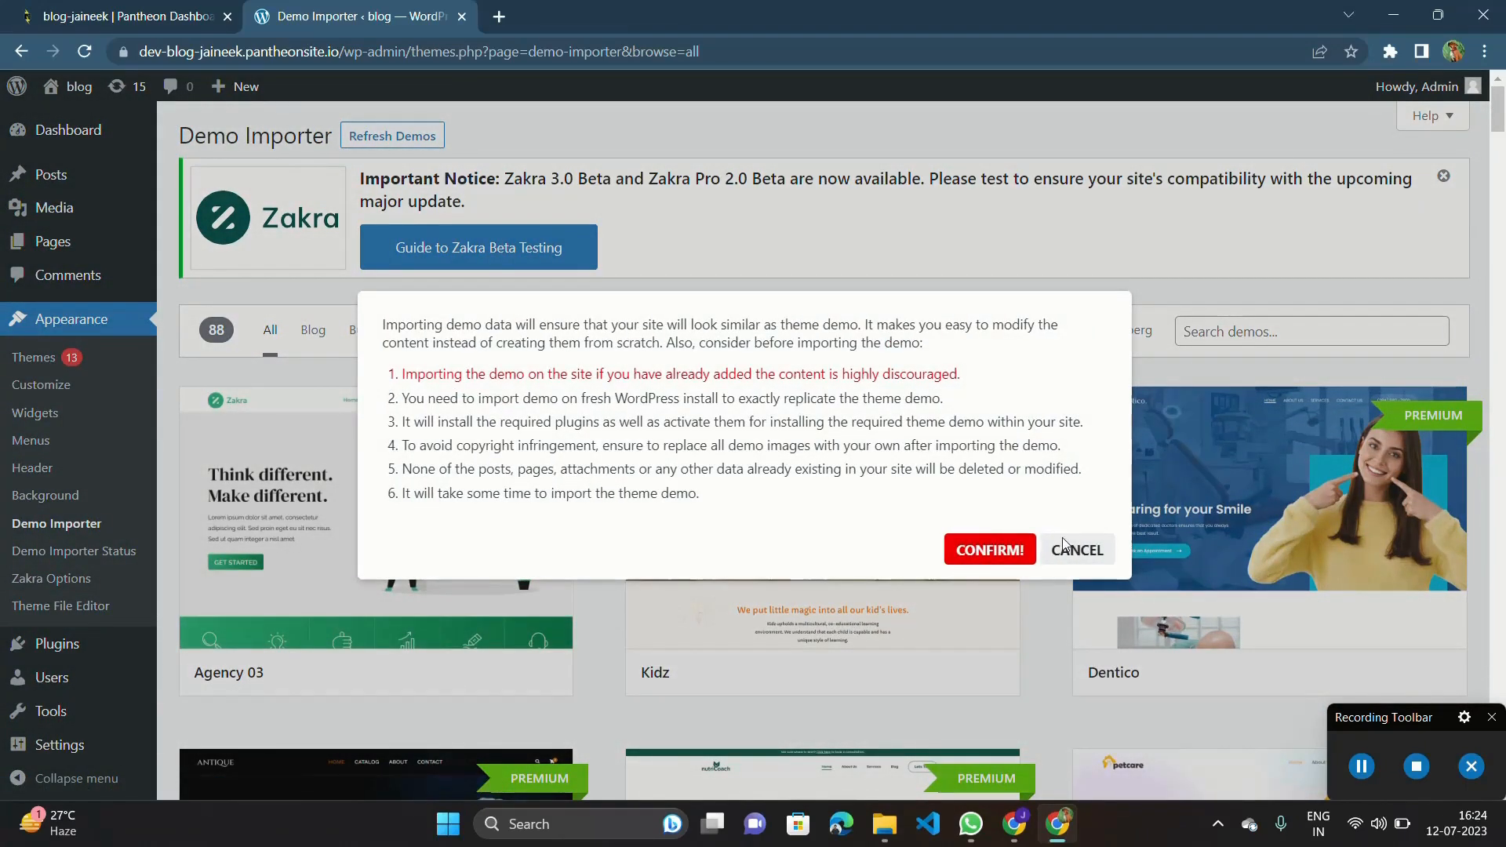
pyautogui.click(988, 549)
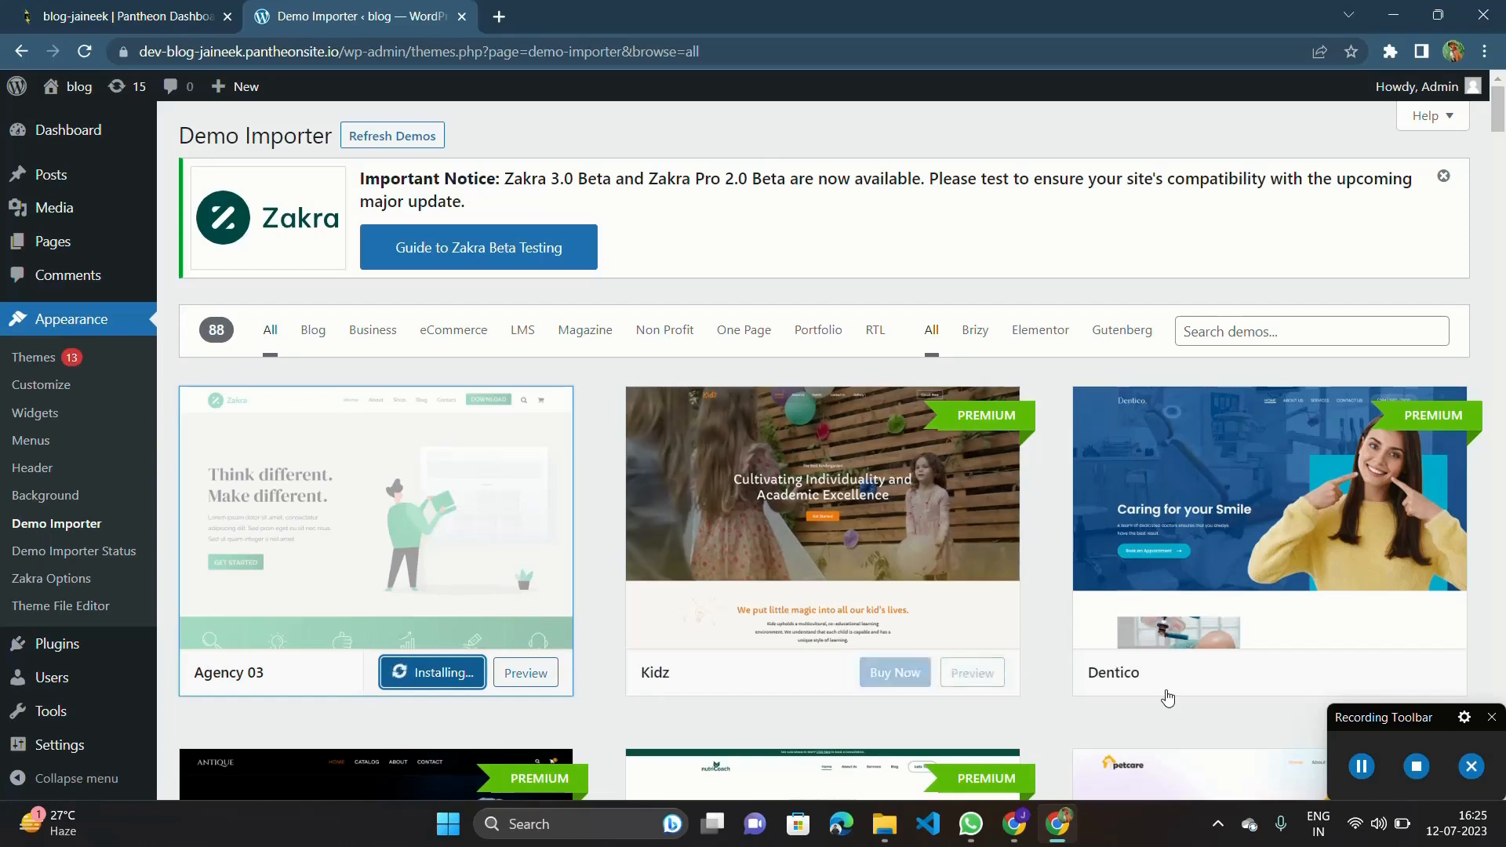
pyautogui.click(1362, 765)
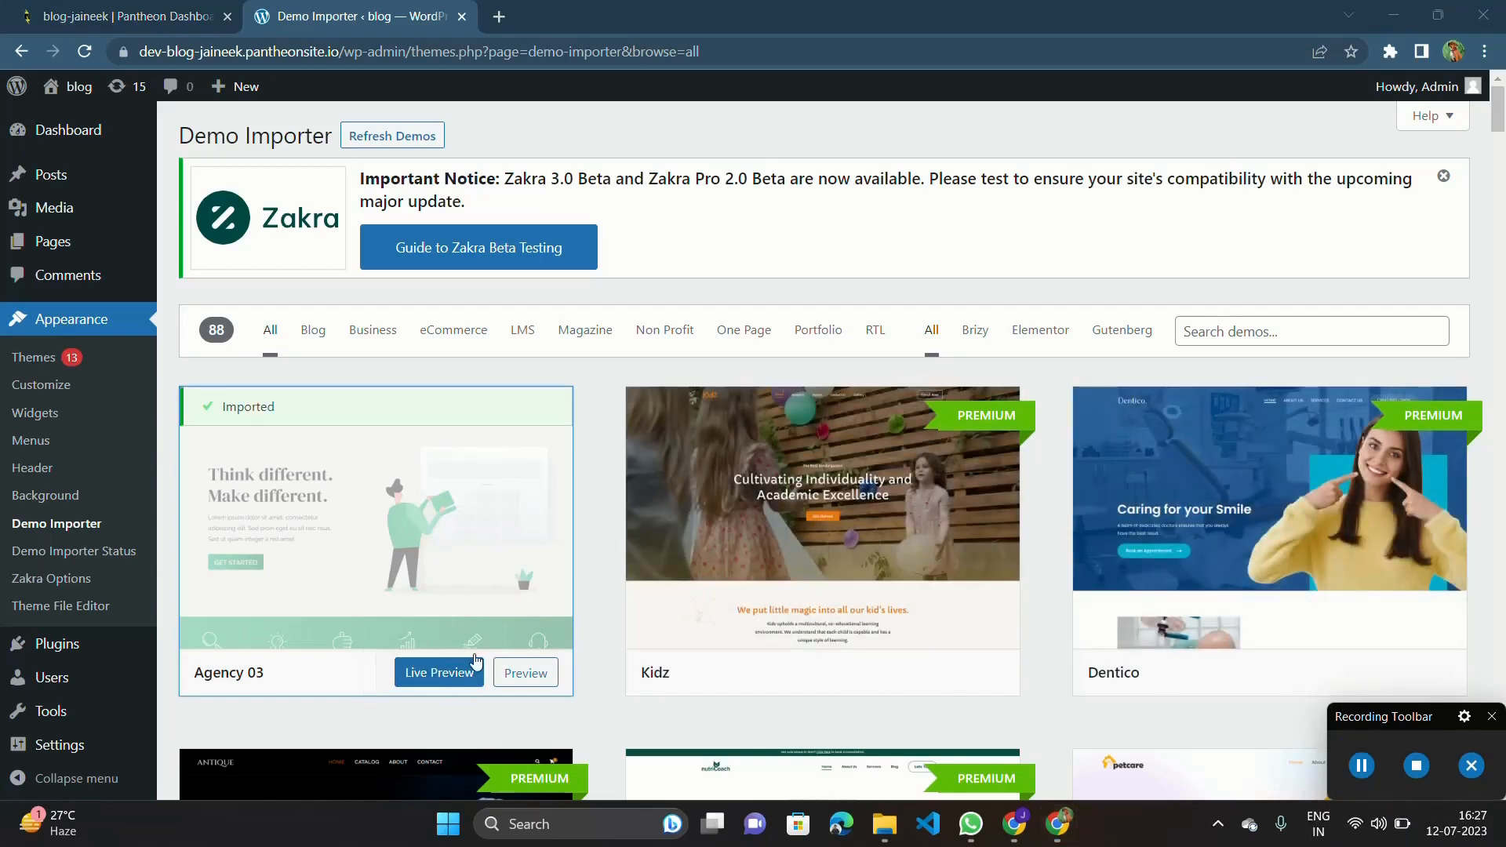
# Open the live preview of the imported Agency 03 site and look through its homepage down to the footer.
pyautogui.keyDown('ctrl'); pyautogui.click(446, 688); pyautogui.keyUp('ctrl')
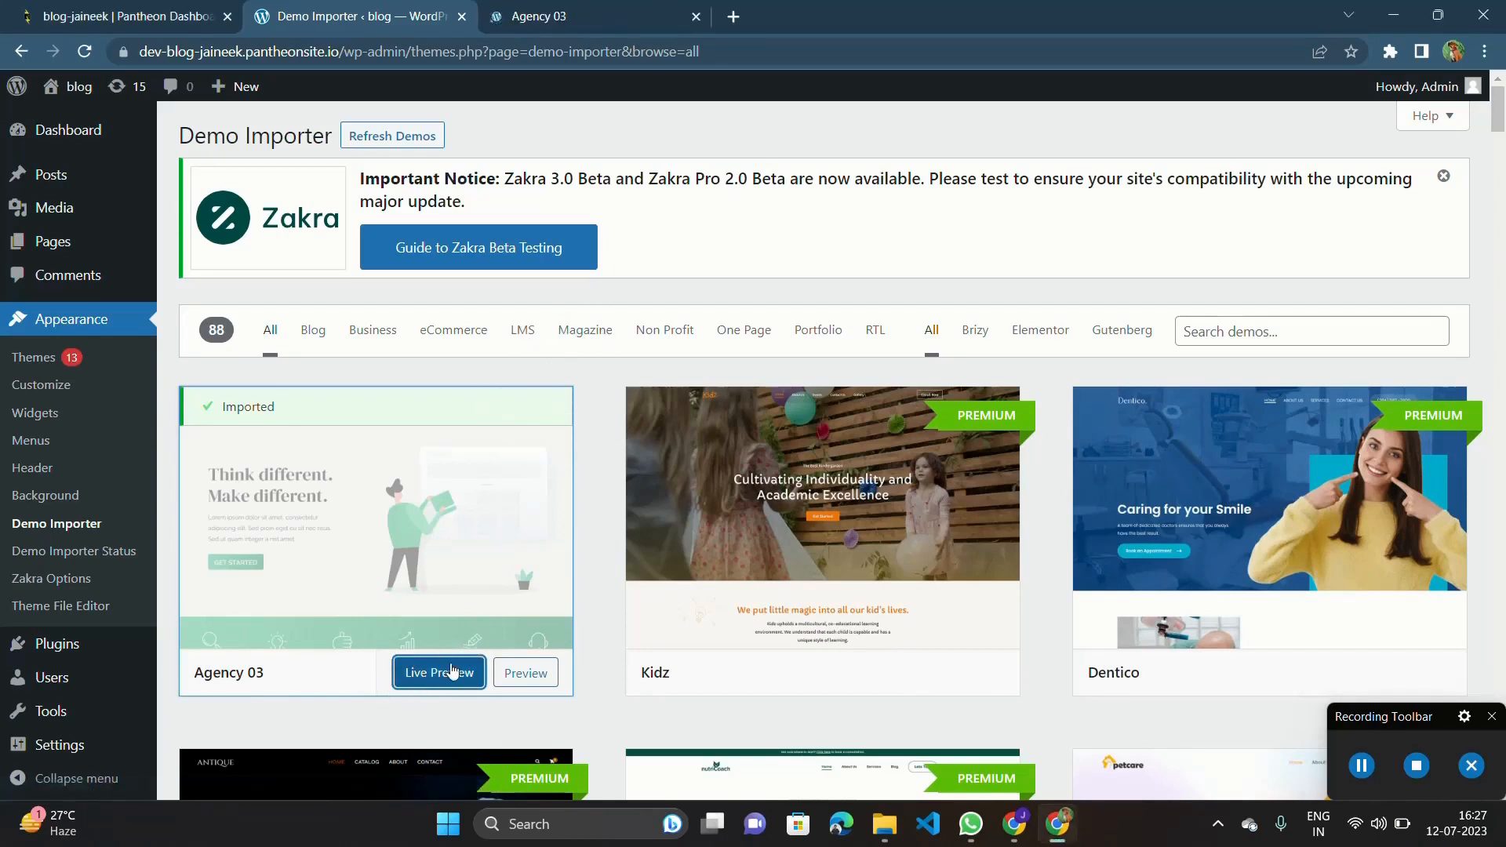
pyautogui.click(566, 17)
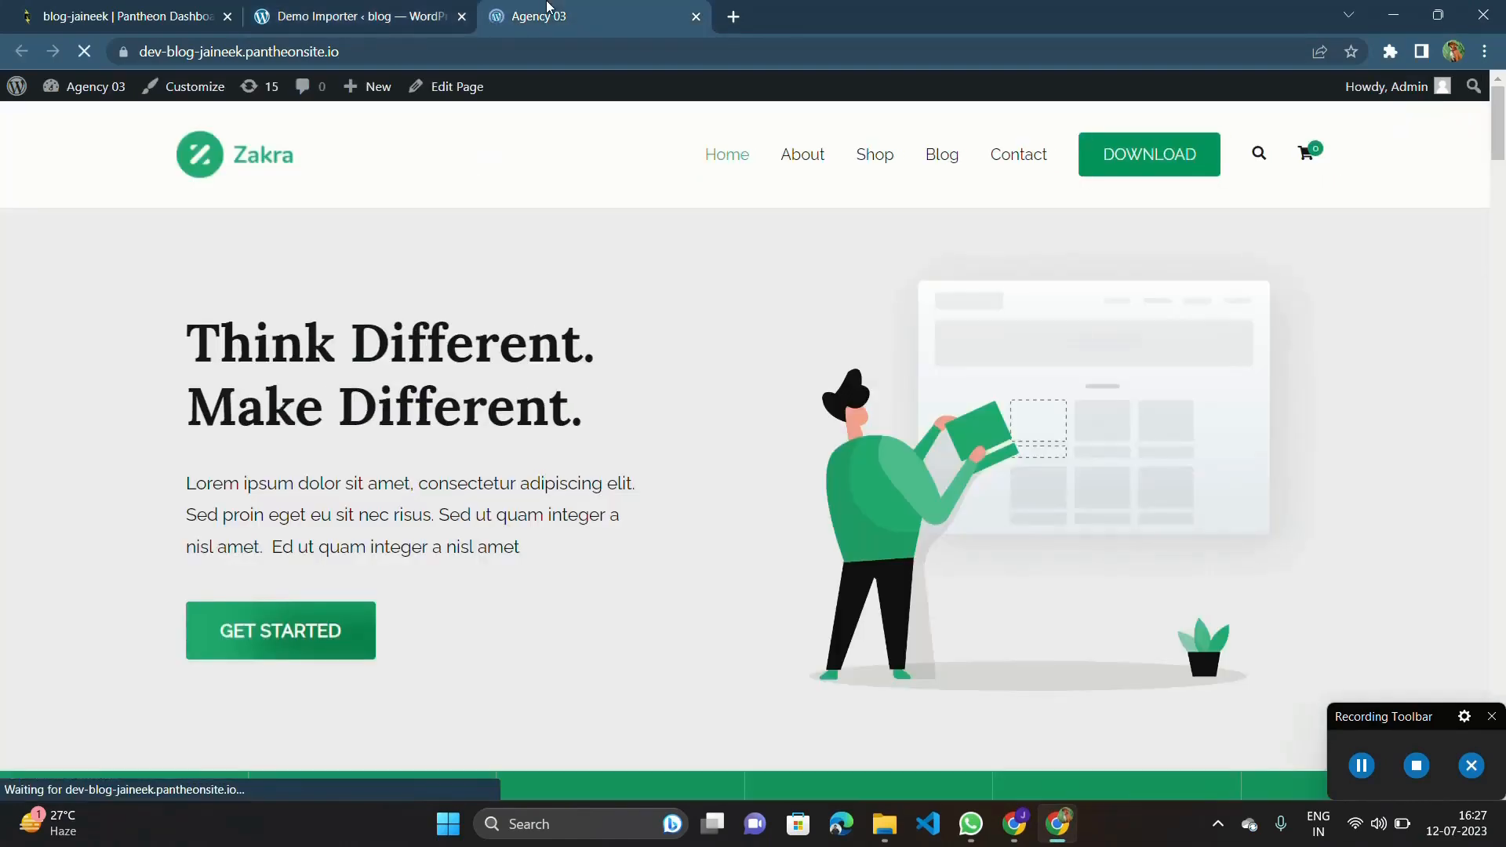
pyautogui.scroll(-4, 623, 481)
pyautogui.scroll(-7, 623, 480)
pyautogui.scroll(12, 623, 480)
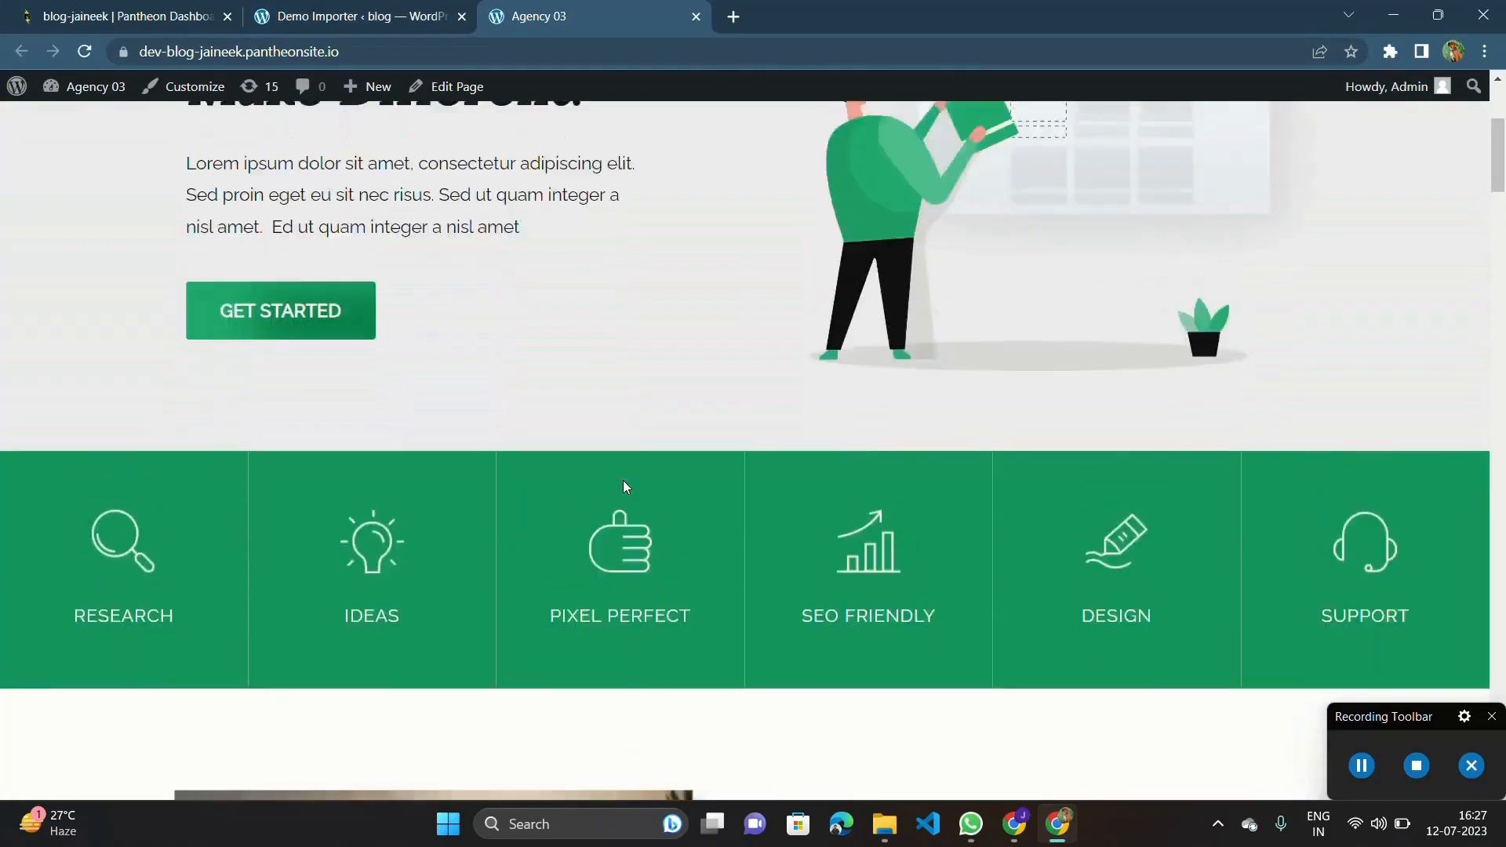
pyautogui.scroll(-20, 696, 454)
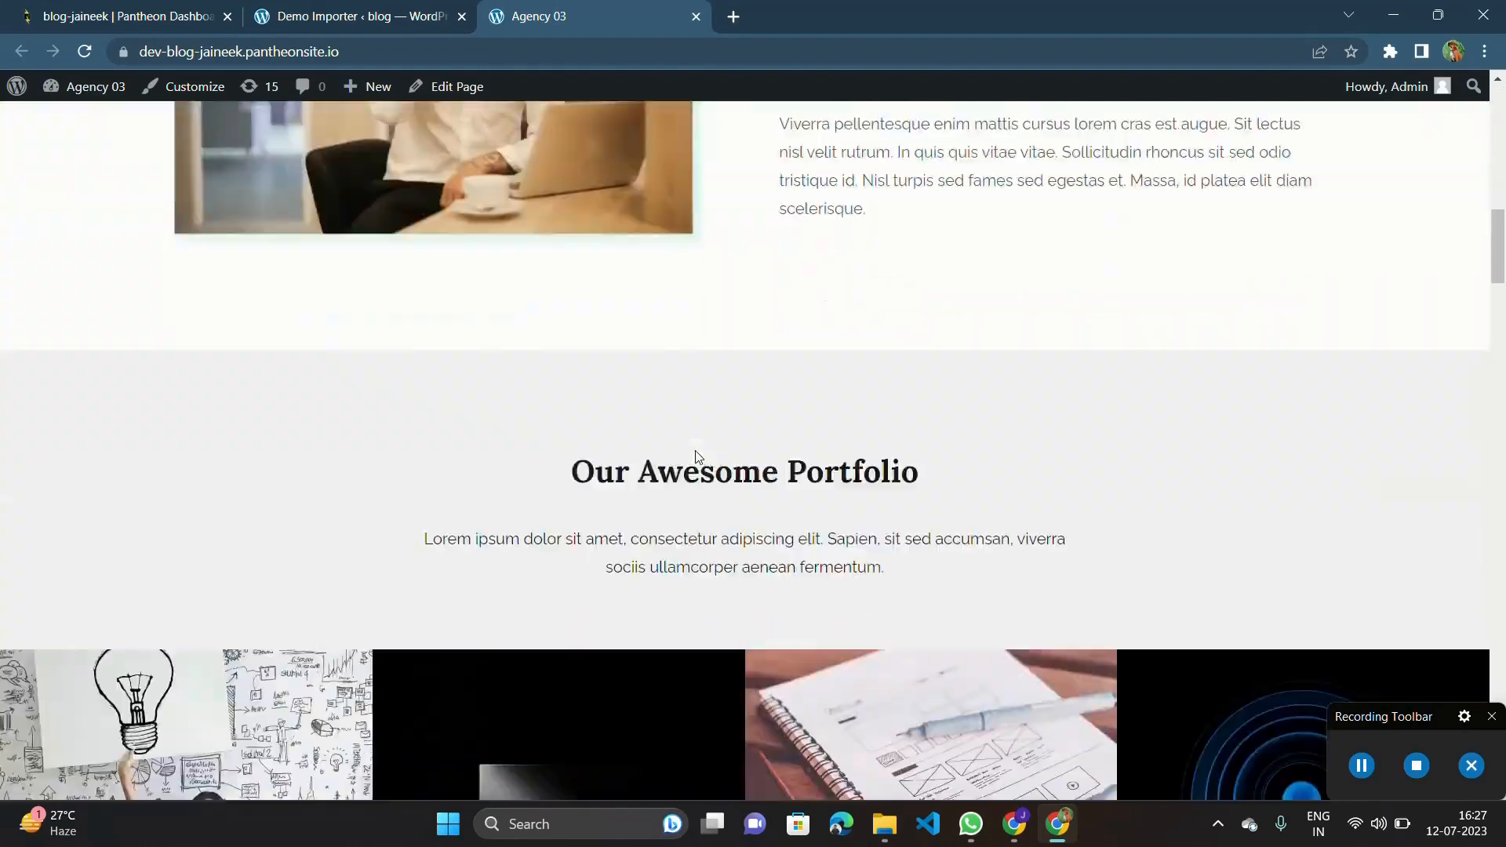
pyautogui.scroll(-10, 696, 458)
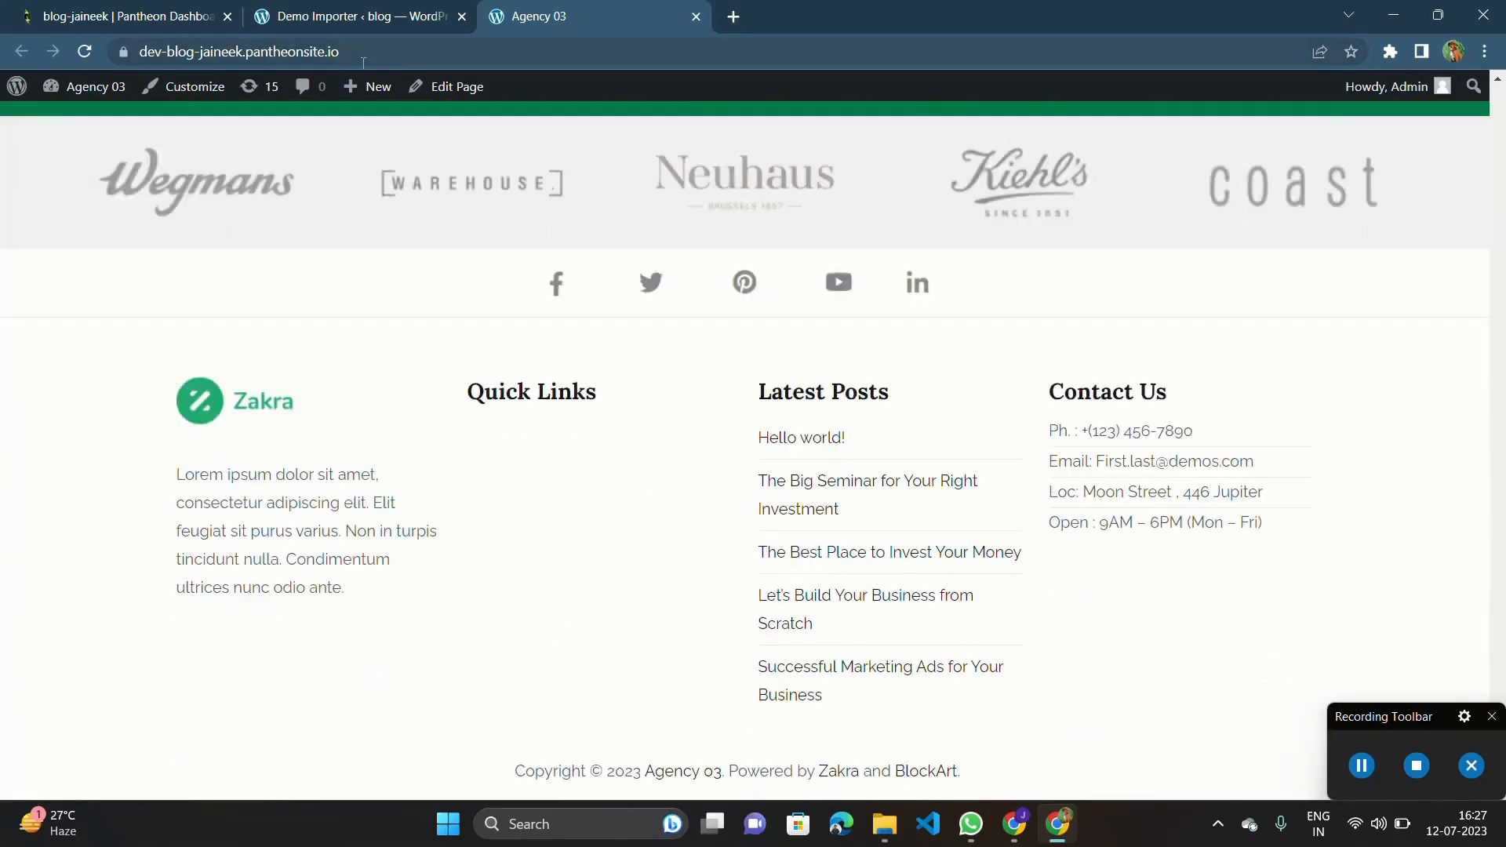
# Highlight the live site's web address, and view the homepage again from the footer up to the header.
pyautogui.click(350, 55)
pyautogui.moveTo(350, 55); pyautogui.dragTo(156, 64)
pyautogui.doubleClick(156, 64)
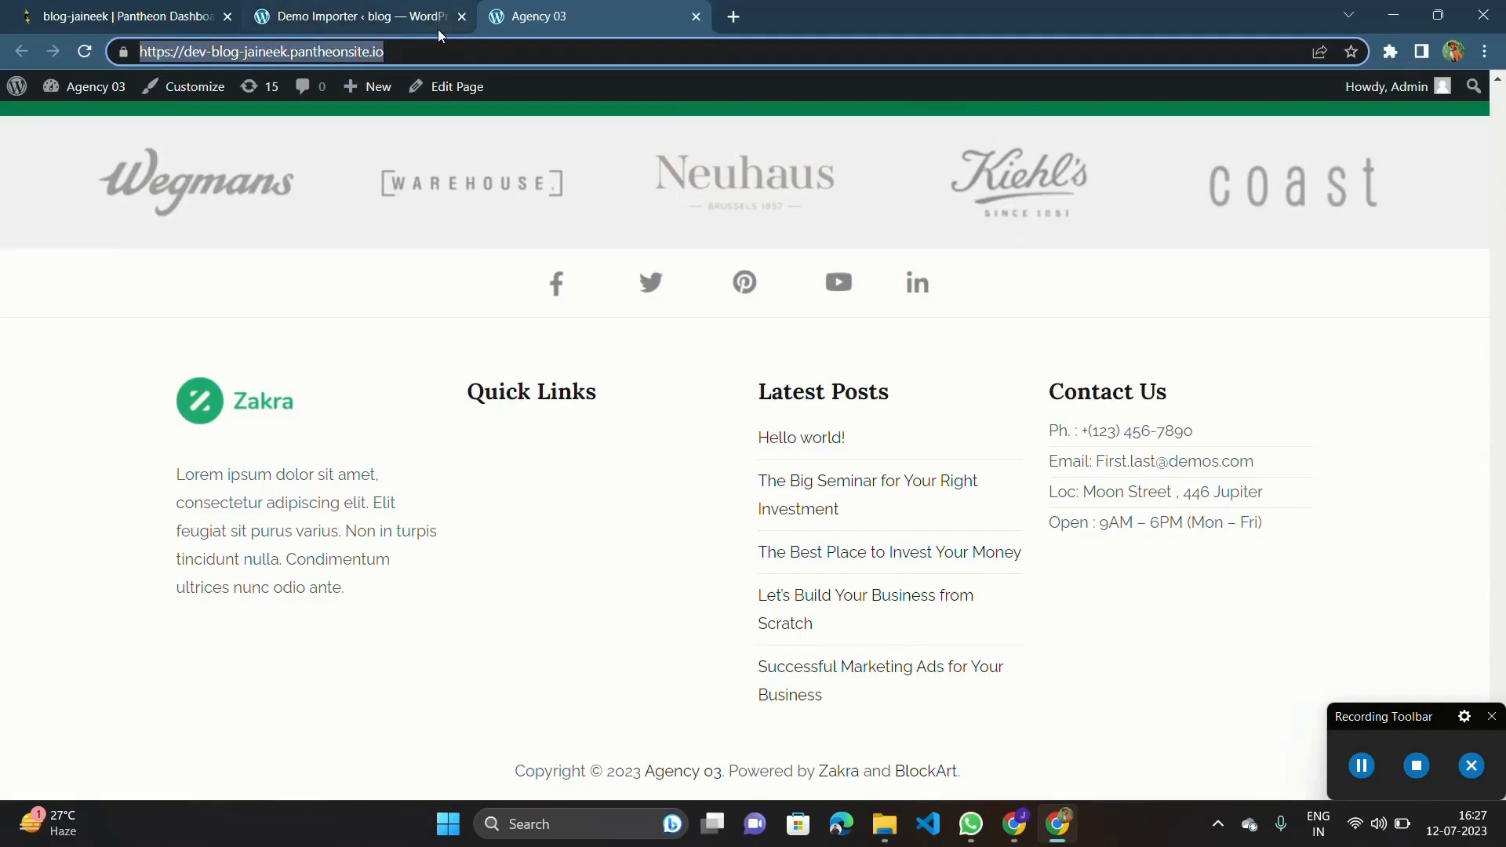
pyautogui.doubleClick(451, 61)
pyautogui.tripleClick(451, 61)
pyautogui.scroll(20, 466, 252)
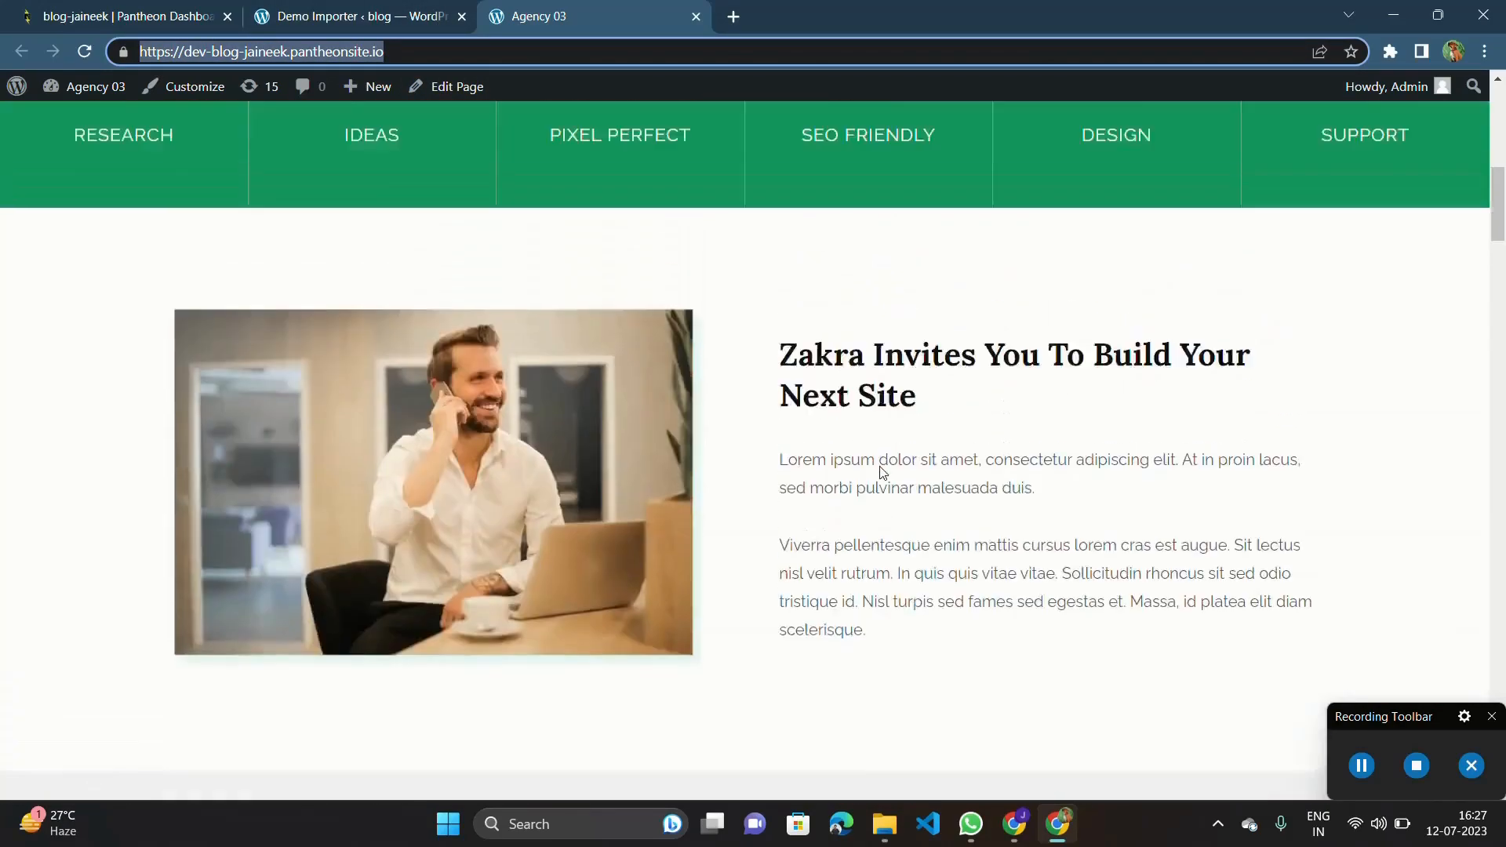
pyautogui.scroll(10, 881, 471)
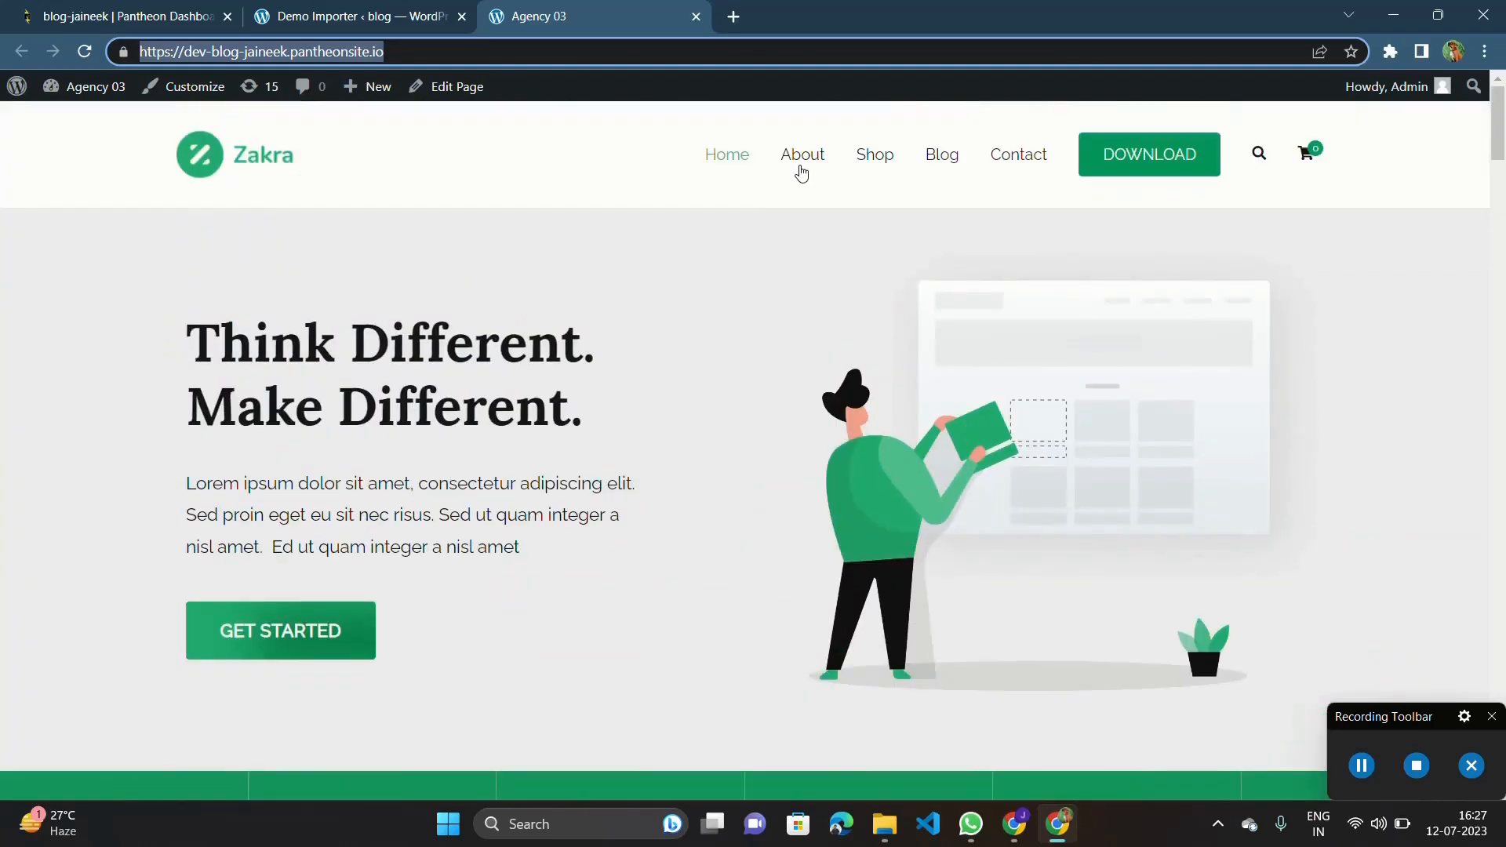
pyautogui.click(713, 391)
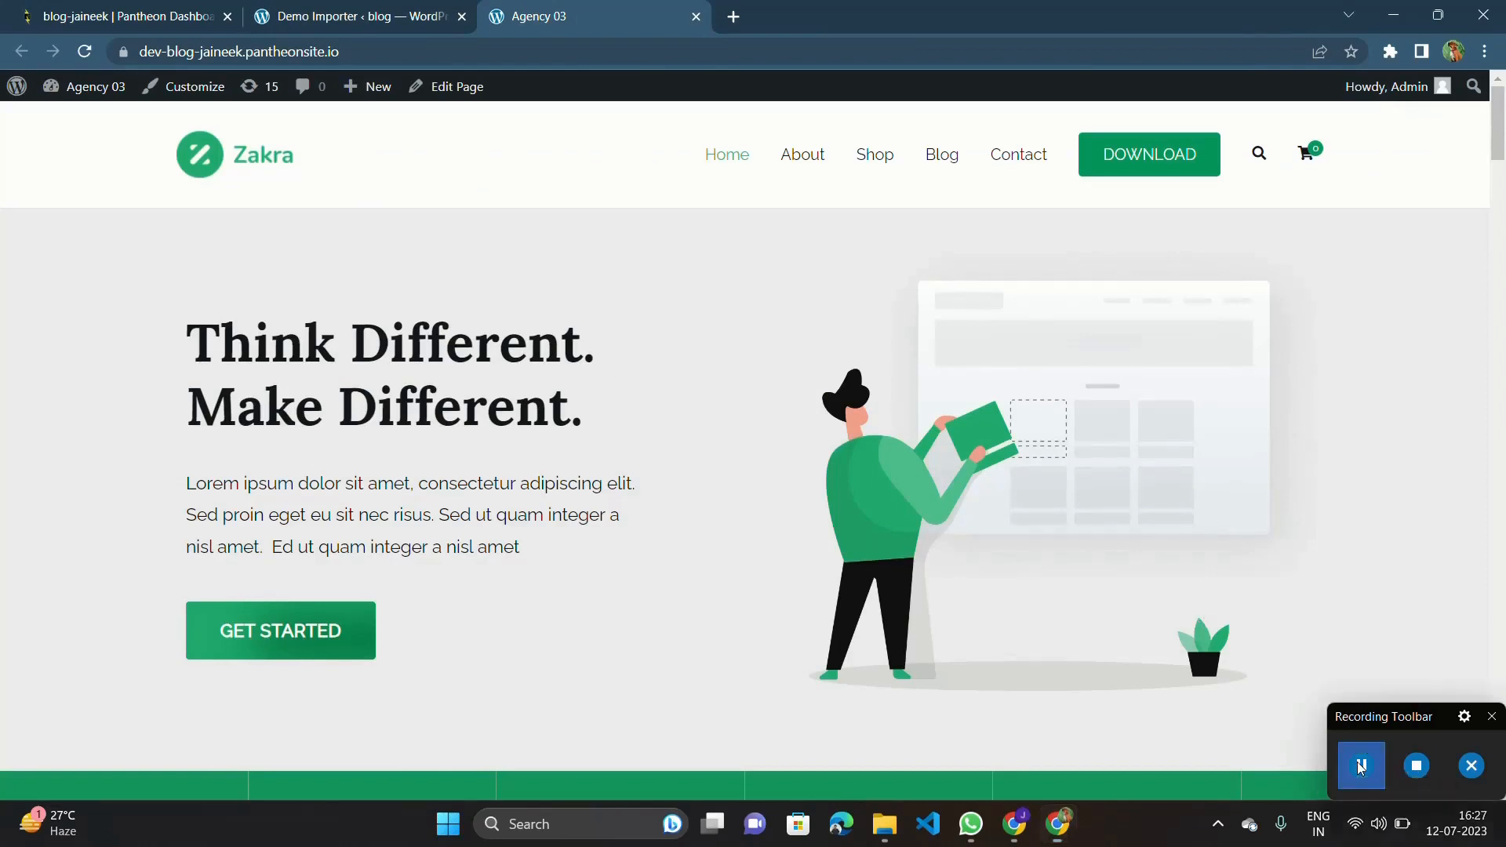
pyautogui.click(1361, 765)
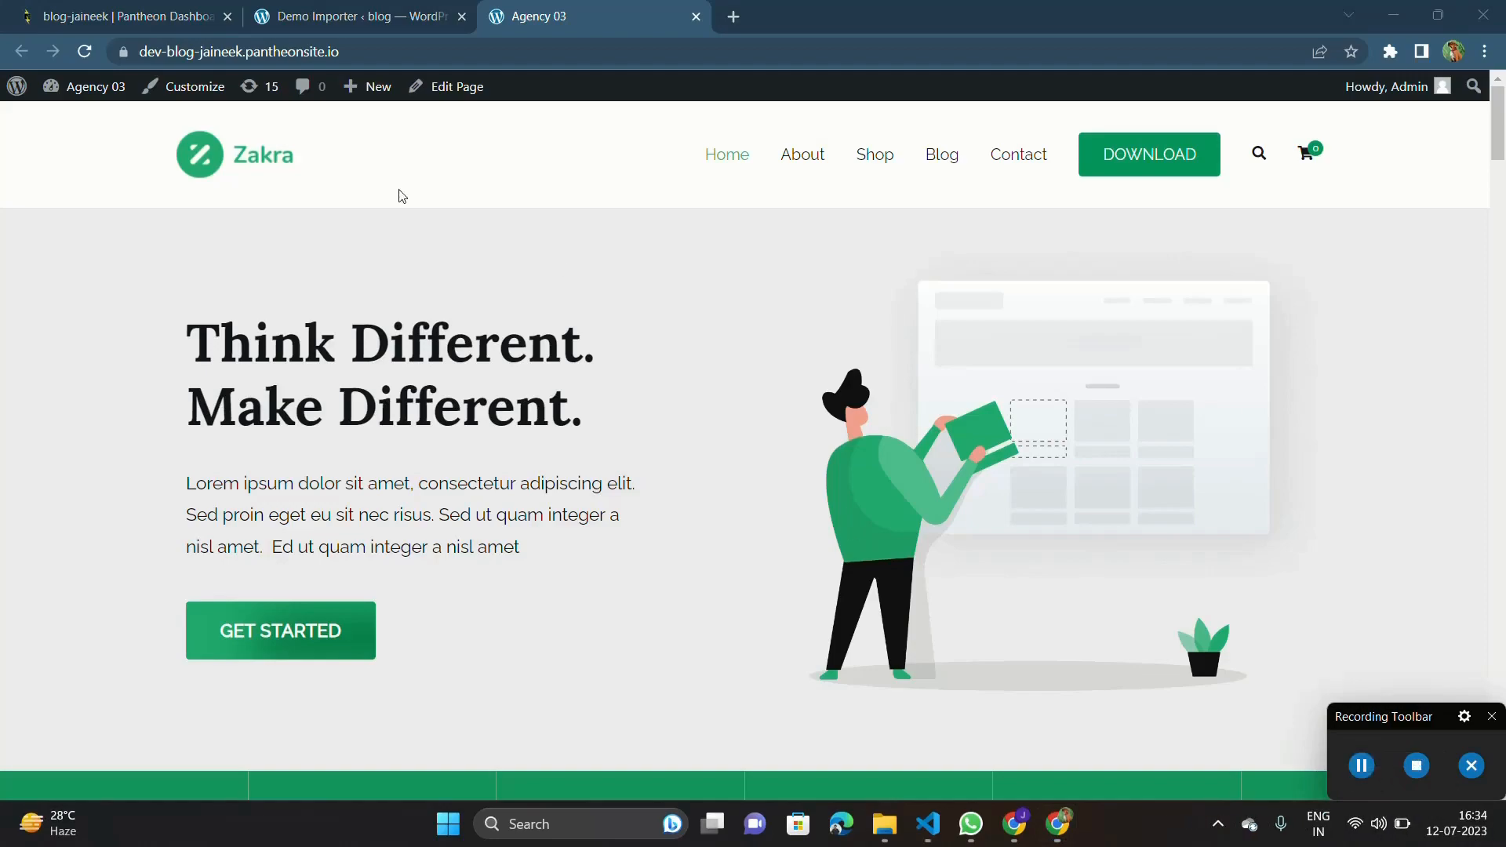
# Go back to the WordPress admin, open the installed themes and start customizing the active Zakra theme.
pyautogui.click(353, 16)
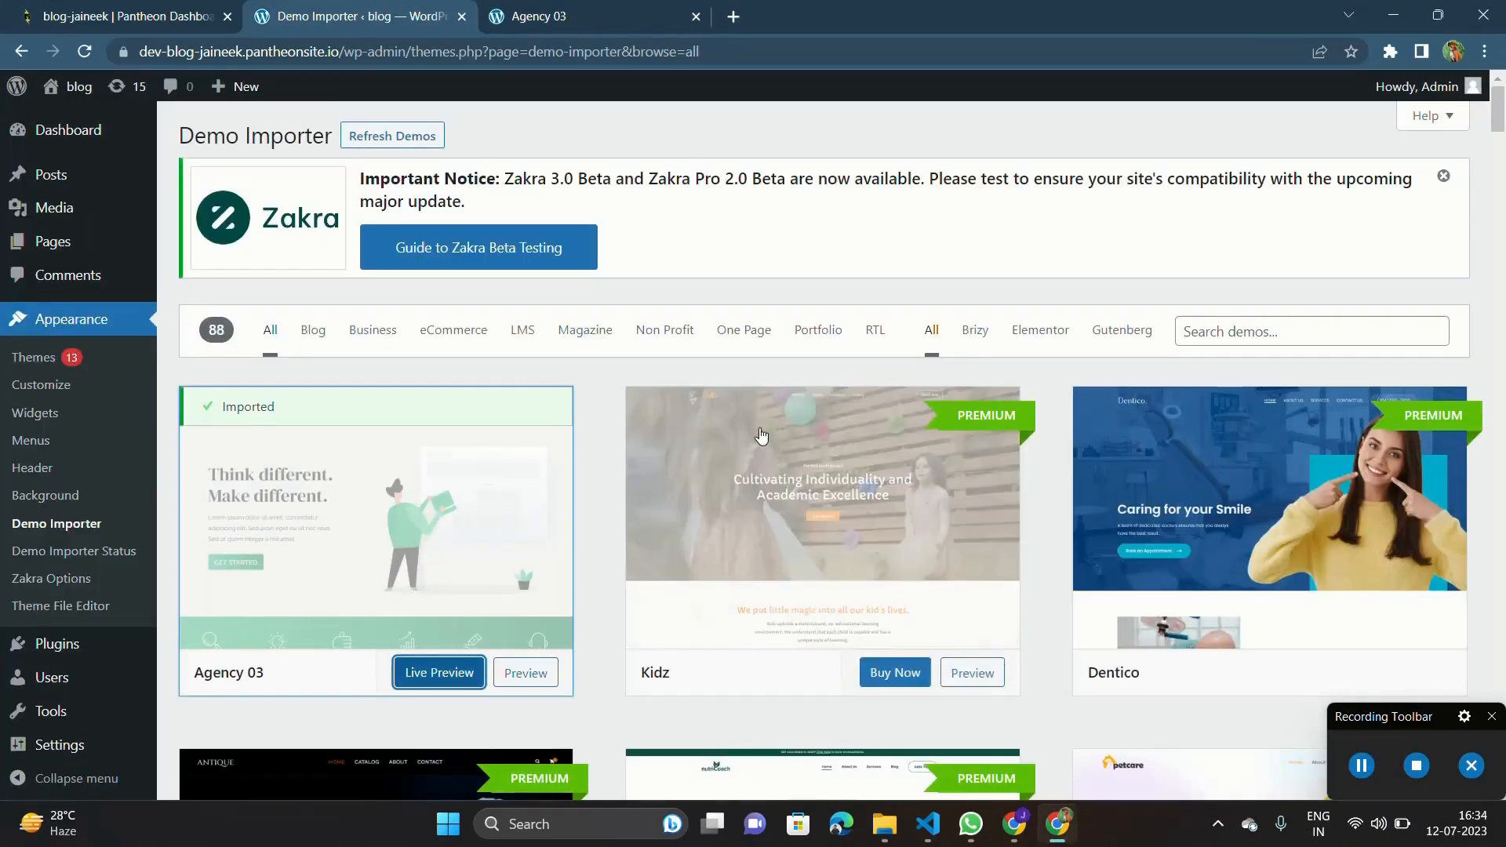
pyautogui.scroll(-8, 761, 435)
pyautogui.scroll(8, 761, 435)
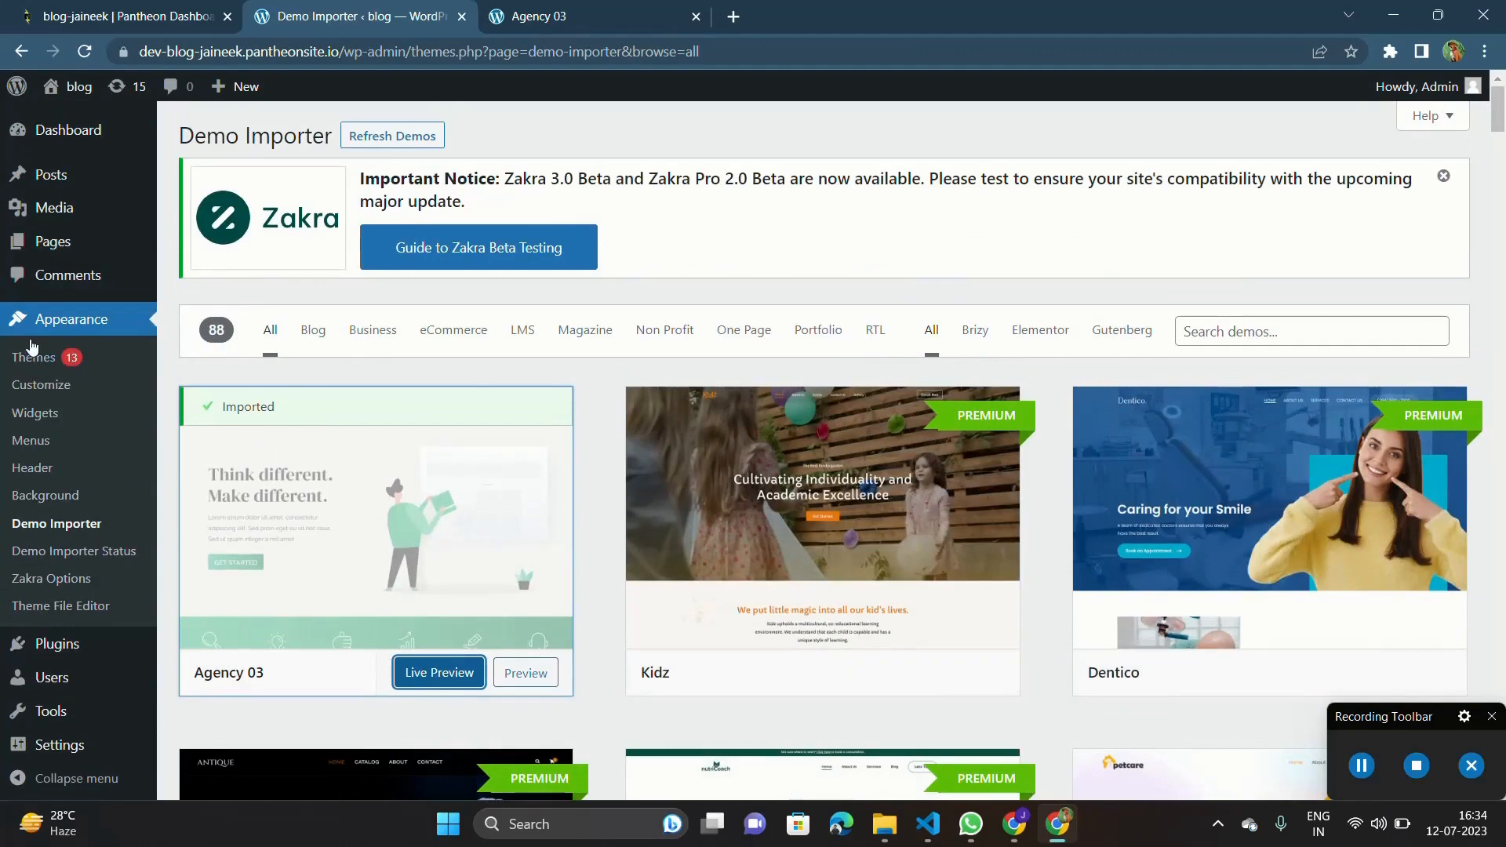
pyautogui.scroll(-2, 354, 485)
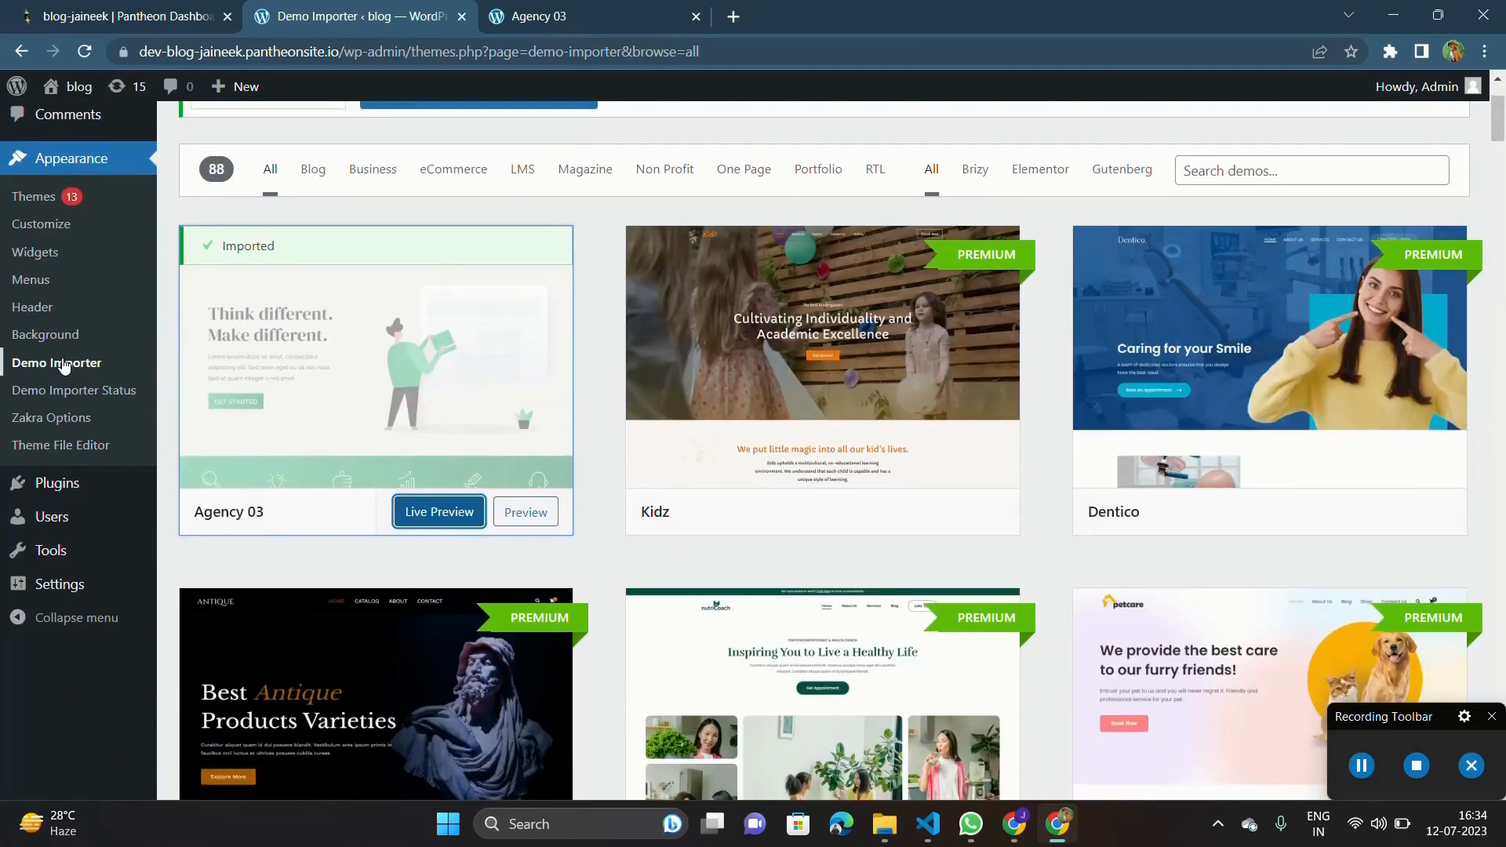
pyautogui.scroll(2, 271, 453)
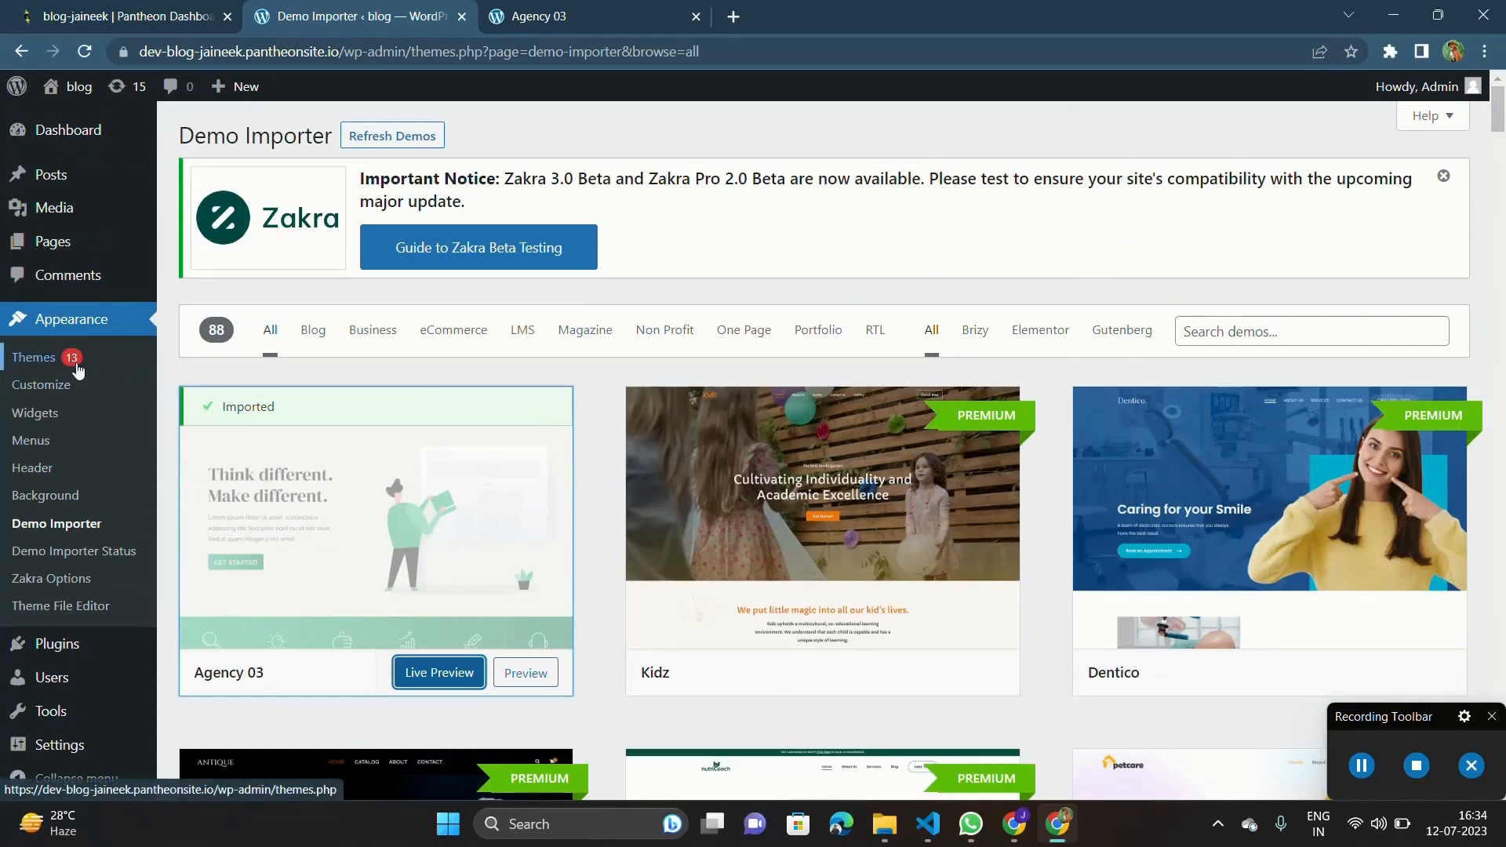
pyautogui.click(77, 368)
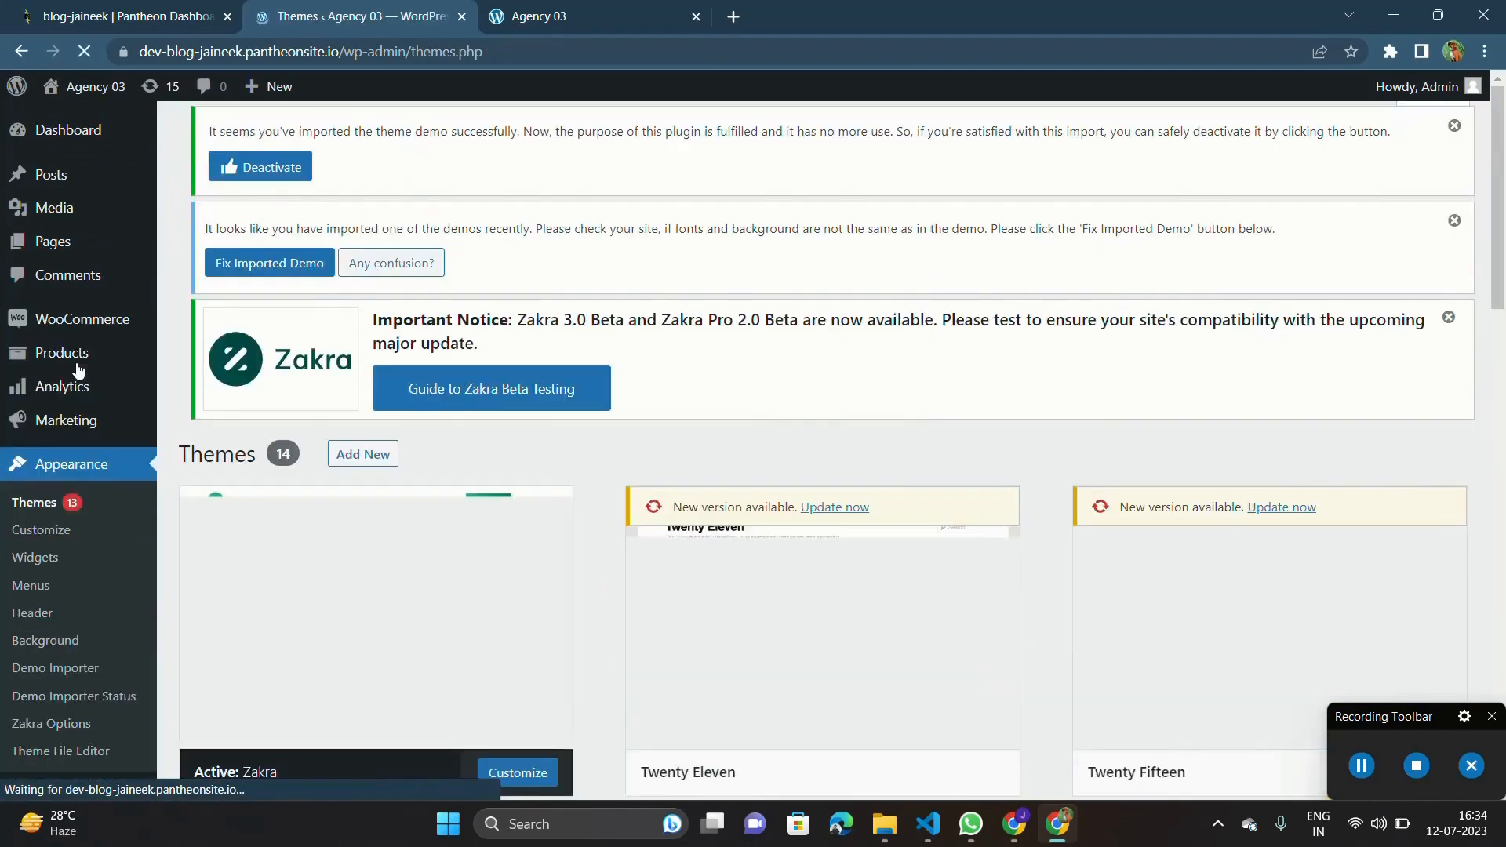
pyautogui.scroll(-2, 439, 533)
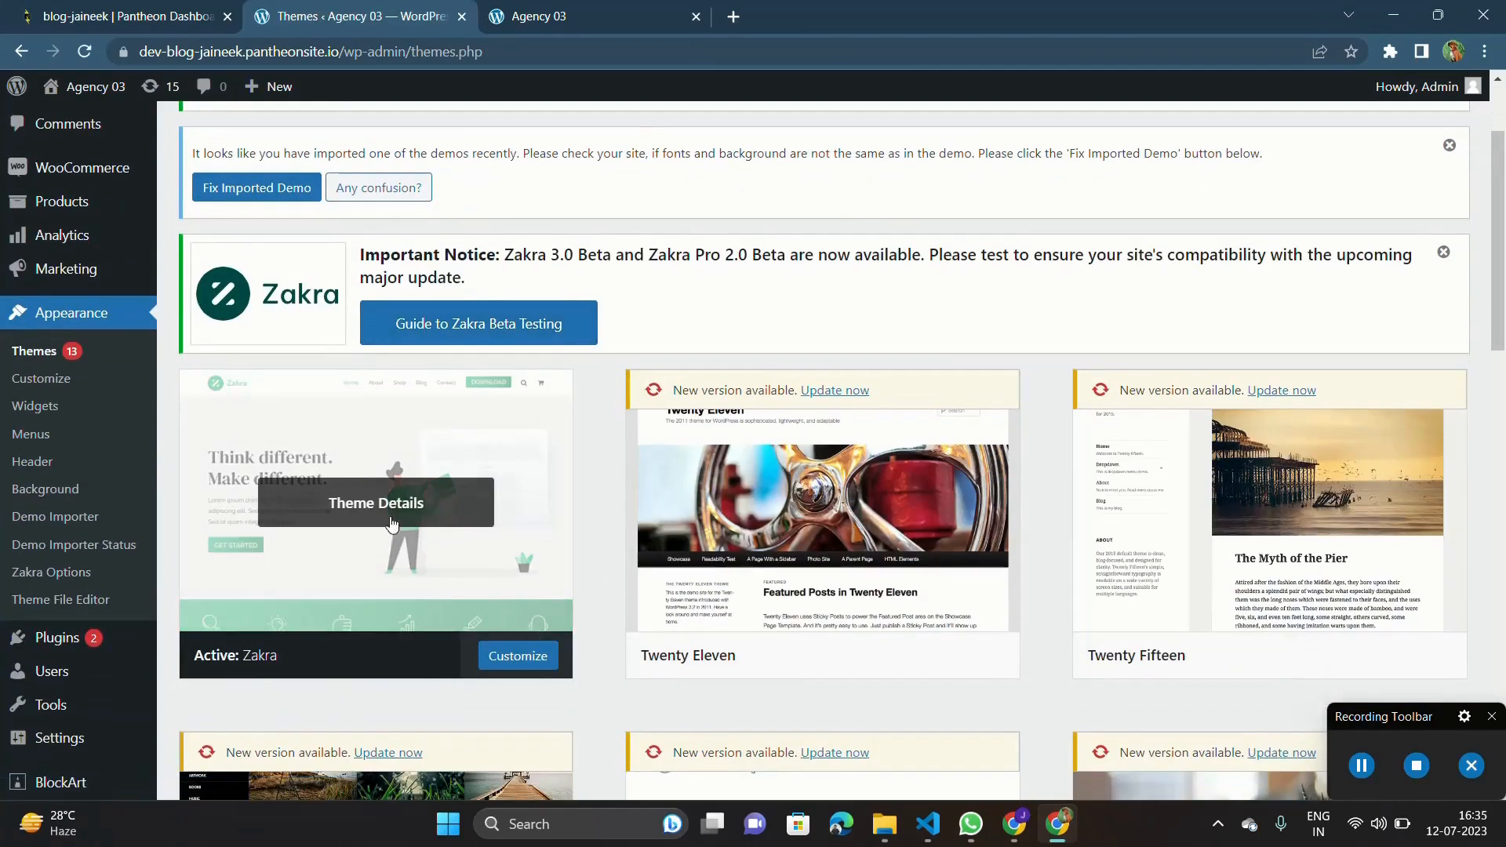
pyautogui.click(522, 661)
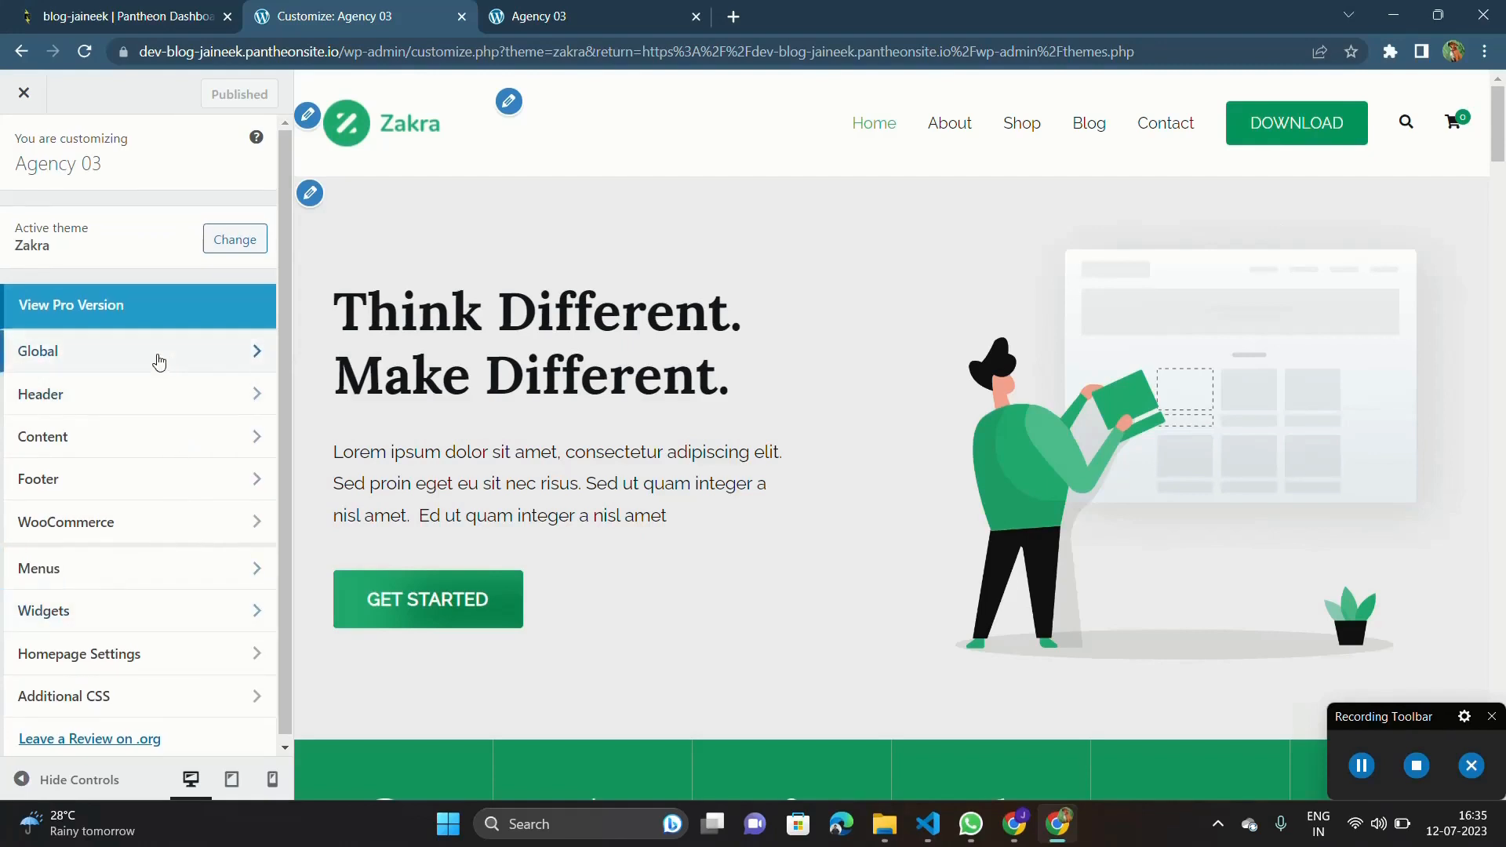
# Look at the customizer's Global settings and its Colors options, then return to the Global list.
pyautogui.click(159, 360)
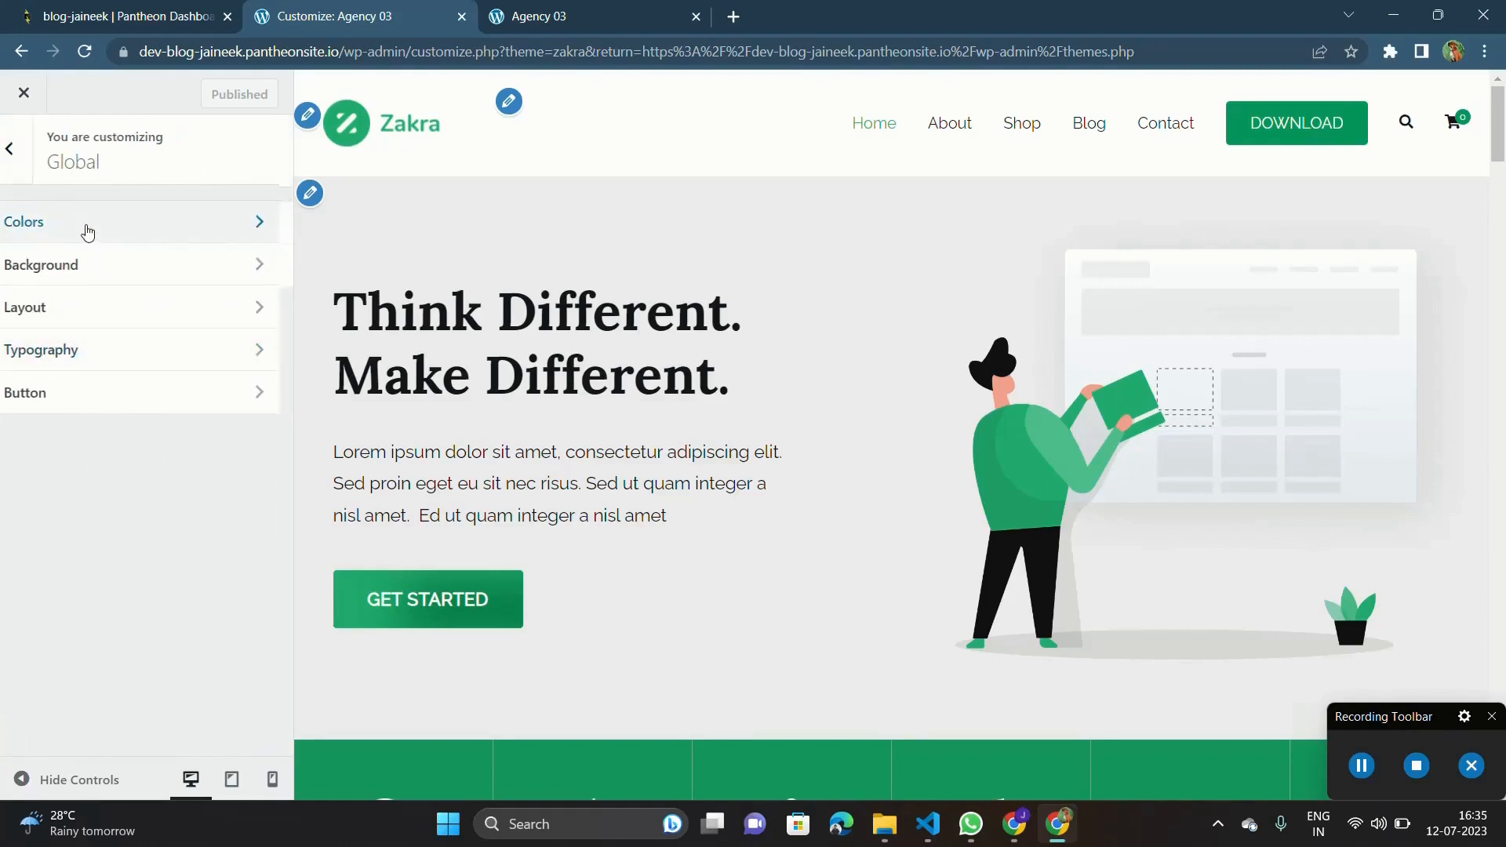
pyautogui.click(87, 227)
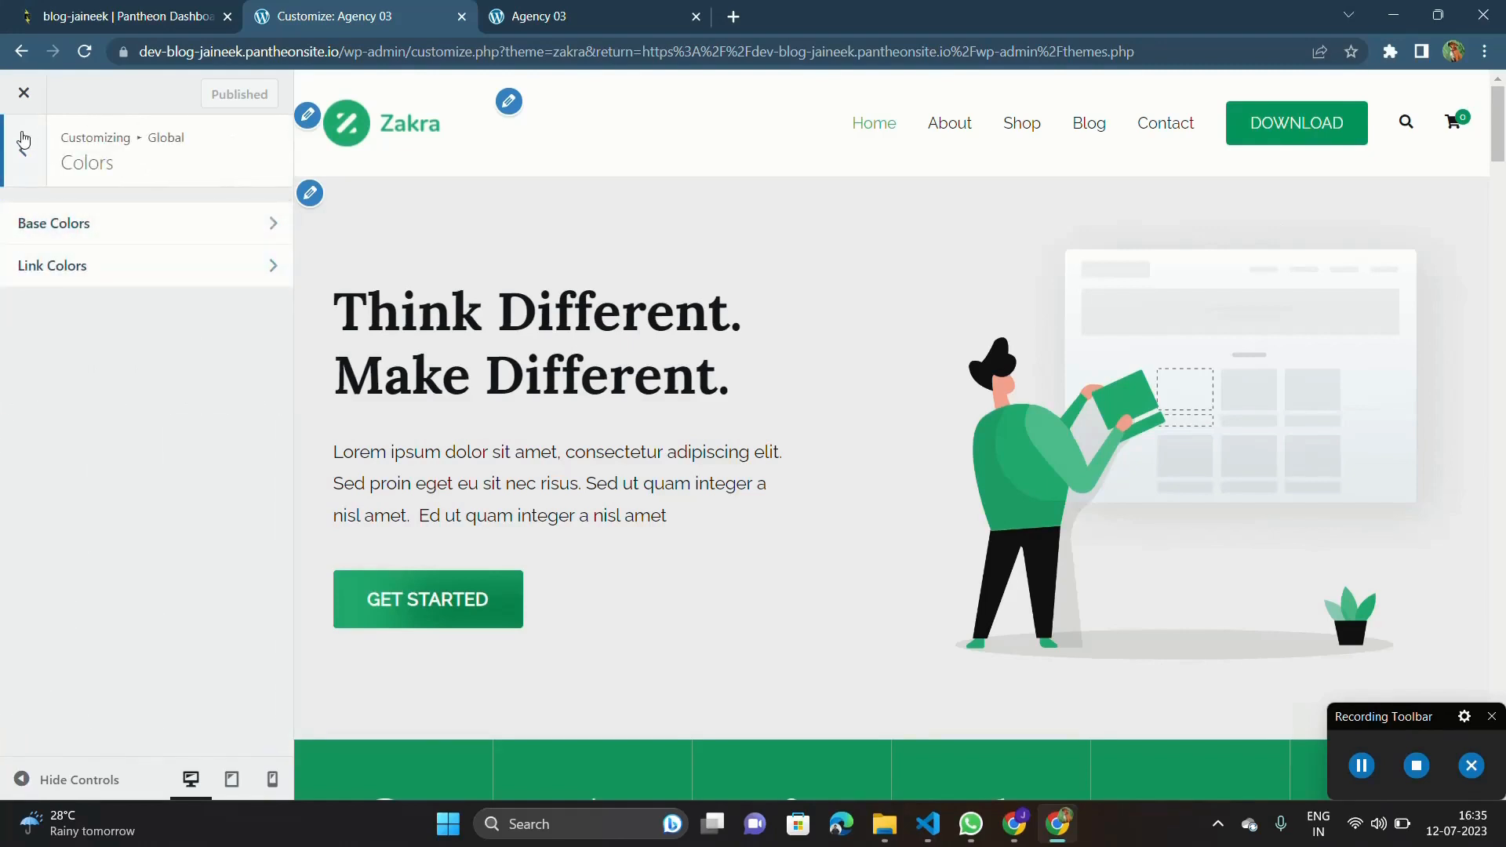
pyautogui.click(24, 150)
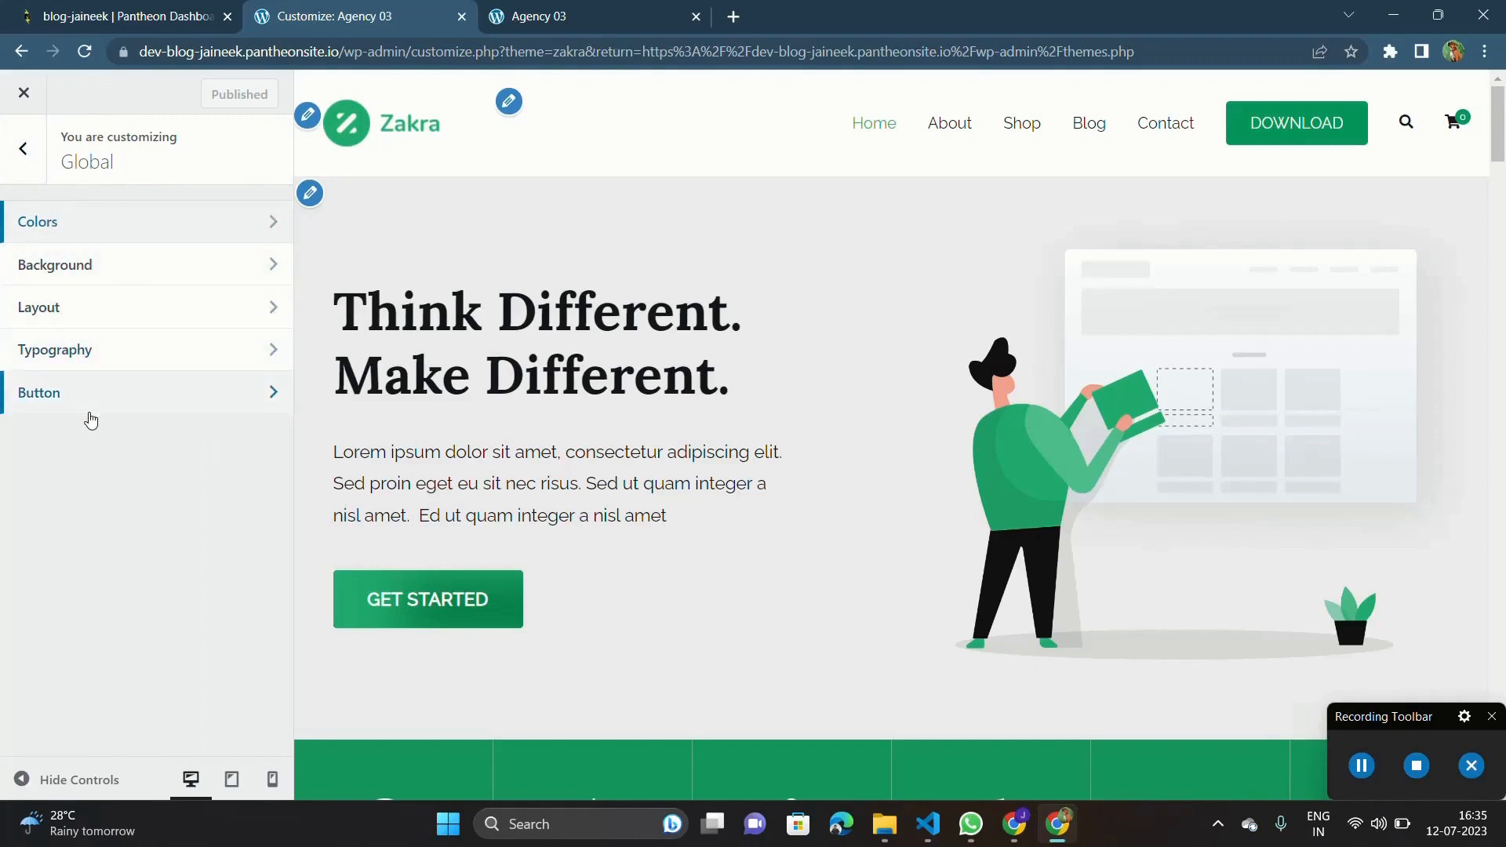
# Open the Base Colors settings in the global color options and glance over the homepage preview.
pyautogui.click(138, 242)
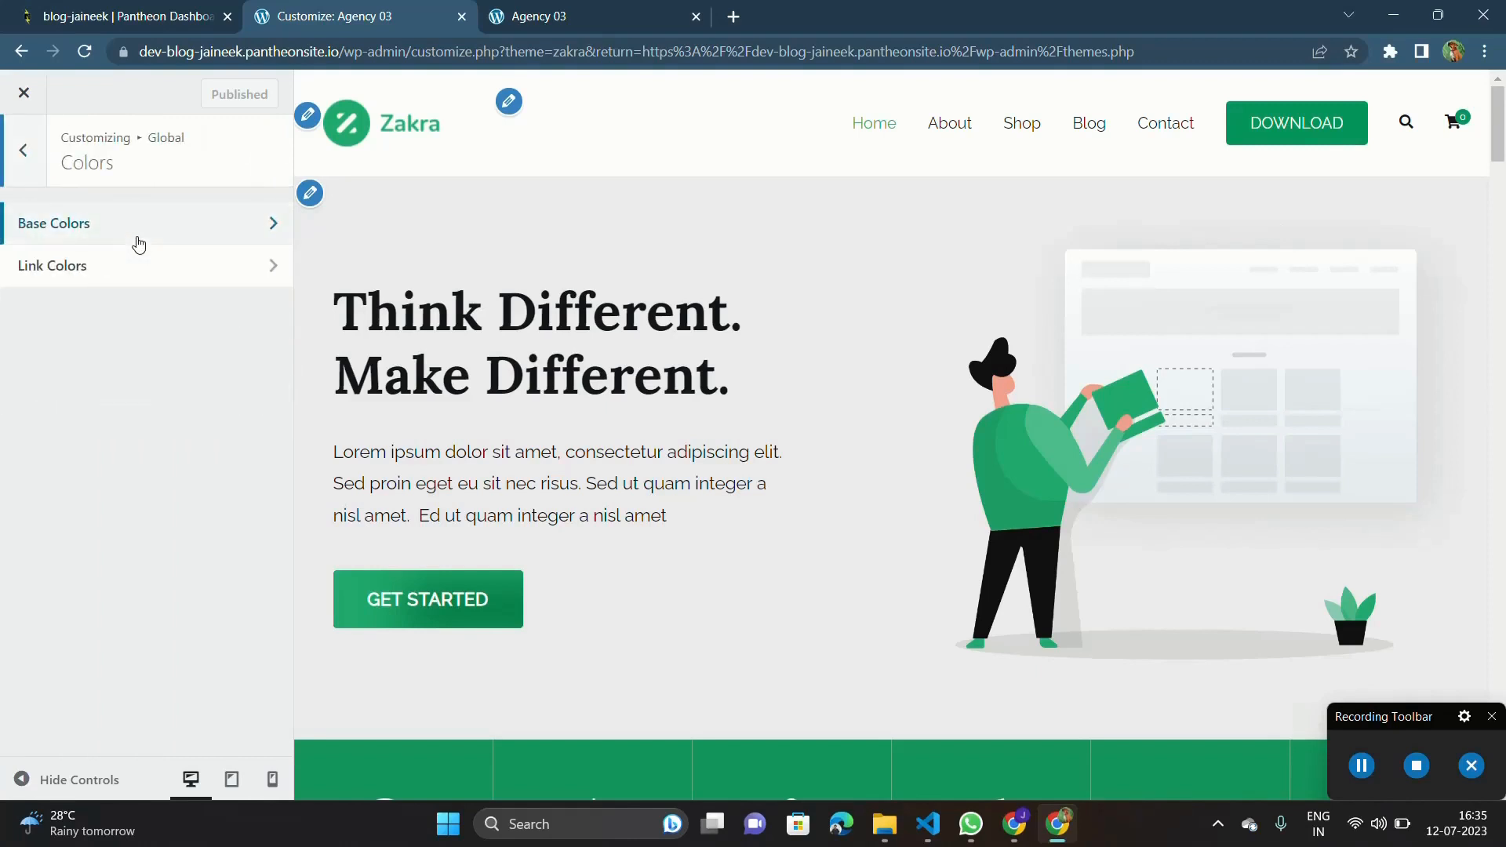
pyautogui.click(138, 239)
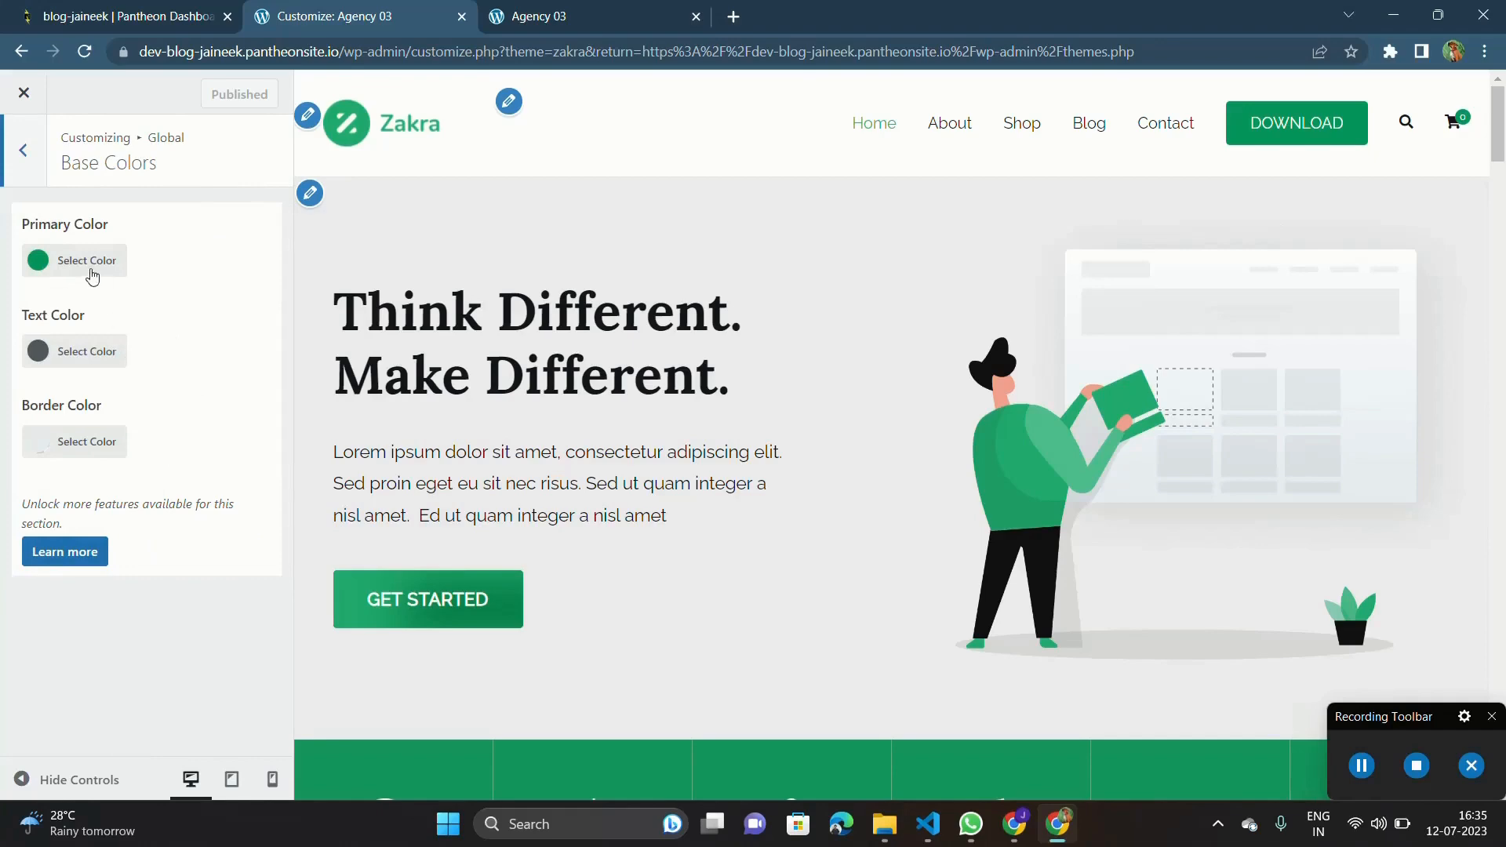
pyautogui.scroll(-10, 337, 447)
pyautogui.scroll(8, 337, 447)
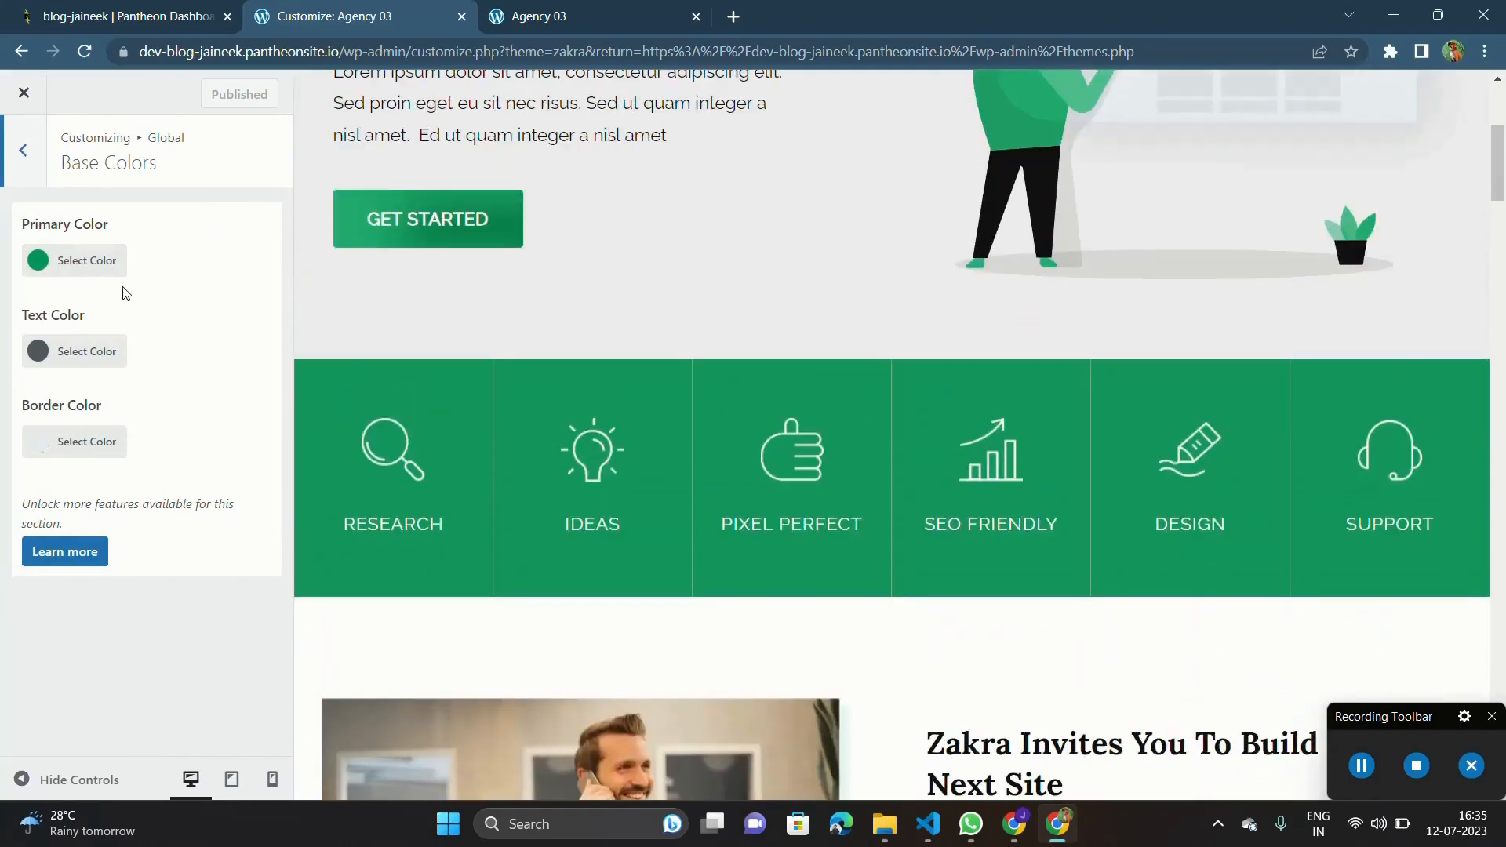
# Try a pale pink, rgb(255,216,216), as the global text color and check it in the homepage preview.
pyautogui.click(37, 354)
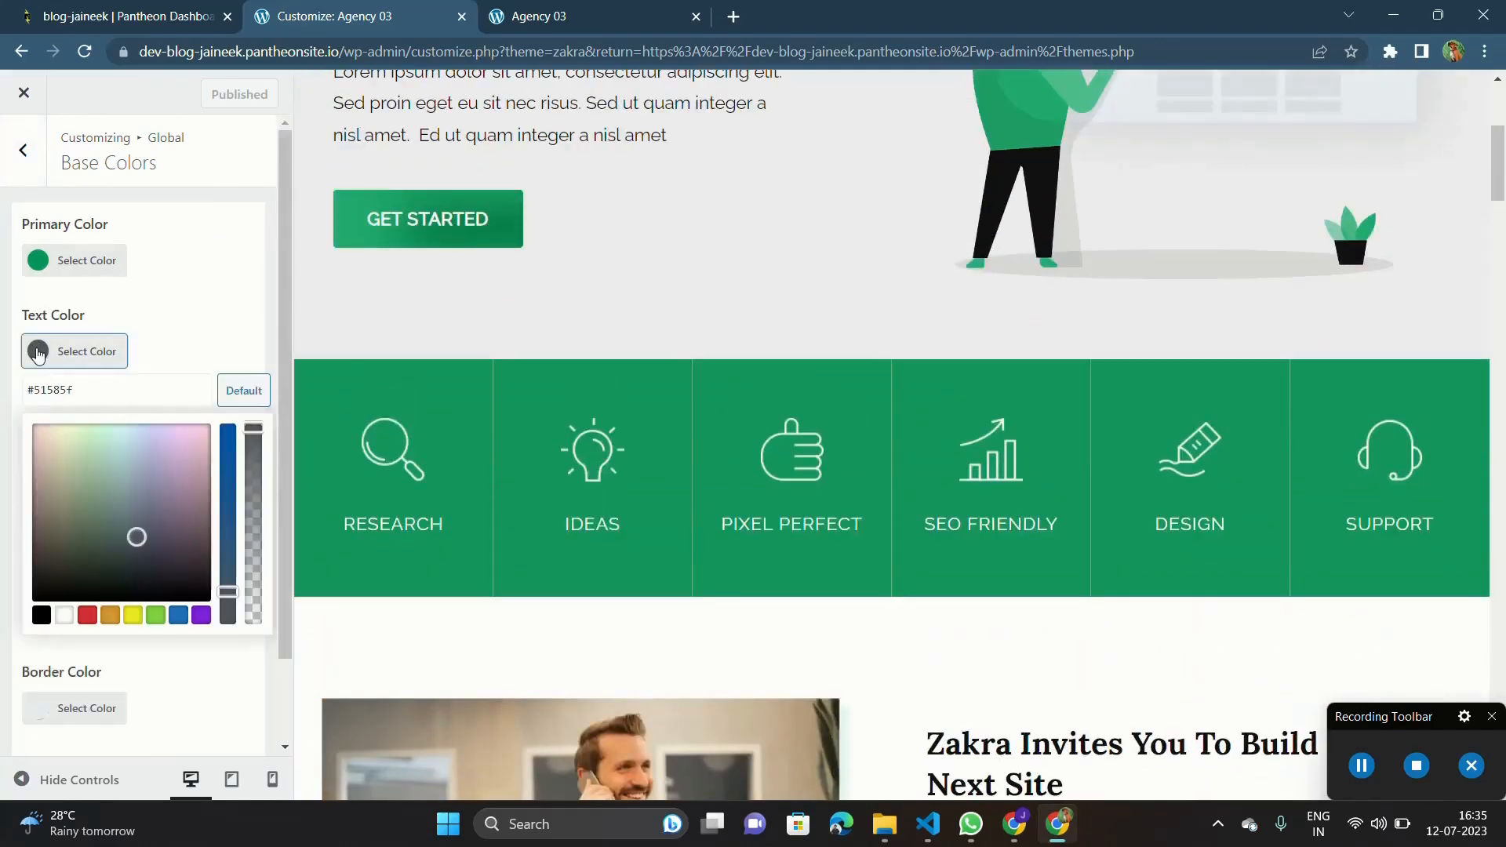
pyautogui.moveTo(118, 502); pyautogui.dragTo(9, 415)
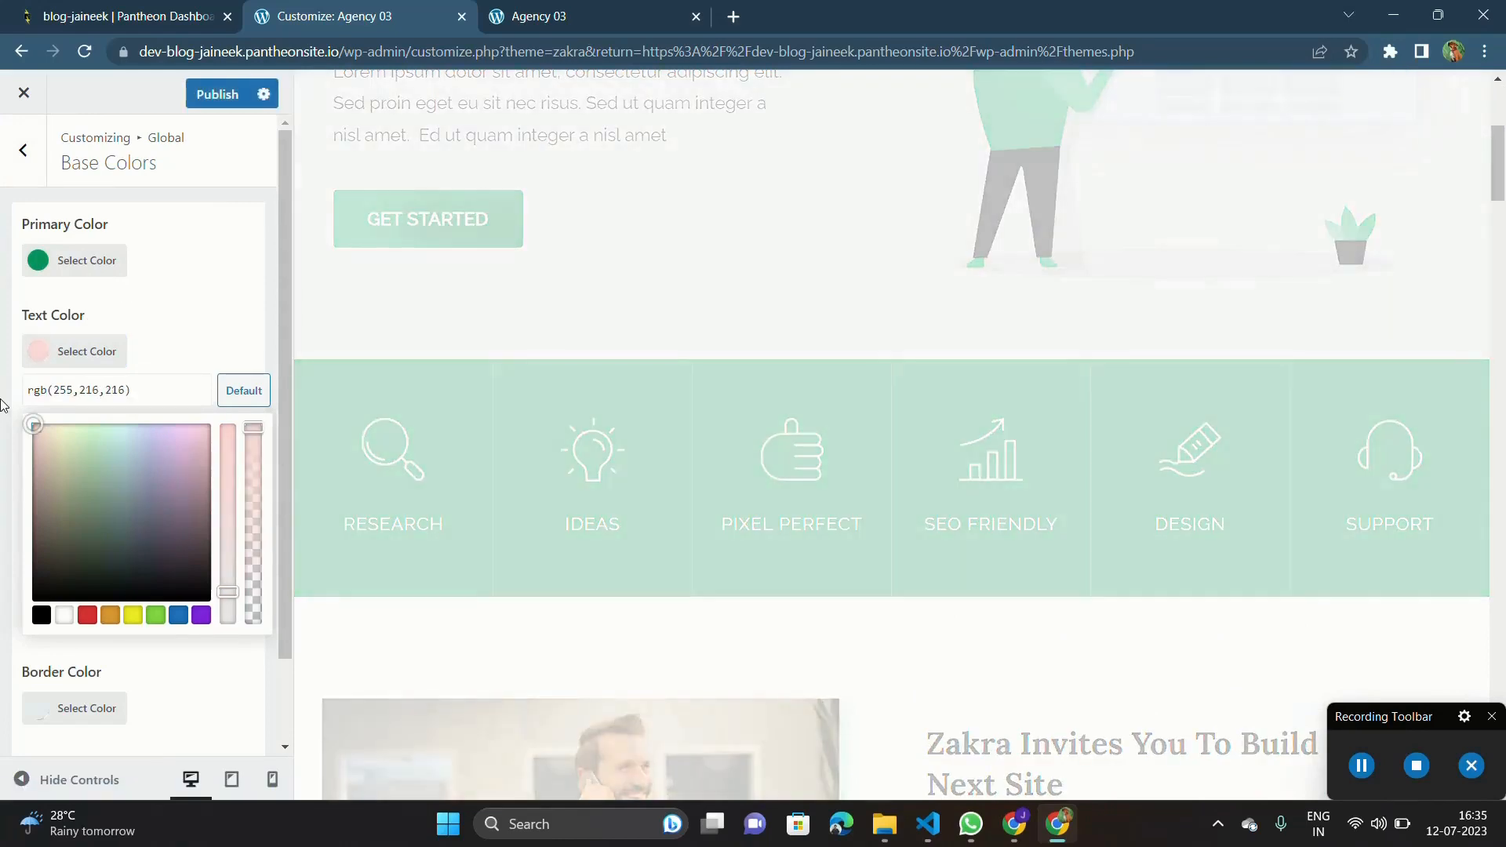
pyautogui.click(4, 405)
pyautogui.scroll(5, 497, 314)
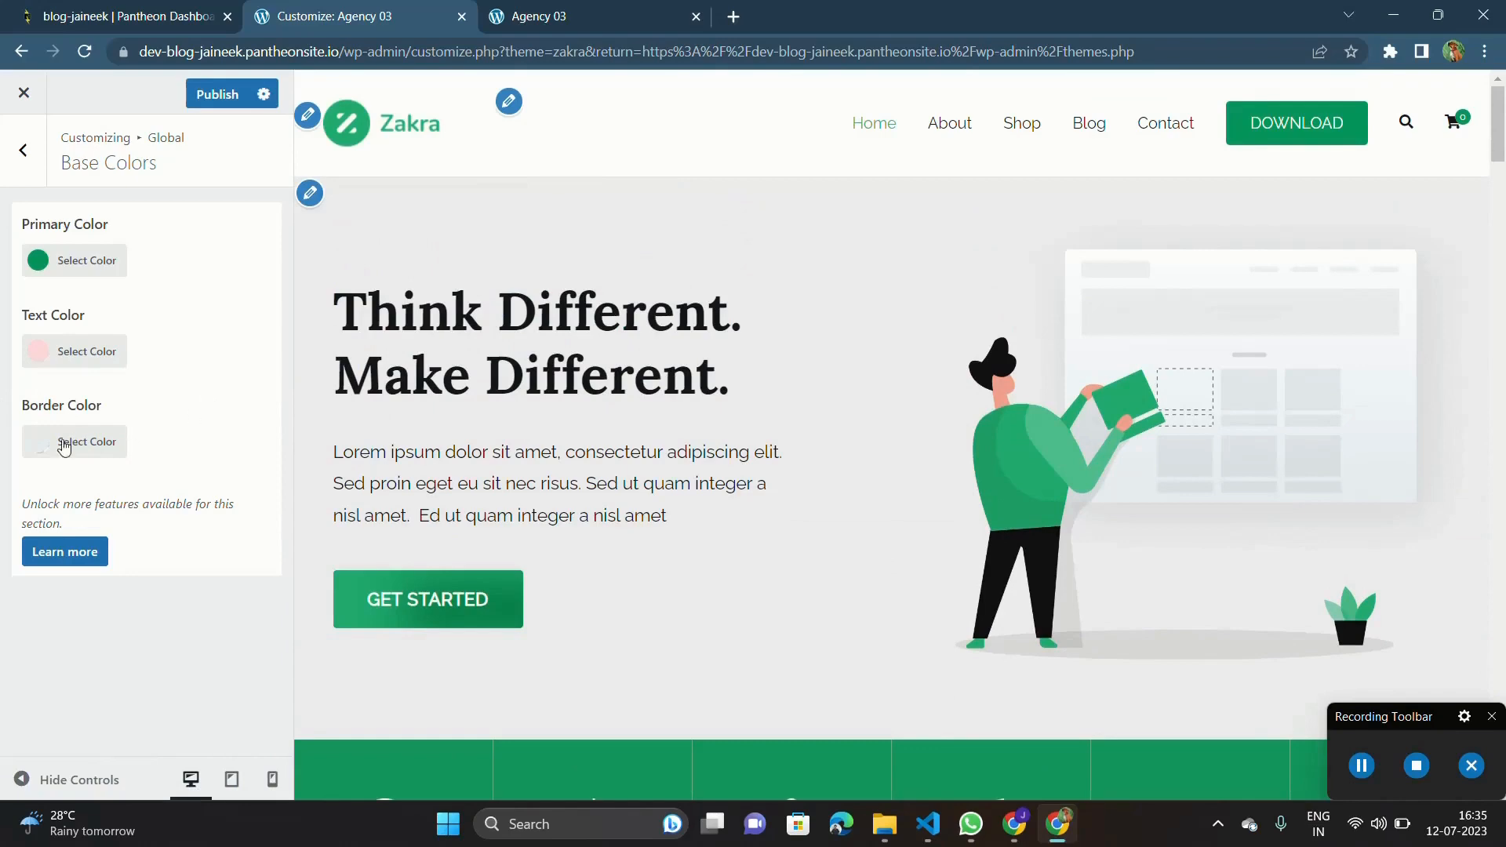
pyautogui.scroll(-15, 592, 425)
pyautogui.scroll(4, 592, 426)
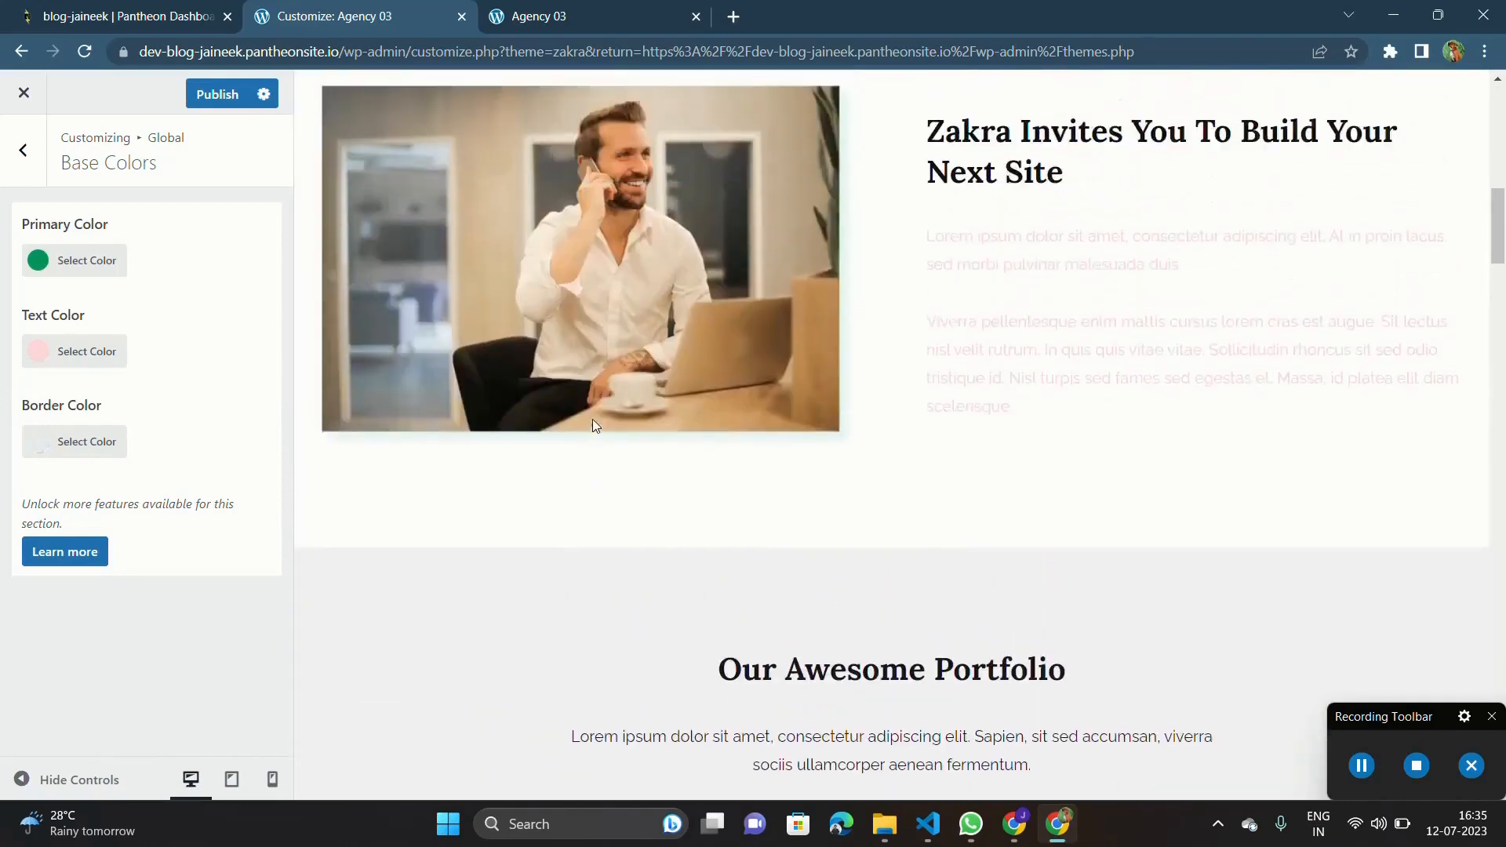
pyautogui.scroll(1, 594, 425)
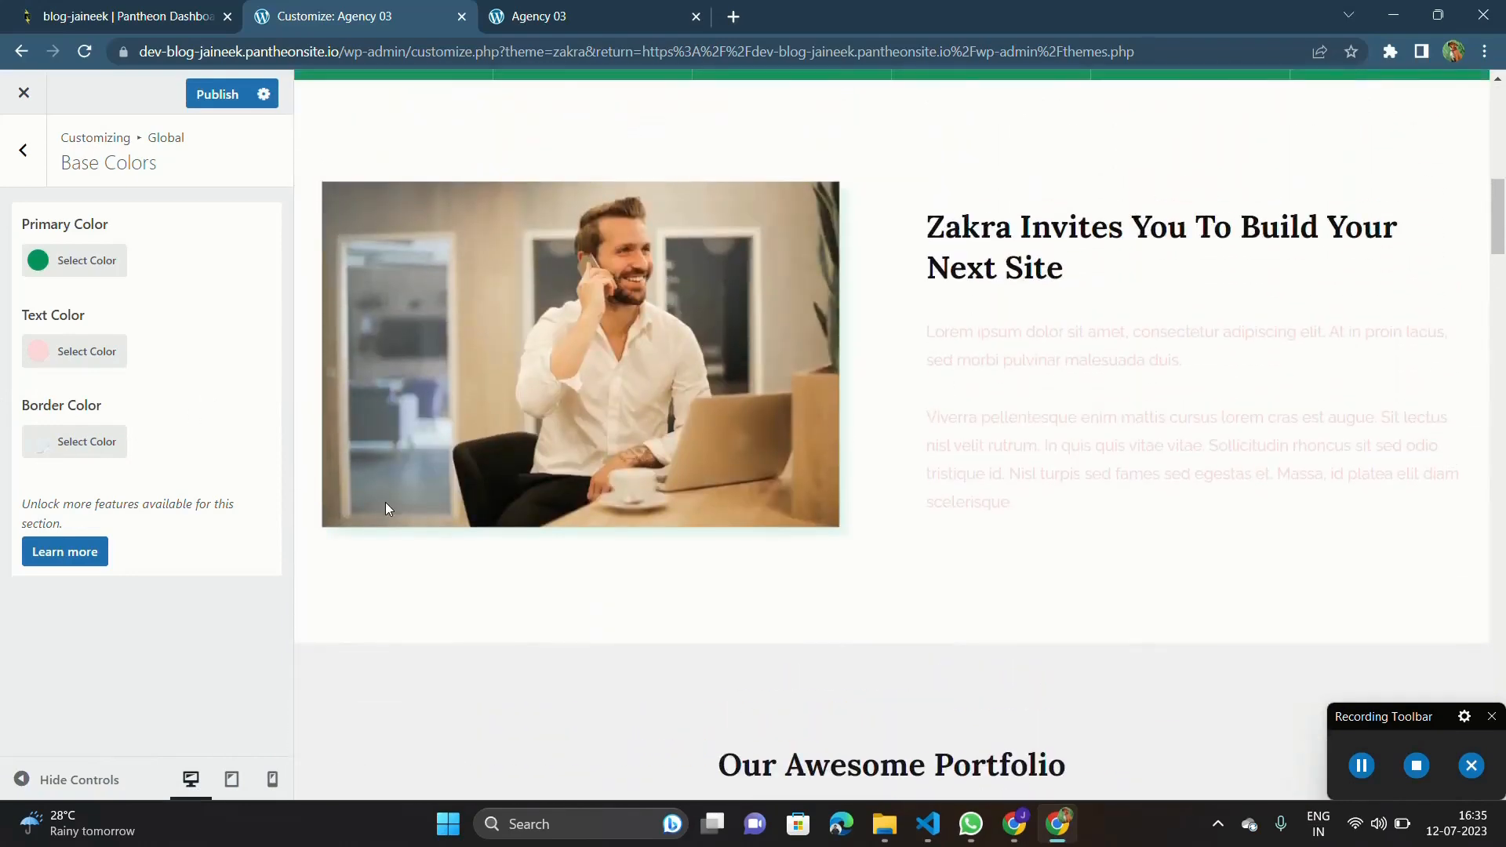
# Change the global text color to a muted grey-green.
pyautogui.click(39, 351)
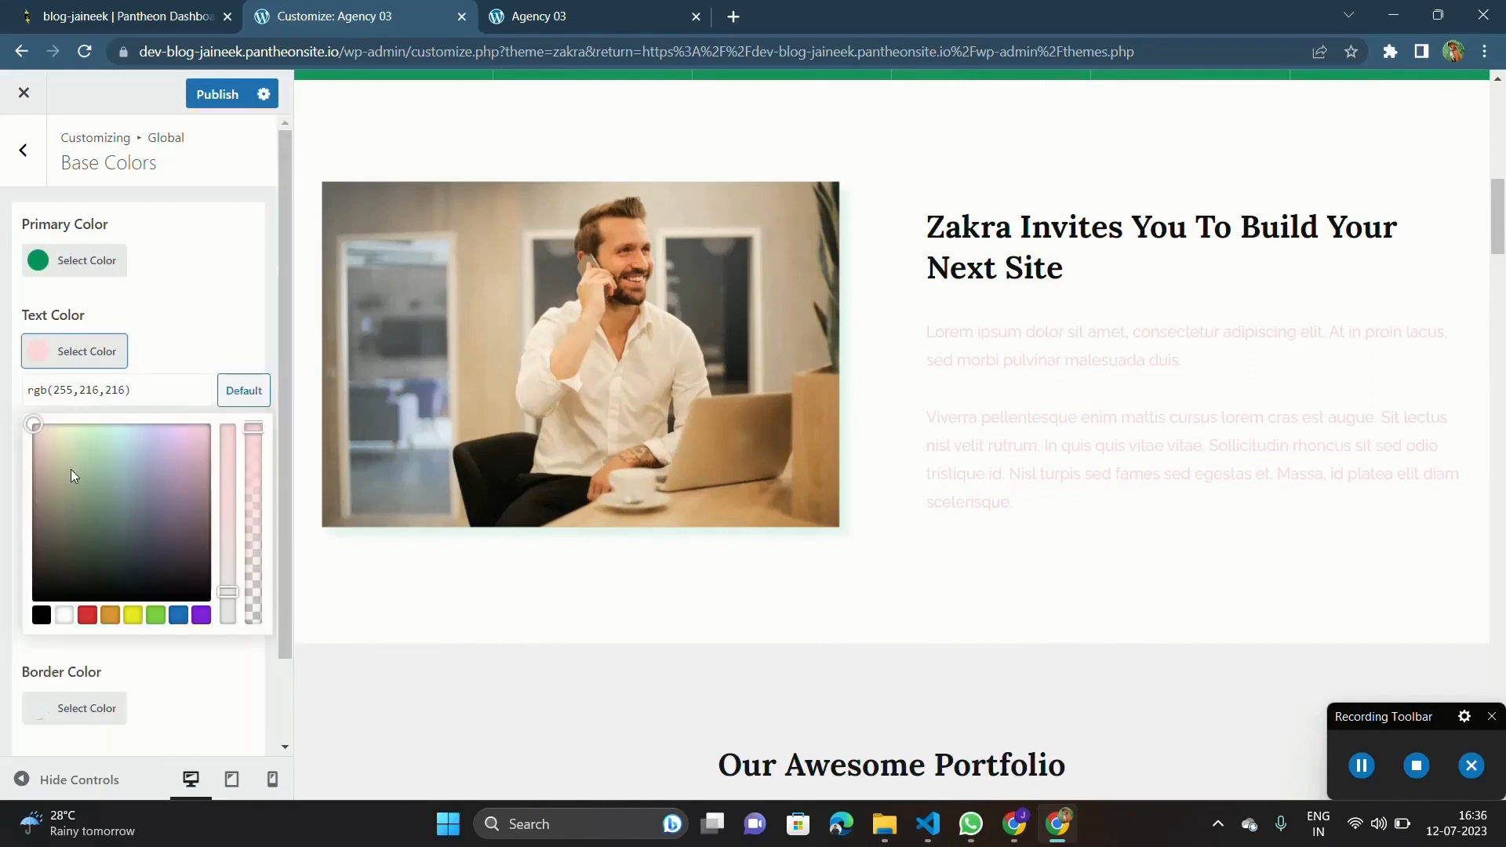
pyautogui.click(50, 467)
pyautogui.moveTo(49, 467); pyautogui.dragTo(106, 511)
pyautogui.click(592, 365)
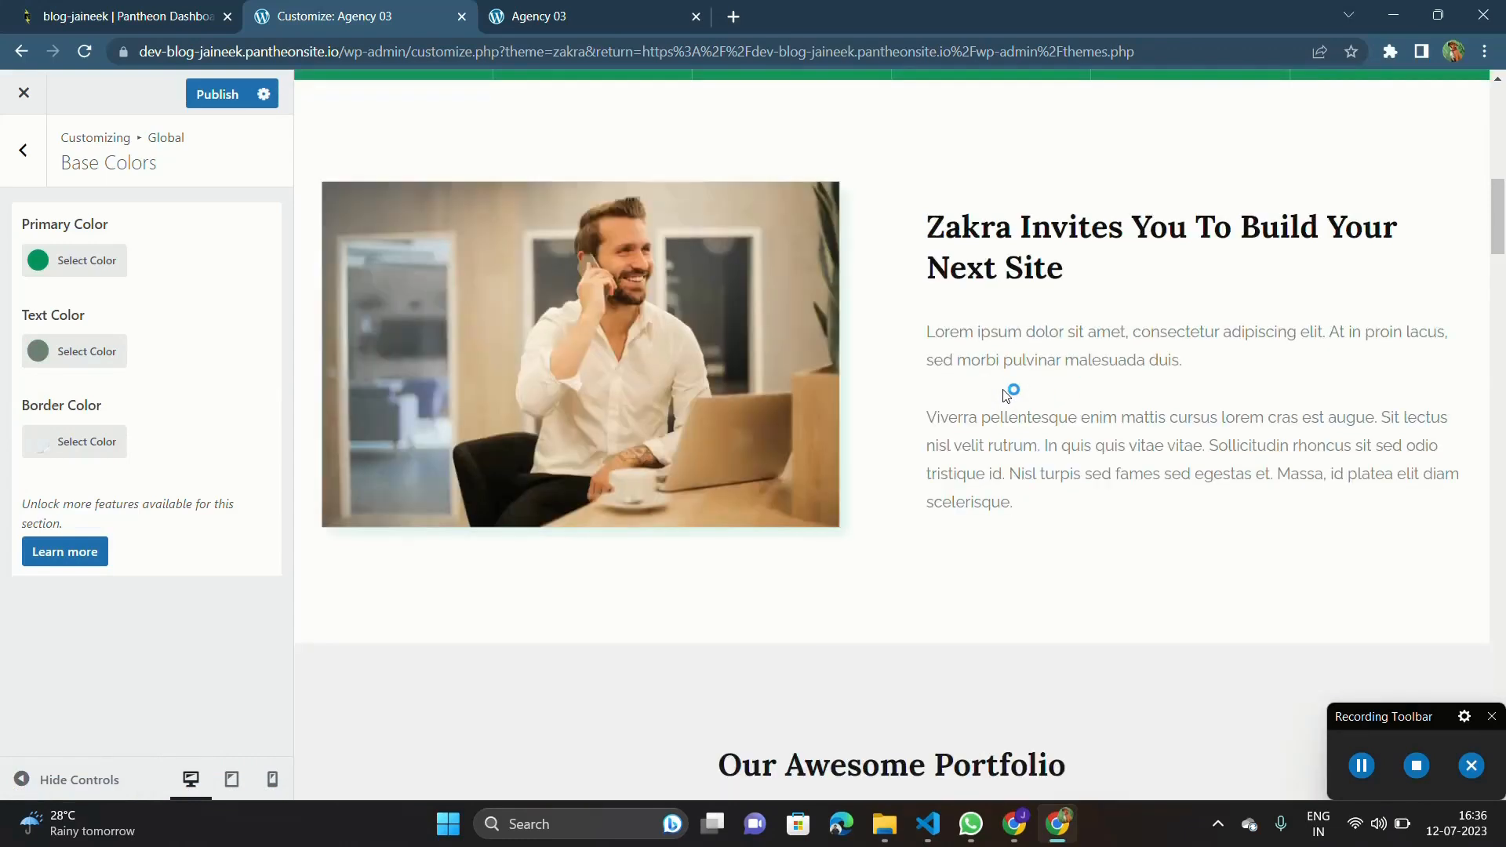
# Try a vivid blue, rgb(52,9,244), as the primary color and check it throughout the homepage preview.
pyautogui.click(67, 271)
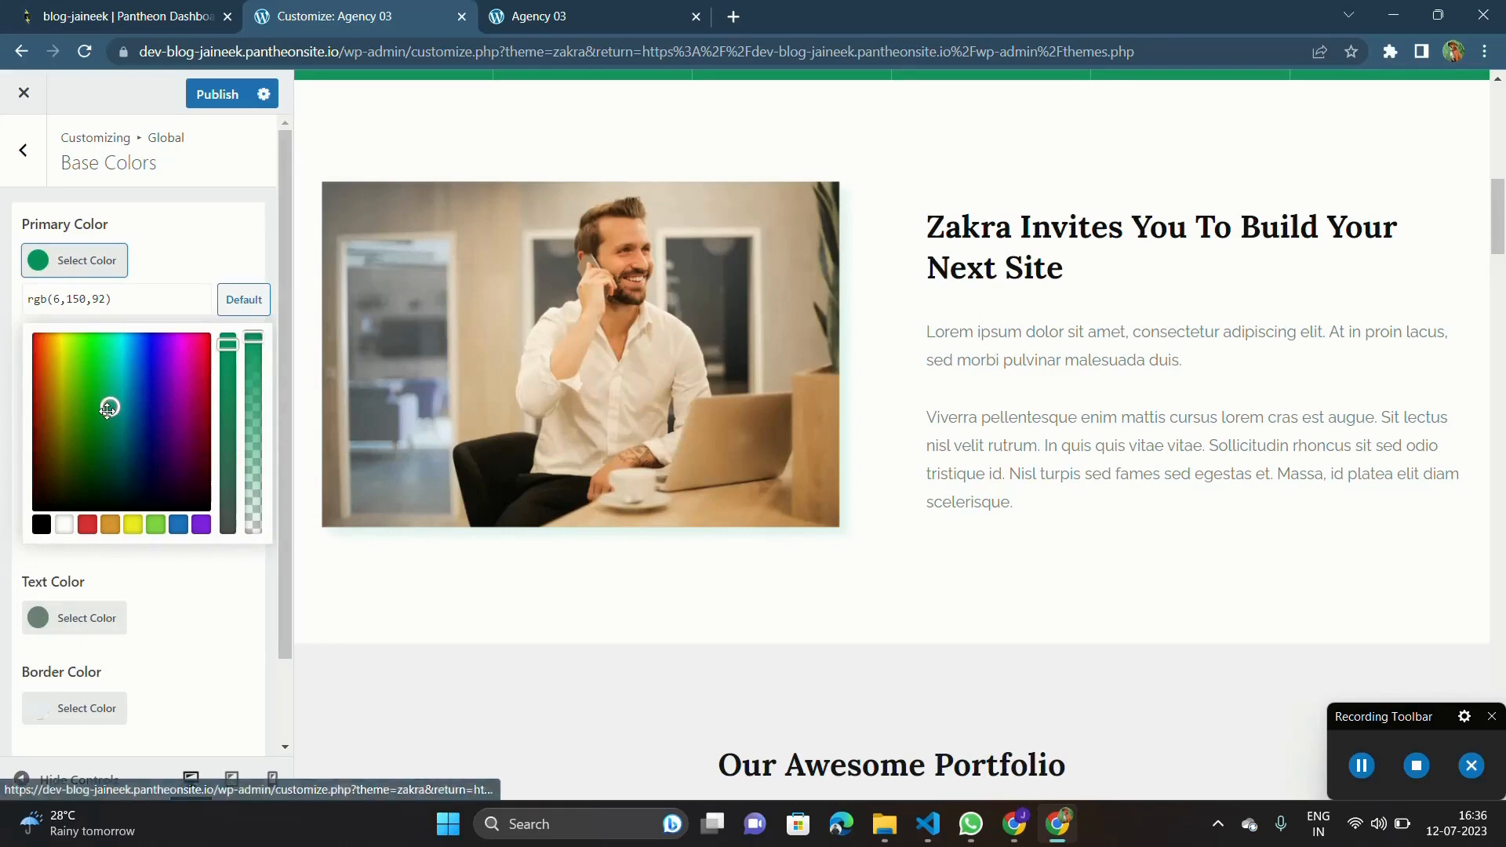
pyautogui.click(154, 345)
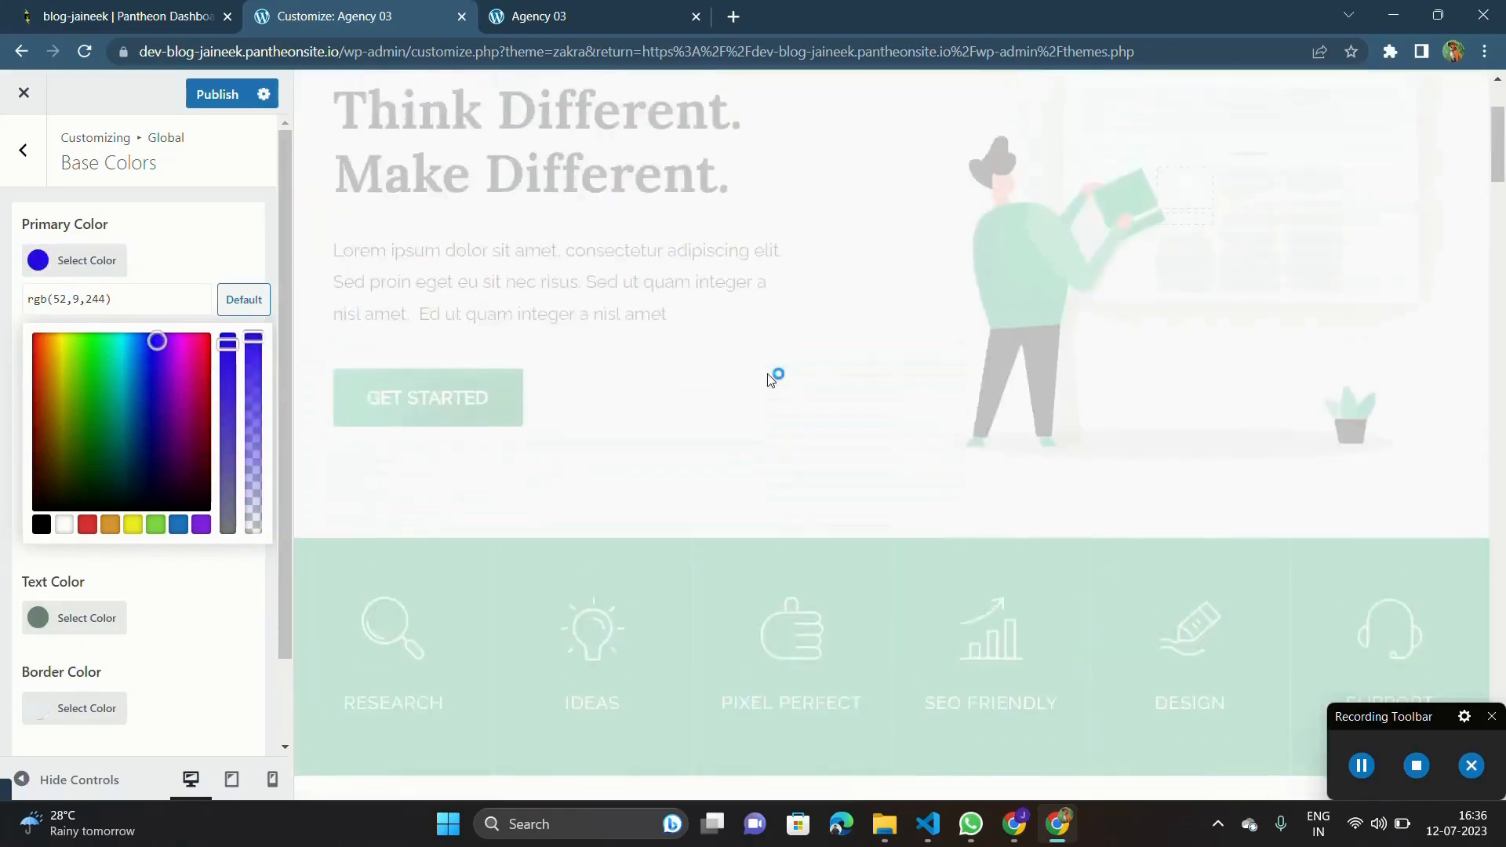
pyautogui.scroll(-10, 767, 373)
pyautogui.scroll(-20, 767, 373)
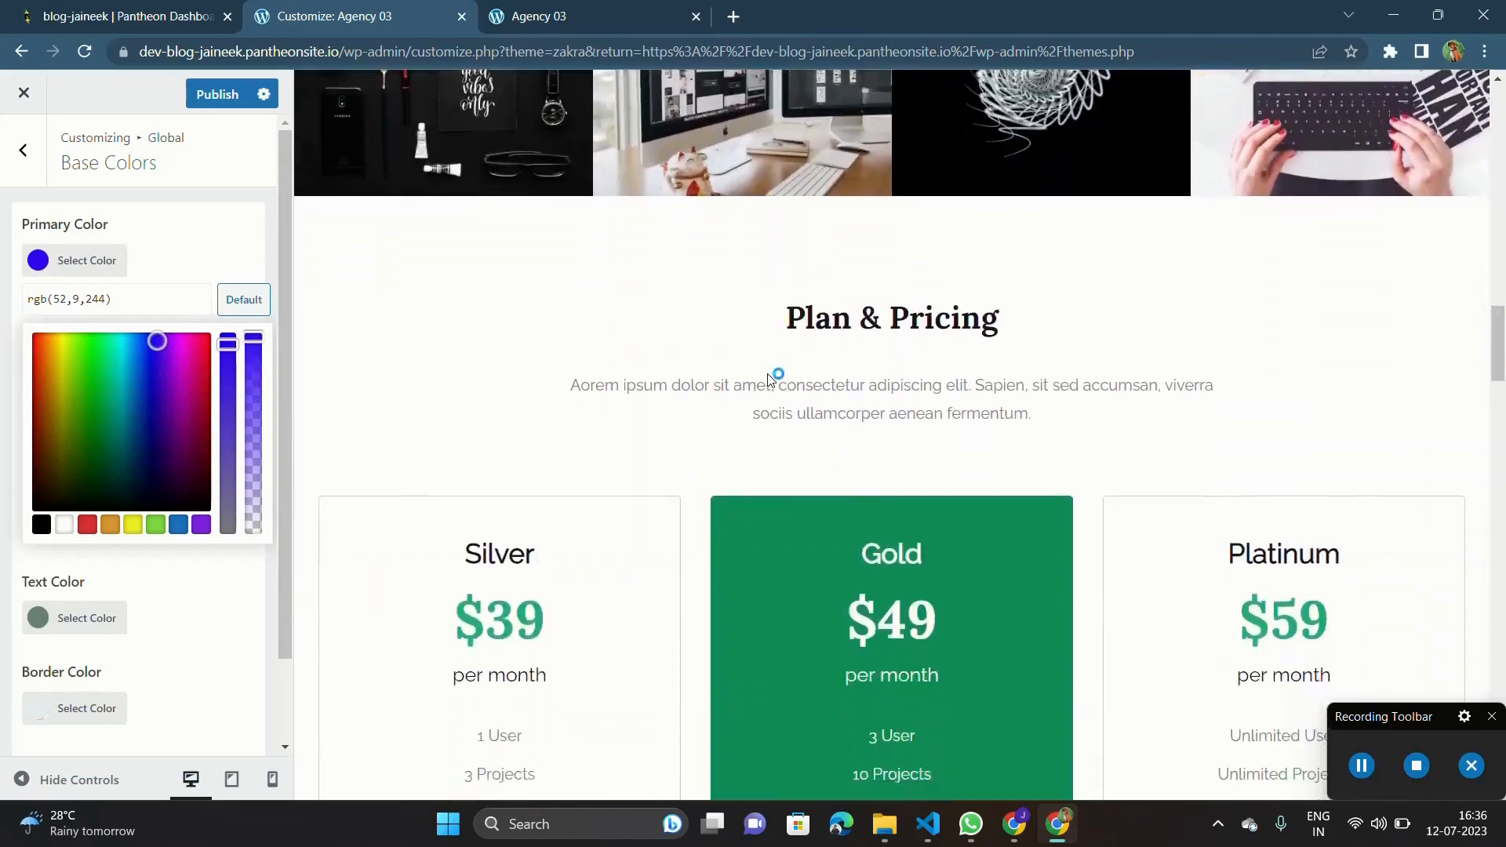
pyautogui.scroll(-5, 768, 373)
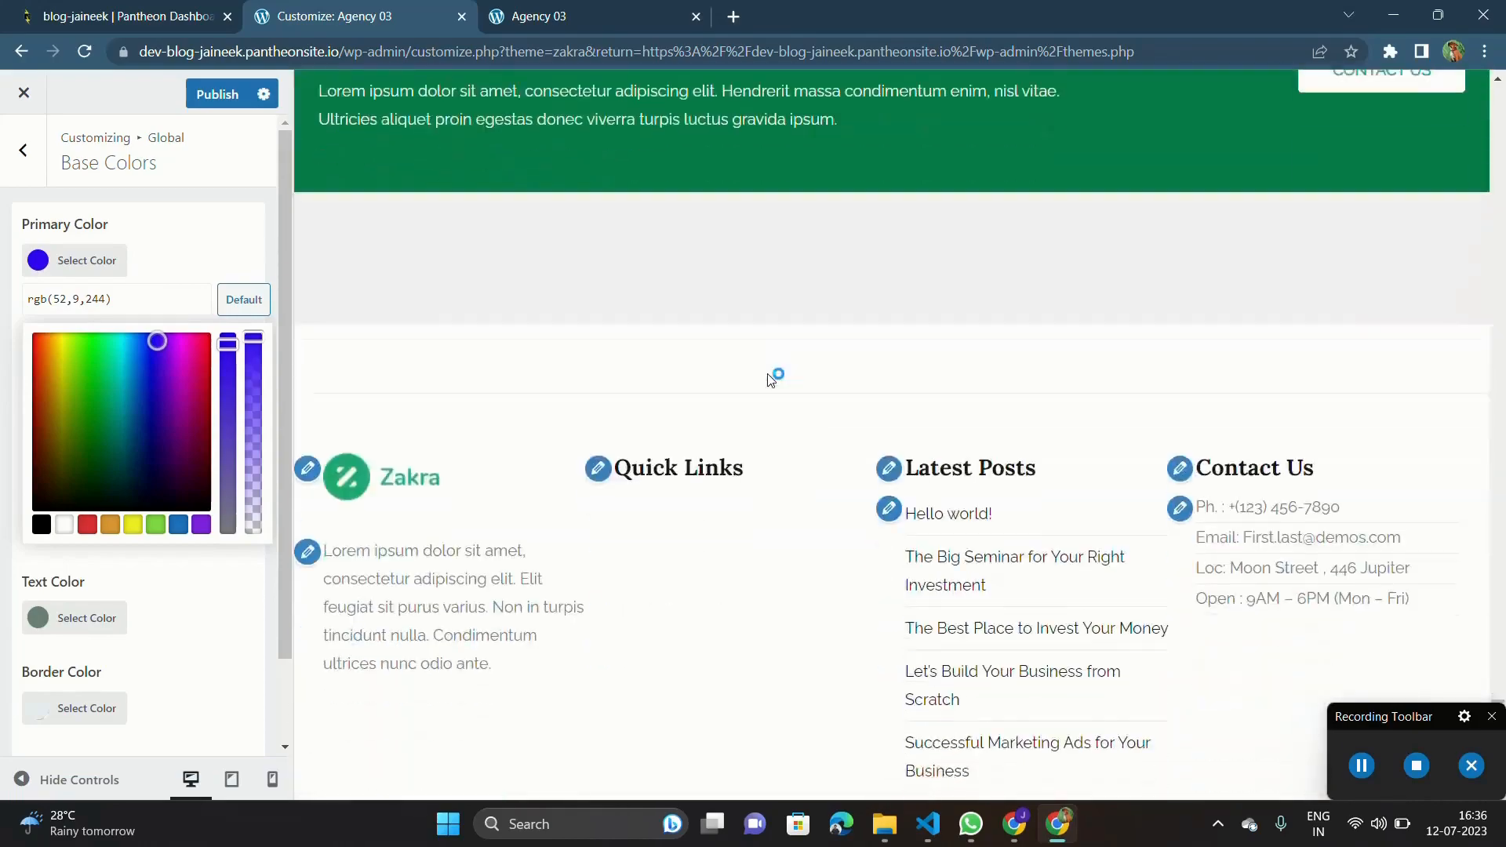
pyautogui.scroll(20, 768, 373)
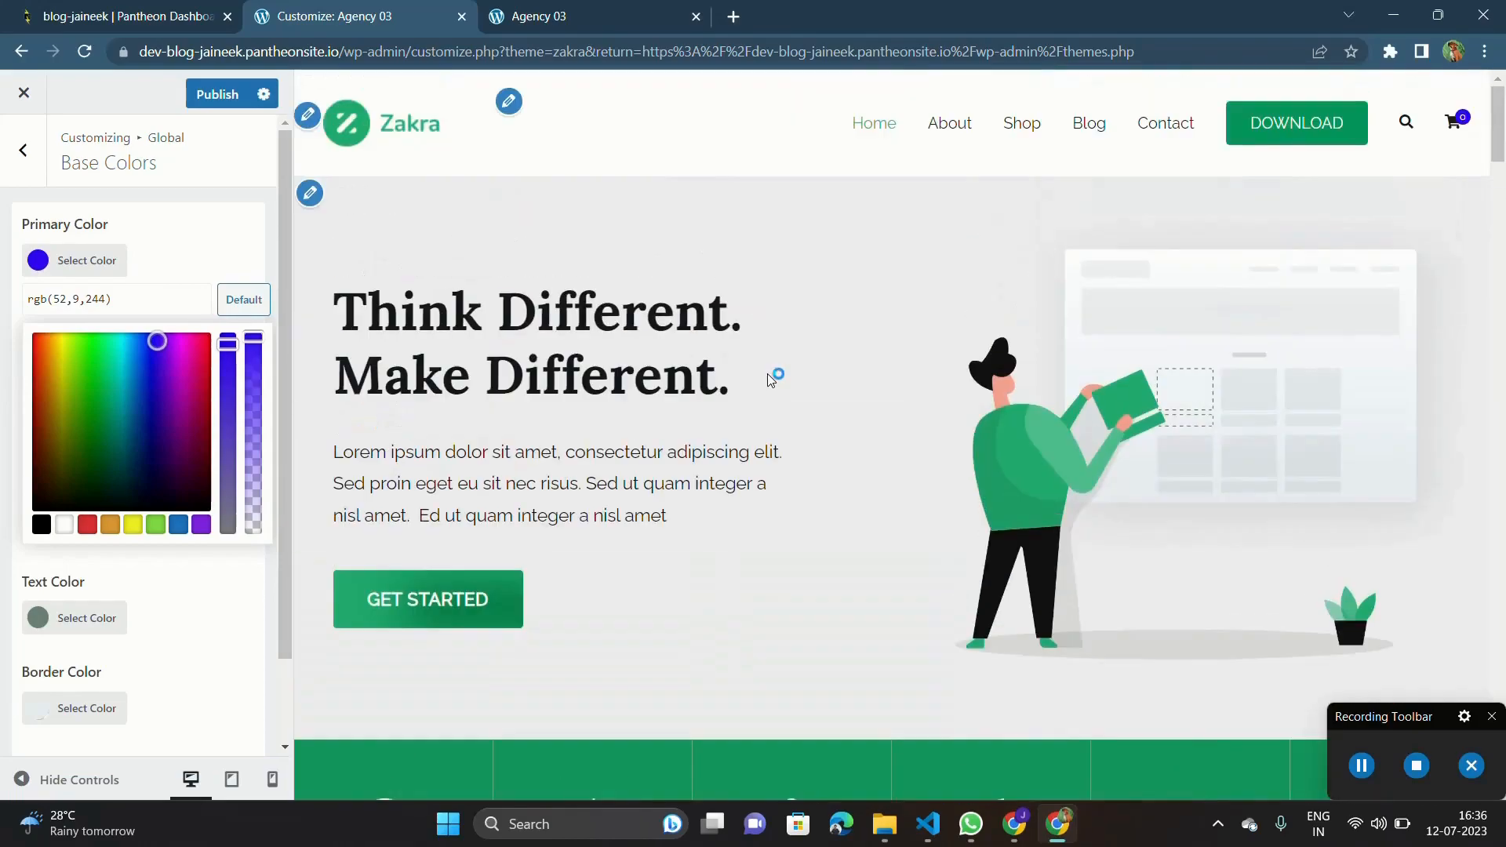
pyautogui.scroll(-5, 783, 595)
pyautogui.scroll(-10, 783, 602)
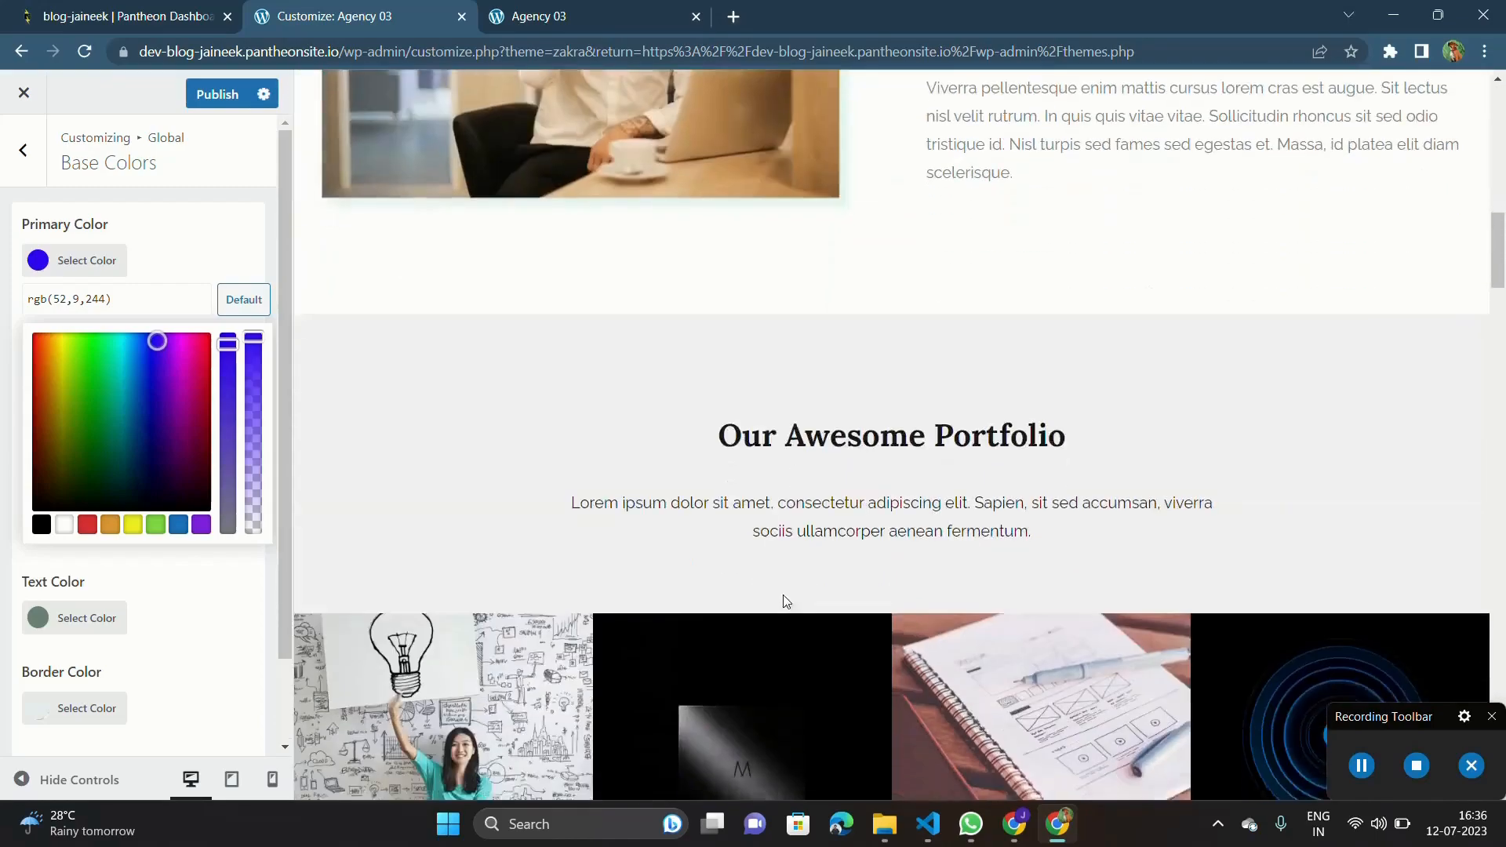
pyautogui.scroll(-4, 786, 602)
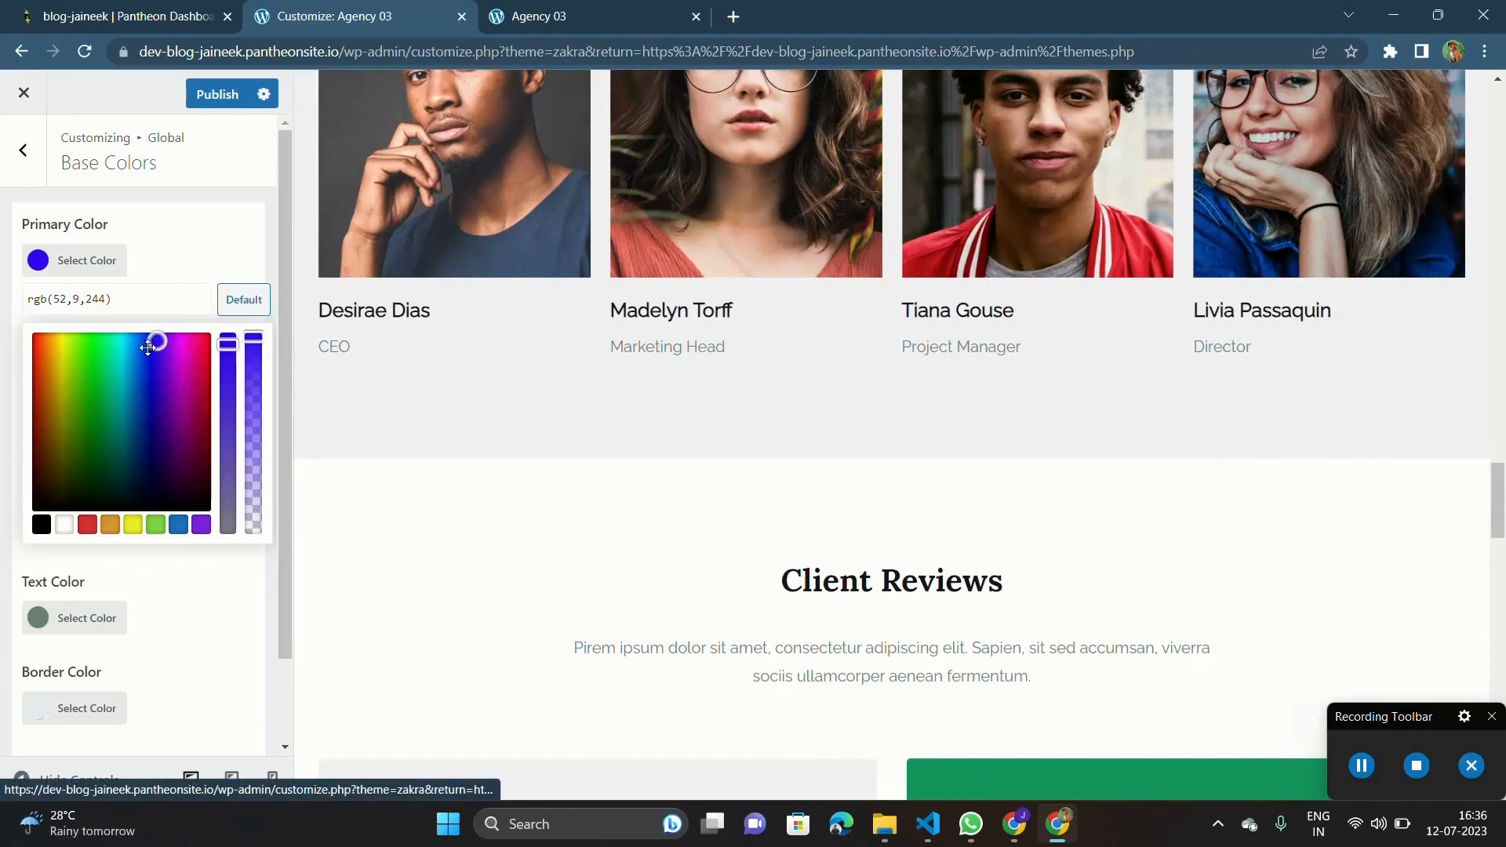
# Set the primary color to teal, rgb(3,163,152), and publish the color changes.
pyautogui.moveTo(140, 336); pyautogui.dragTo(118, 399)
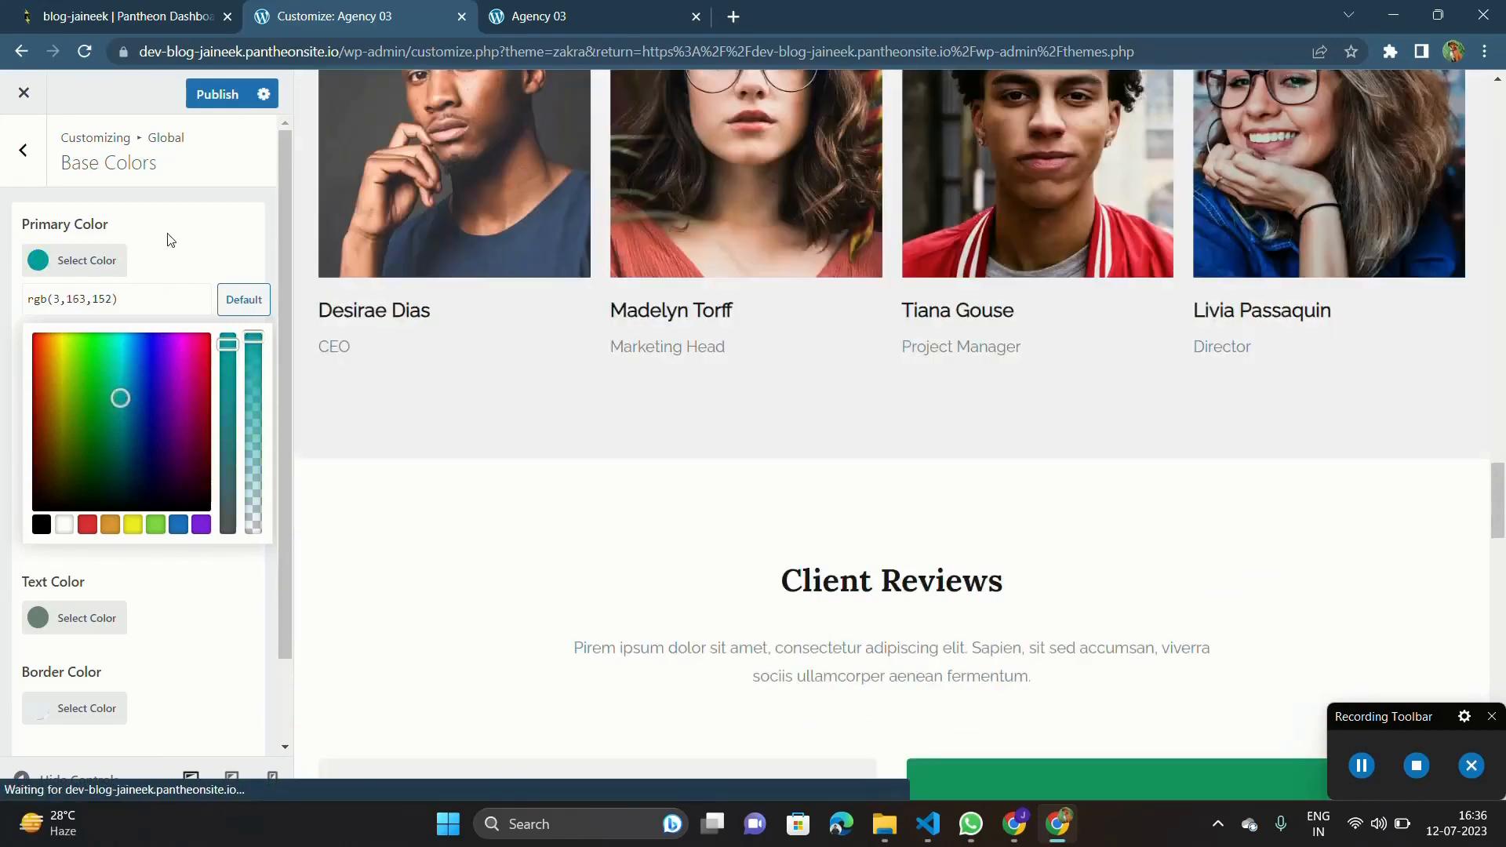
pyautogui.click(170, 239)
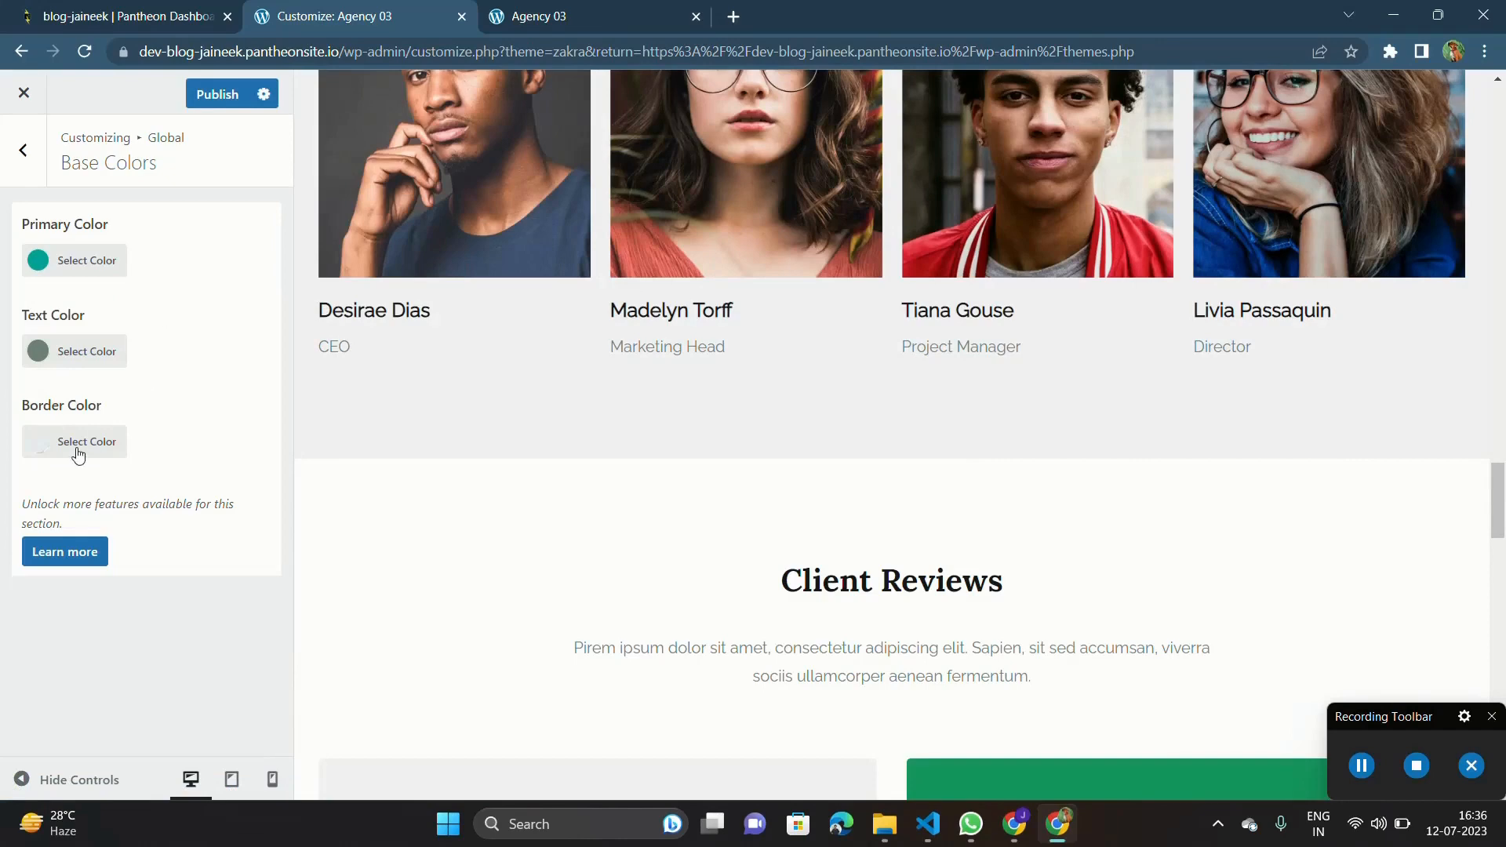
pyautogui.scroll(5, 406, 400)
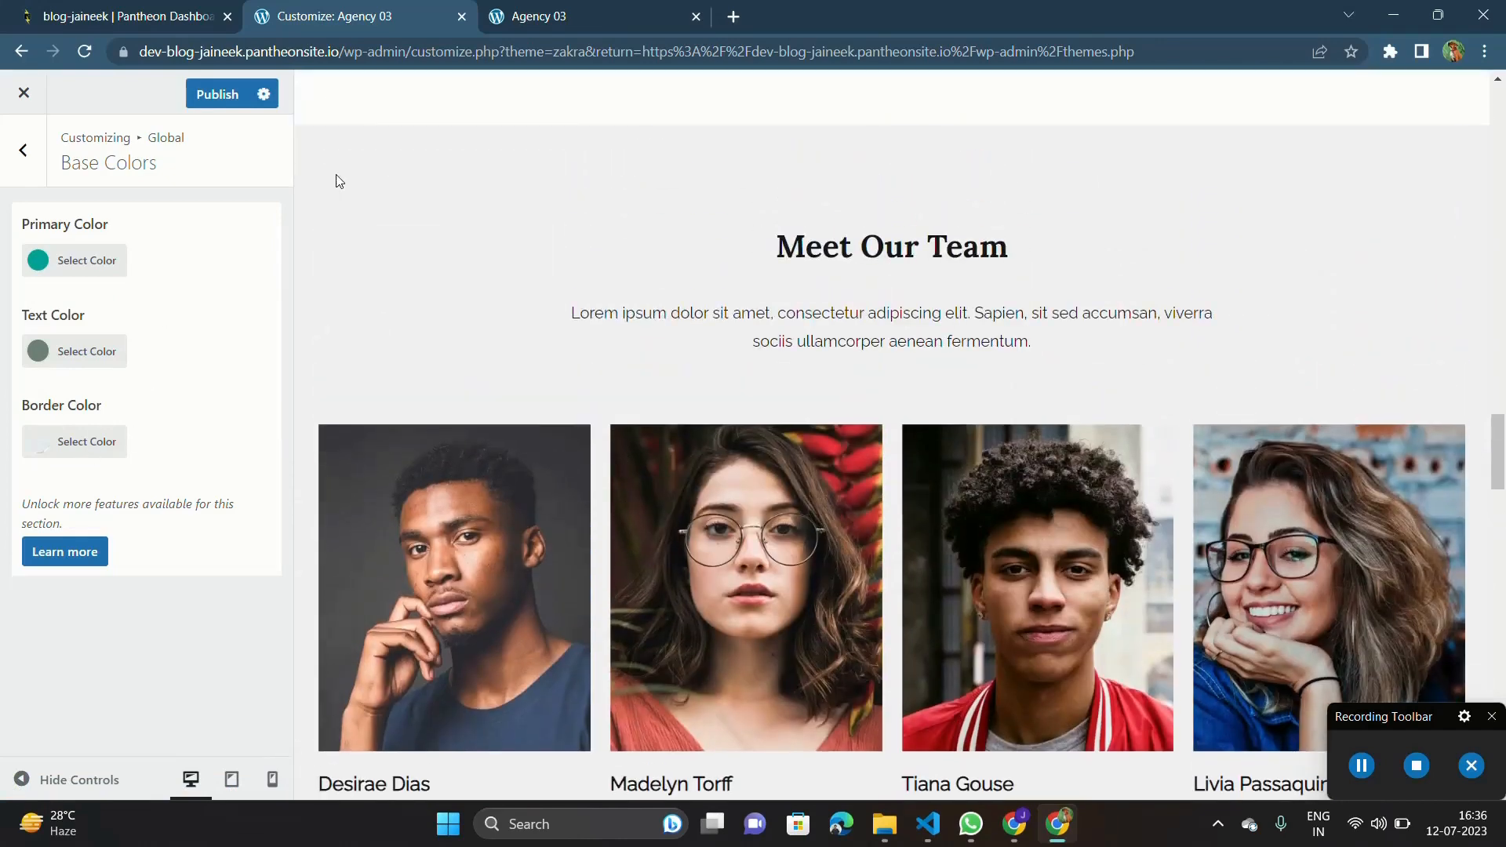
pyautogui.click(210, 95)
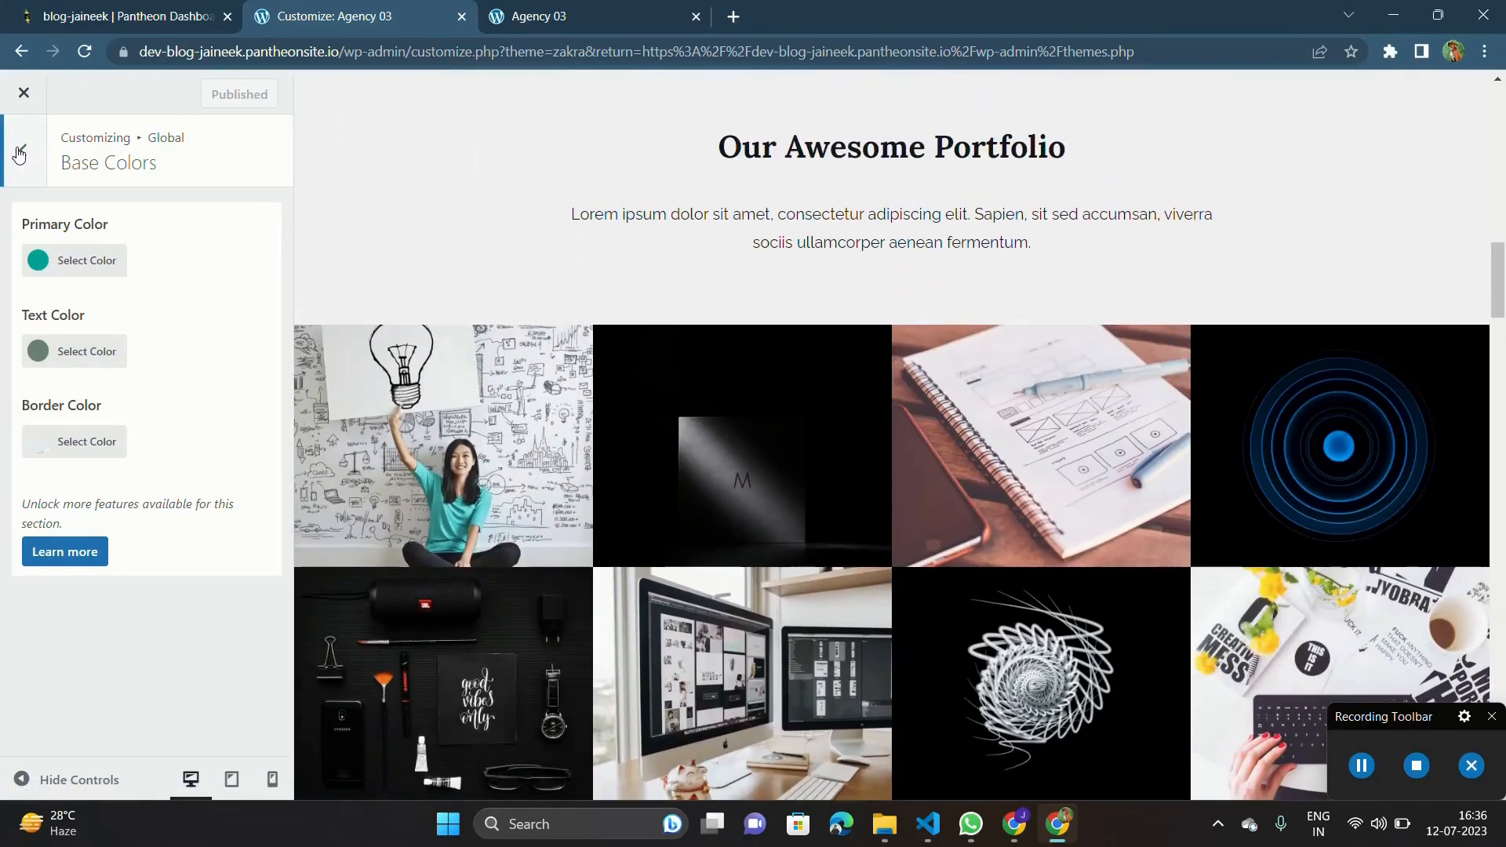
# Look at the normal and hover options in Link Colors, then return to the Global settings list.
pyautogui.click(19, 152)
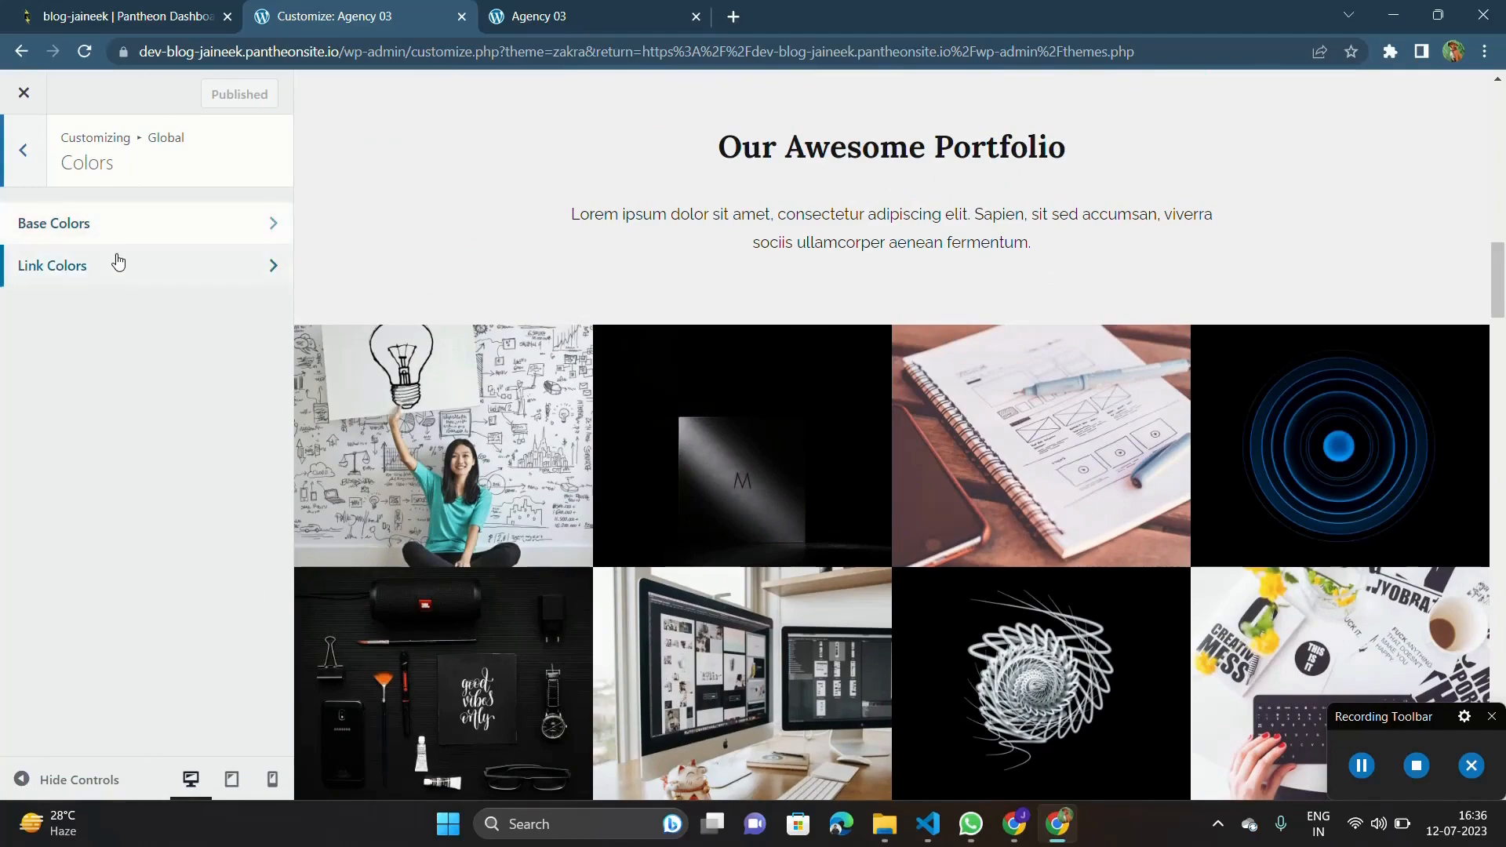
pyautogui.click(118, 263)
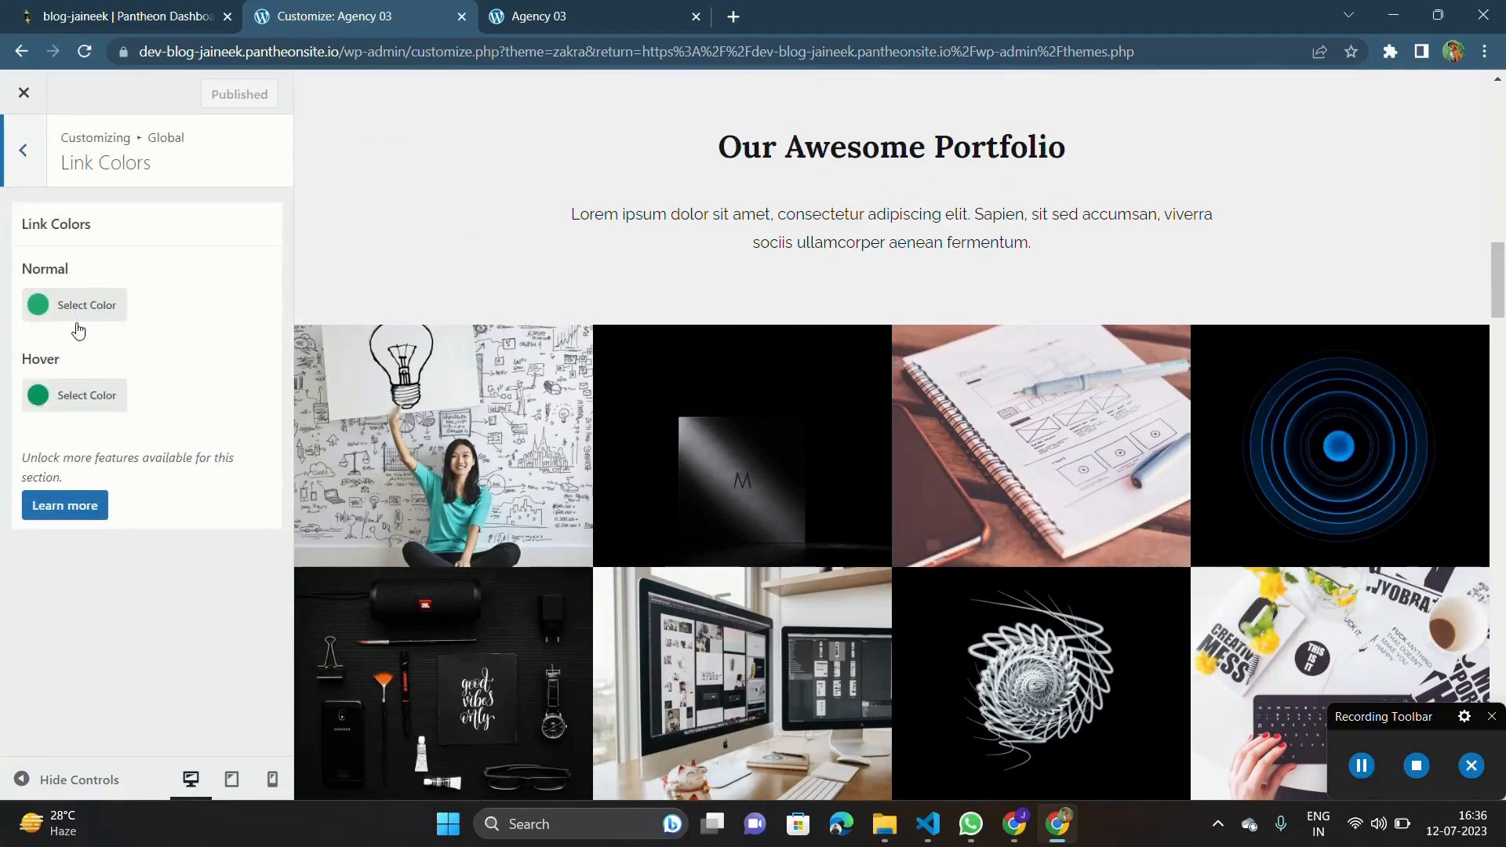
pyautogui.scroll(20, 686, 454)
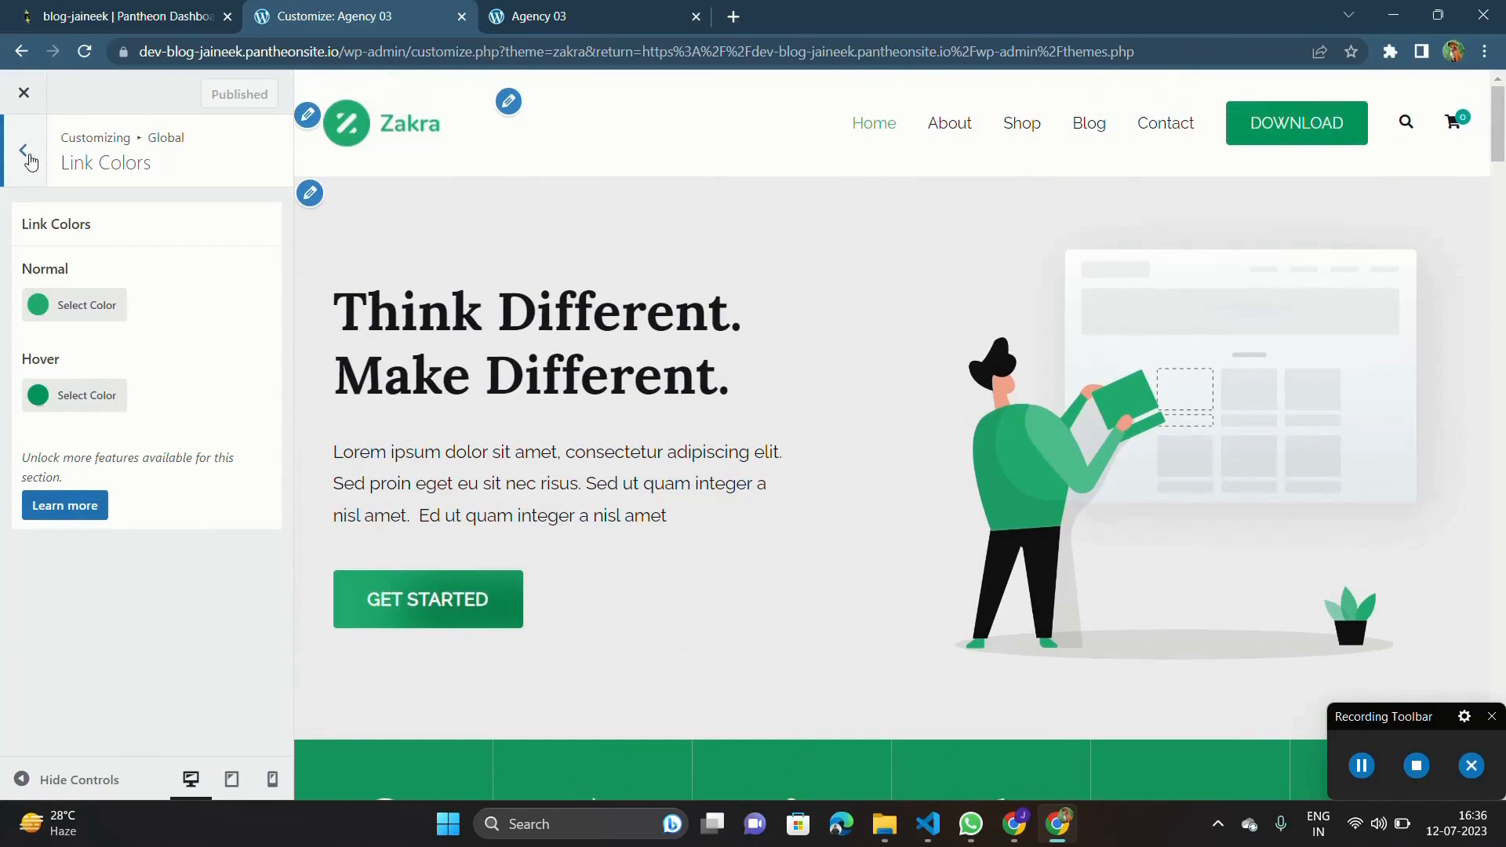
pyautogui.click(24, 153)
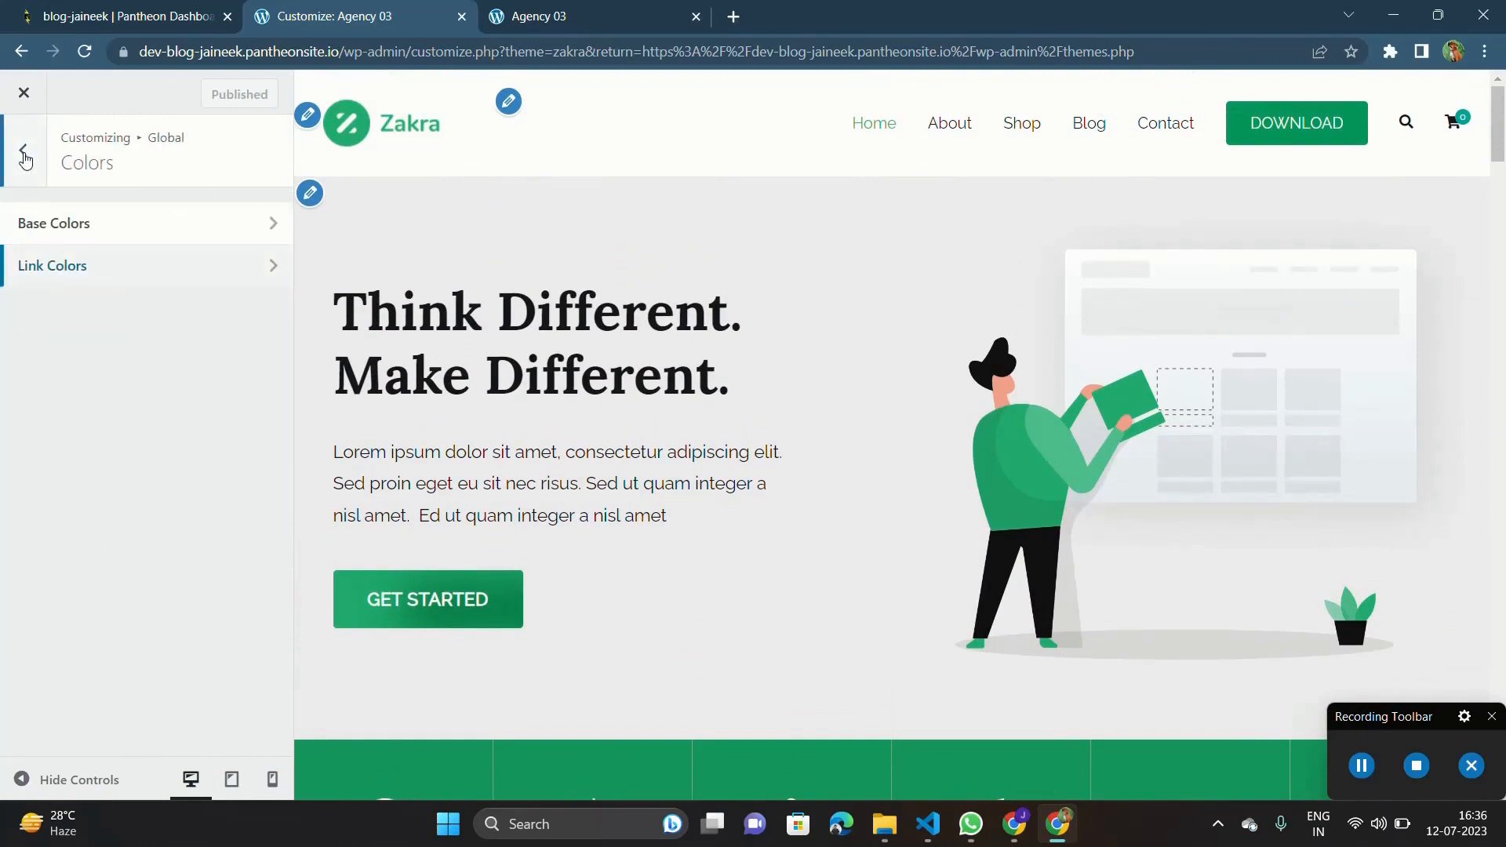
pyautogui.click(24, 152)
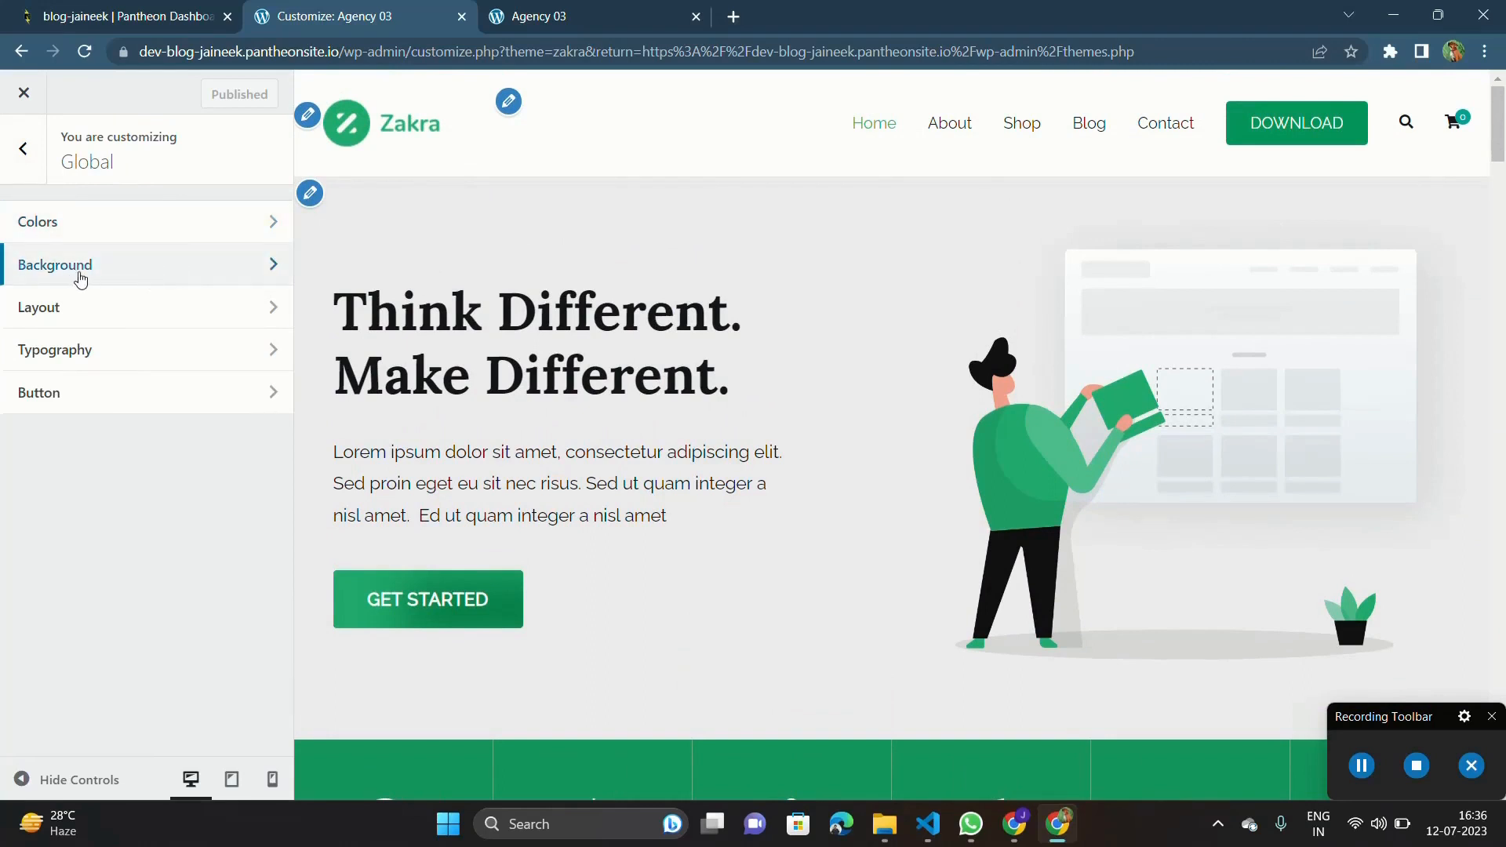
# Set the inside container's background color to near-black, rgb(10,10,10), in the global Background settings.
pyautogui.click(118, 268)
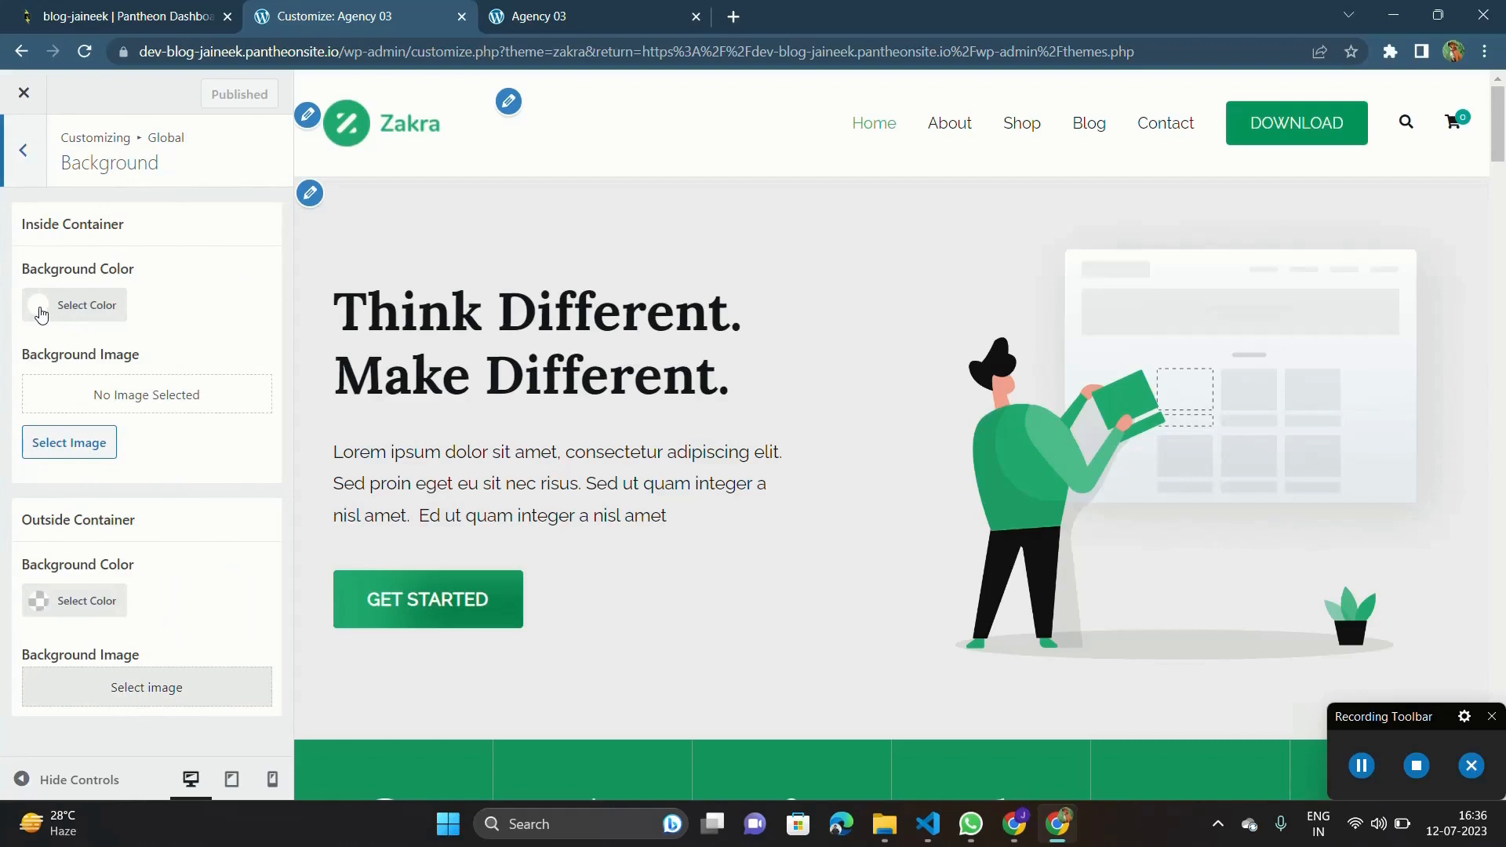
pyautogui.click(35, 310)
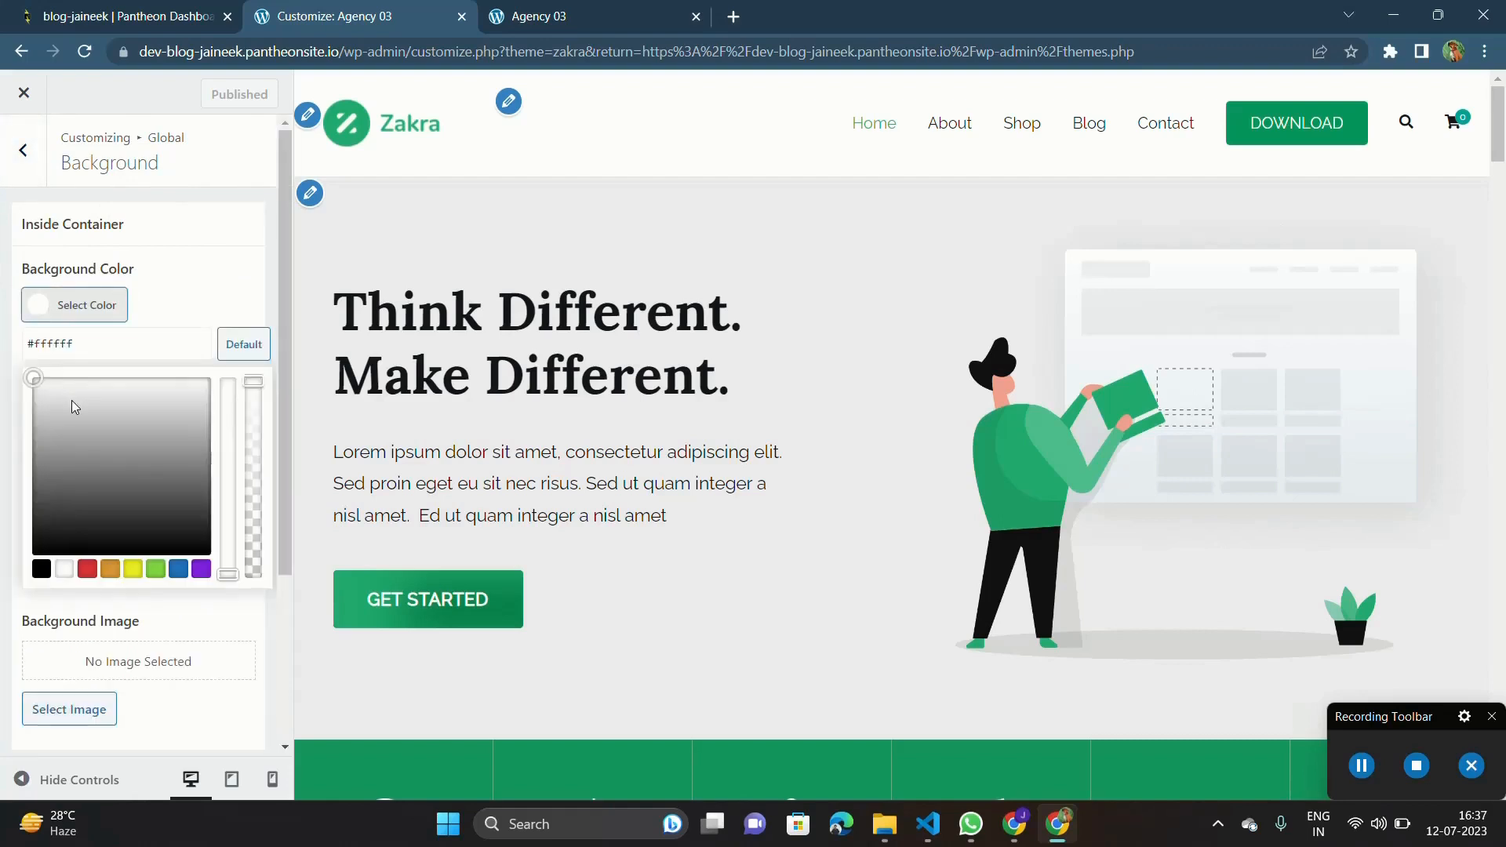
pyautogui.moveTo(71, 403); pyautogui.dragTo(3, 560)
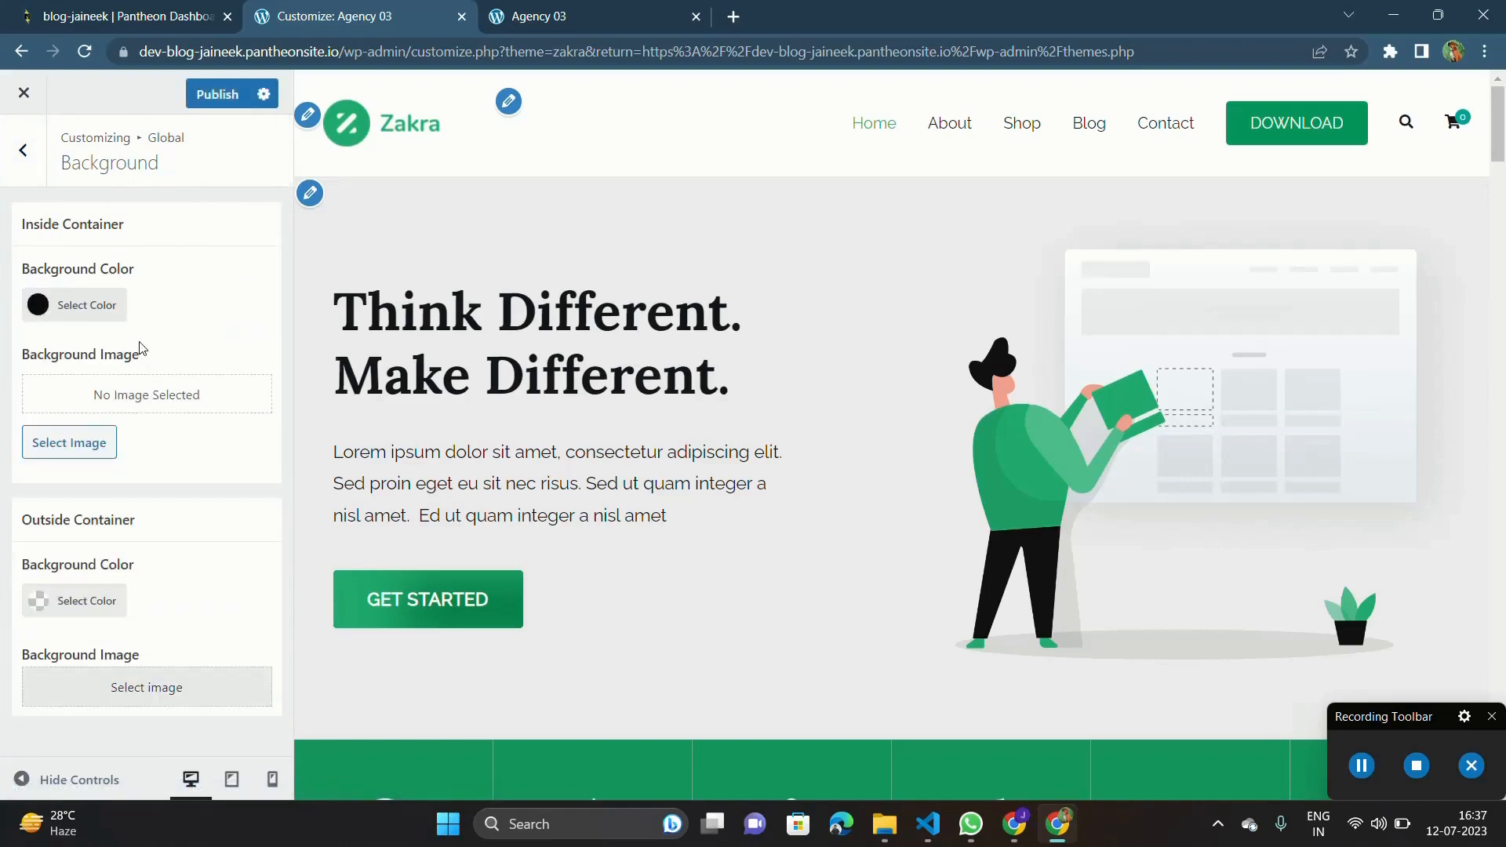
# Examine how the dark container background looks across the homepage preview, from the portfolio and pricing sections to the footer.
pyautogui.scroll(-20, 377, 354)
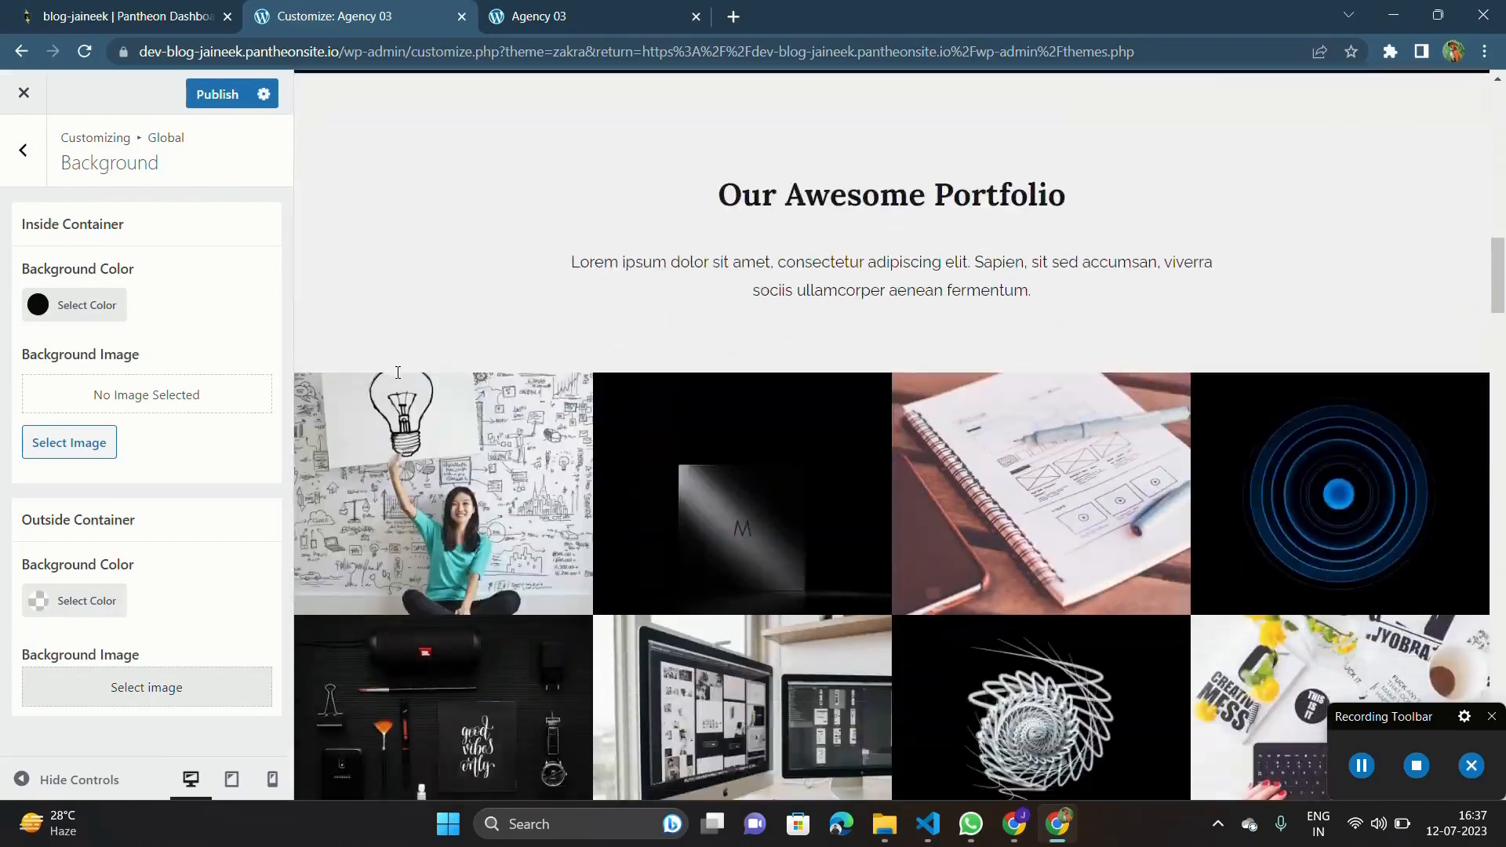
pyautogui.scroll(-20, 398, 372)
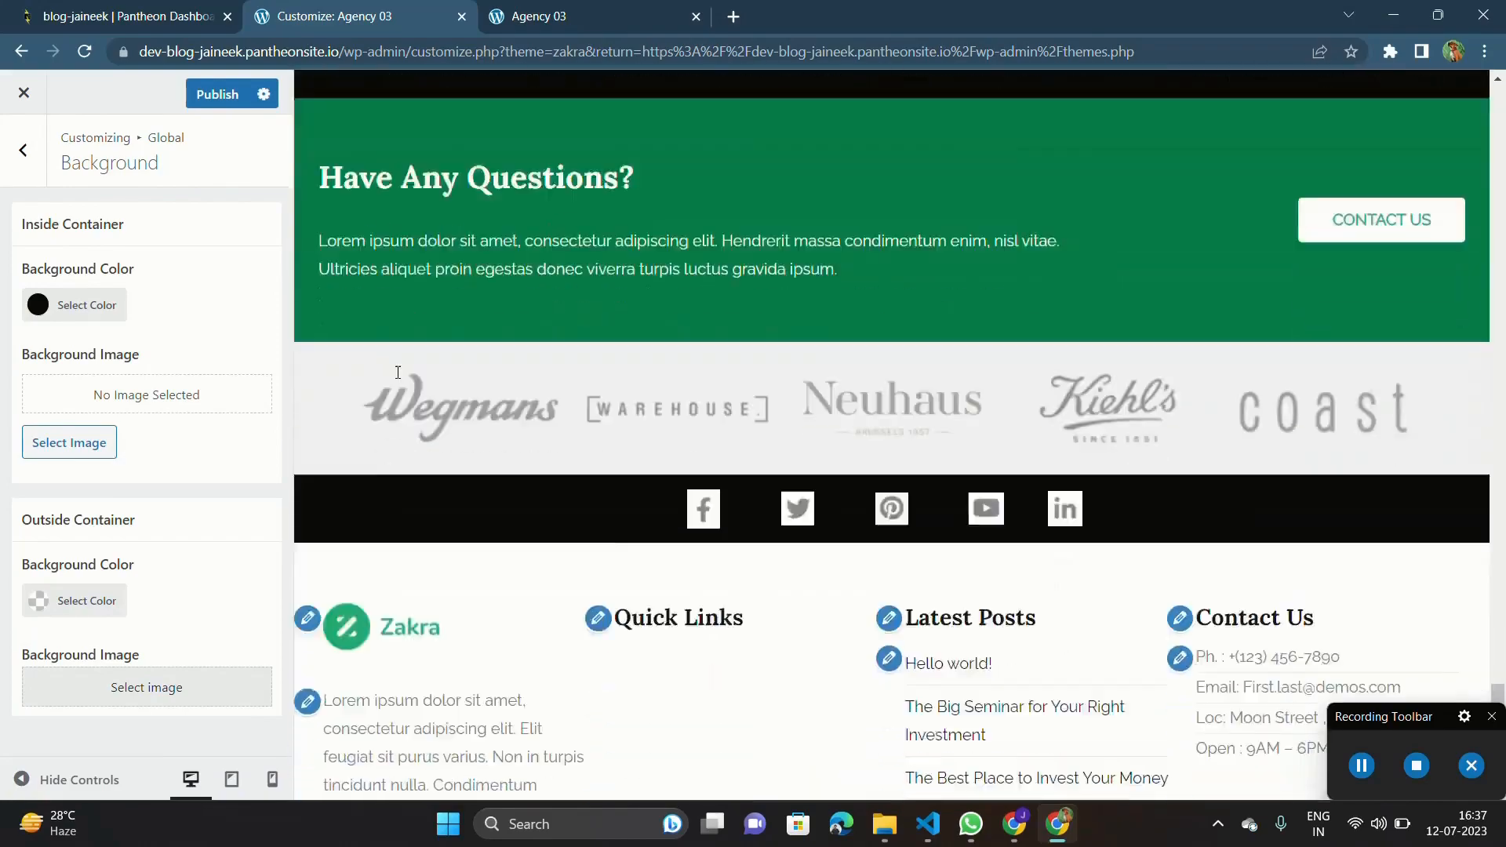
pyautogui.scroll(15, 398, 372)
pyautogui.scroll(15, 397, 372)
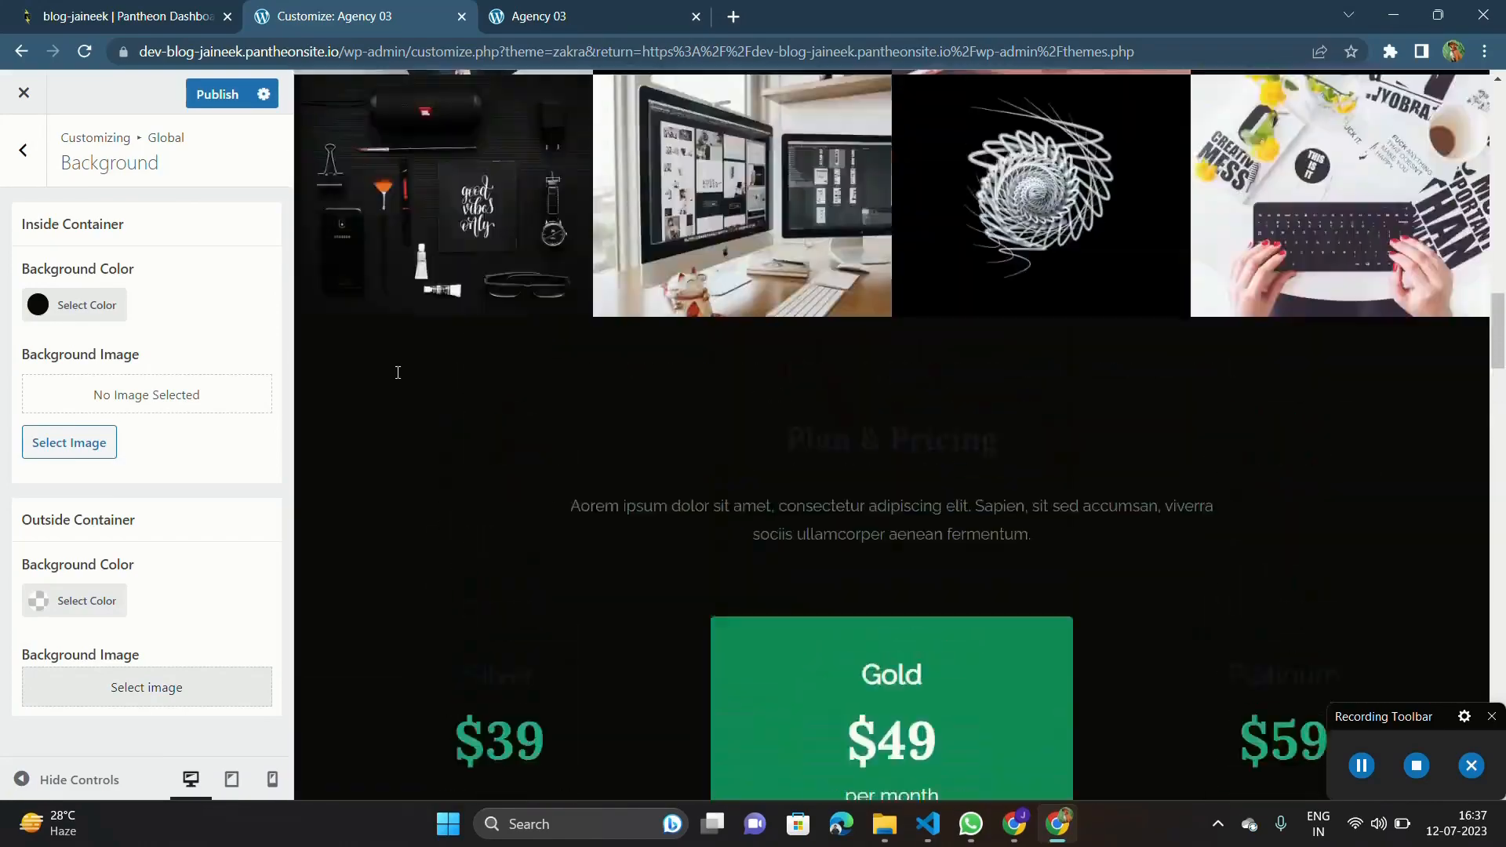
pyautogui.scroll(-5, 398, 372)
pyautogui.scroll(-2, 398, 372)
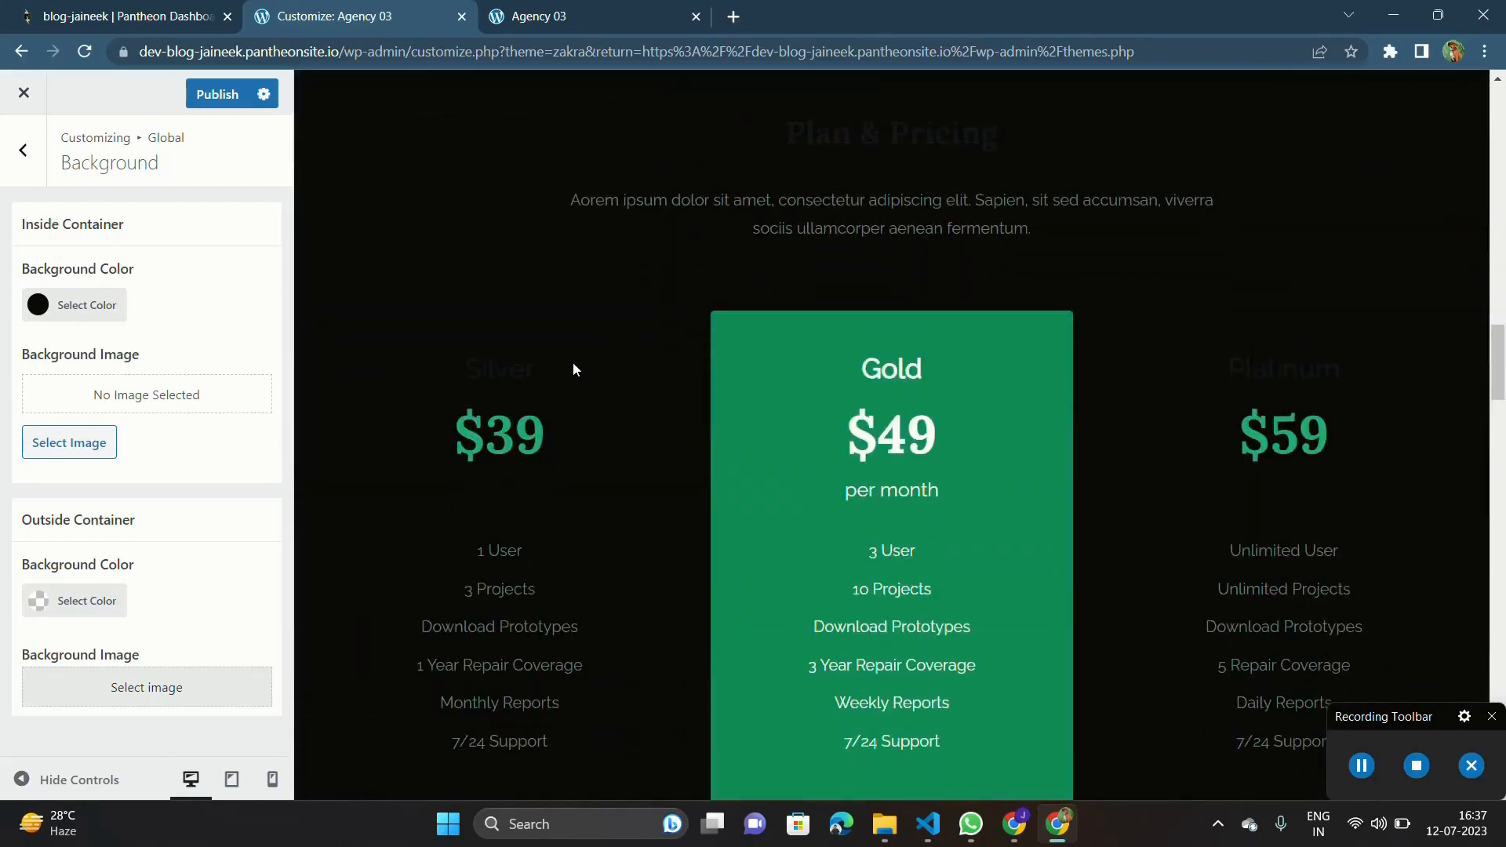
pyautogui.scroll(5, 562, 364)
pyautogui.scroll(-2, 510, 353)
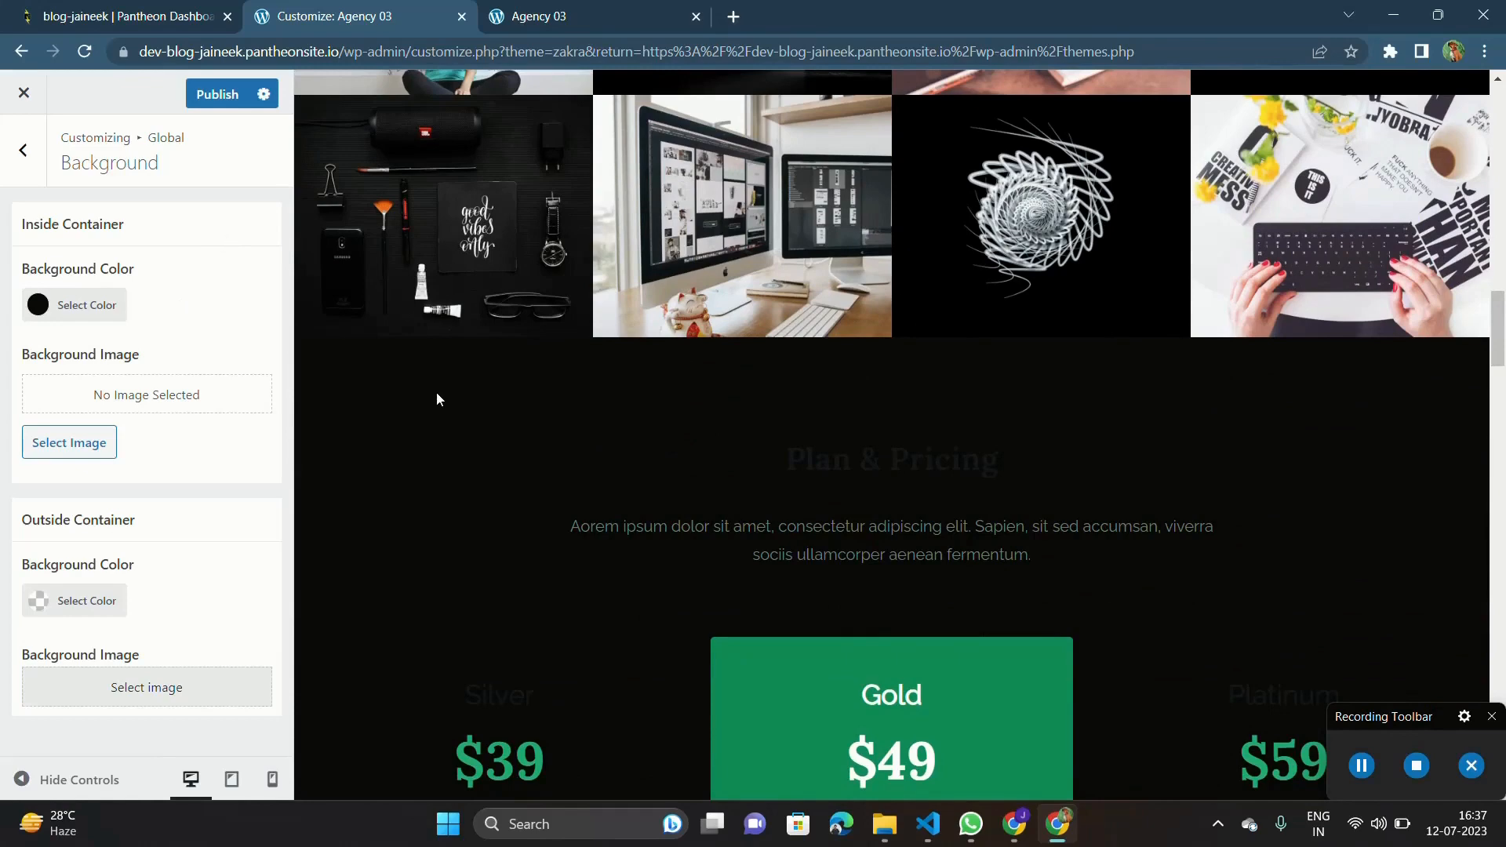
# Change the inside container's background color back to white and check it in the pricing section.
pyautogui.click(81, 317)
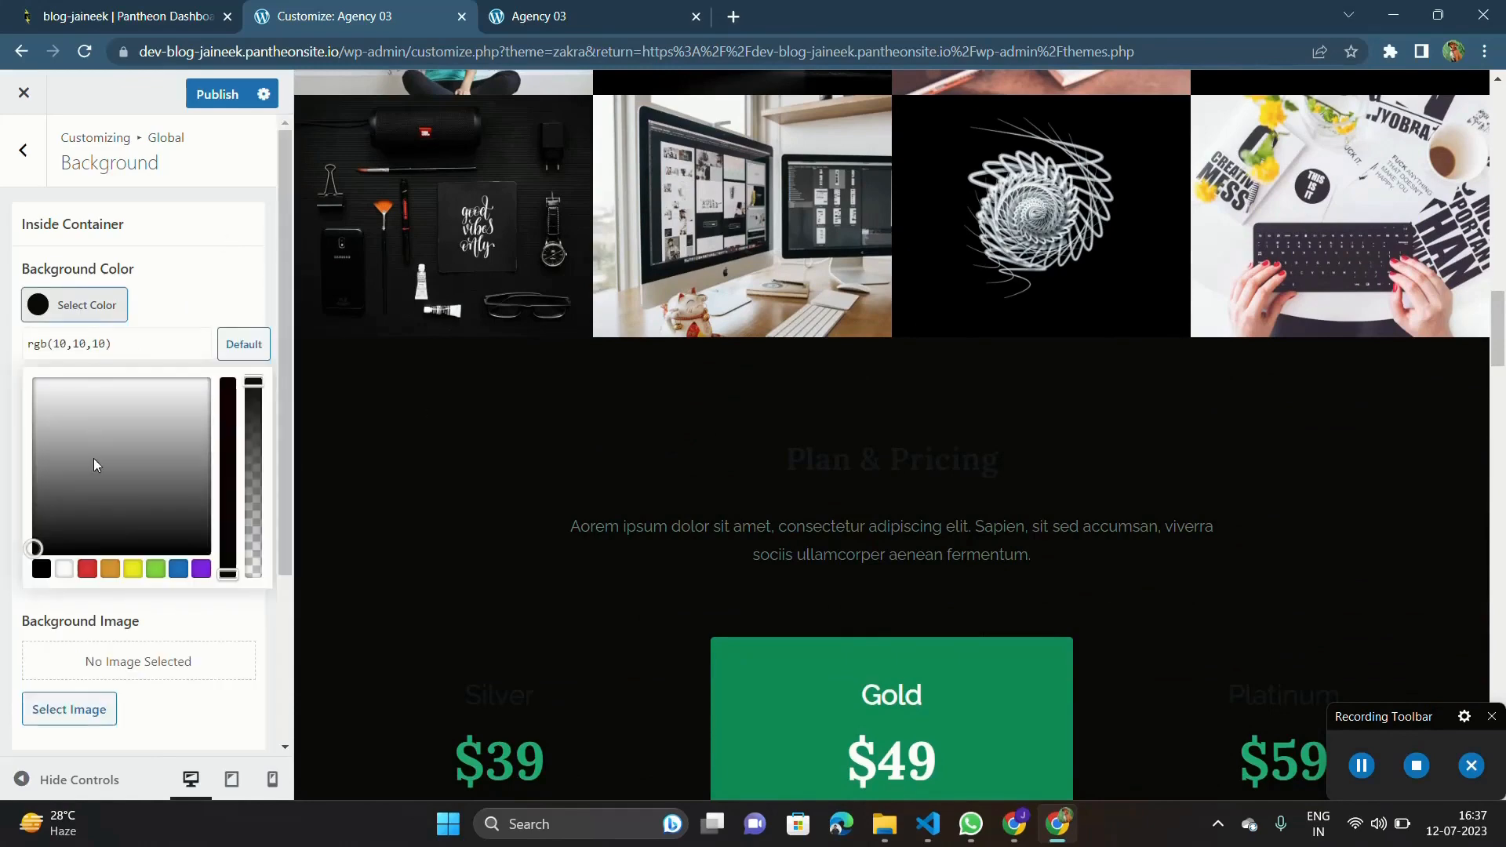
pyautogui.moveTo(92, 458); pyautogui.dragTo(4, 343)
pyautogui.click(225, 290)
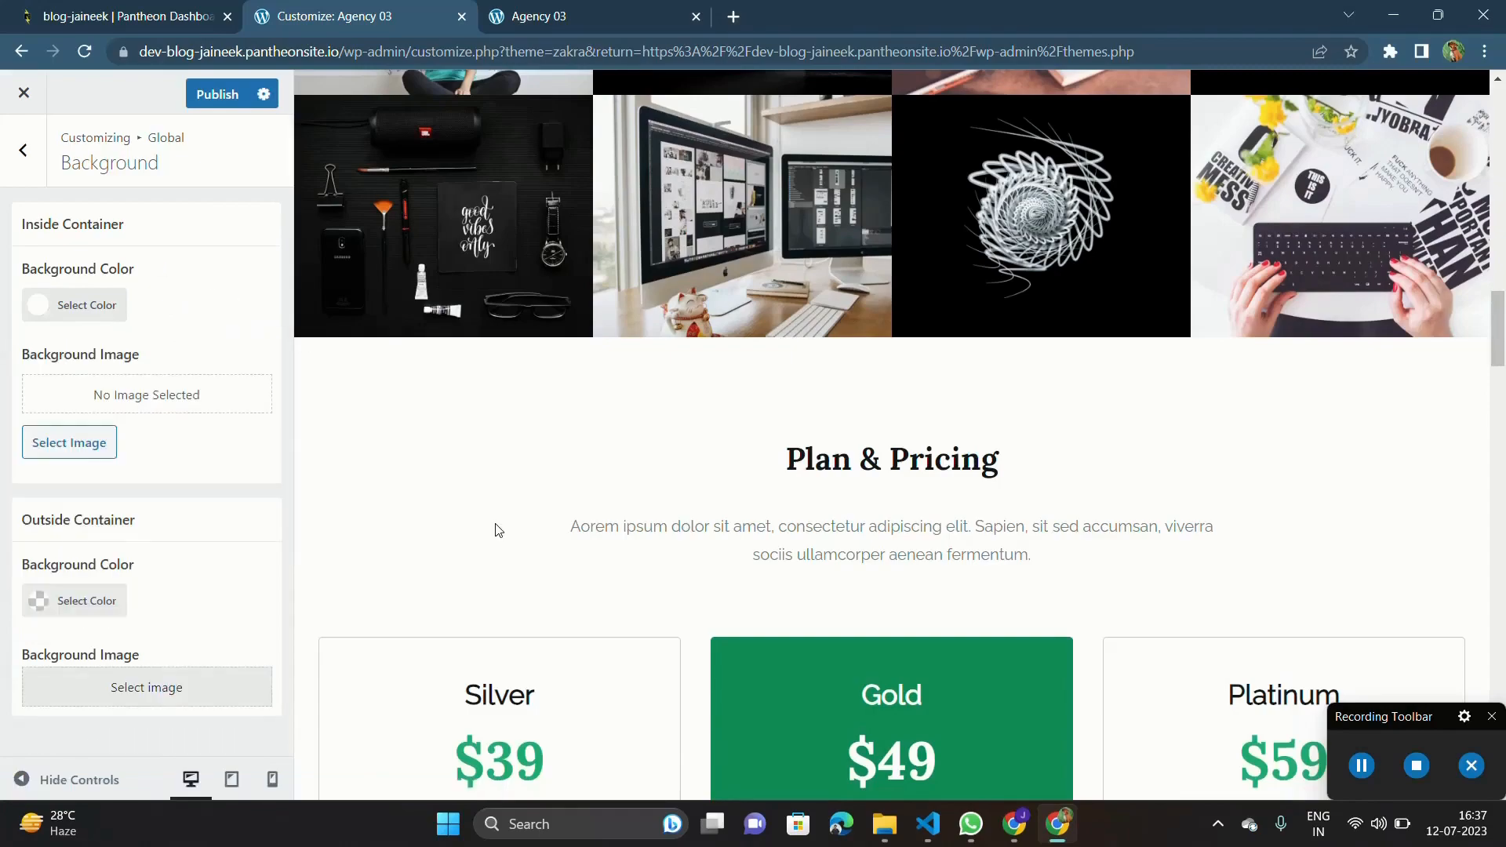
pyautogui.scroll(-15, 495, 531)
pyautogui.scroll(12, 495, 528)
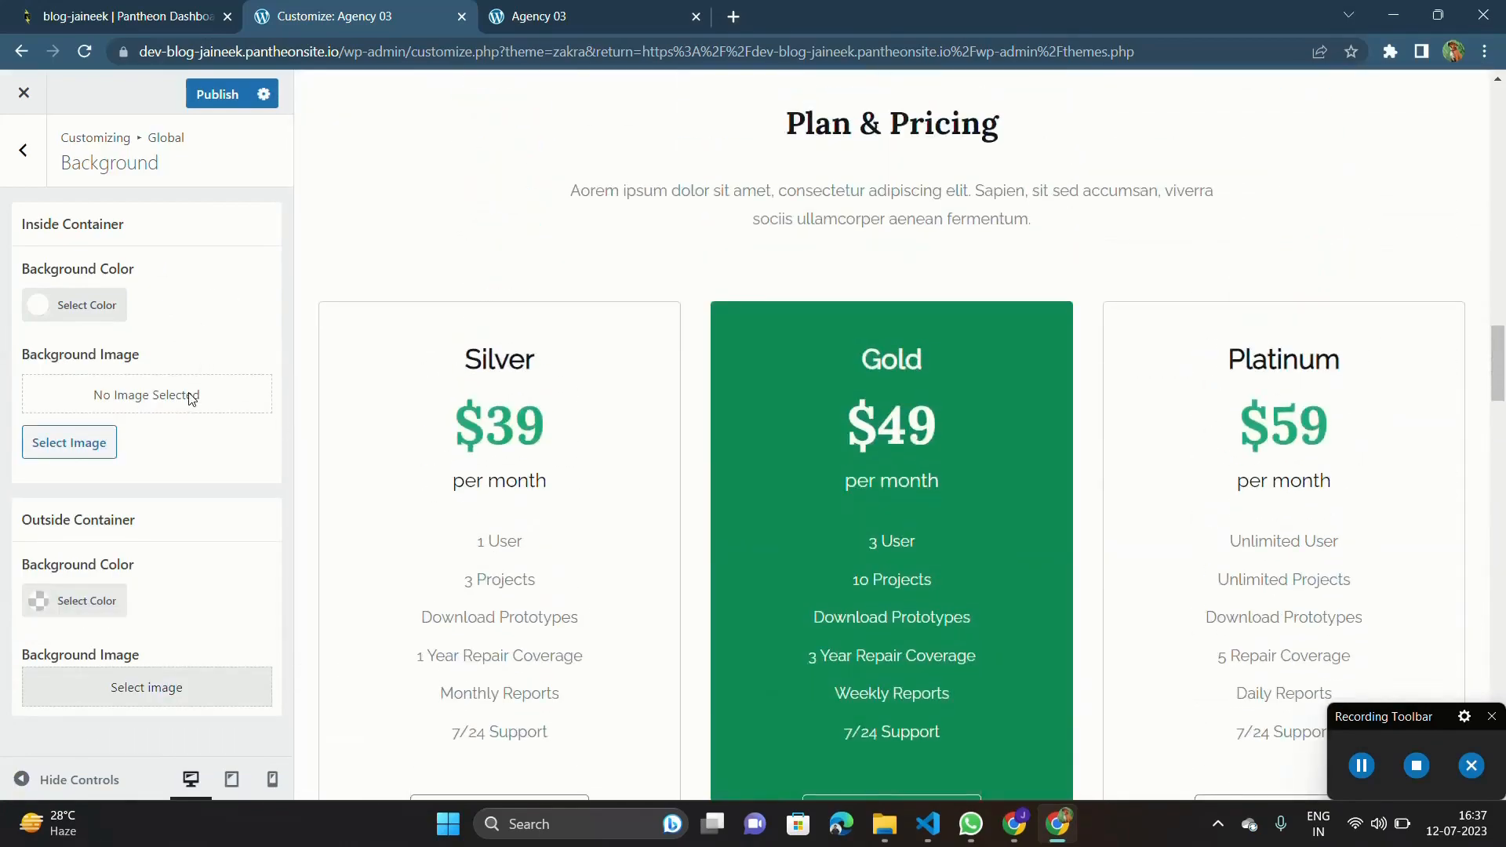
# Upload pexels-huy-phan-17160682 from the Web Dev downloads folder to the media library for the inside container's background image.
pyautogui.click(54, 453)
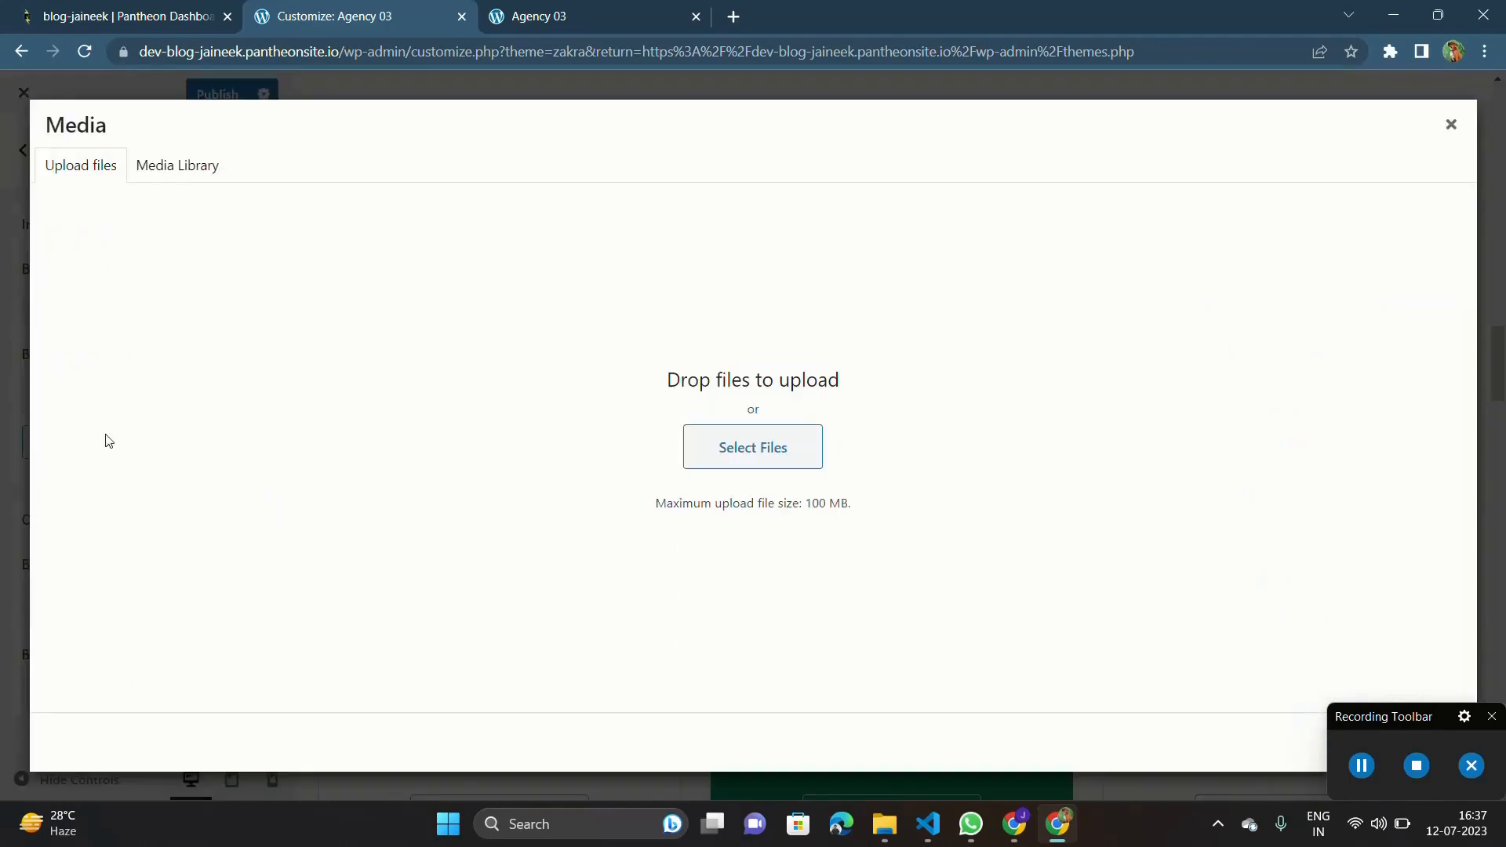
pyautogui.click(887, 826)
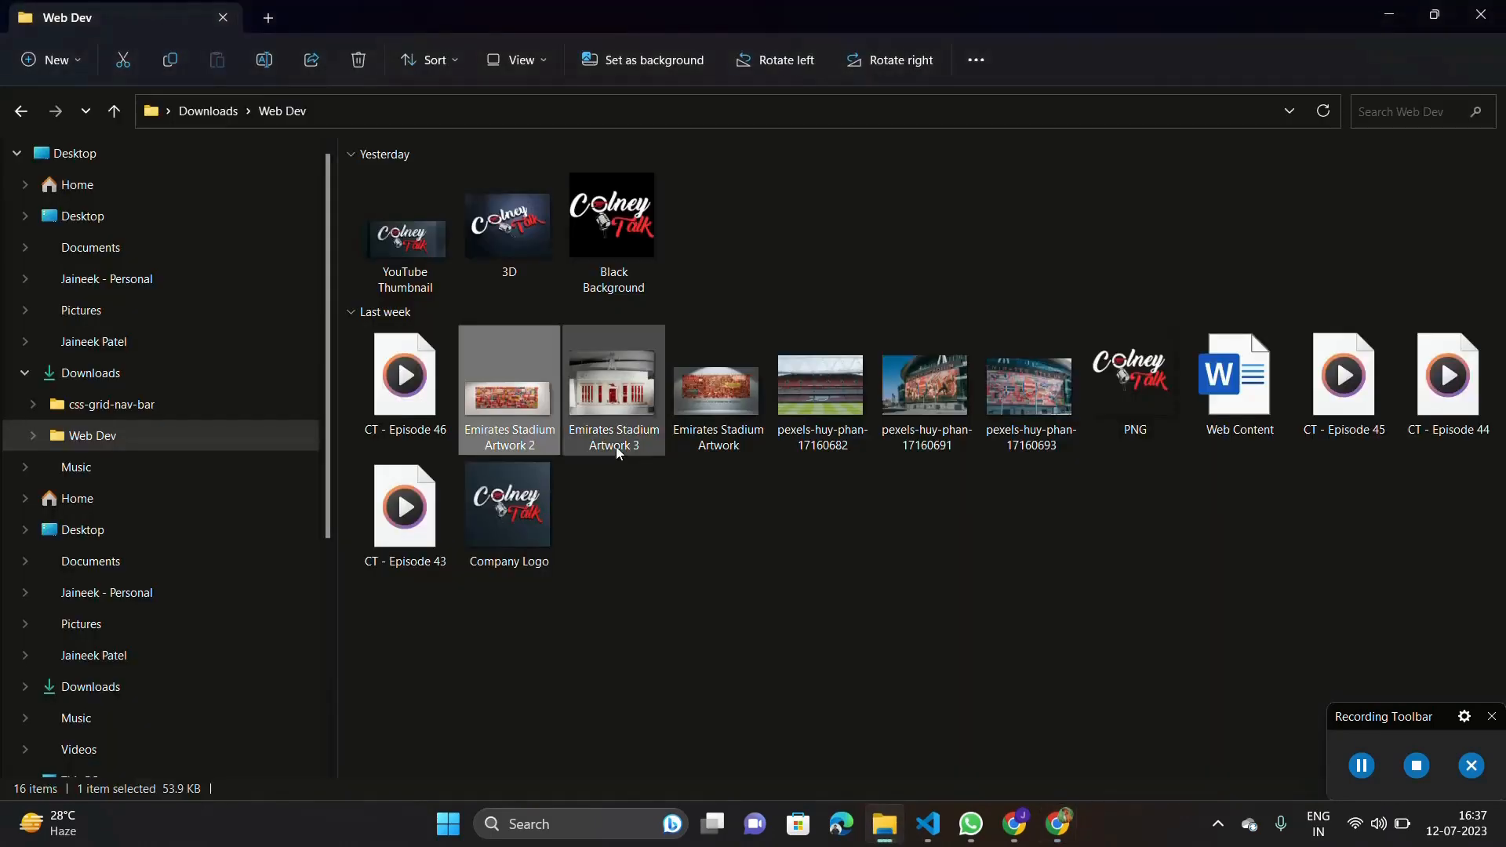
pyautogui.click(1435, 13)
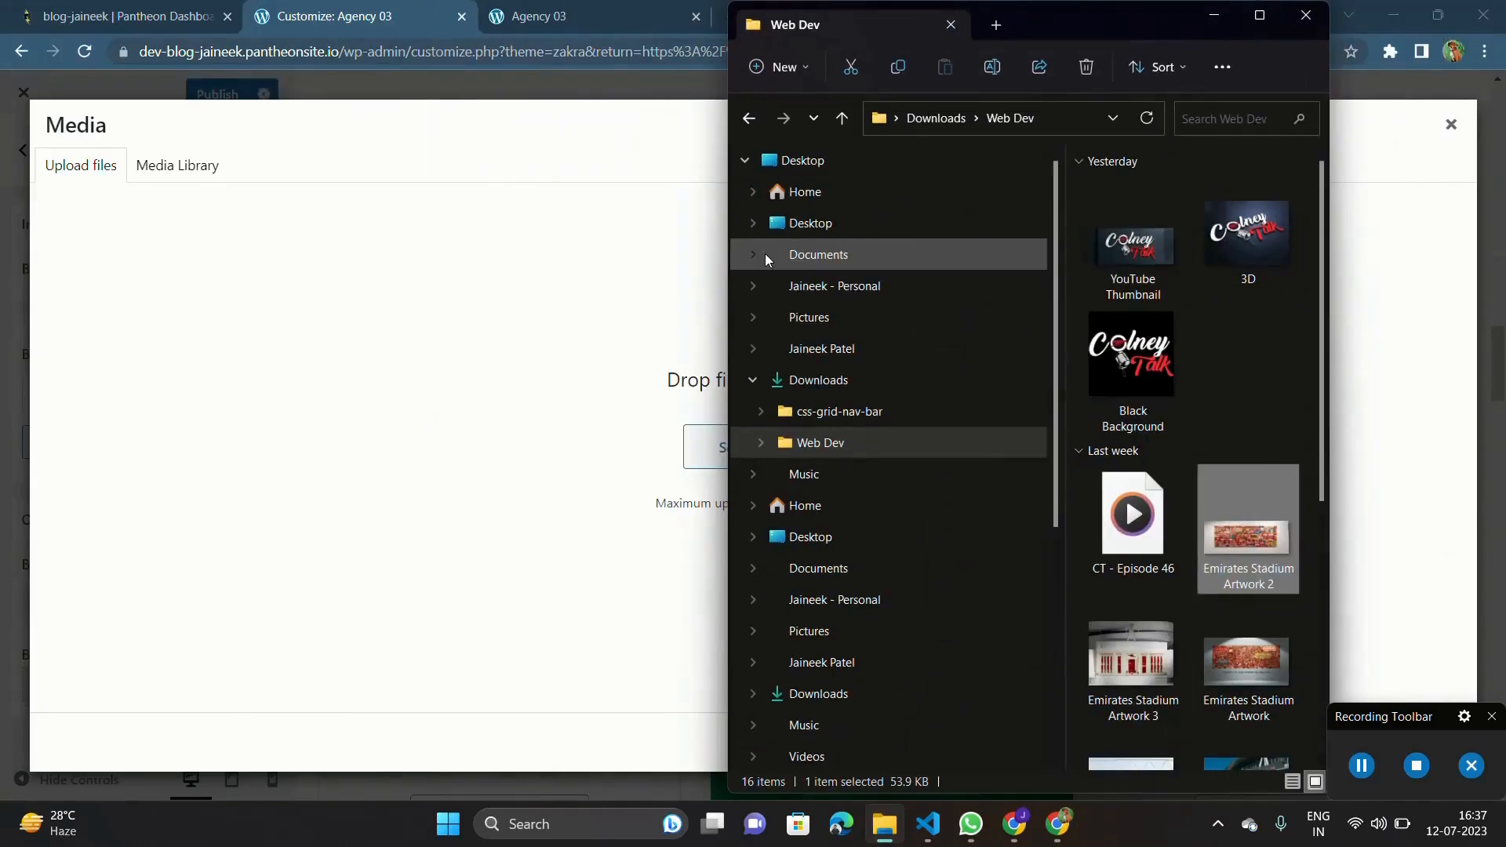
pyautogui.scroll(-5, 1253, 614)
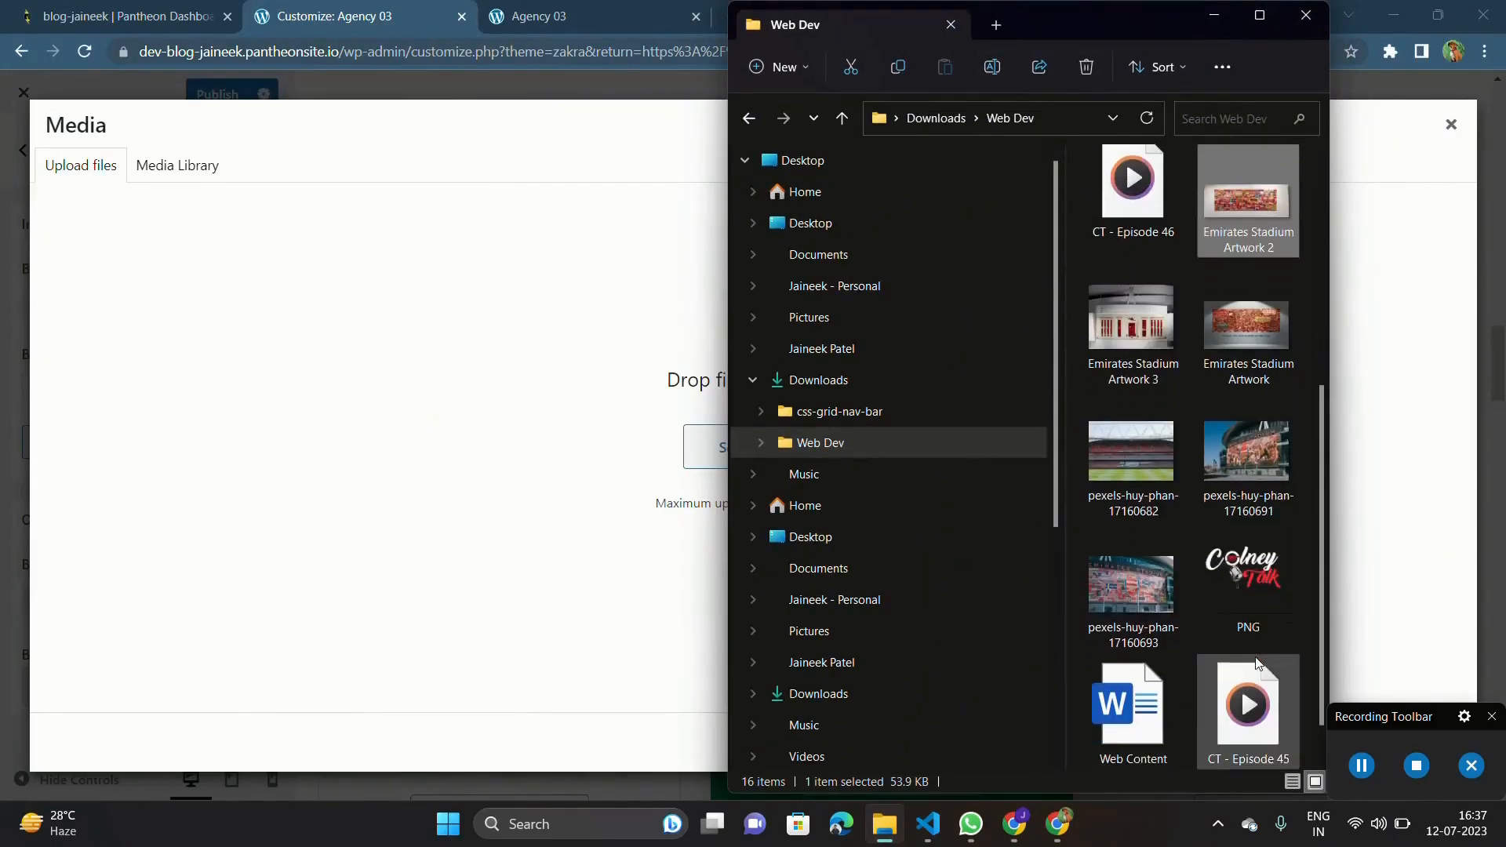
pyautogui.moveTo(1133, 442); pyautogui.dragTo(577, 446)
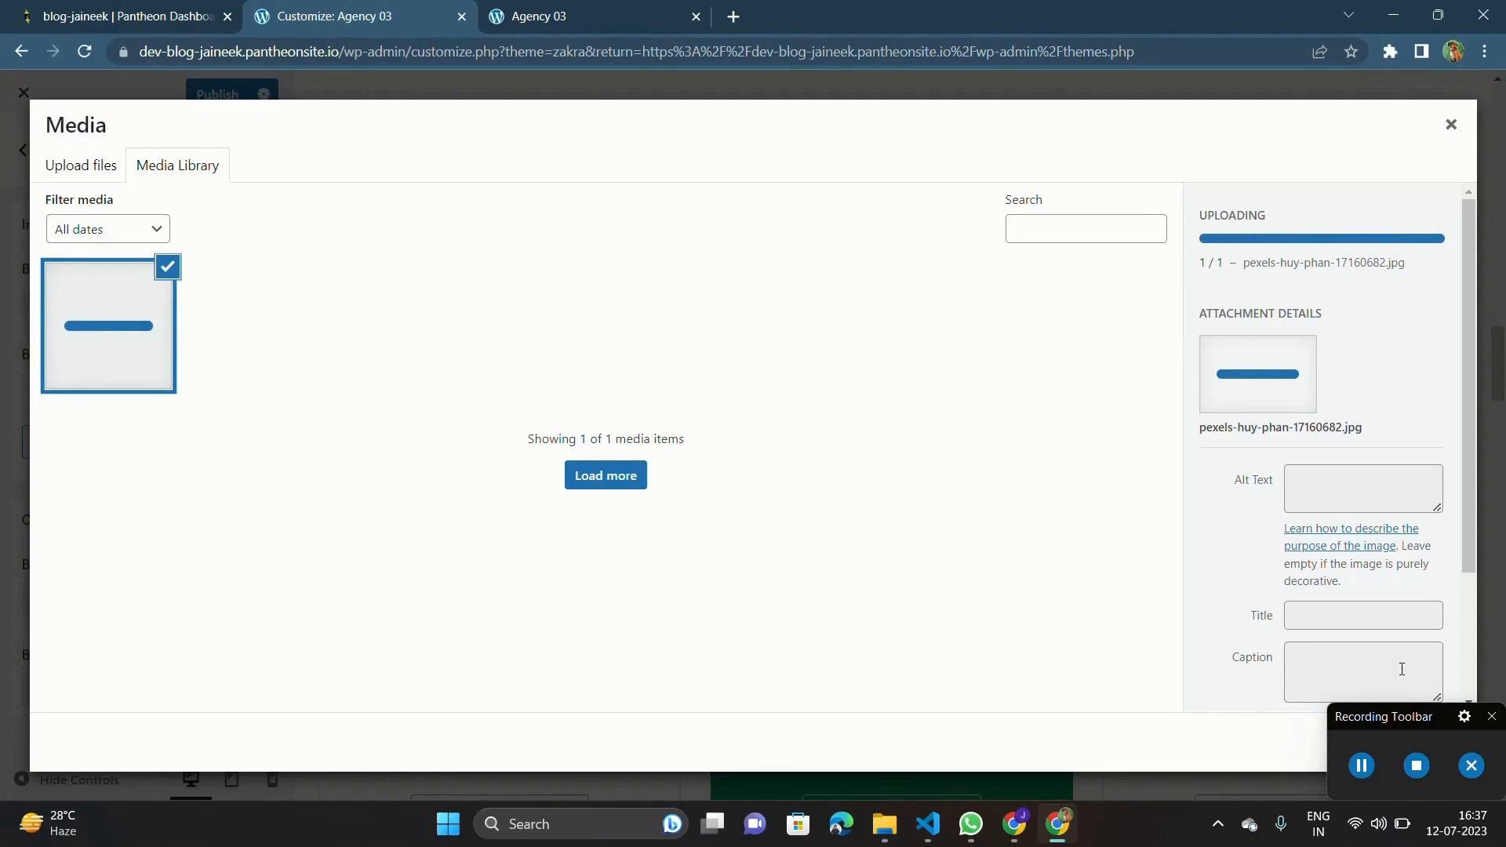
pyautogui.scroll(-2, 1402, 668)
pyautogui.moveTo(1409, 720); pyautogui.dragTo(1228, 727)
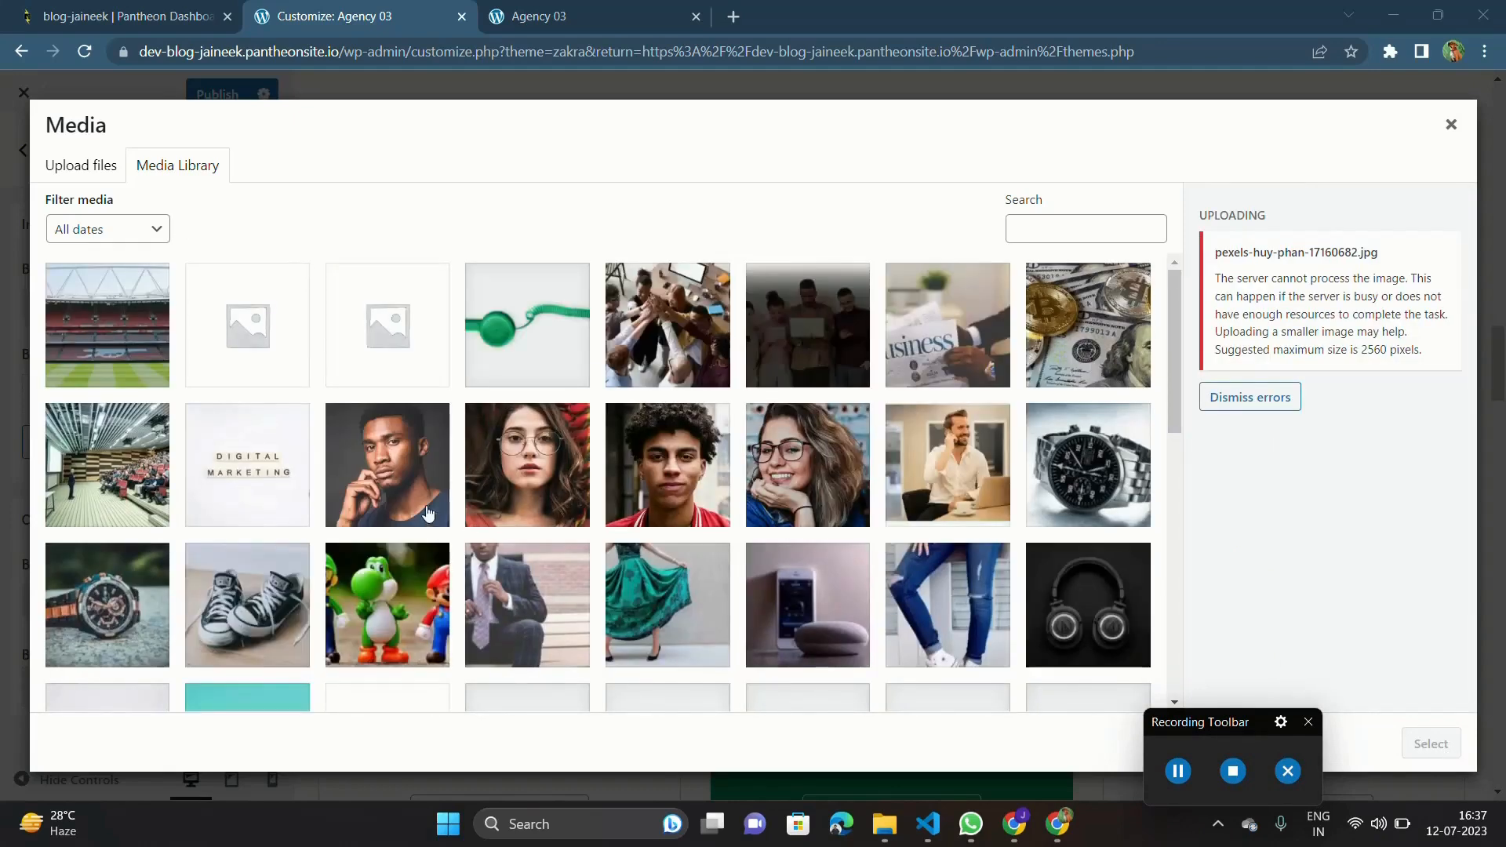
# Apply the uploaded stadium photo as the inside container's background image and review it across the homepage preview down to the footer.
pyautogui.click(95, 379)
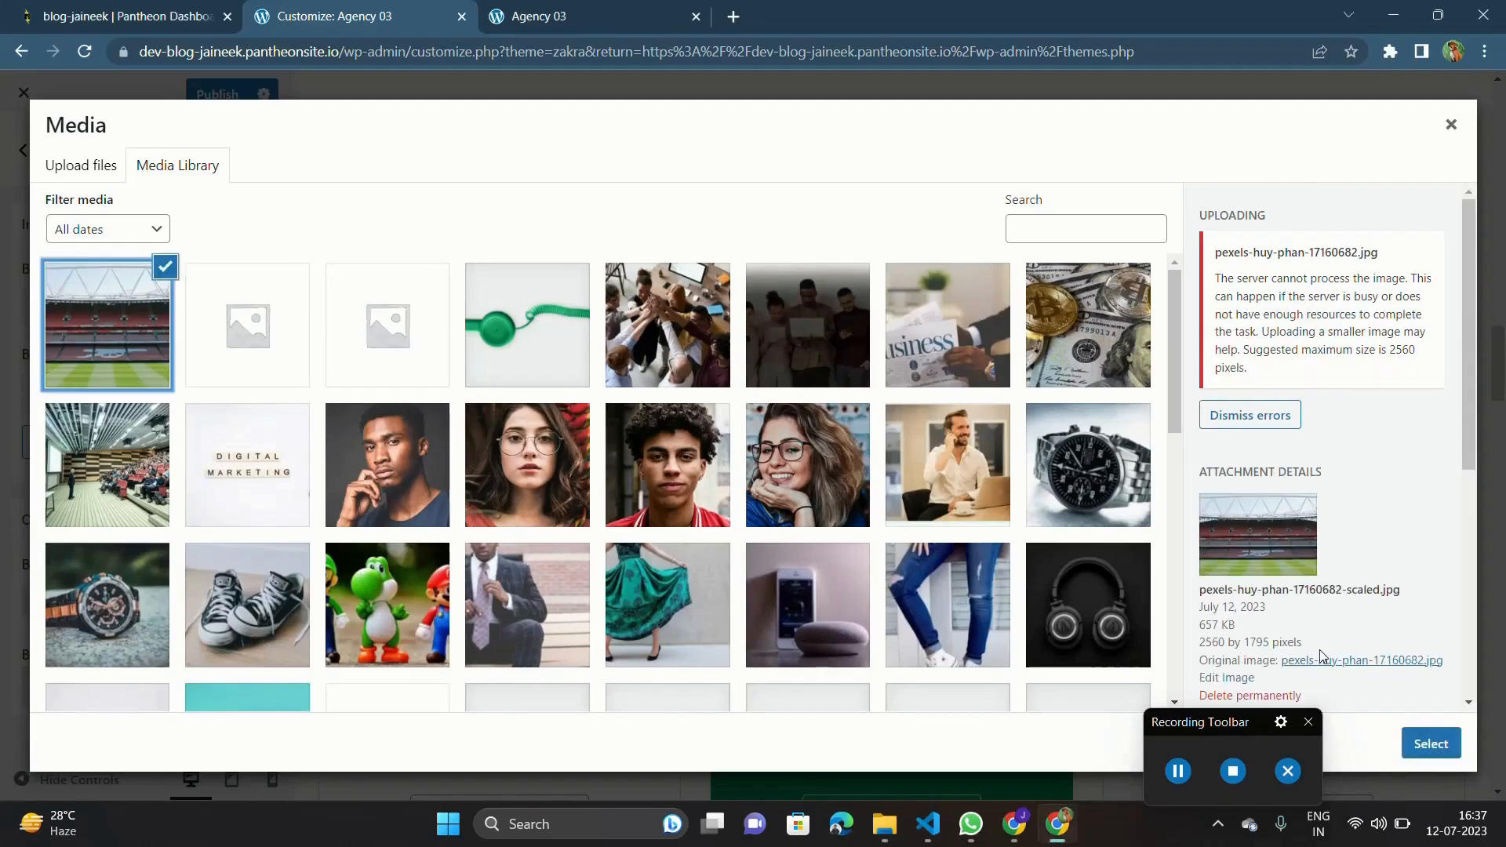
pyautogui.click(1454, 745)
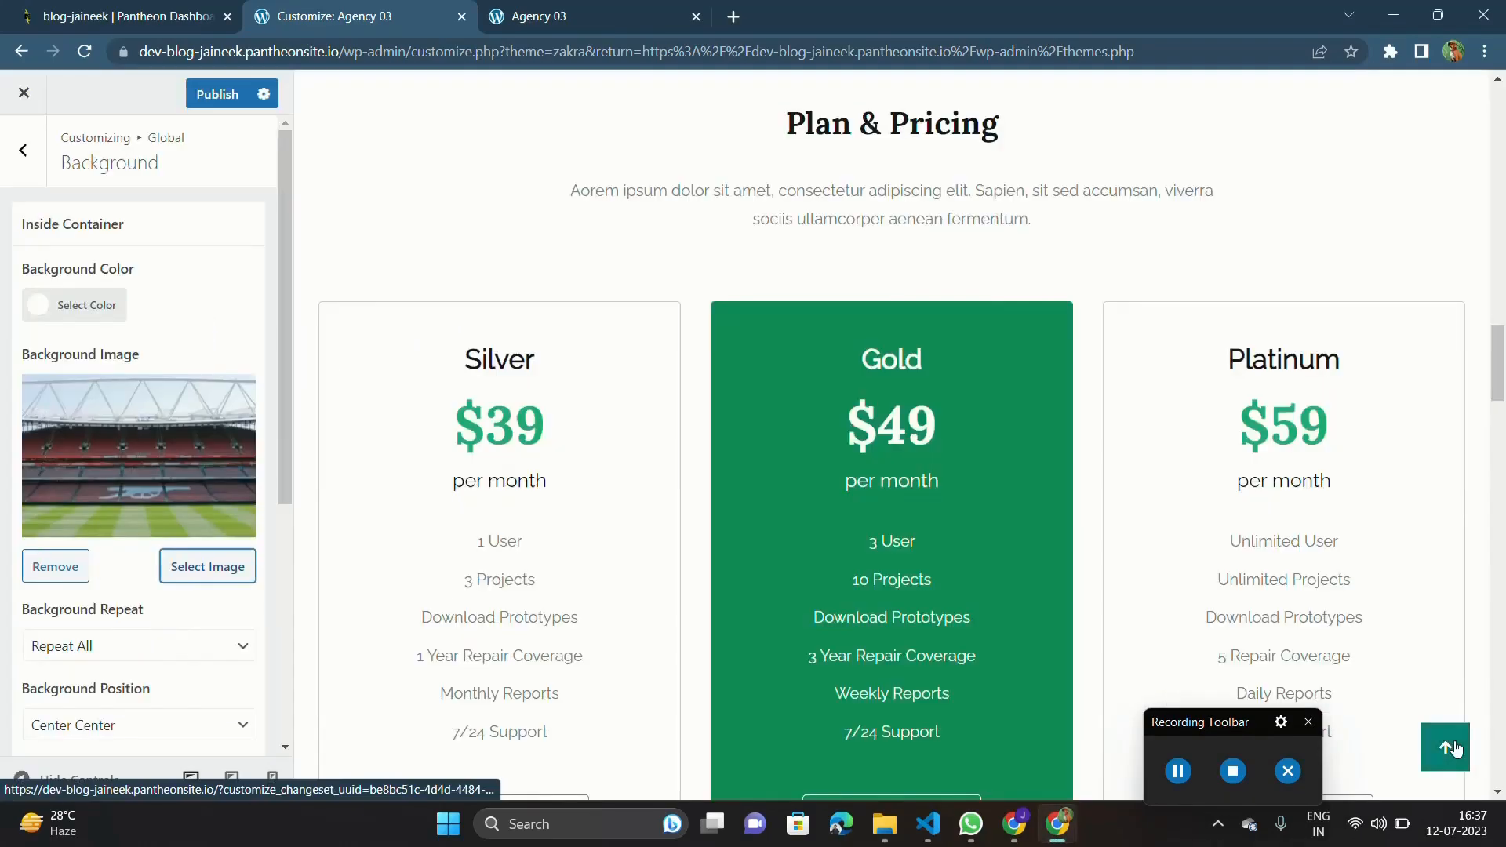
pyautogui.scroll(20, 1151, 413)
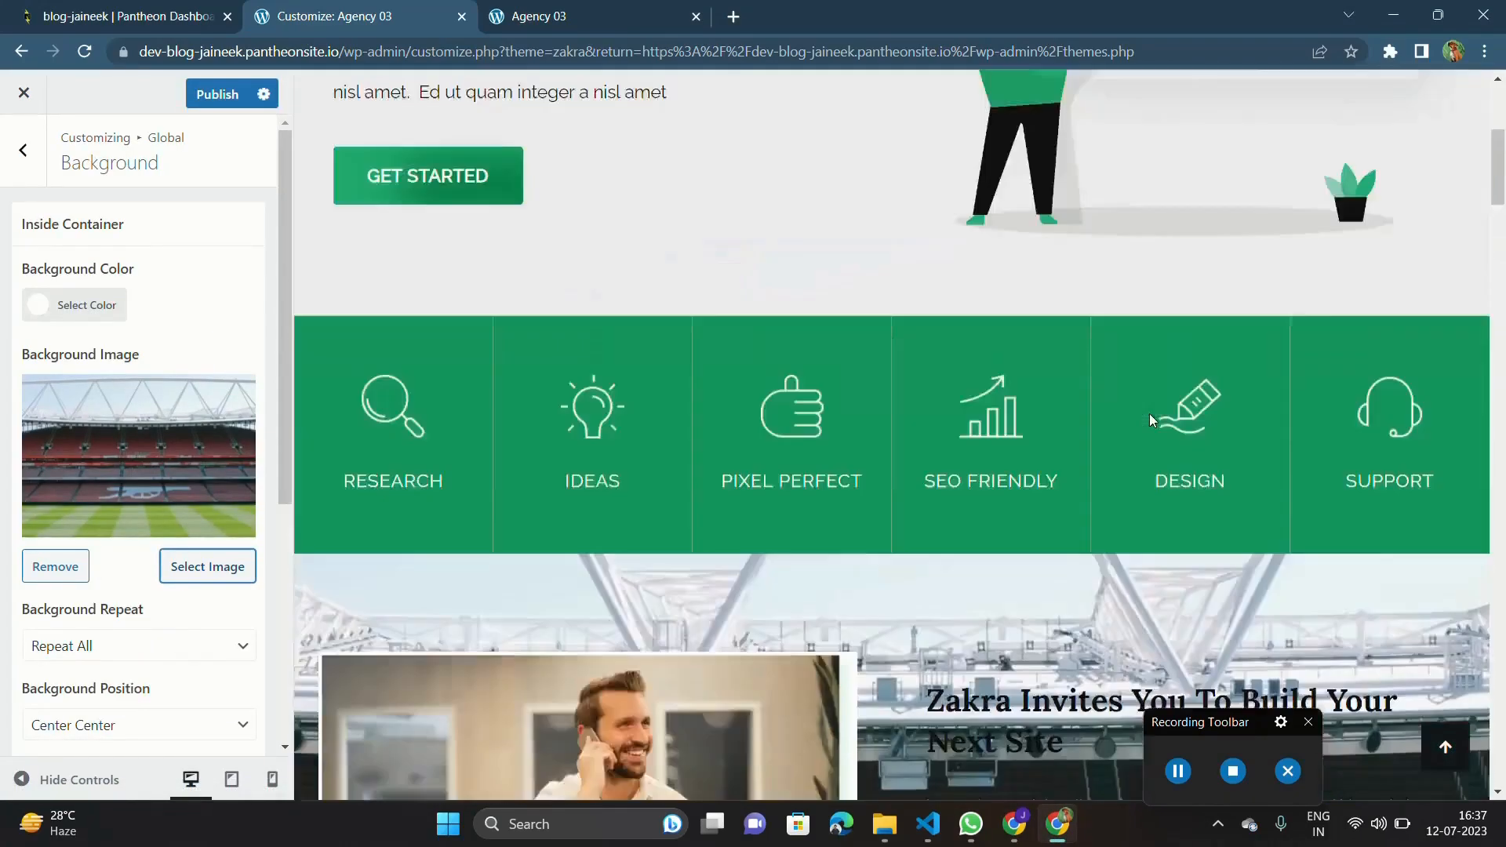
pyautogui.scroll(-1, 1150, 413)
pyautogui.scroll(-10, 1150, 413)
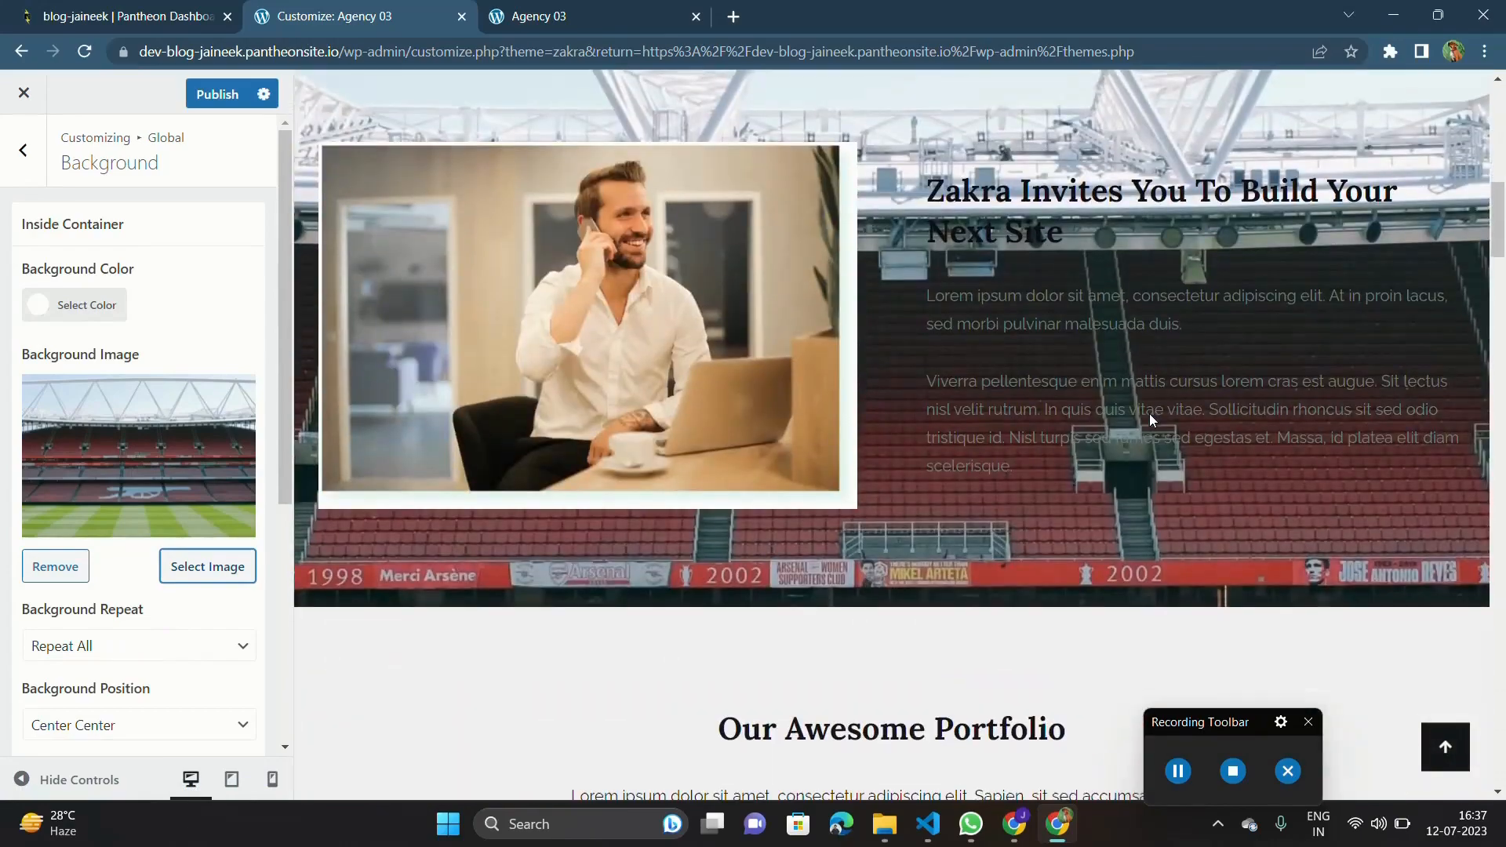
pyautogui.scroll(-8, 841, 406)
pyautogui.scroll(-20, 841, 407)
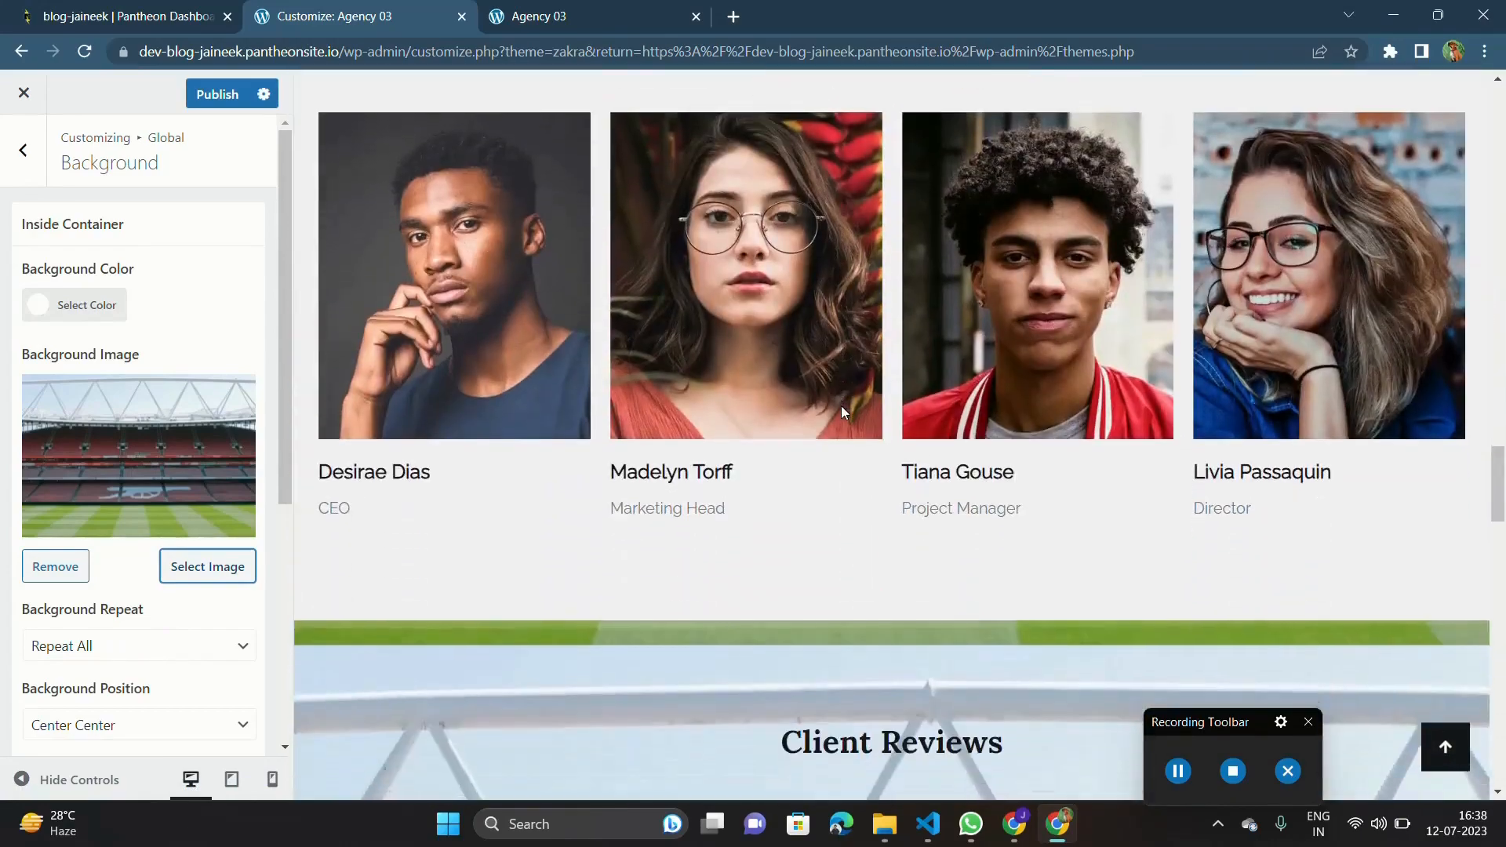
pyautogui.scroll(-15, 724, 464)
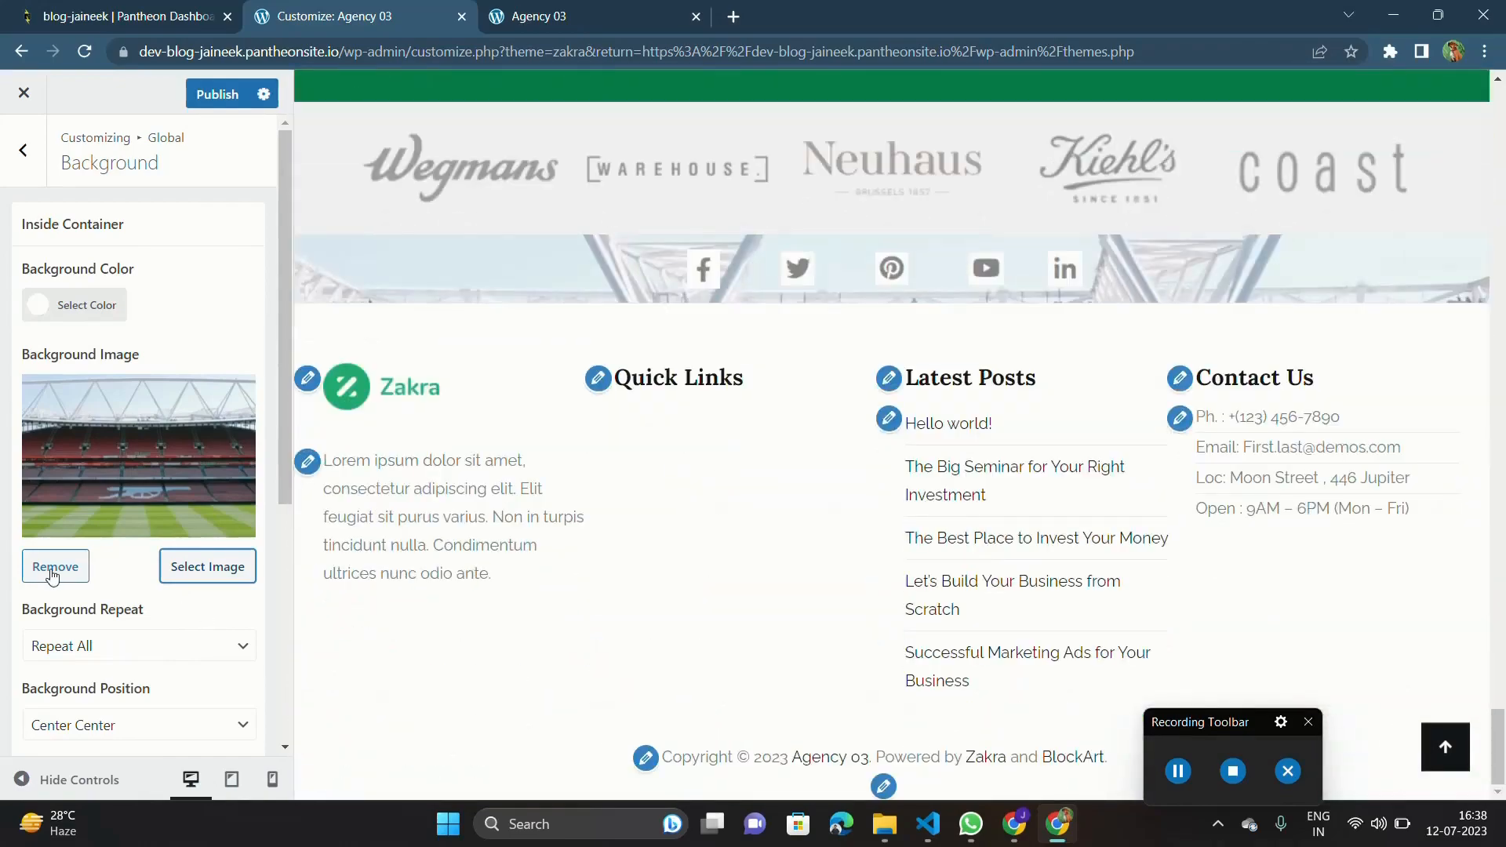
# Remove the inside container's background image and check the homepage preview without it.
pyautogui.click(54, 566)
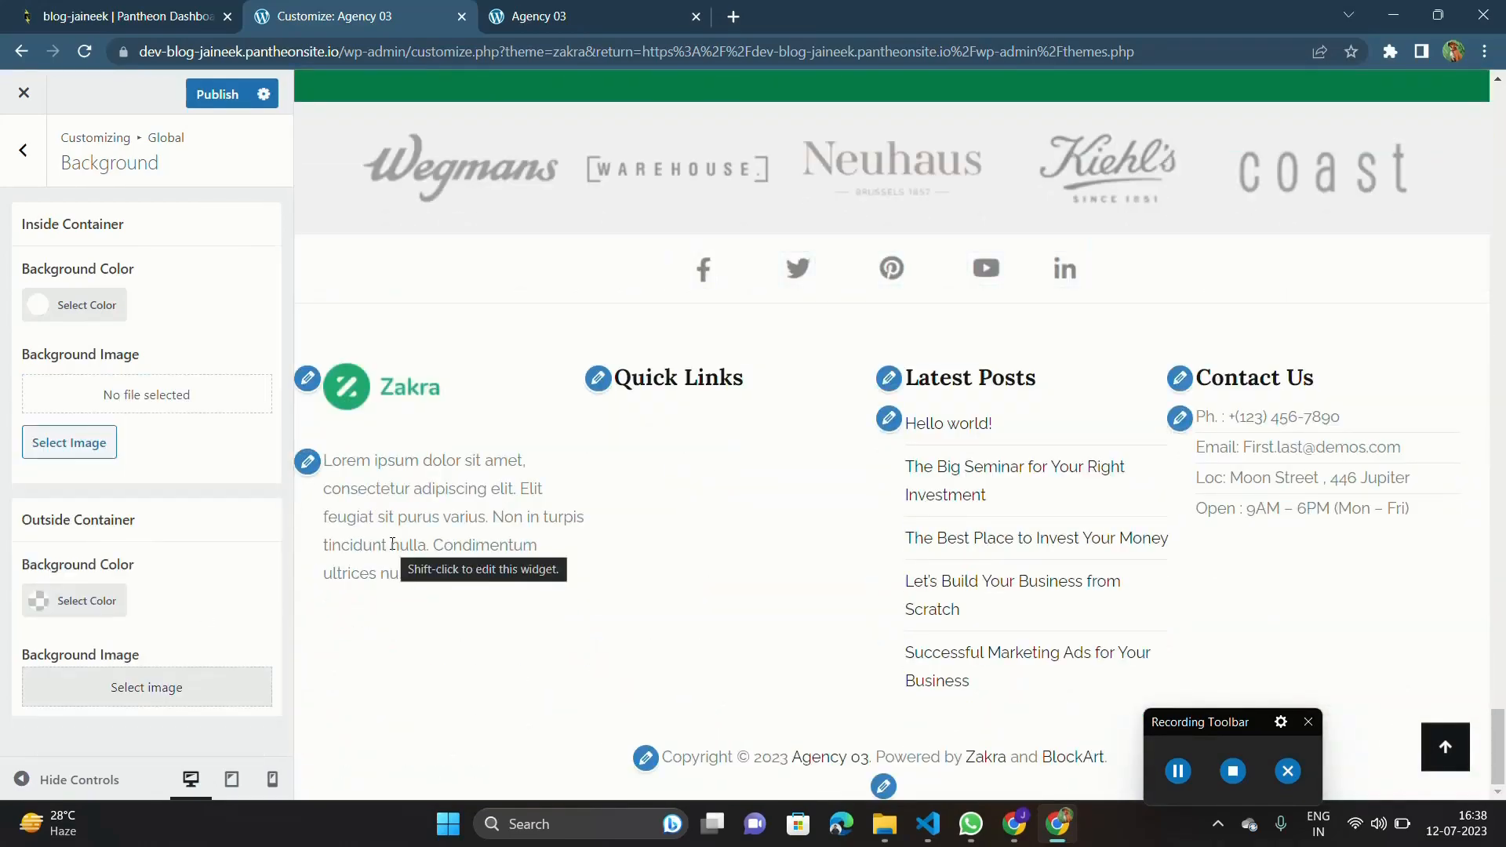
pyautogui.scroll(20, 392, 544)
pyautogui.scroll(20, 393, 543)
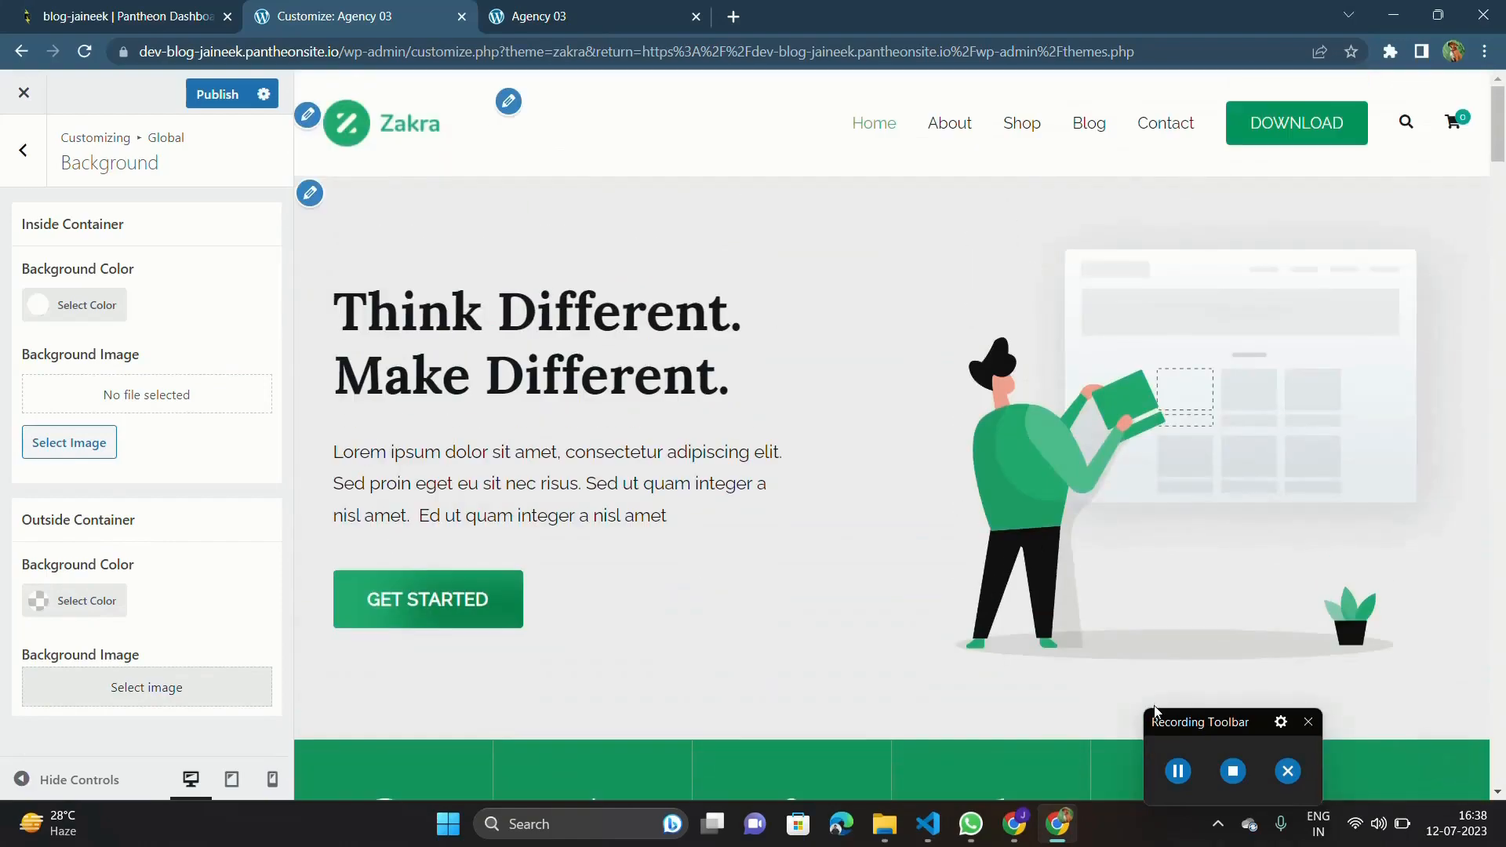
pyautogui.moveTo(1155, 711); pyautogui.dragTo(1368, 722)
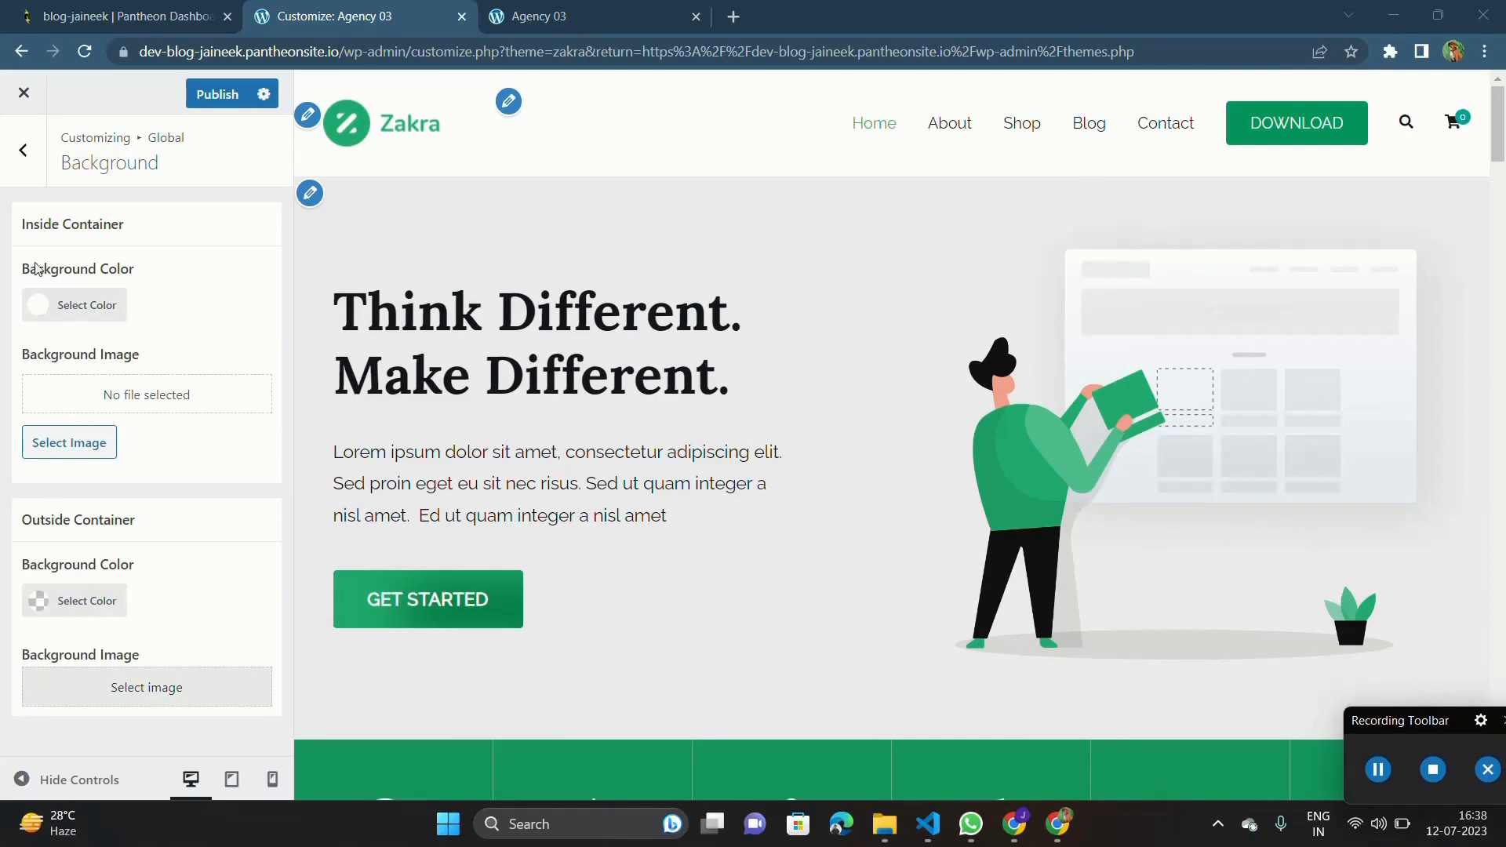
# Set the container style to Boxed in the global Layout settings and check the homepage preview.
pyautogui.click(23, 149)
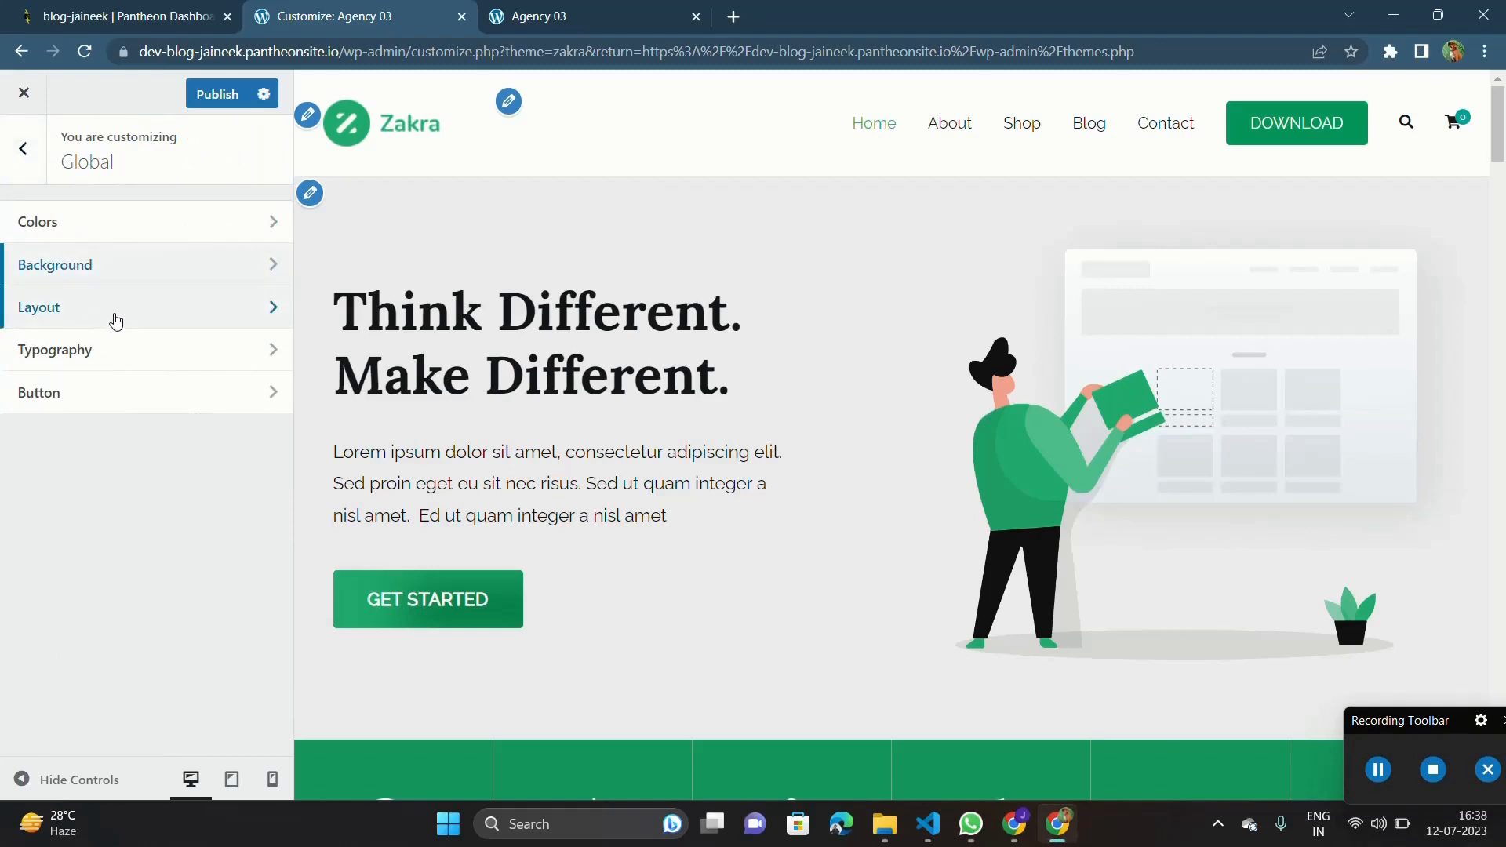
pyautogui.click(54, 307)
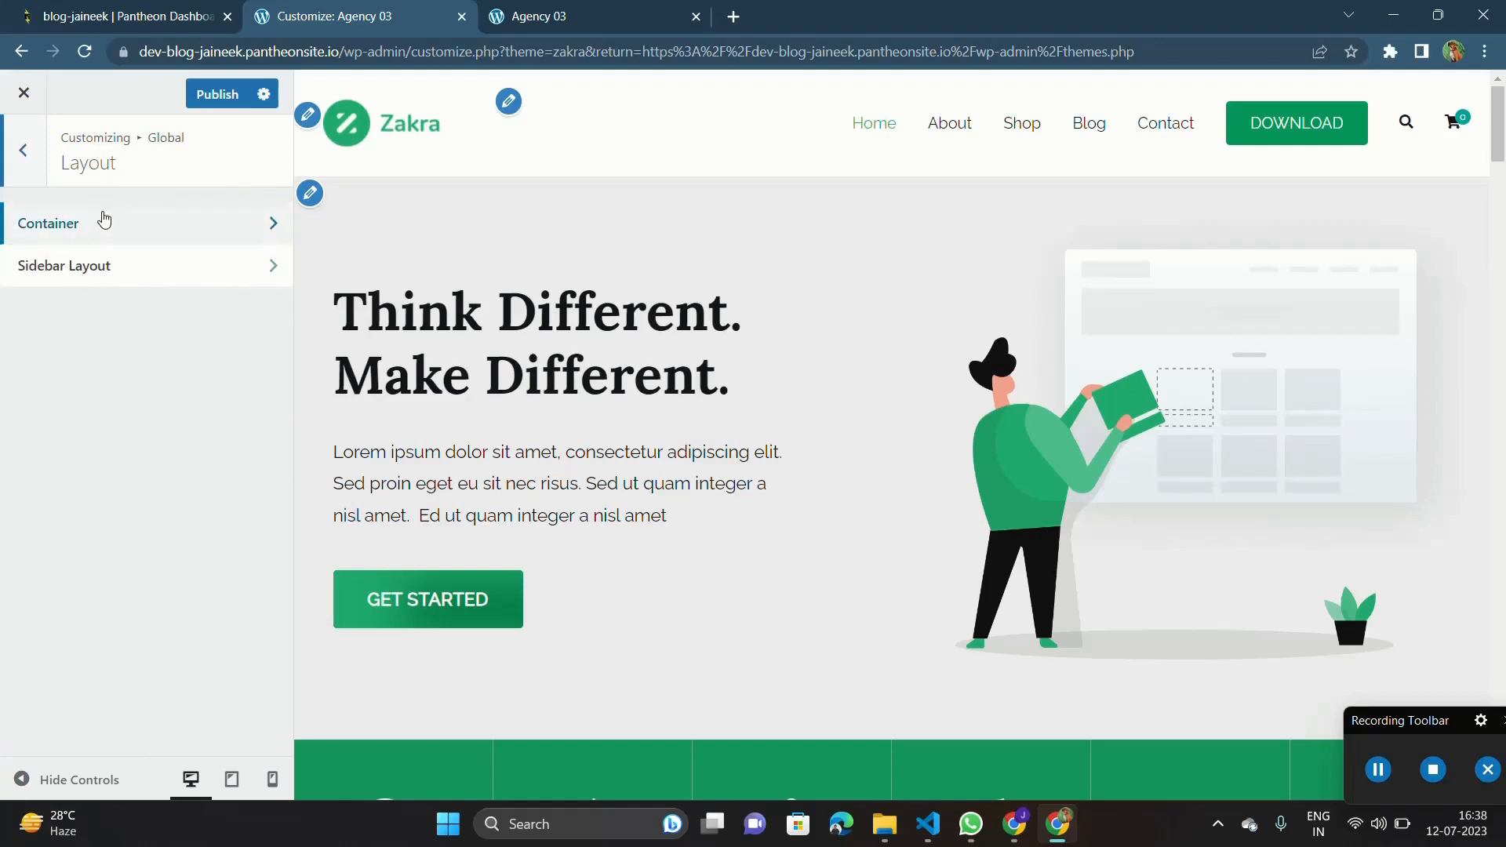
pyautogui.click(103, 221)
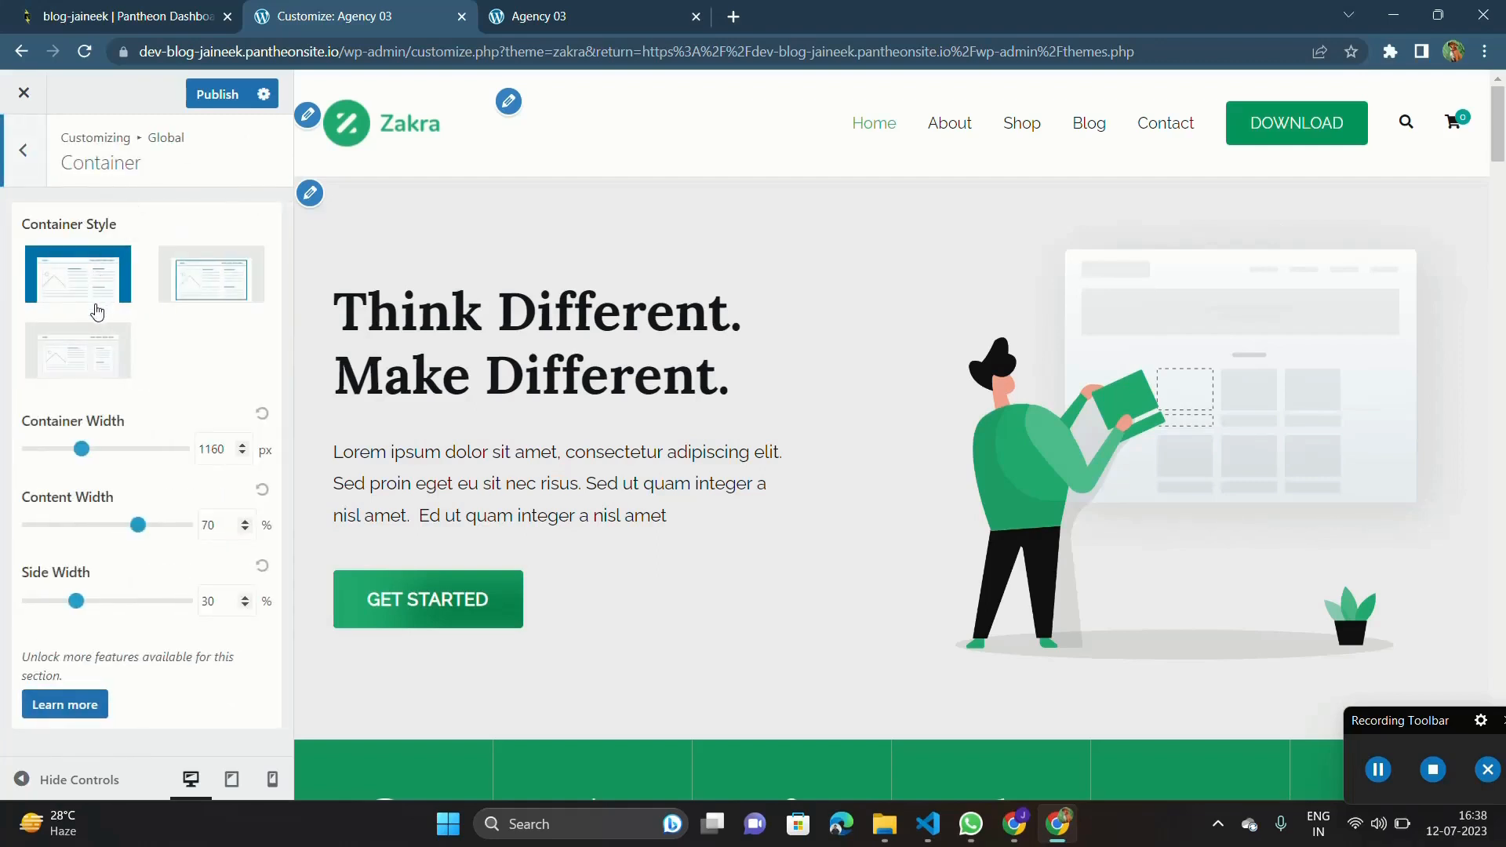
pyautogui.click(204, 271)
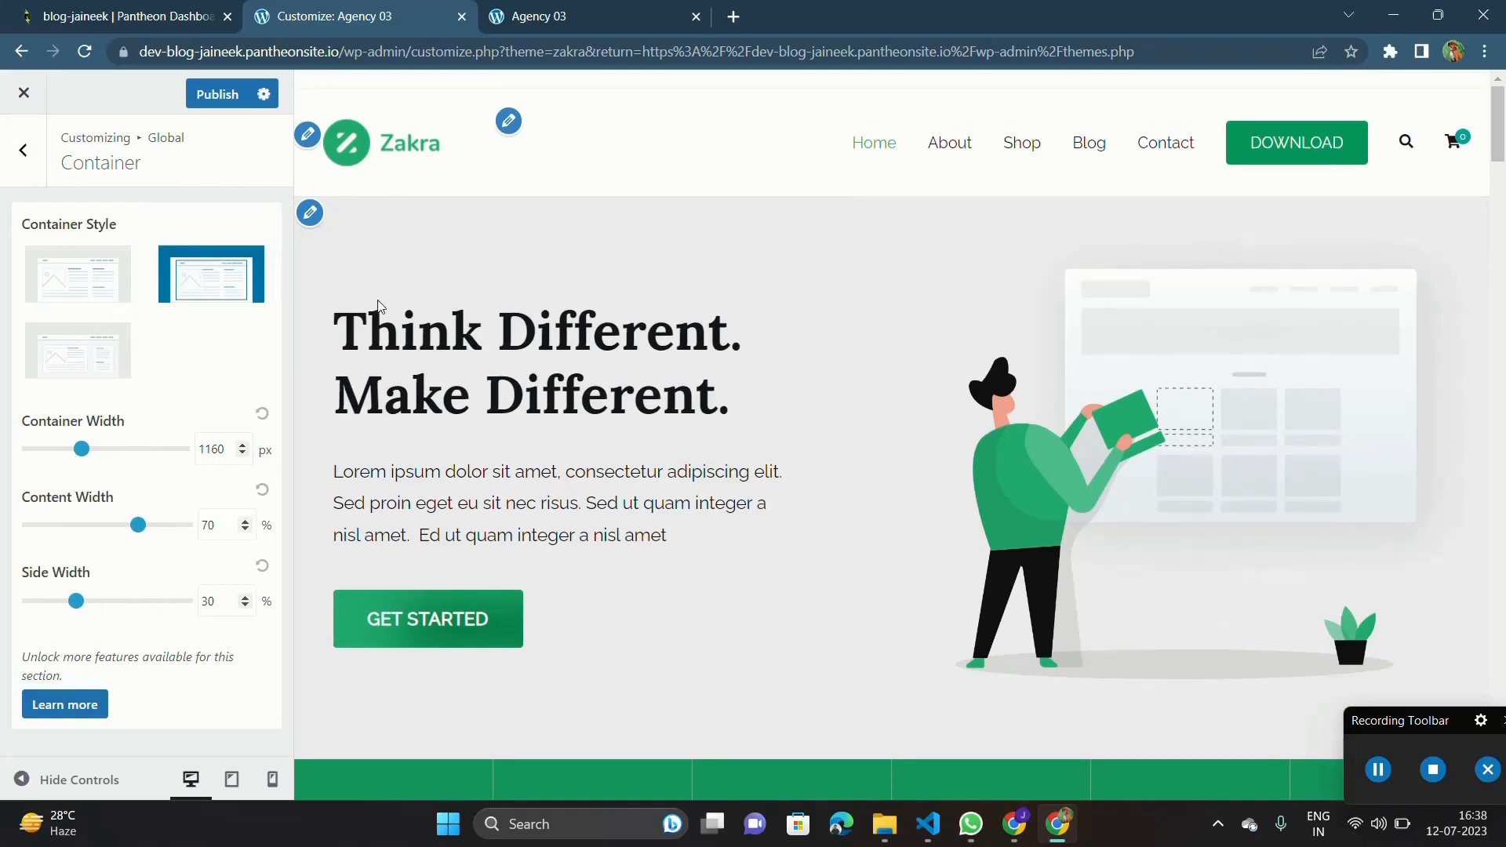
pyautogui.click(1373, 785)
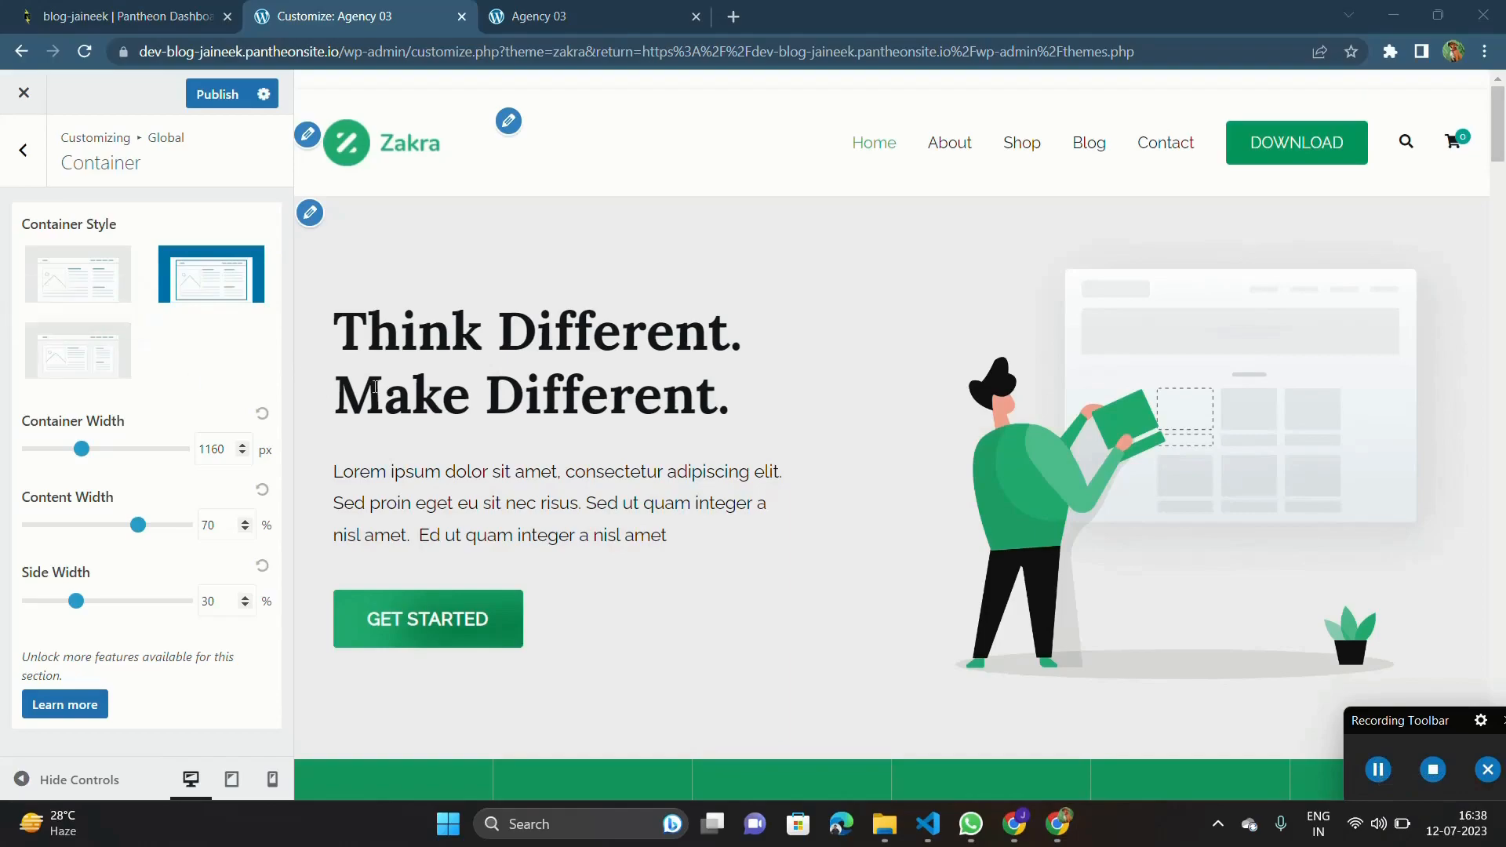
pyautogui.scroll(-9, 392, 340)
pyautogui.scroll(-10, 589, 585)
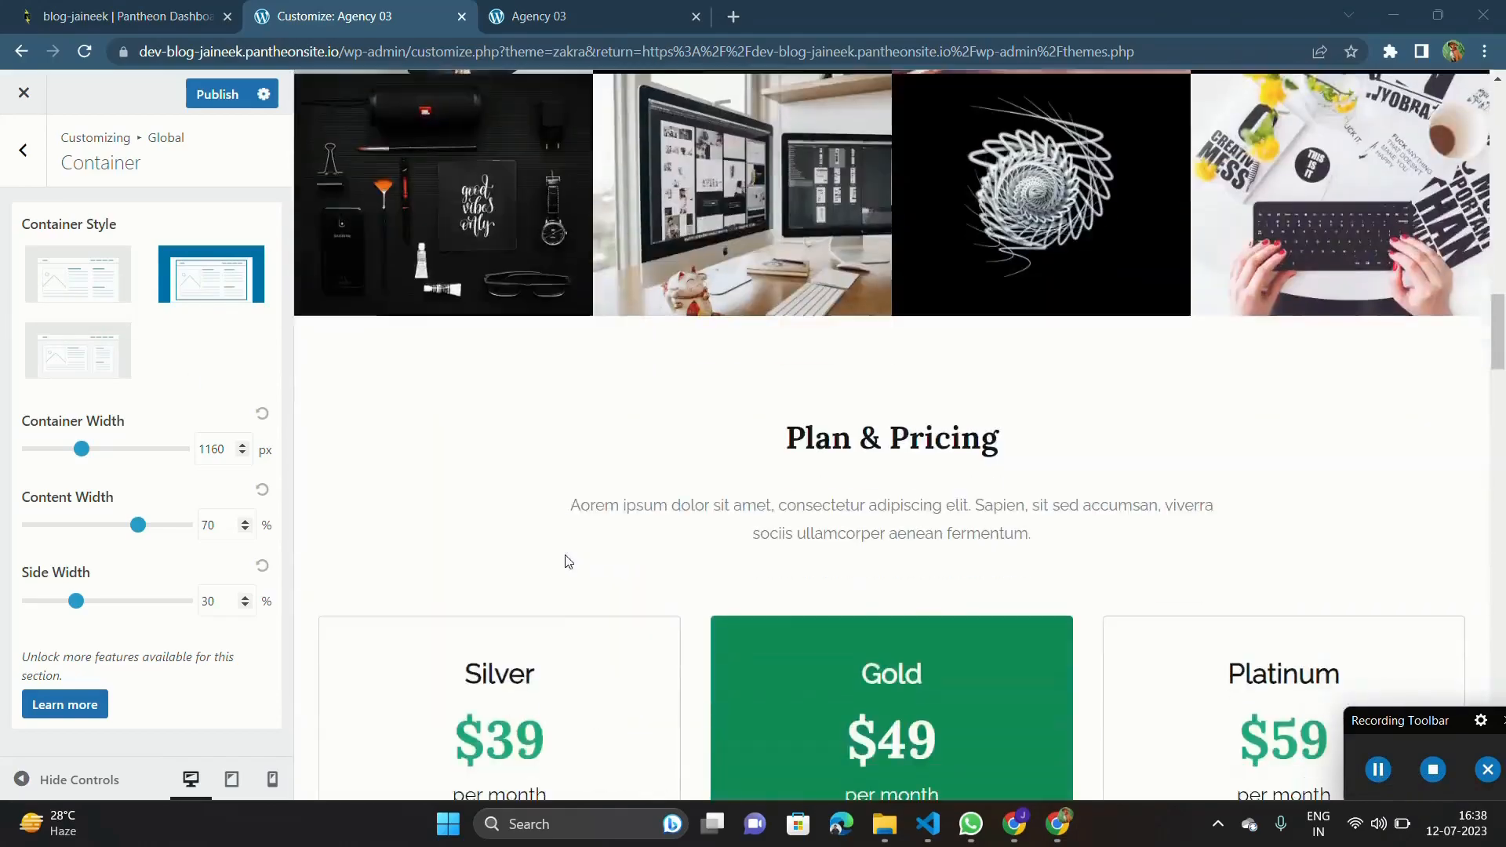
pyautogui.scroll(6, 588, 585)
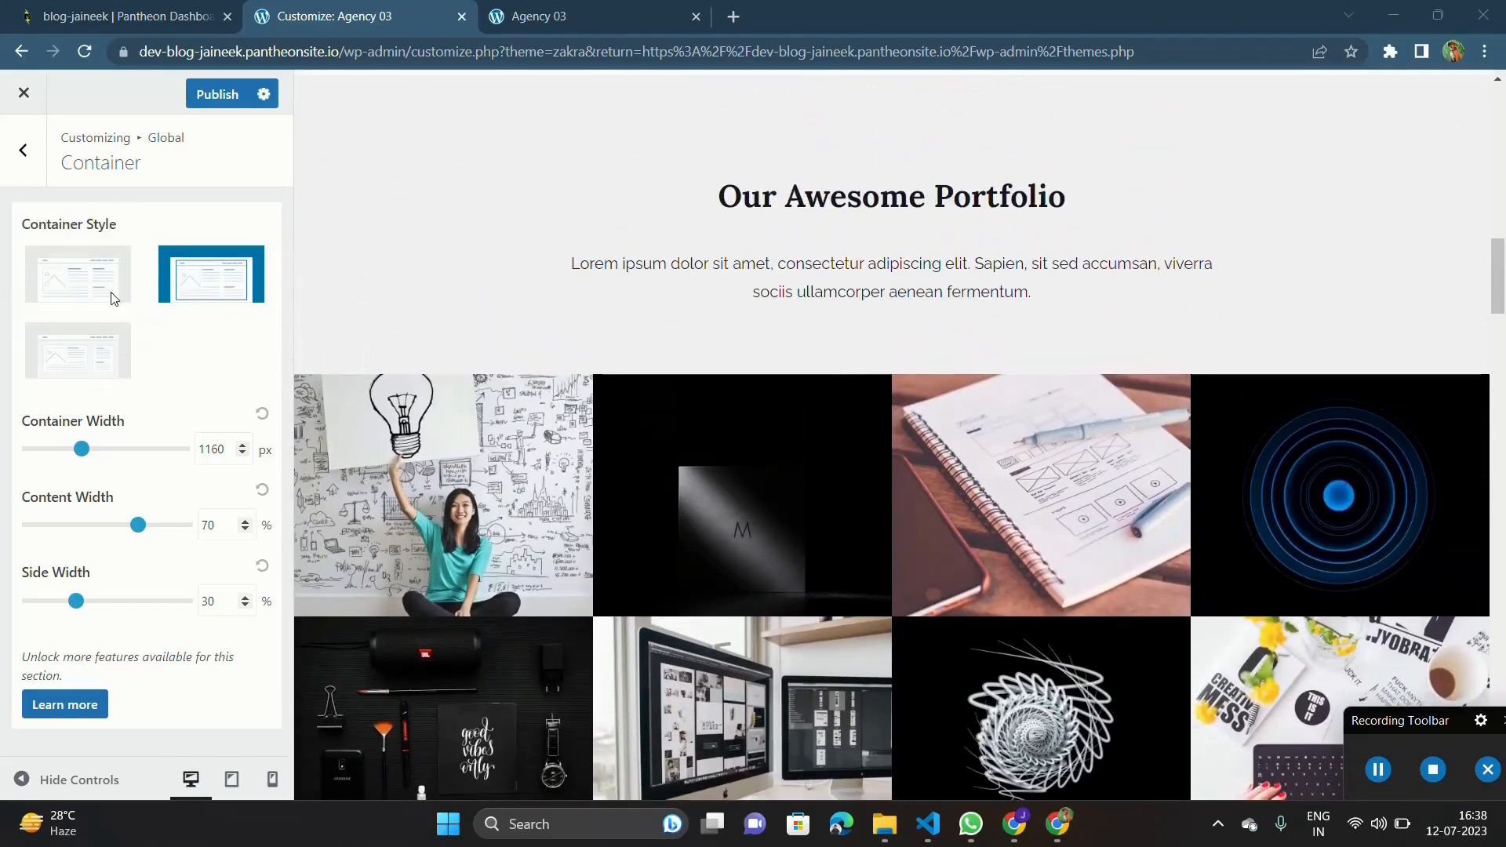
# Compare the Separate, Wide and Boxed container styles in the preview, leaving Boxed selected.
pyautogui.click(65, 361)
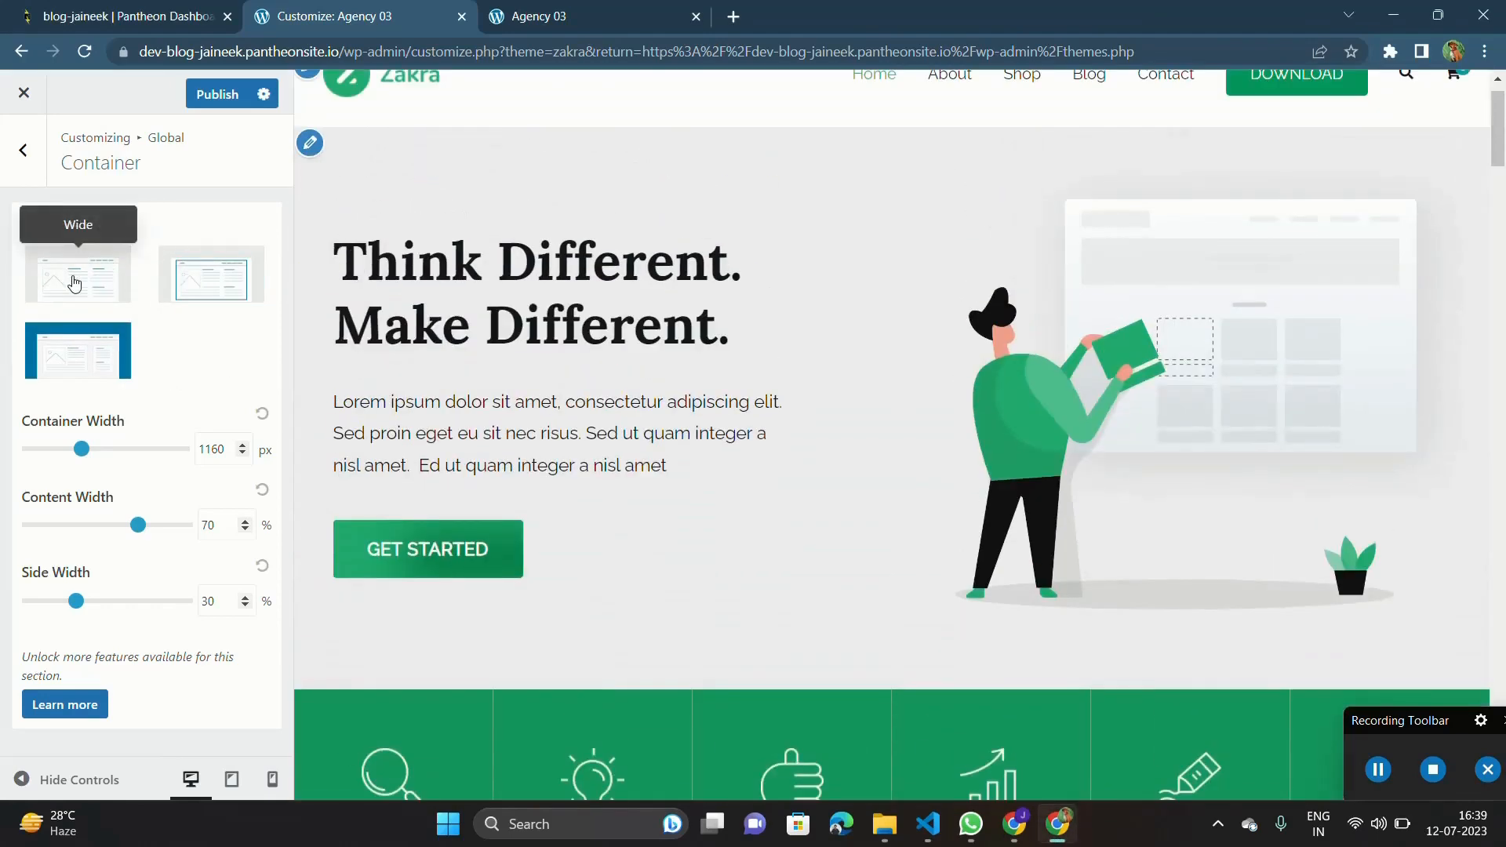
pyautogui.click(82, 279)
pyautogui.click(224, 287)
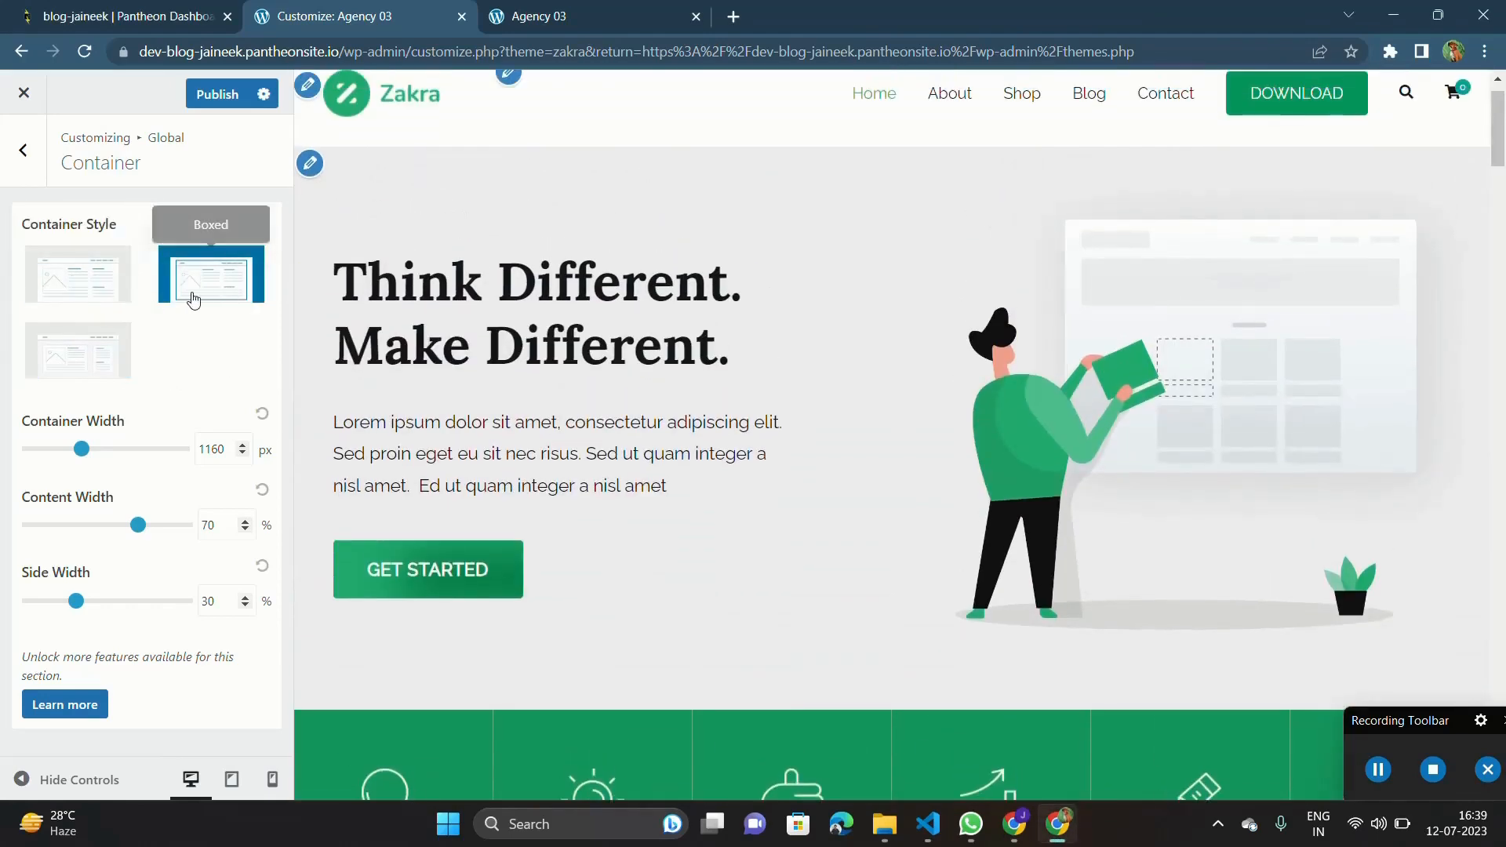
pyautogui.click(100, 295)
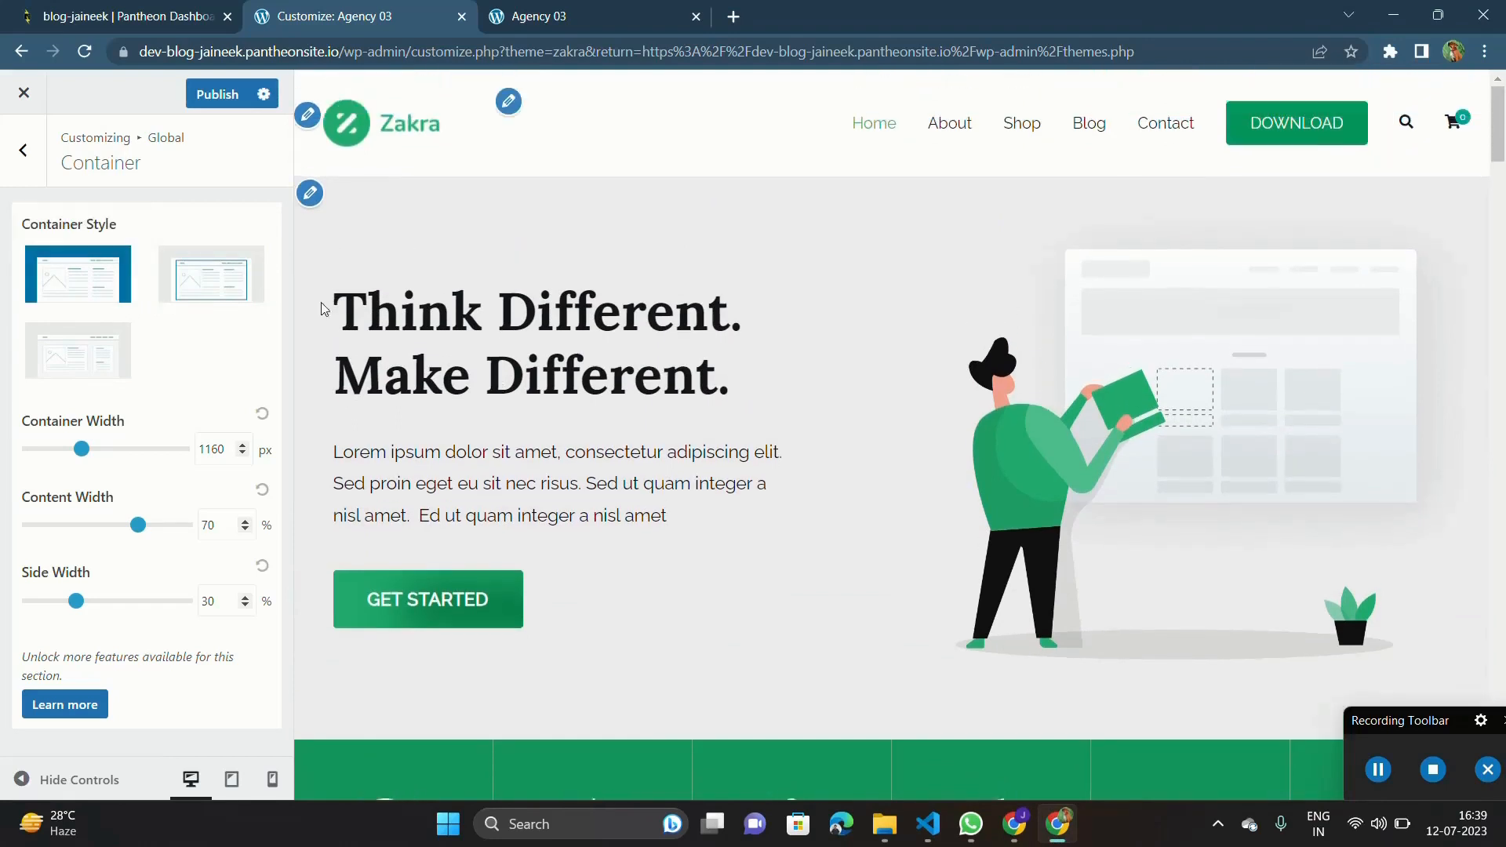
pyautogui.click(209, 284)
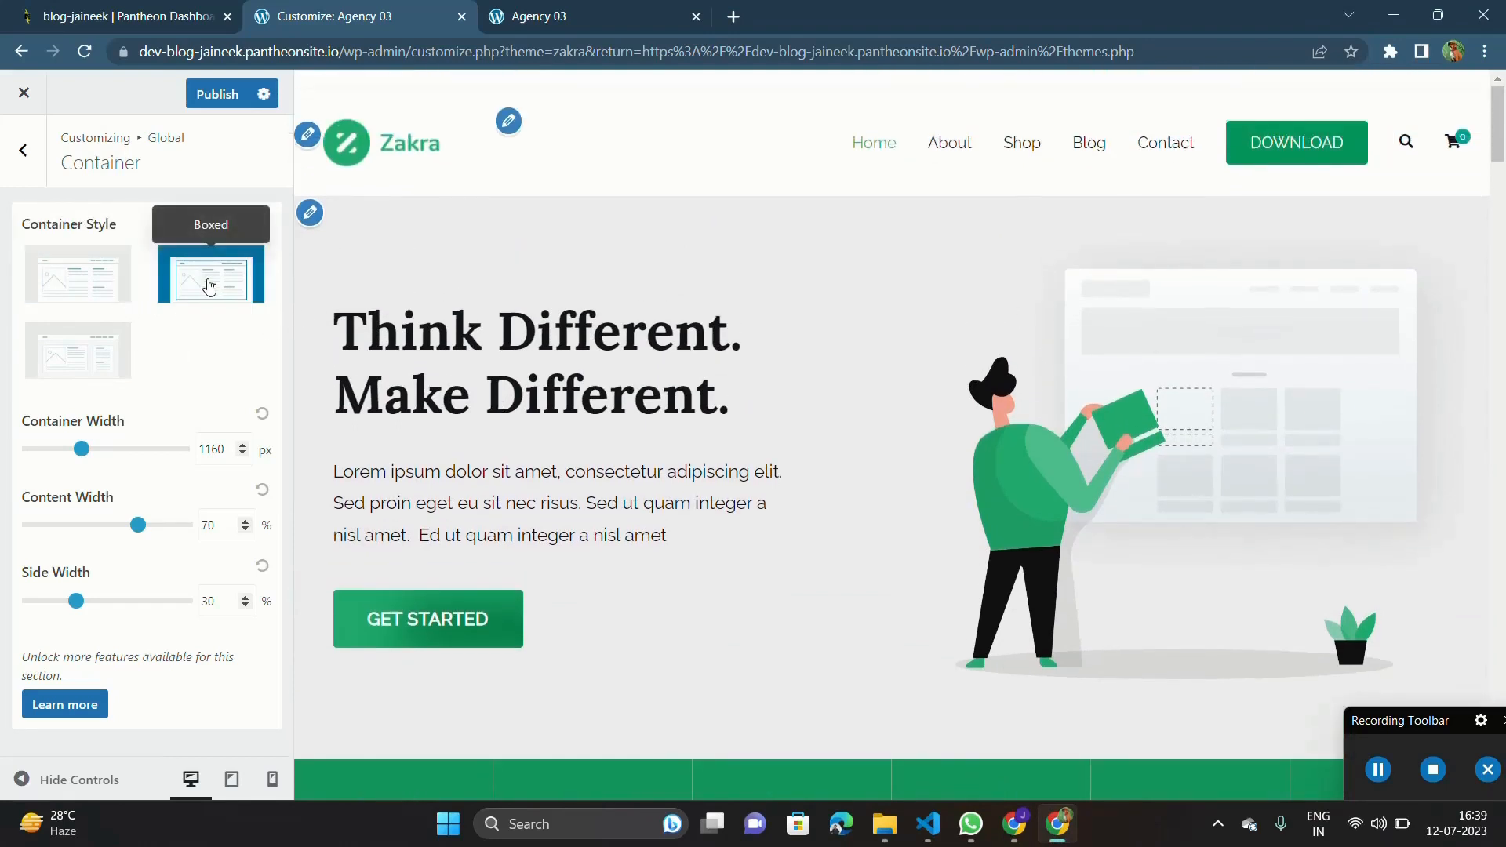
pyautogui.click(77, 346)
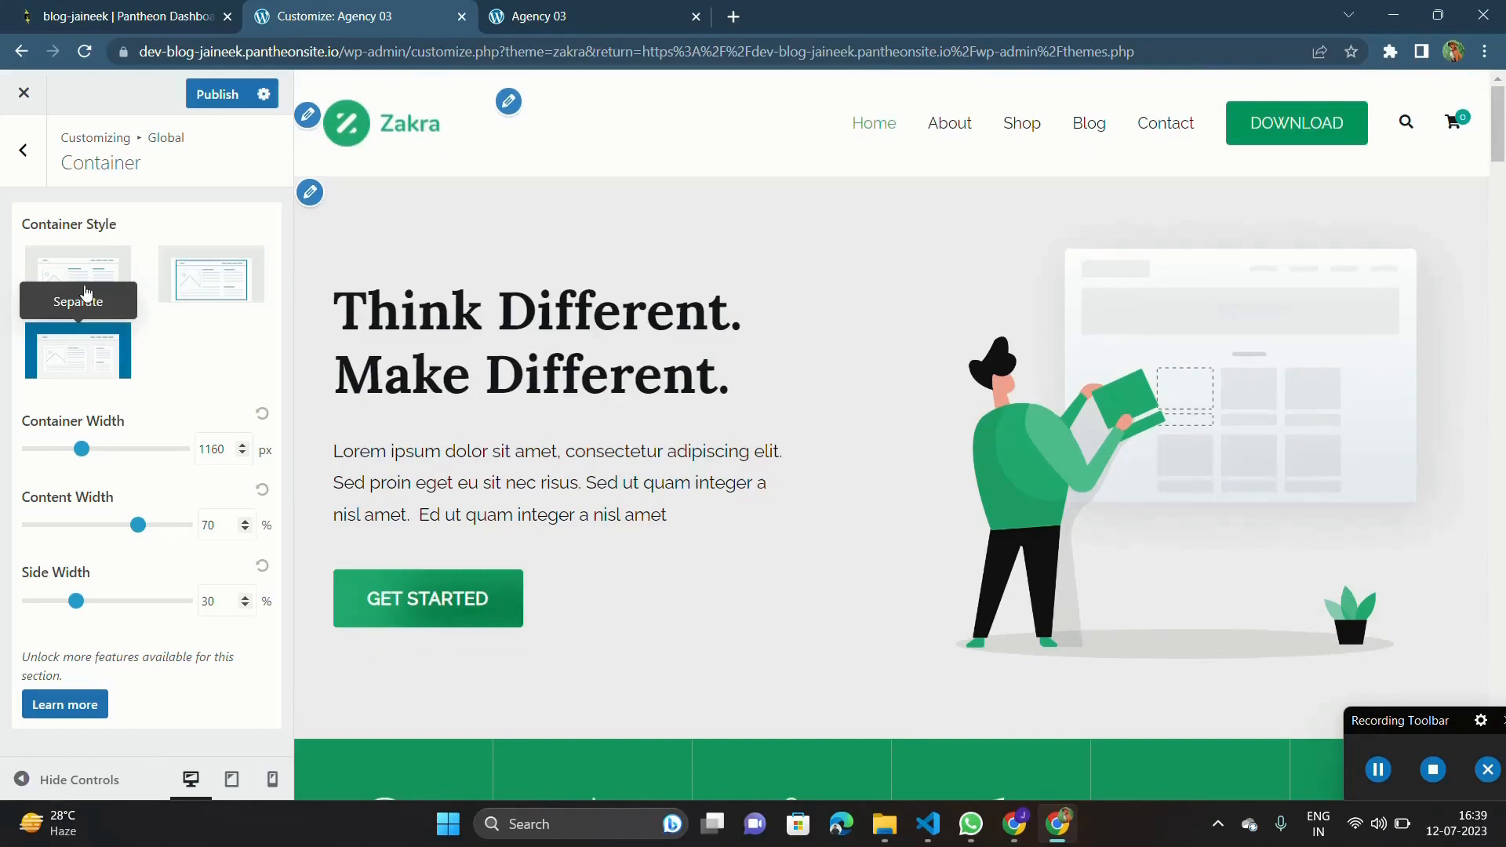
pyautogui.click(209, 278)
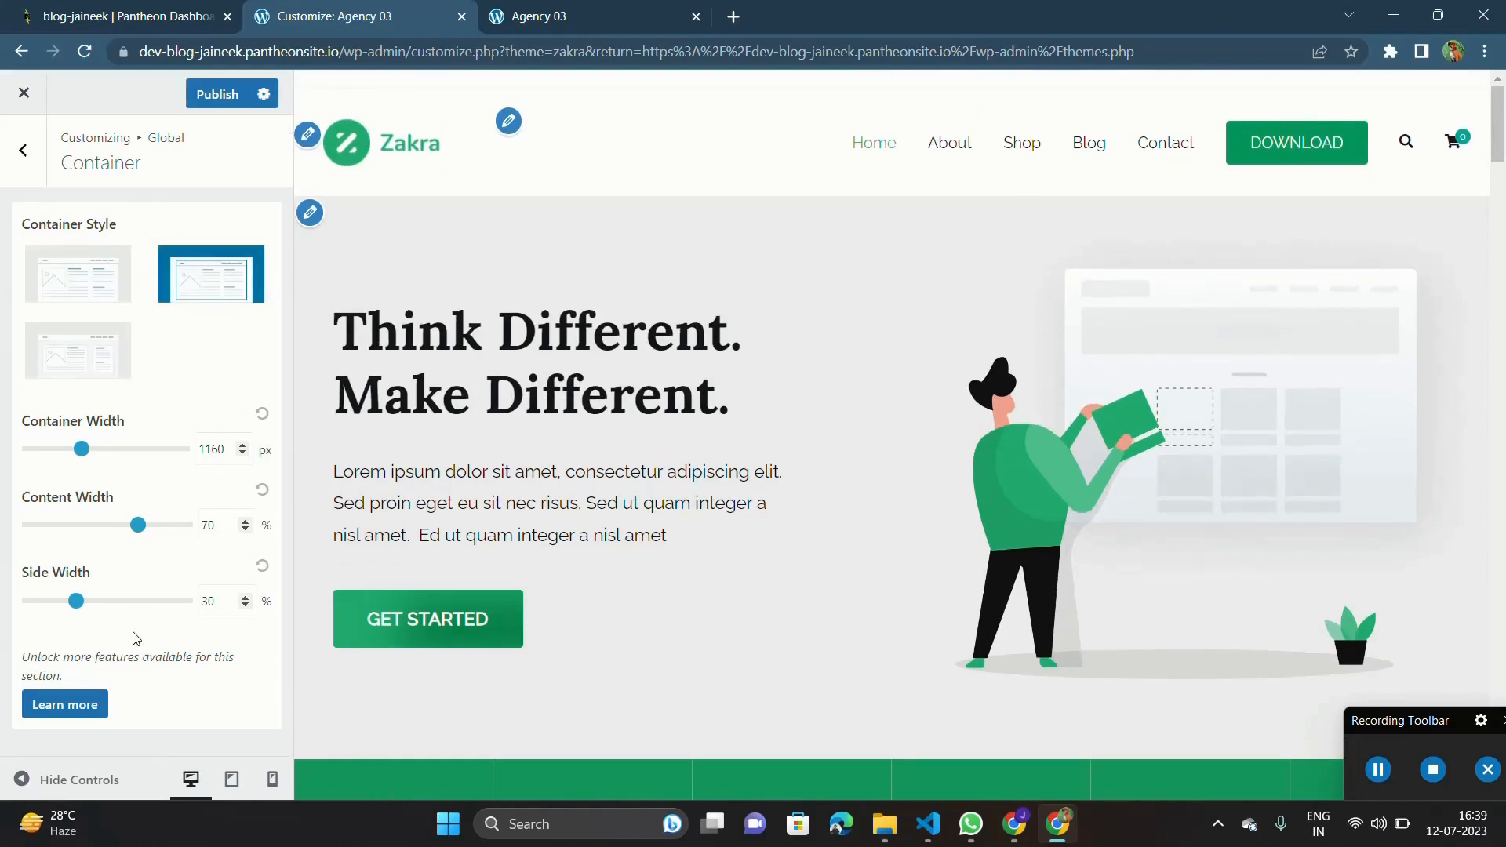
# In the global Sidebar Layout settings, try a Default layout without a sidebar and switch it to the left-sidebar layout.
pyautogui.click(24, 150)
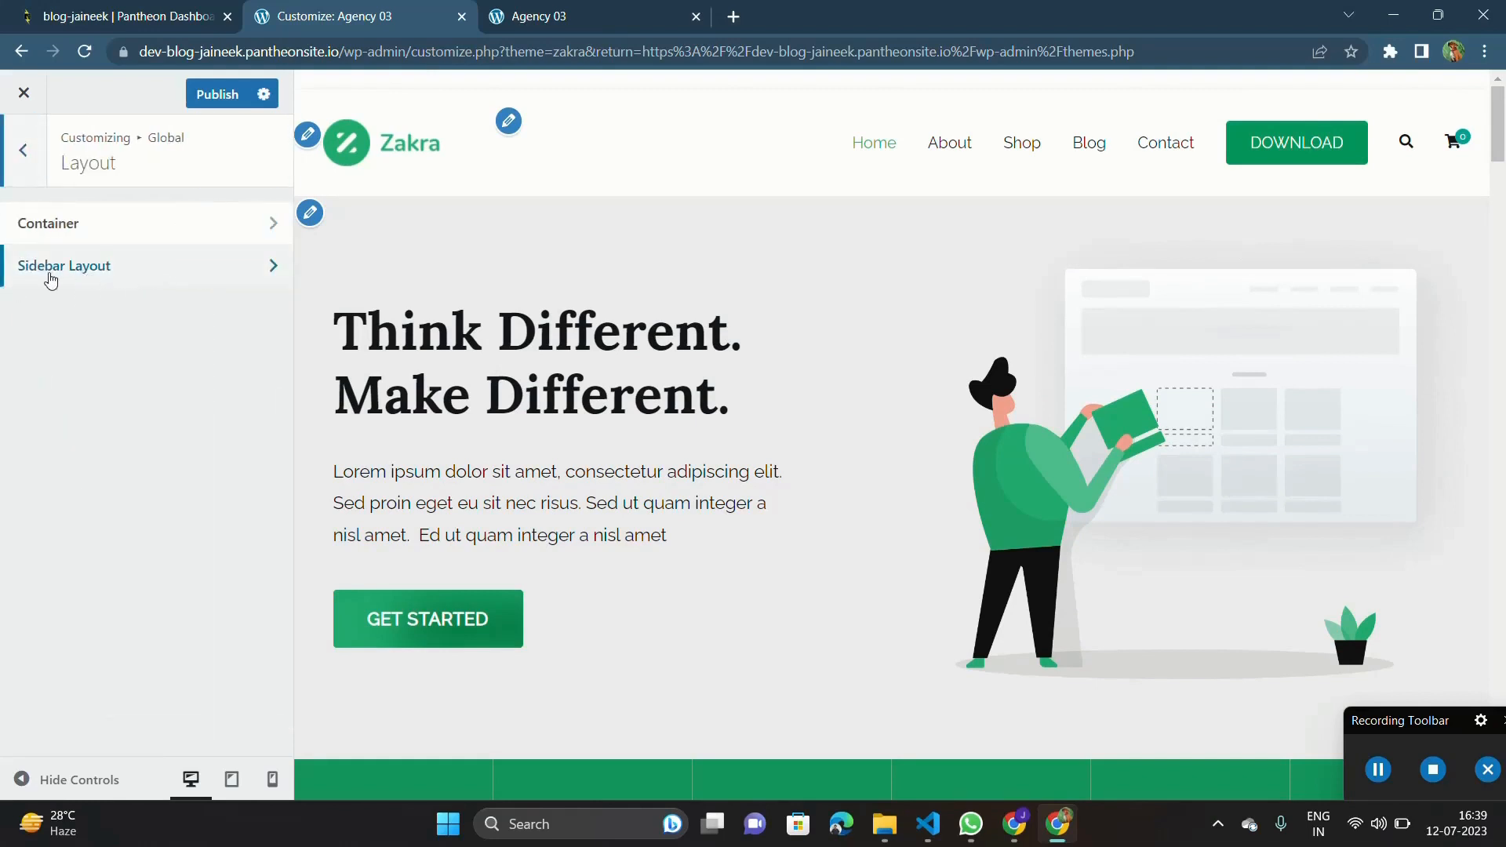
pyautogui.click(123, 264)
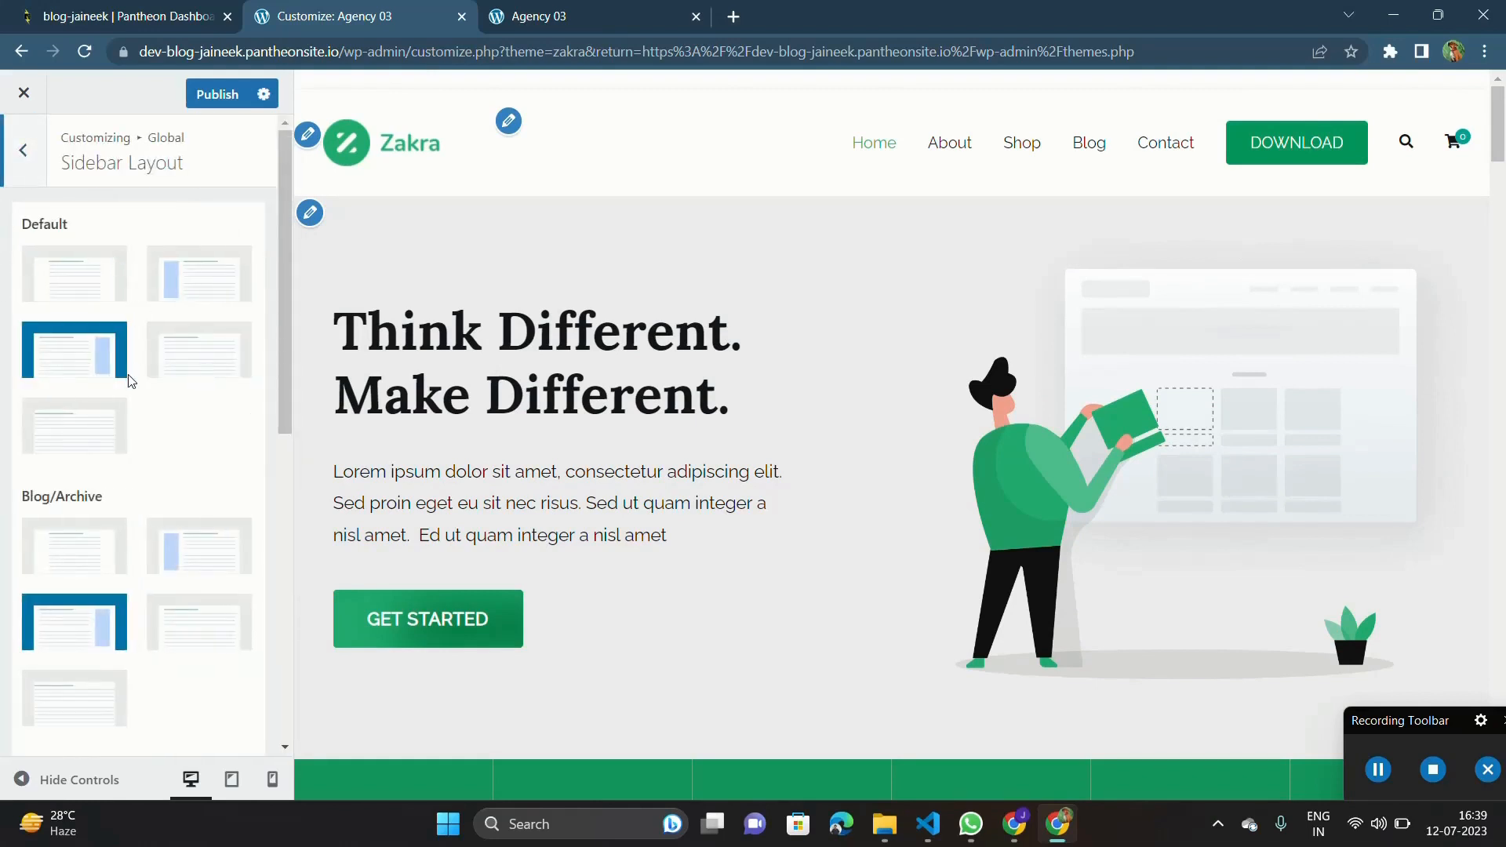
pyautogui.click(184, 359)
pyautogui.scroll(-10, 624, 441)
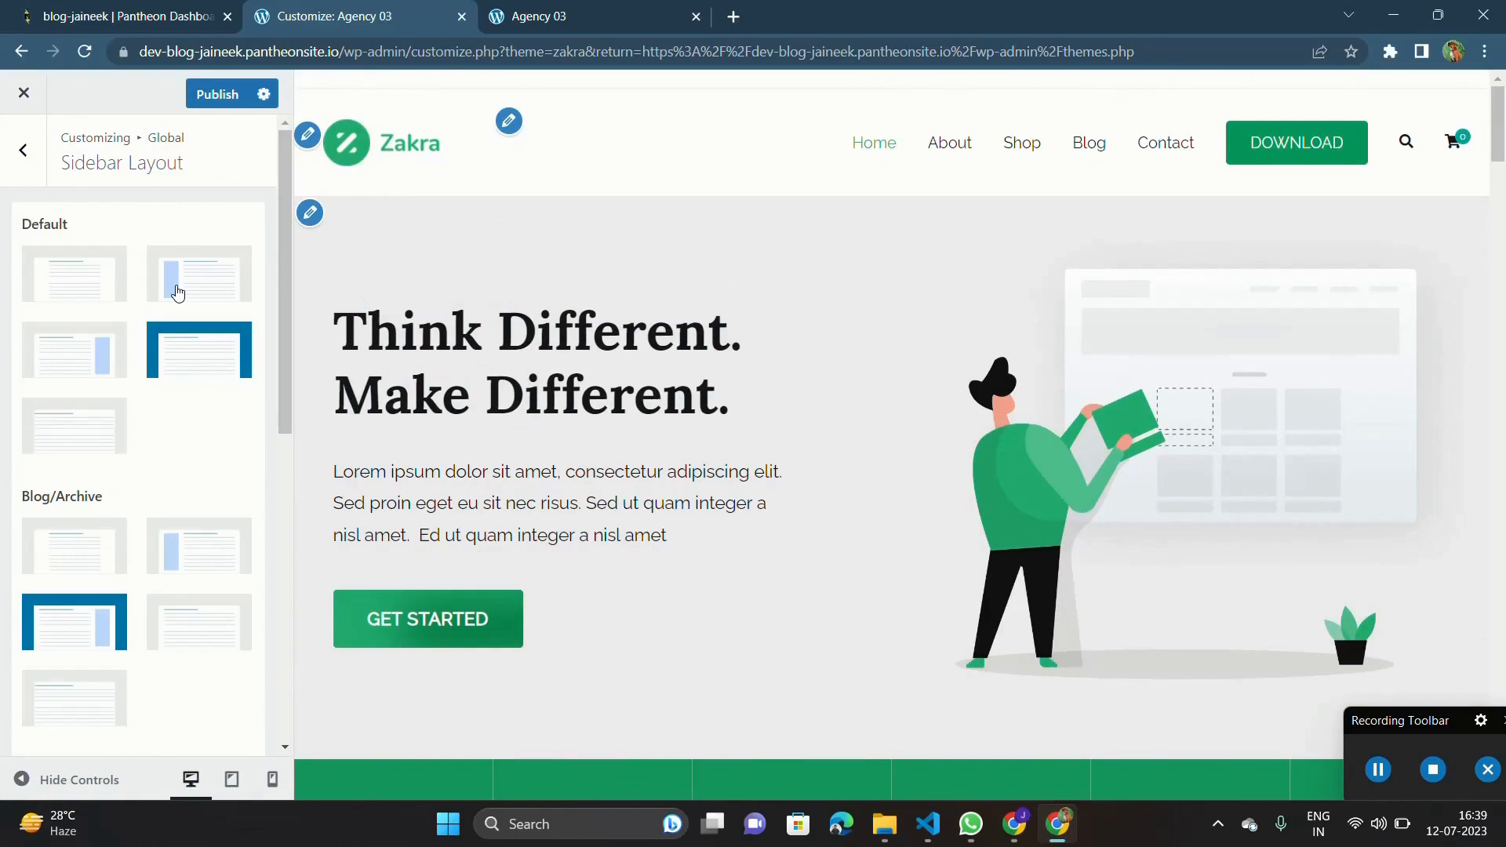
pyautogui.click(178, 292)
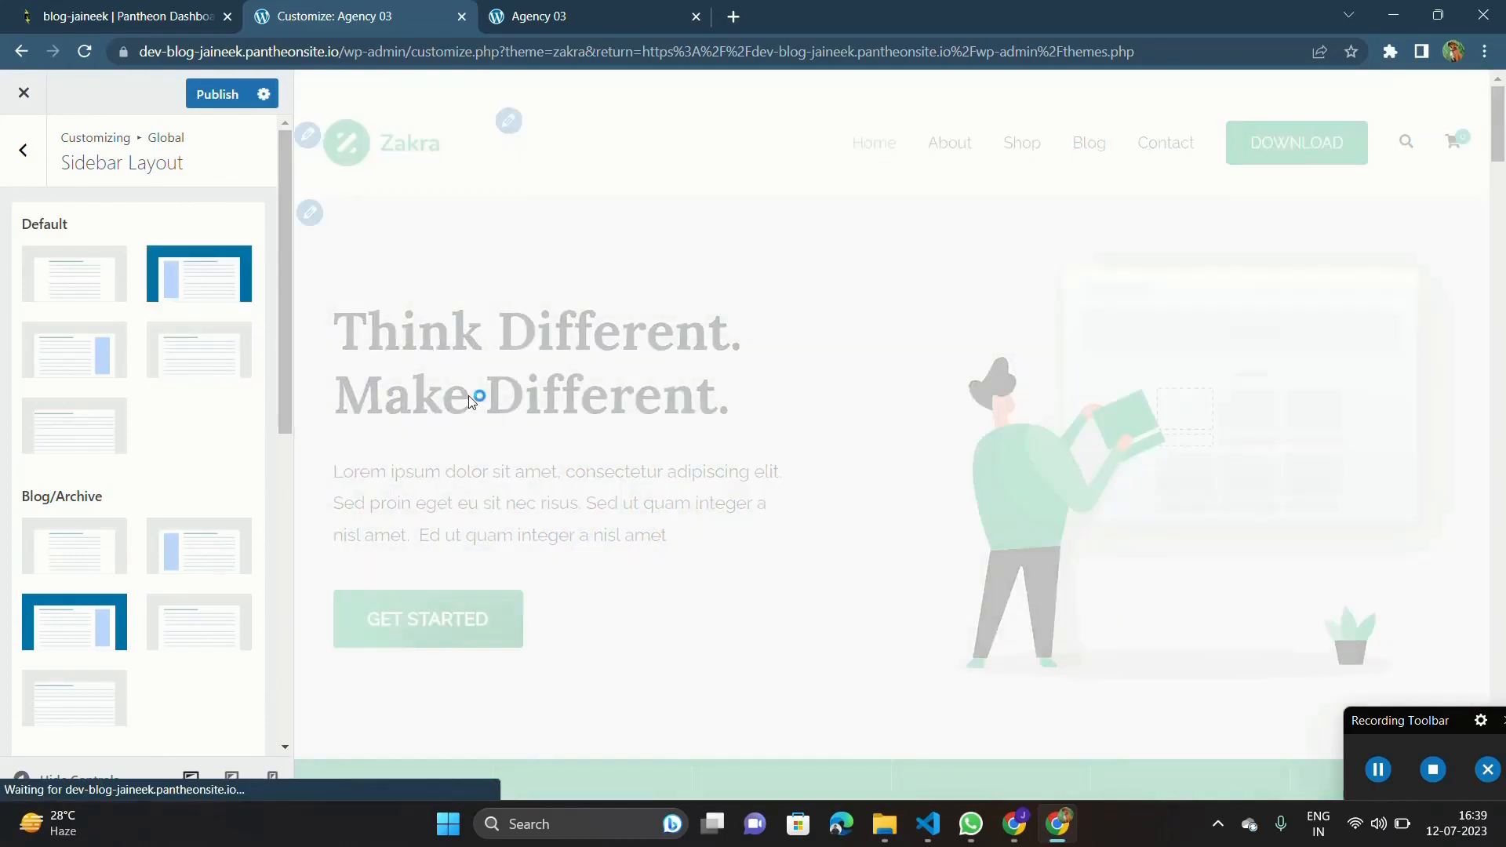
# Check the homepage preview with the left-sidebar layout, down to the Latest Posts & Articles section.
pyautogui.scroll(-19, 470, 400)
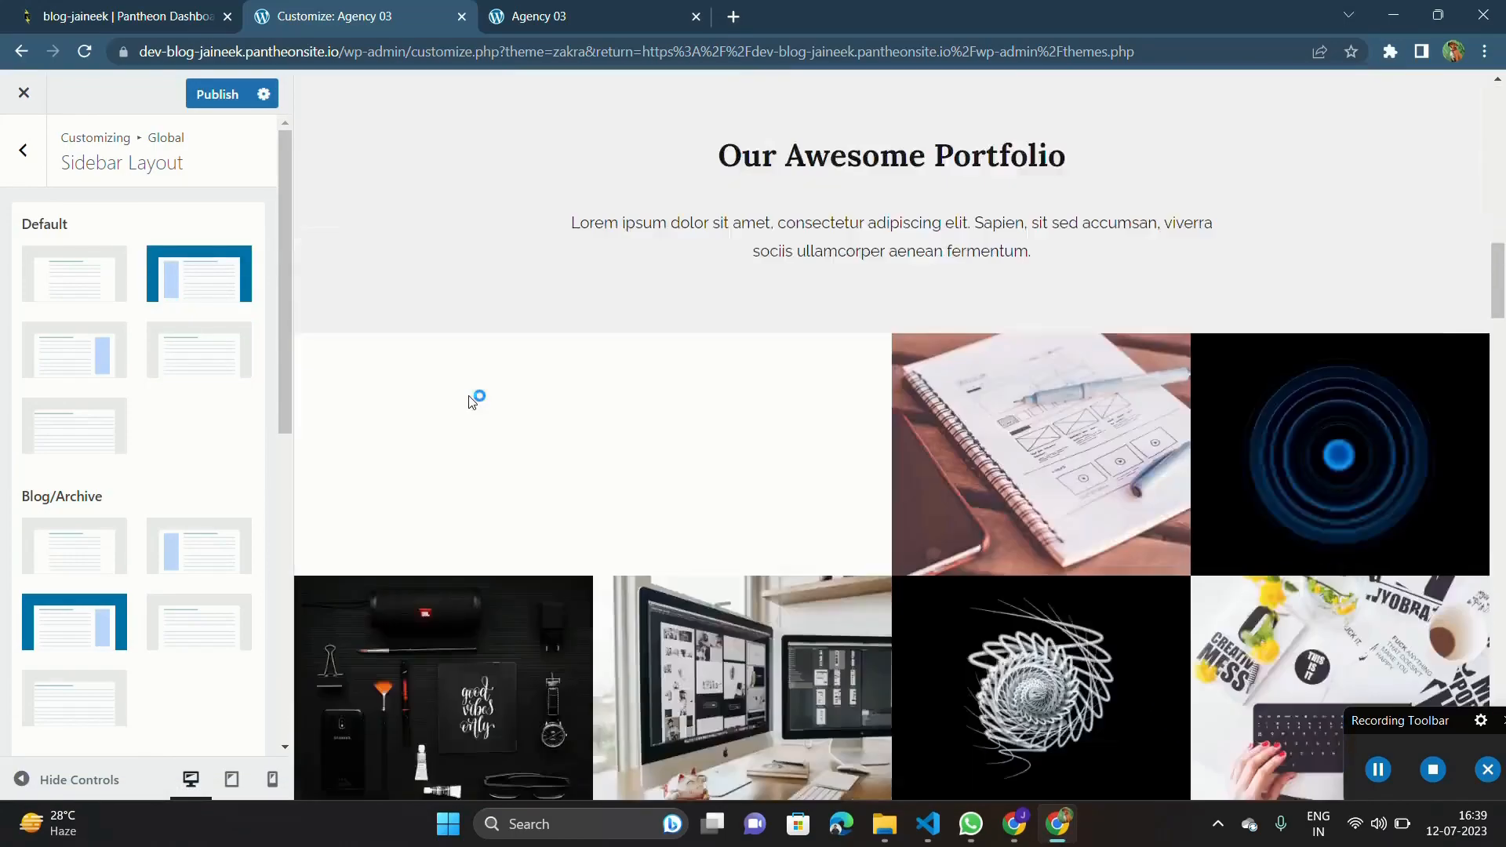
pyautogui.scroll(-15, 471, 400)
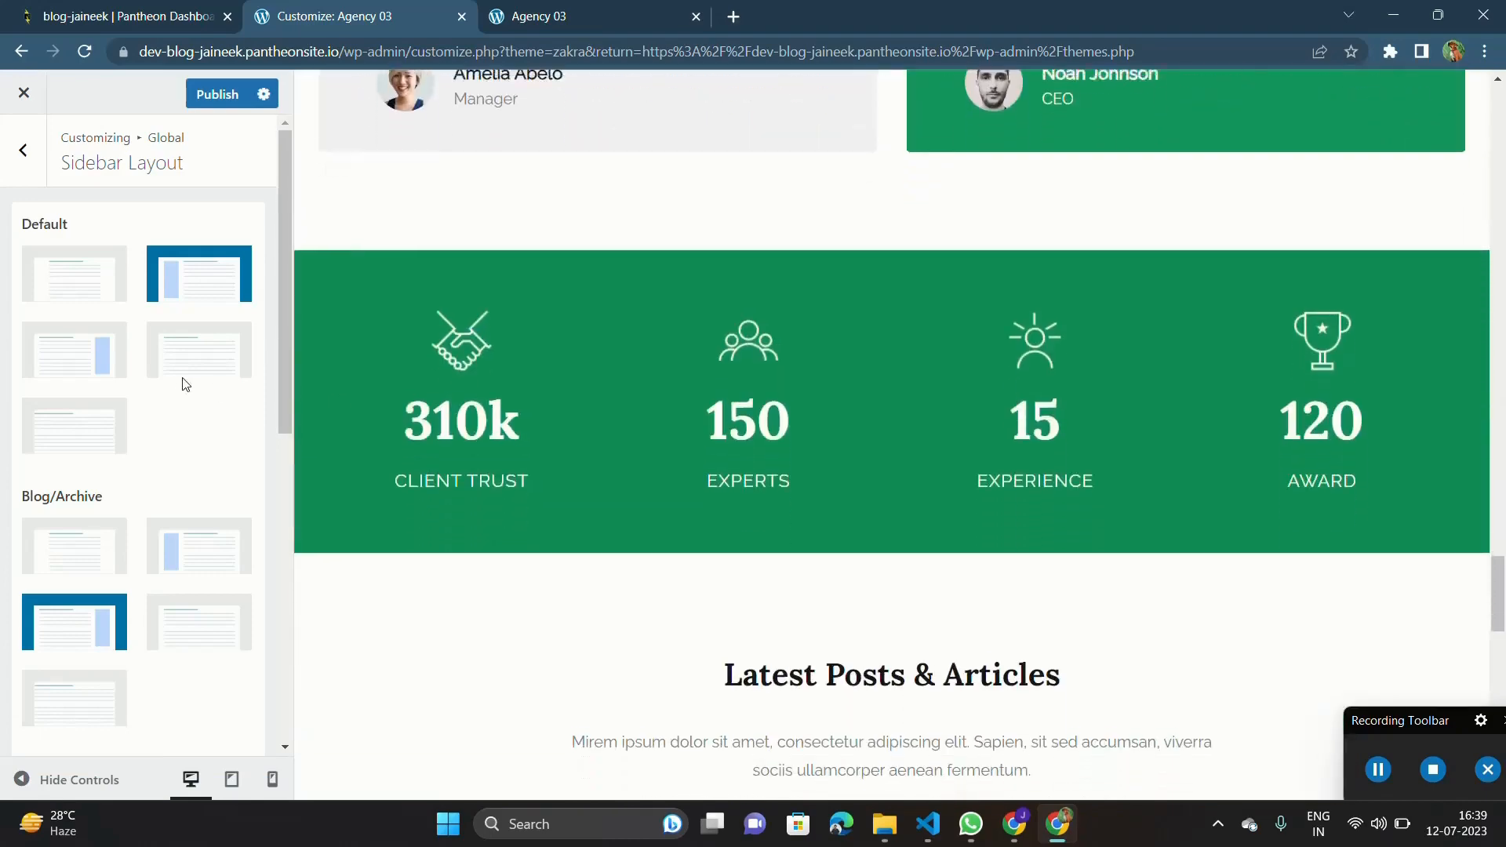
pyautogui.scroll(-8, 118, 444)
pyautogui.scroll(8, 81, 354)
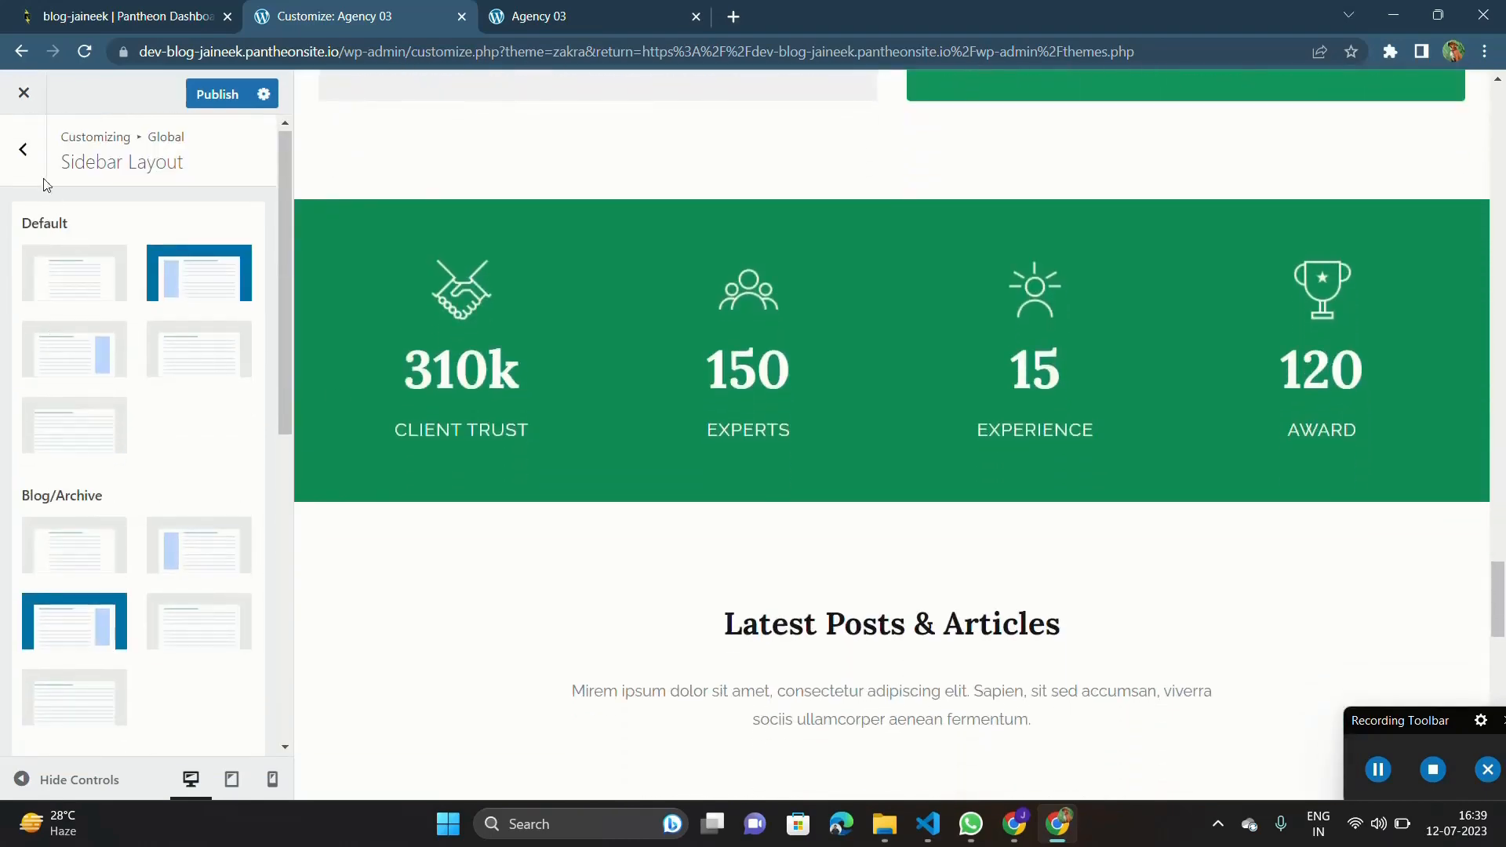
# Look at the available global Typography sections and return to the Global settings.
pyautogui.click(24, 154)
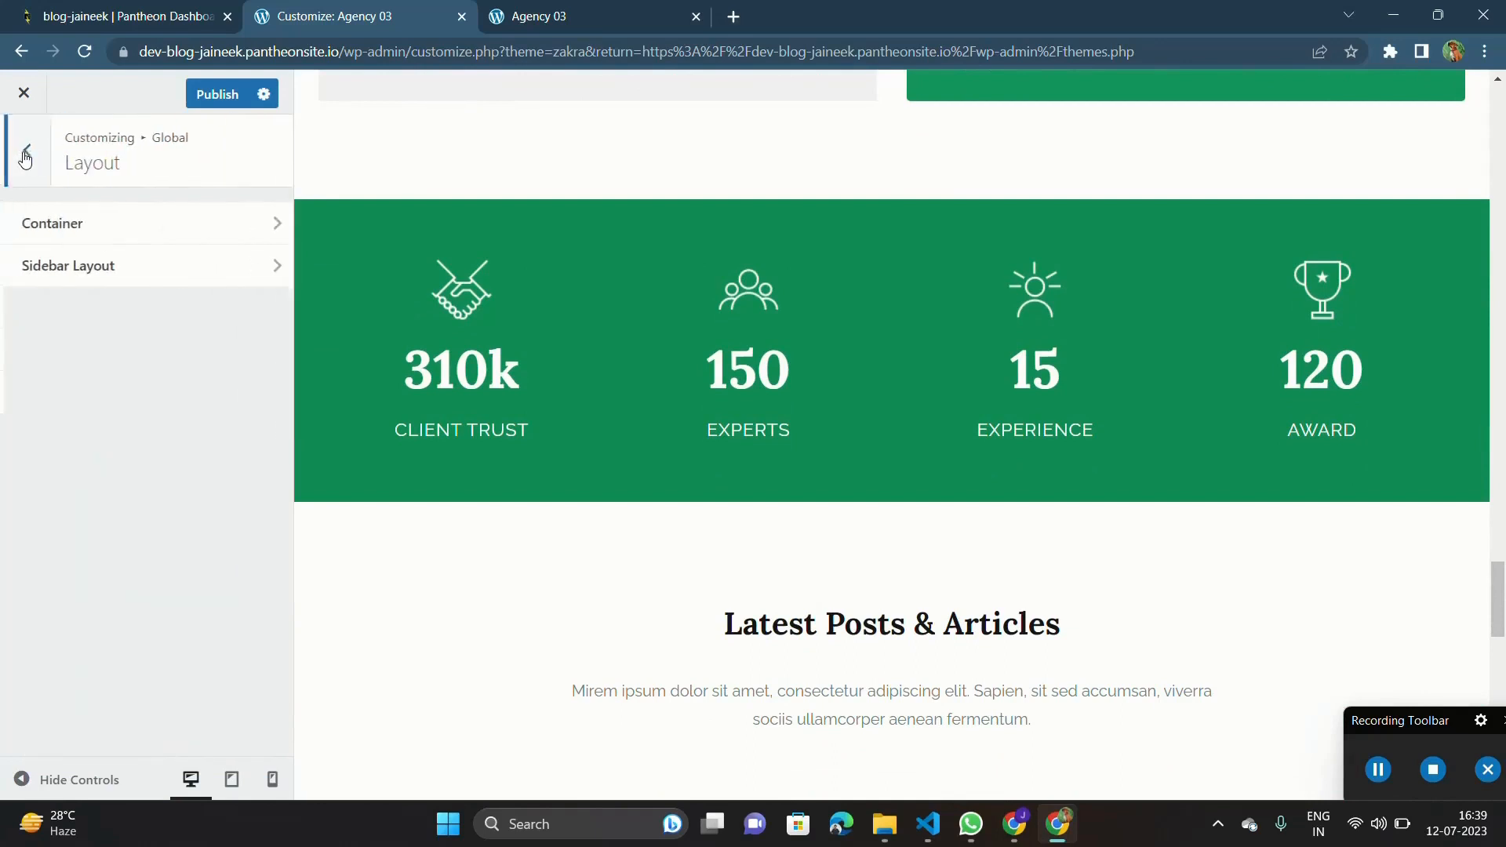
pyautogui.click(24, 154)
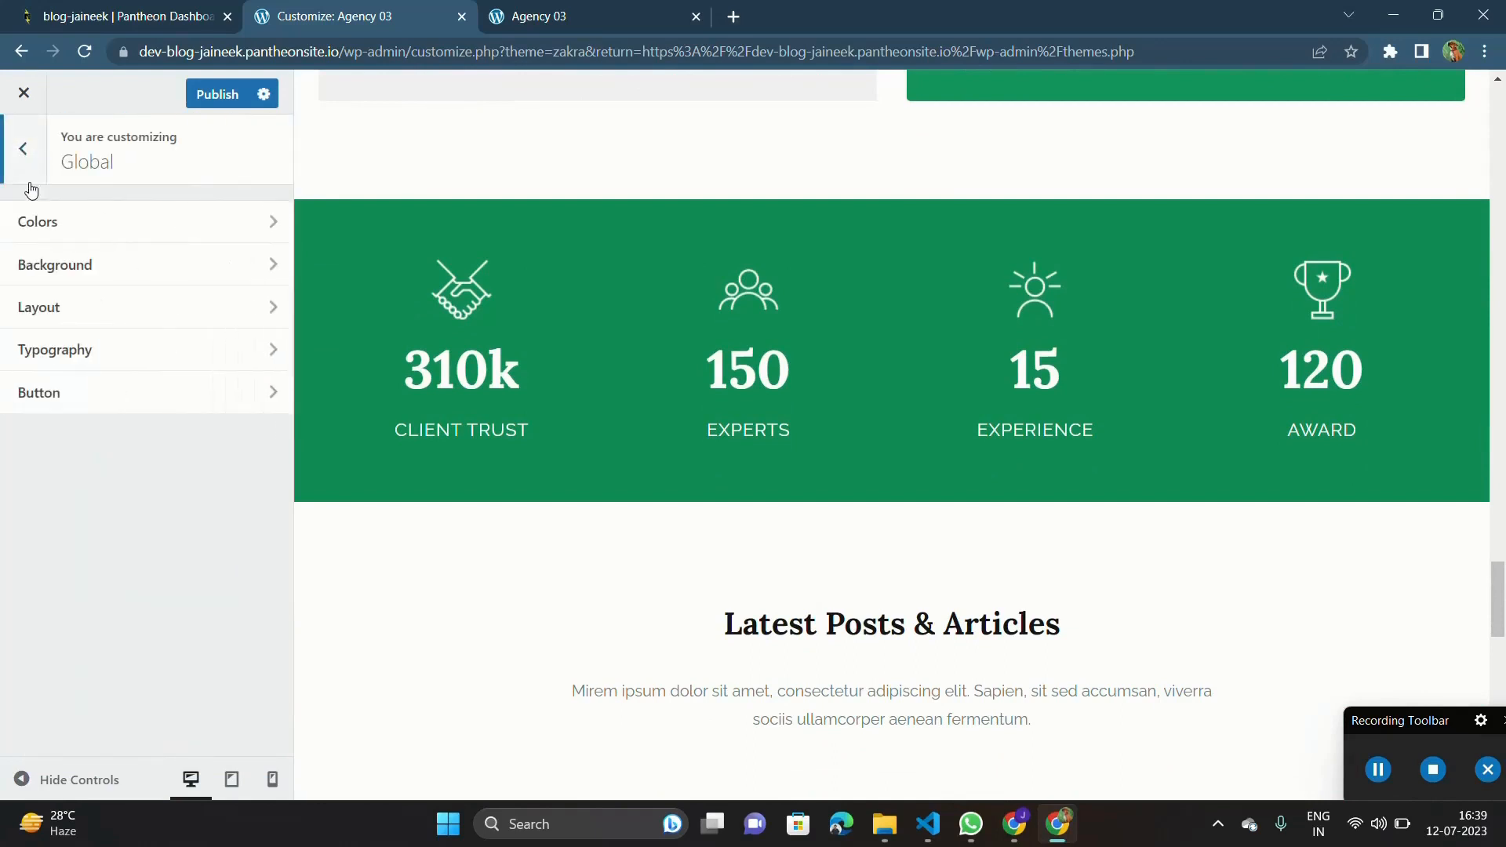
pyautogui.click(106, 367)
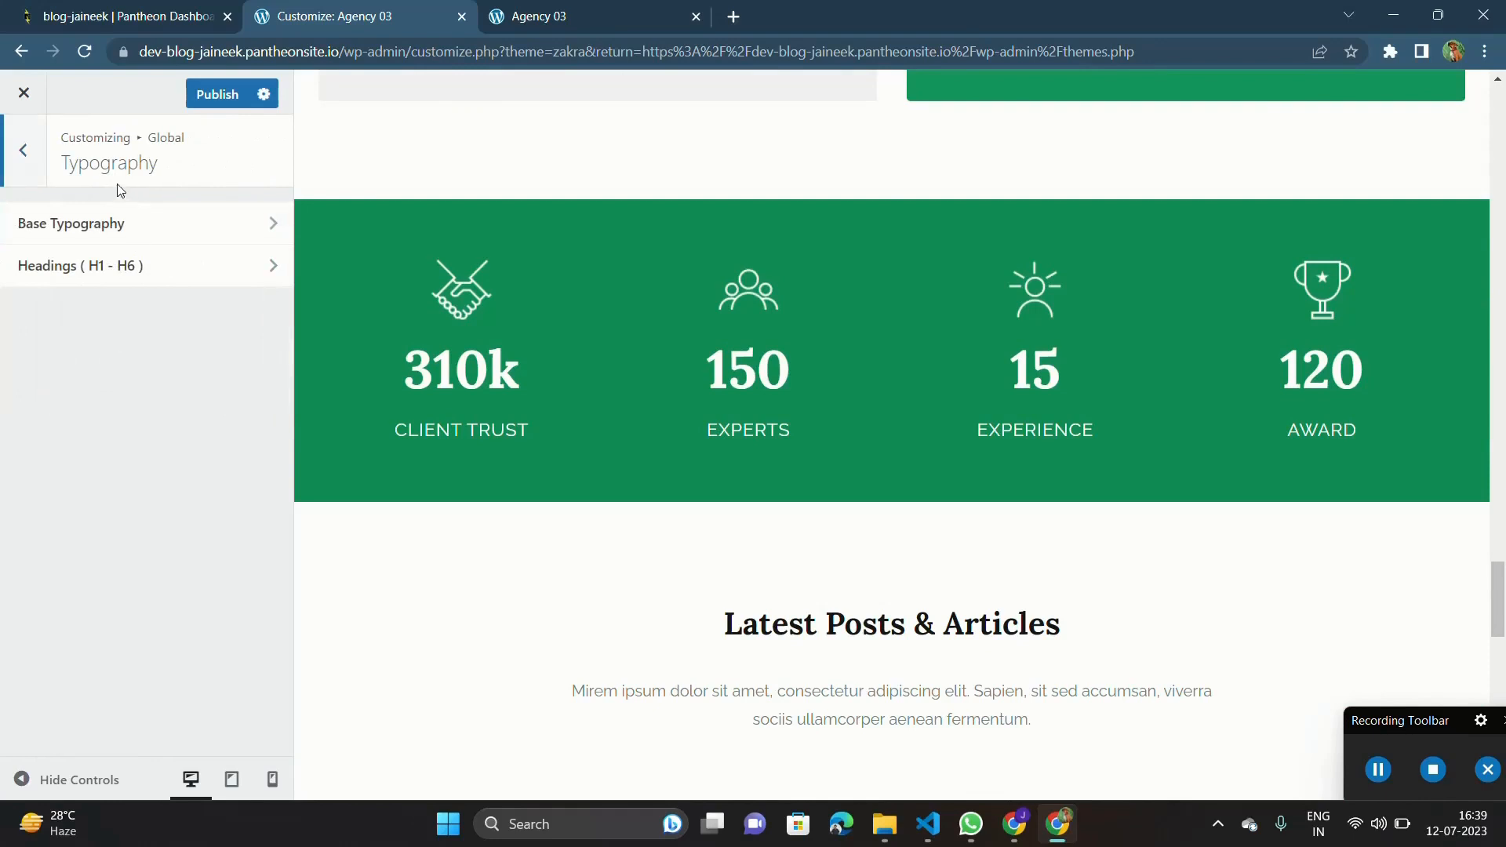
pyautogui.click(32, 156)
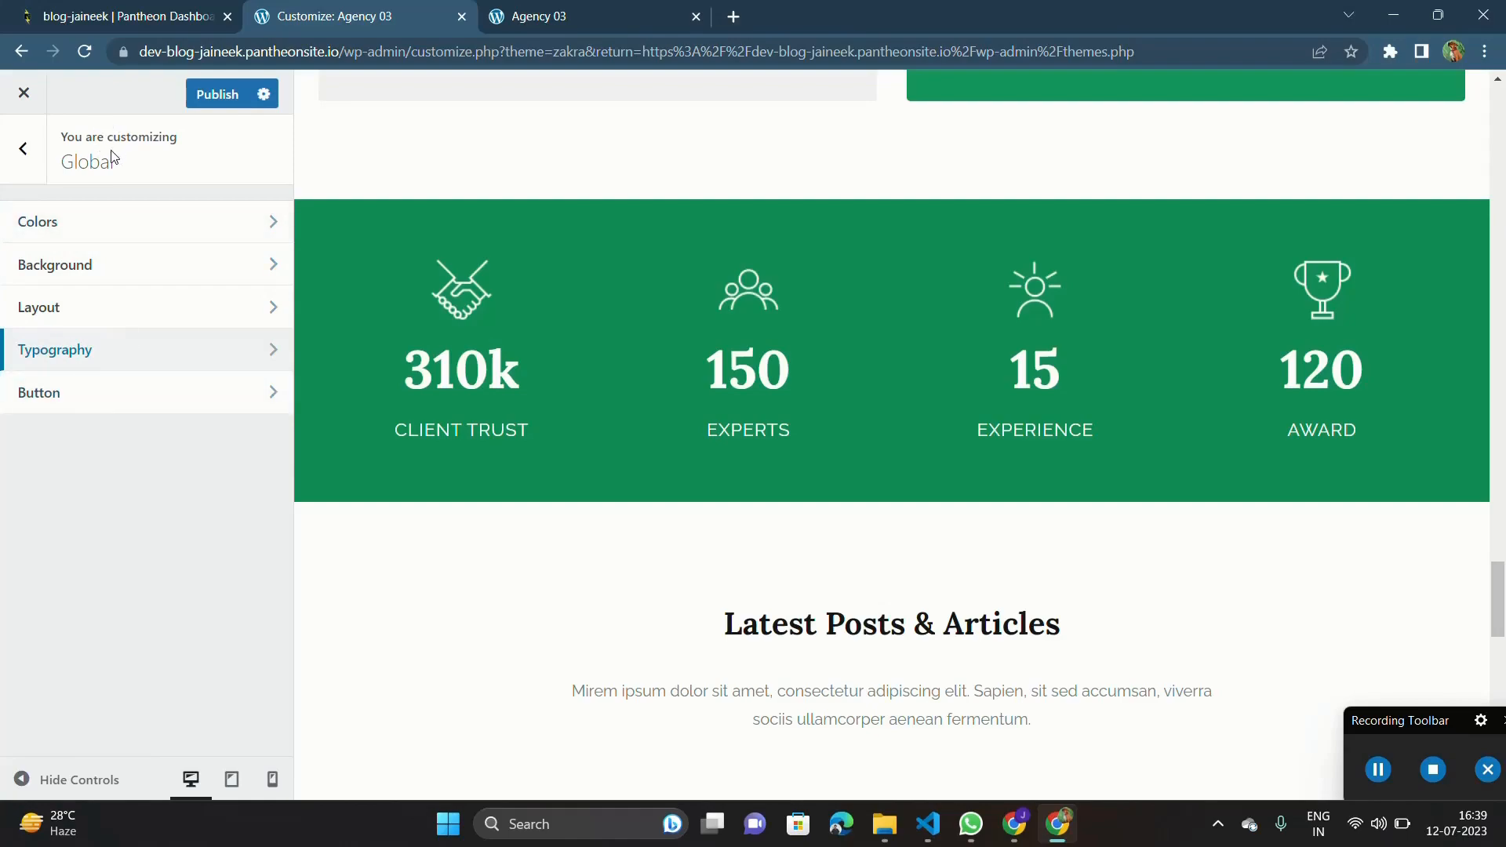
pyautogui.scroll(20, 511, 350)
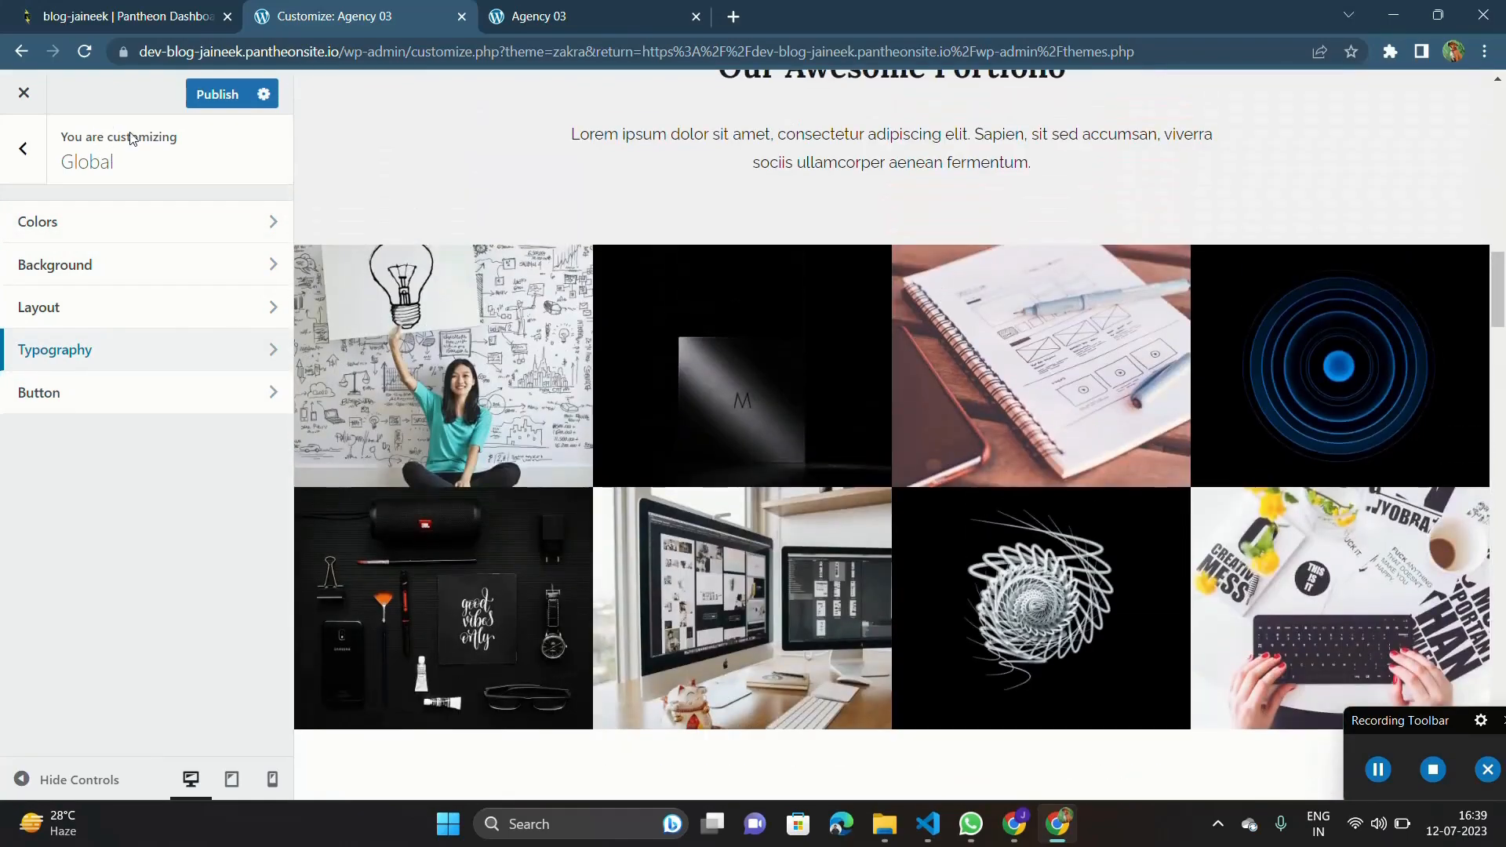
# In the Header Media settings, add the stadium picture from the media library as the header image, cropped to the suggested area.
pyautogui.click(23, 149)
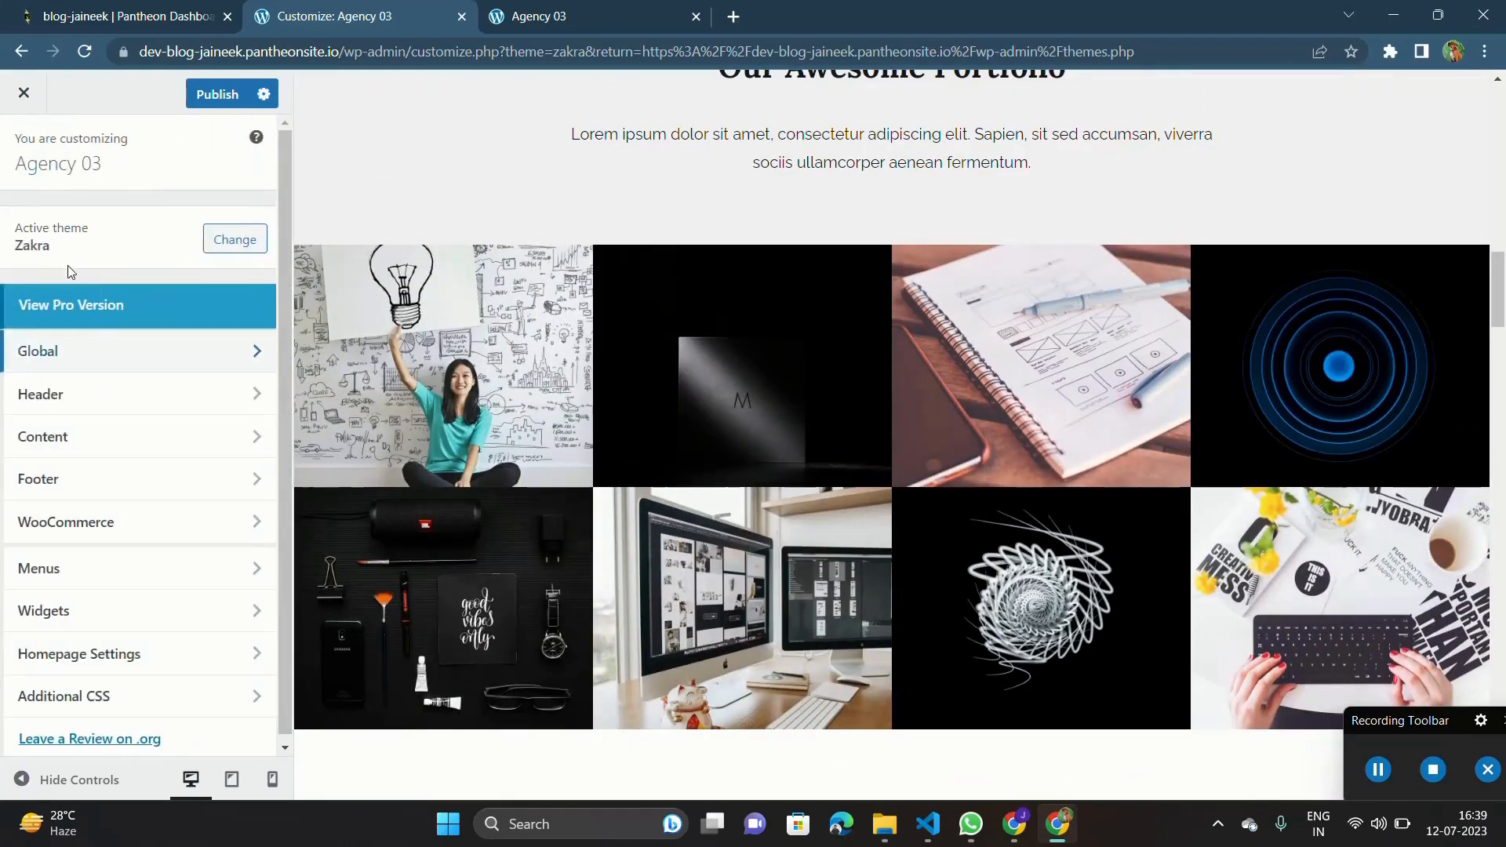
pyautogui.click(77, 400)
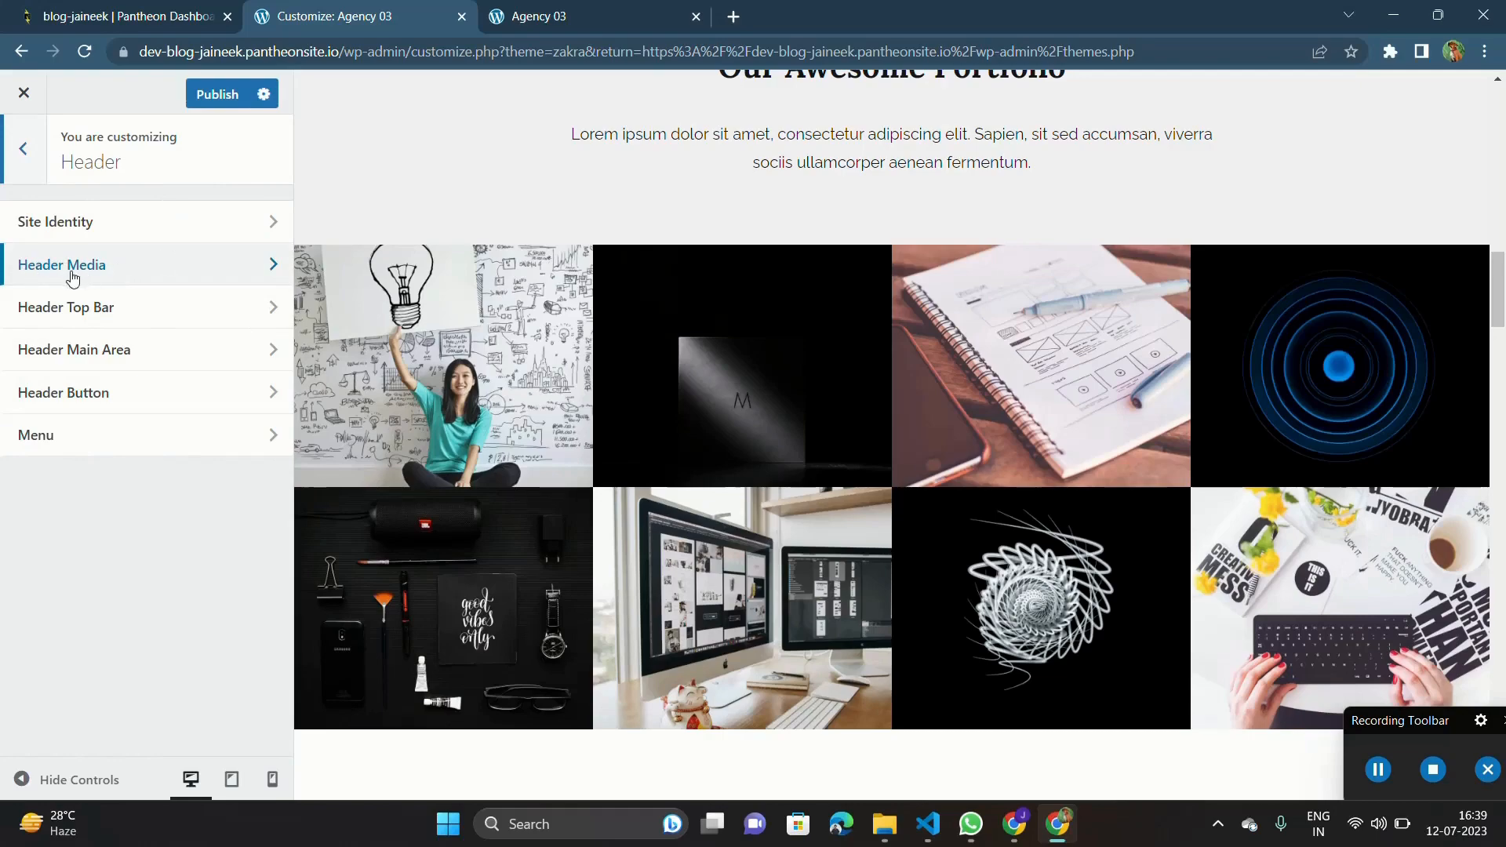
pyautogui.click(79, 275)
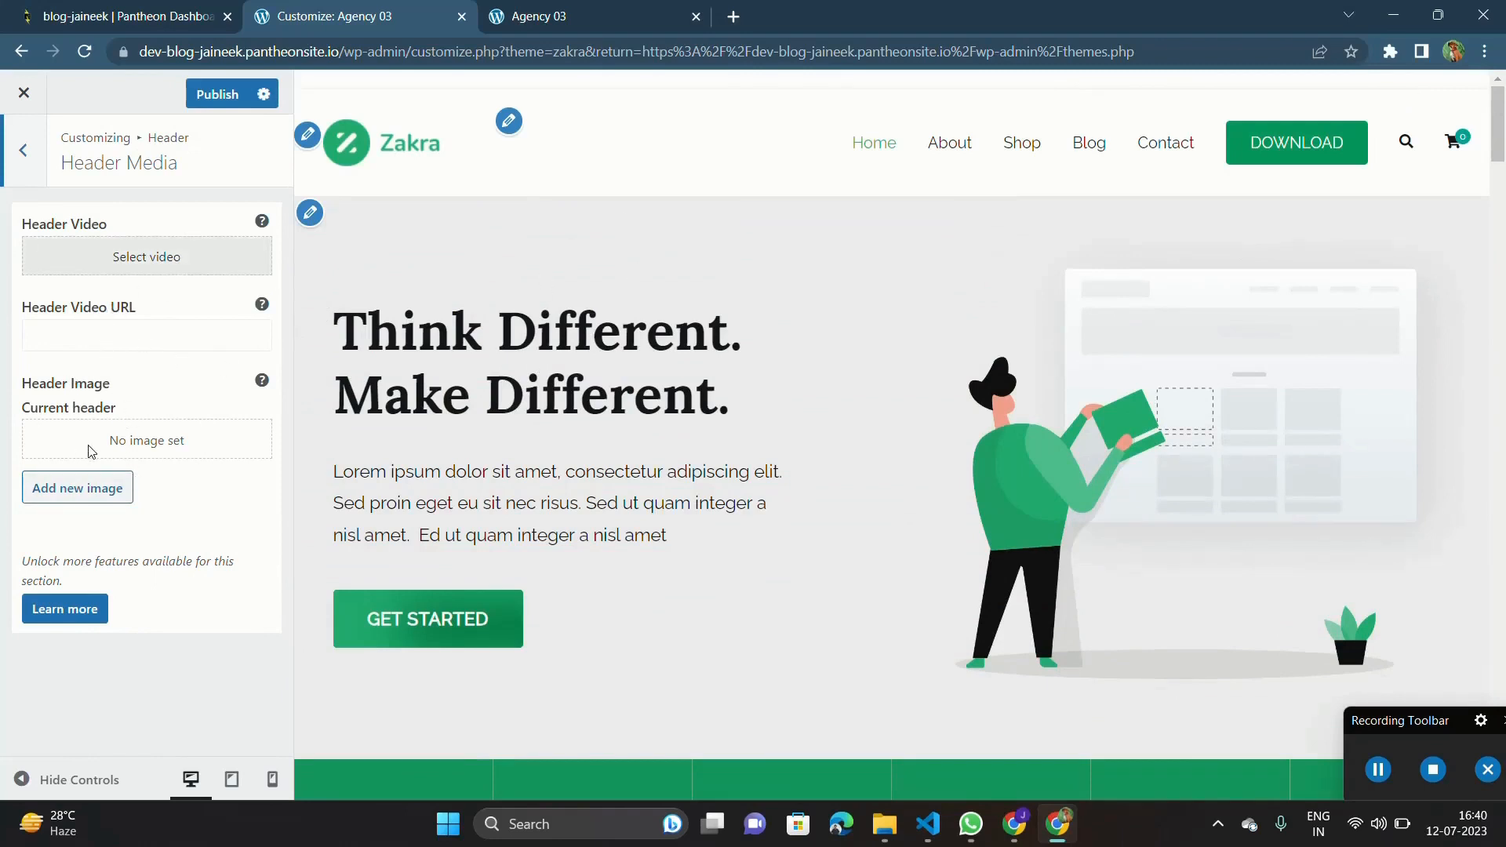
pyautogui.click(87, 489)
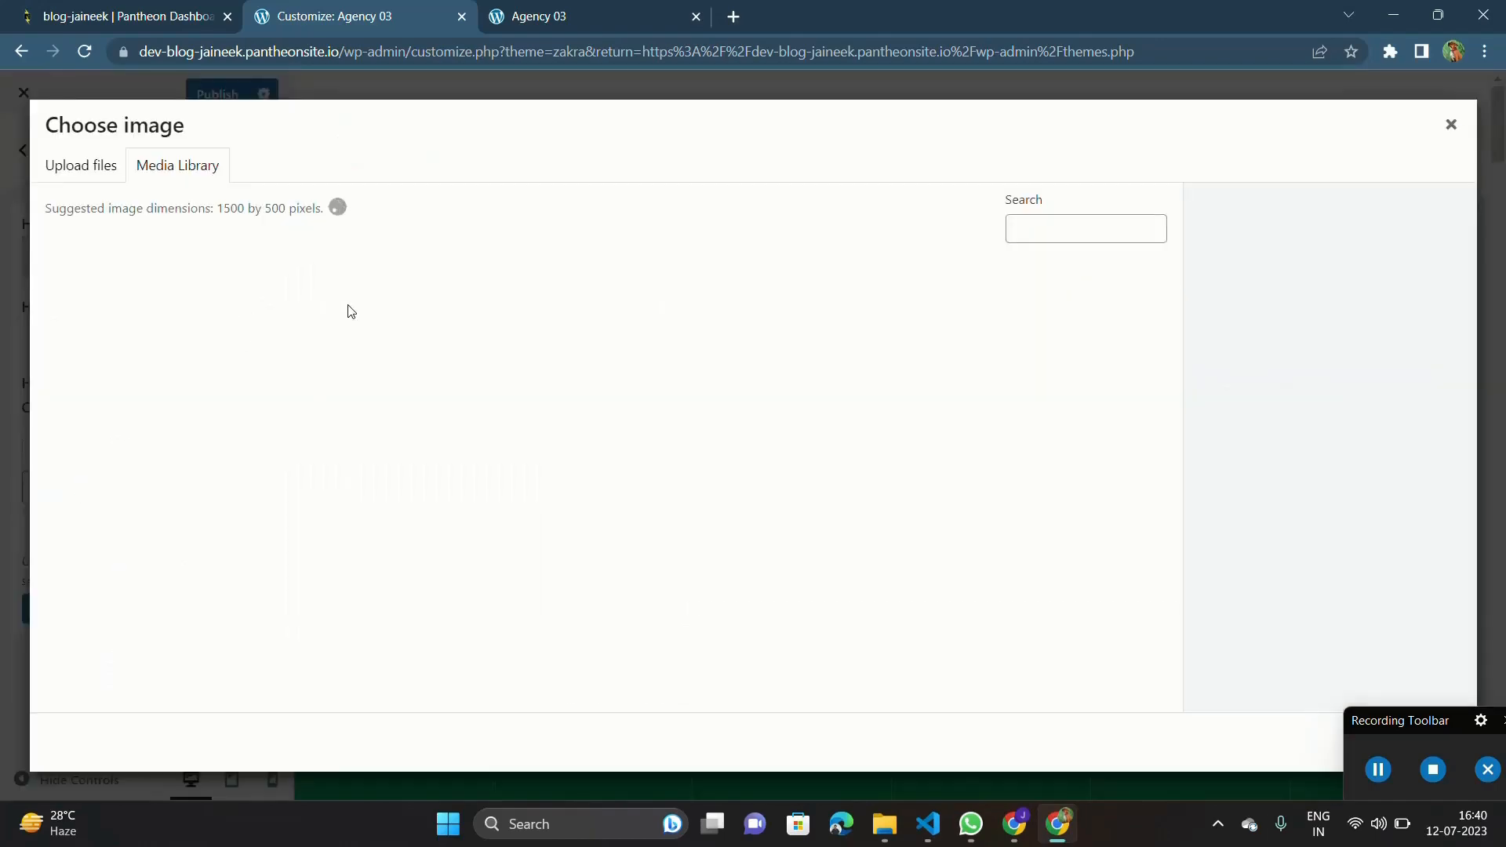
pyautogui.click(146, 313)
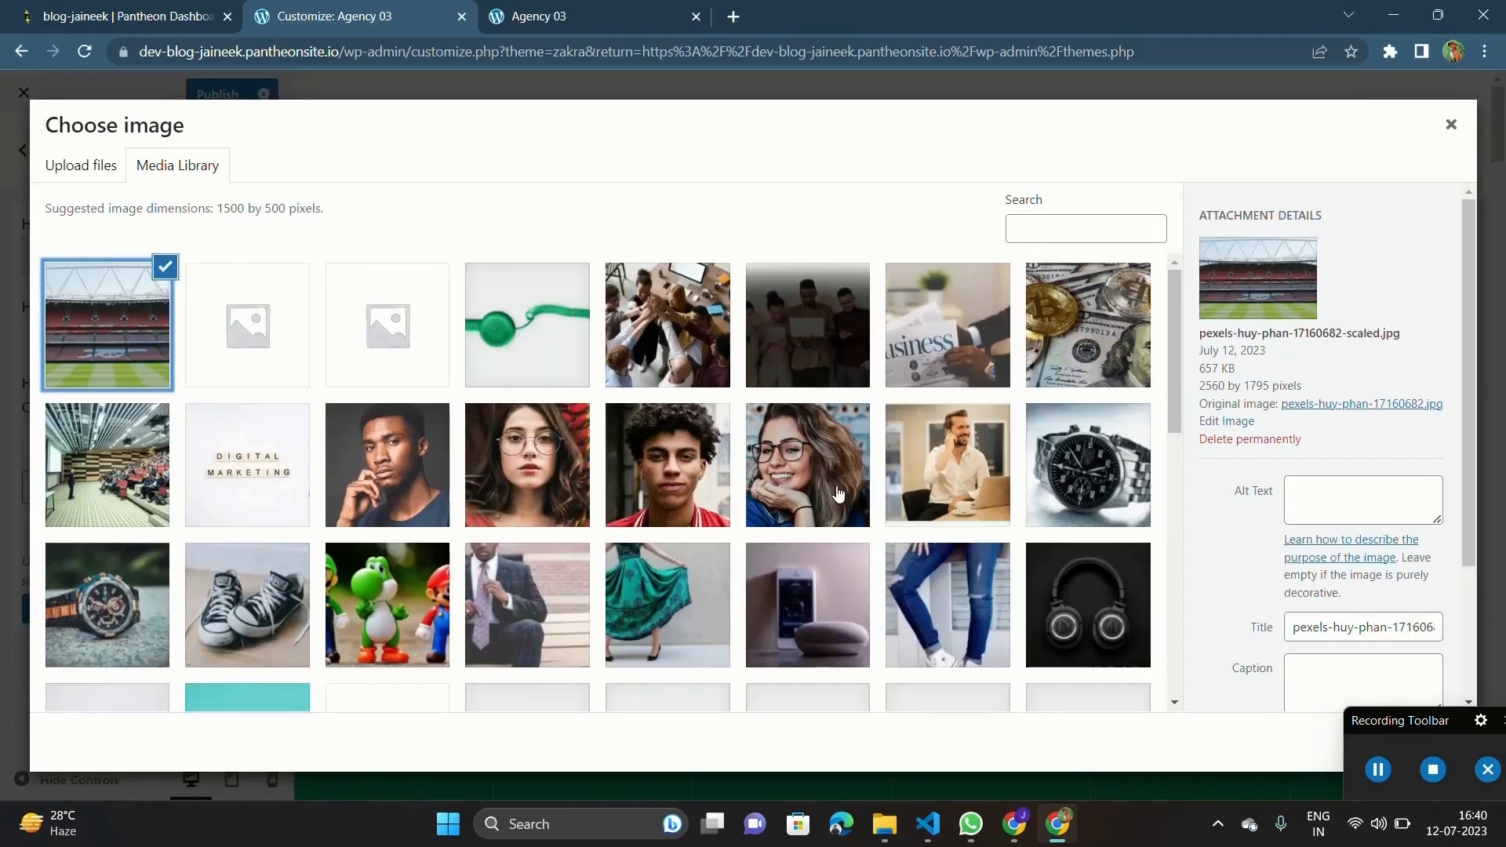
pyautogui.moveTo(1410, 726); pyautogui.dragTo(1114, 740)
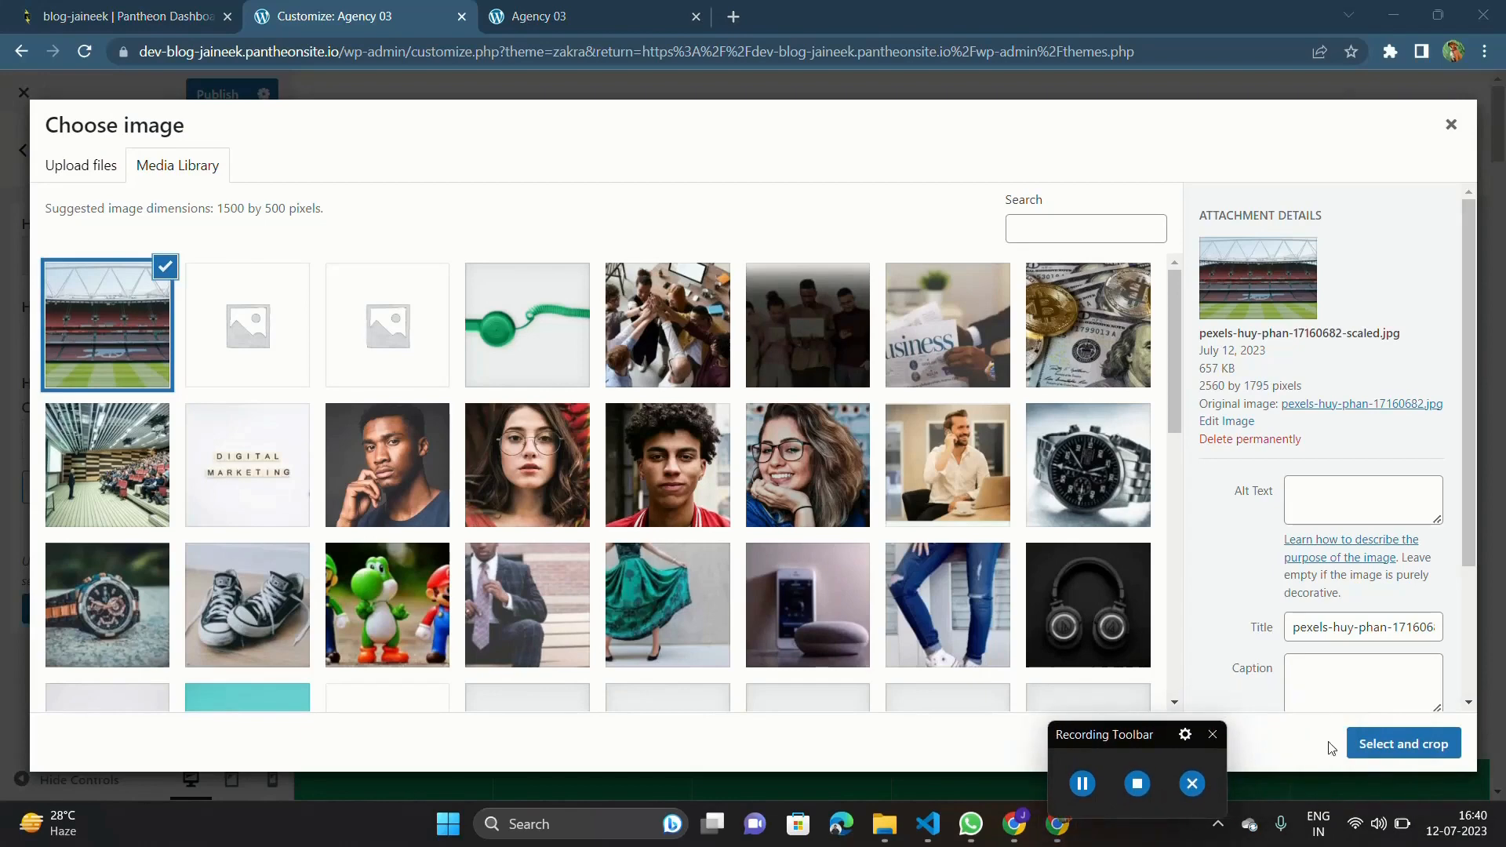
pyautogui.click(1404, 743)
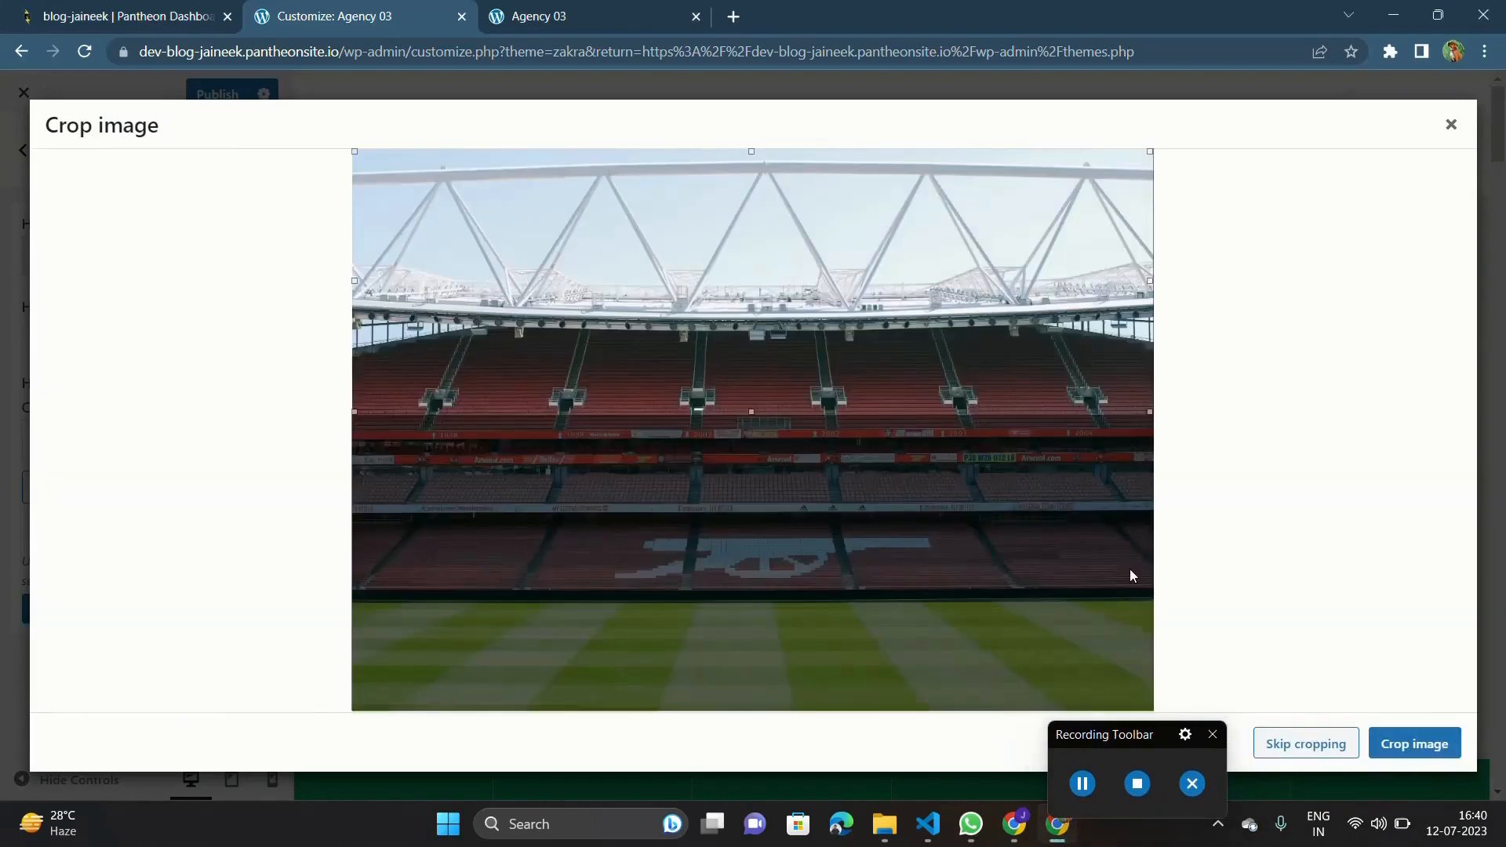
pyautogui.click(1401, 742)
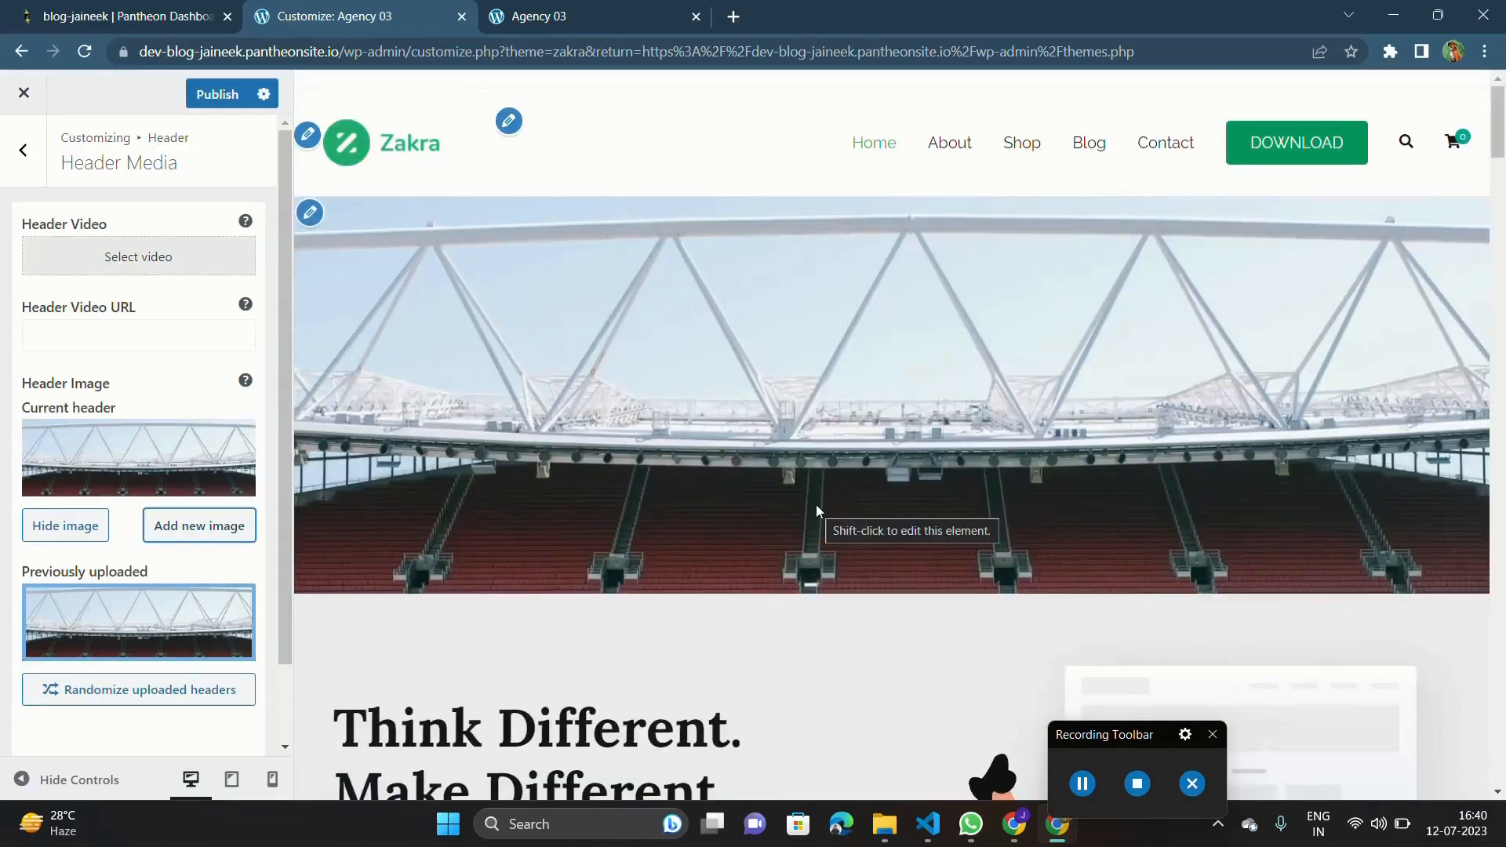
# Examine the homepage preview with the new header image and review the remaining Header Media options.
pyautogui.scroll(-4, 816, 505)
pyautogui.scroll(4, 816, 505)
pyautogui.scroll(-5, 828, 500)
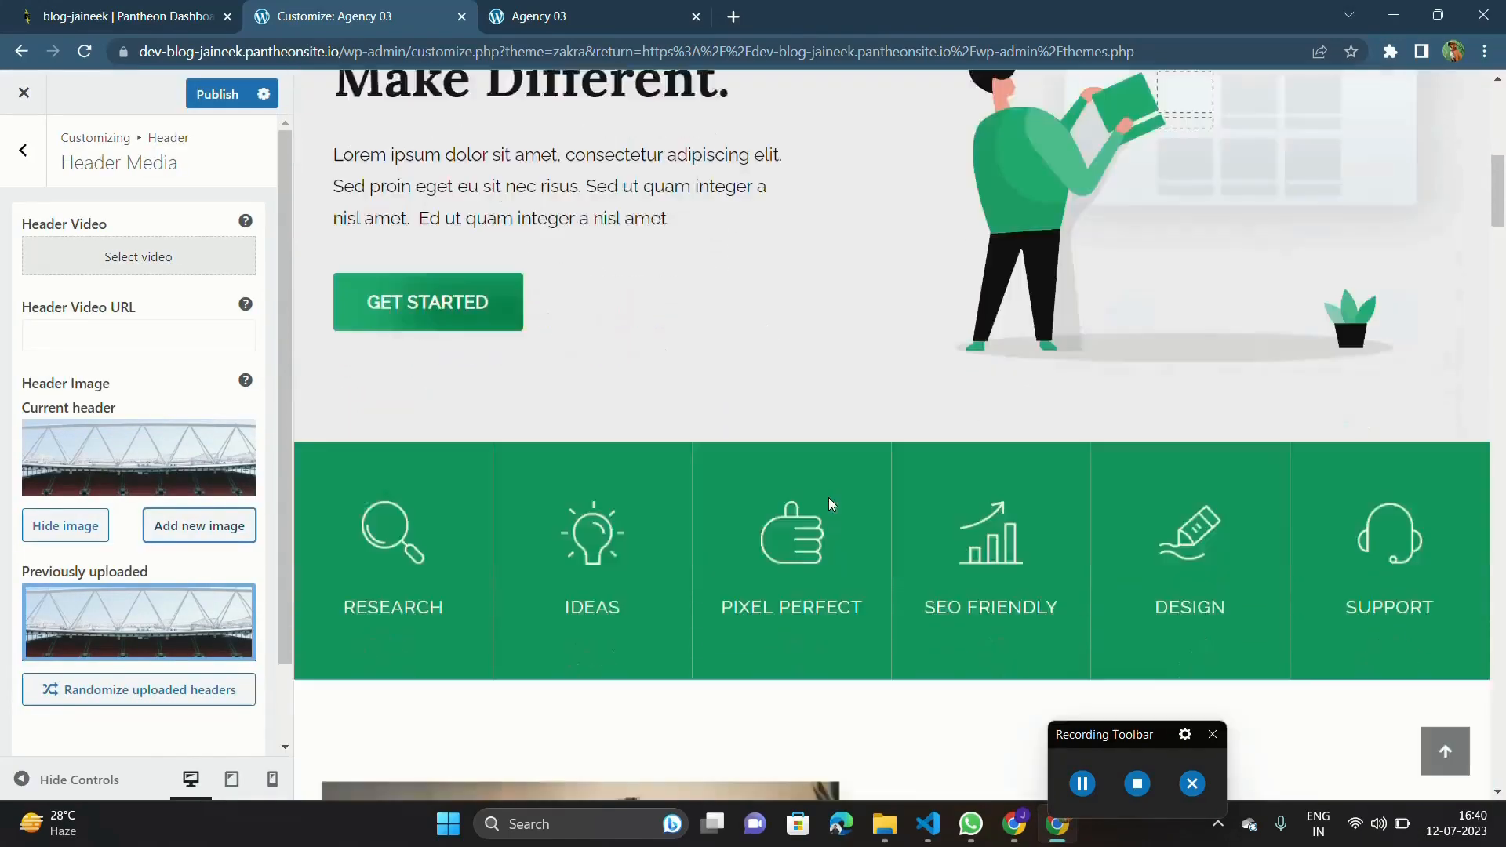
pyautogui.scroll(5, 828, 500)
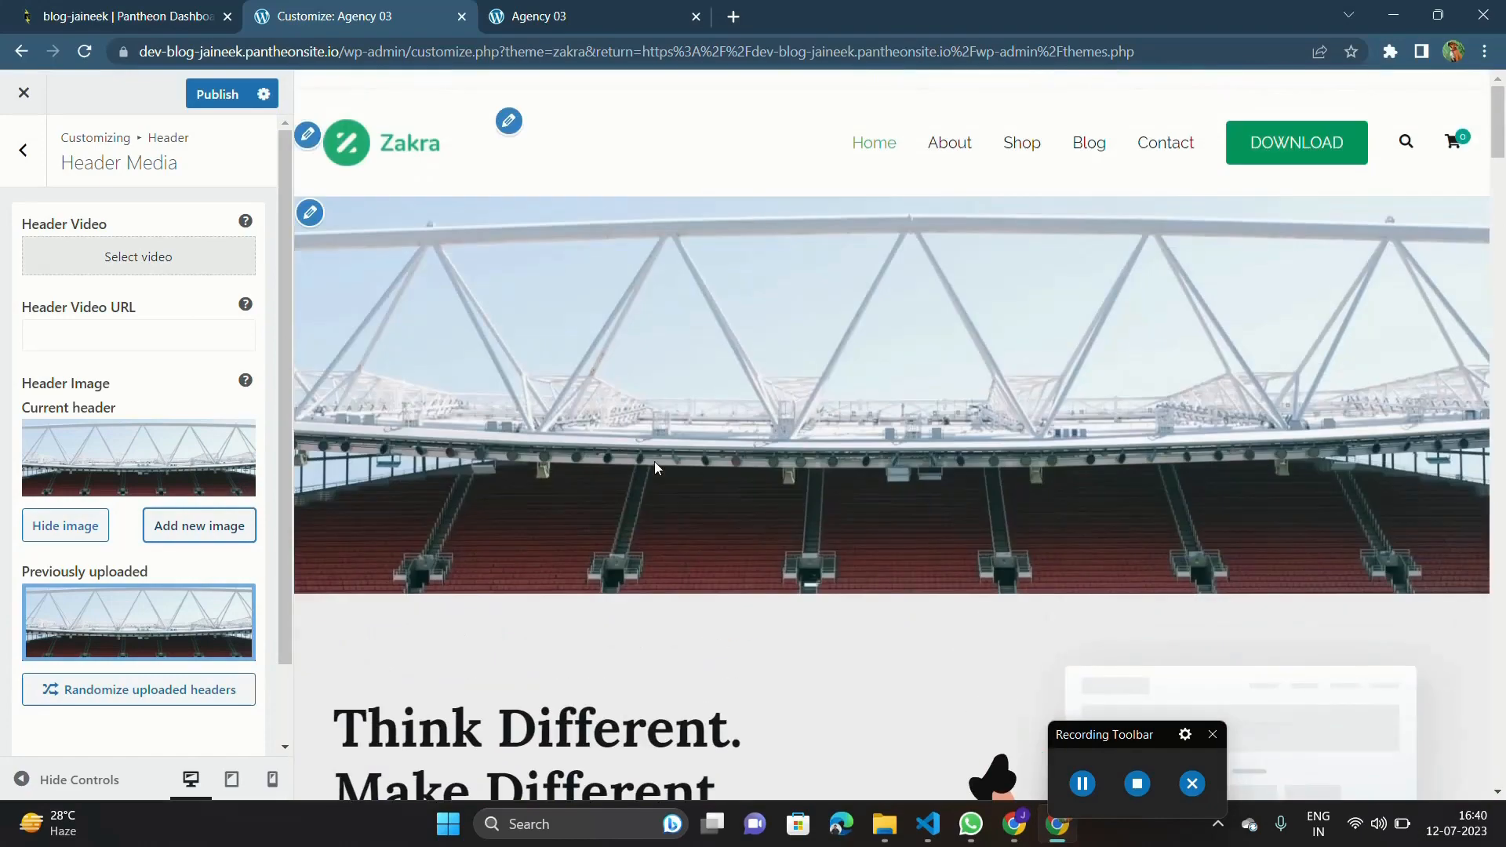
pyautogui.scroll(-7, 703, 559)
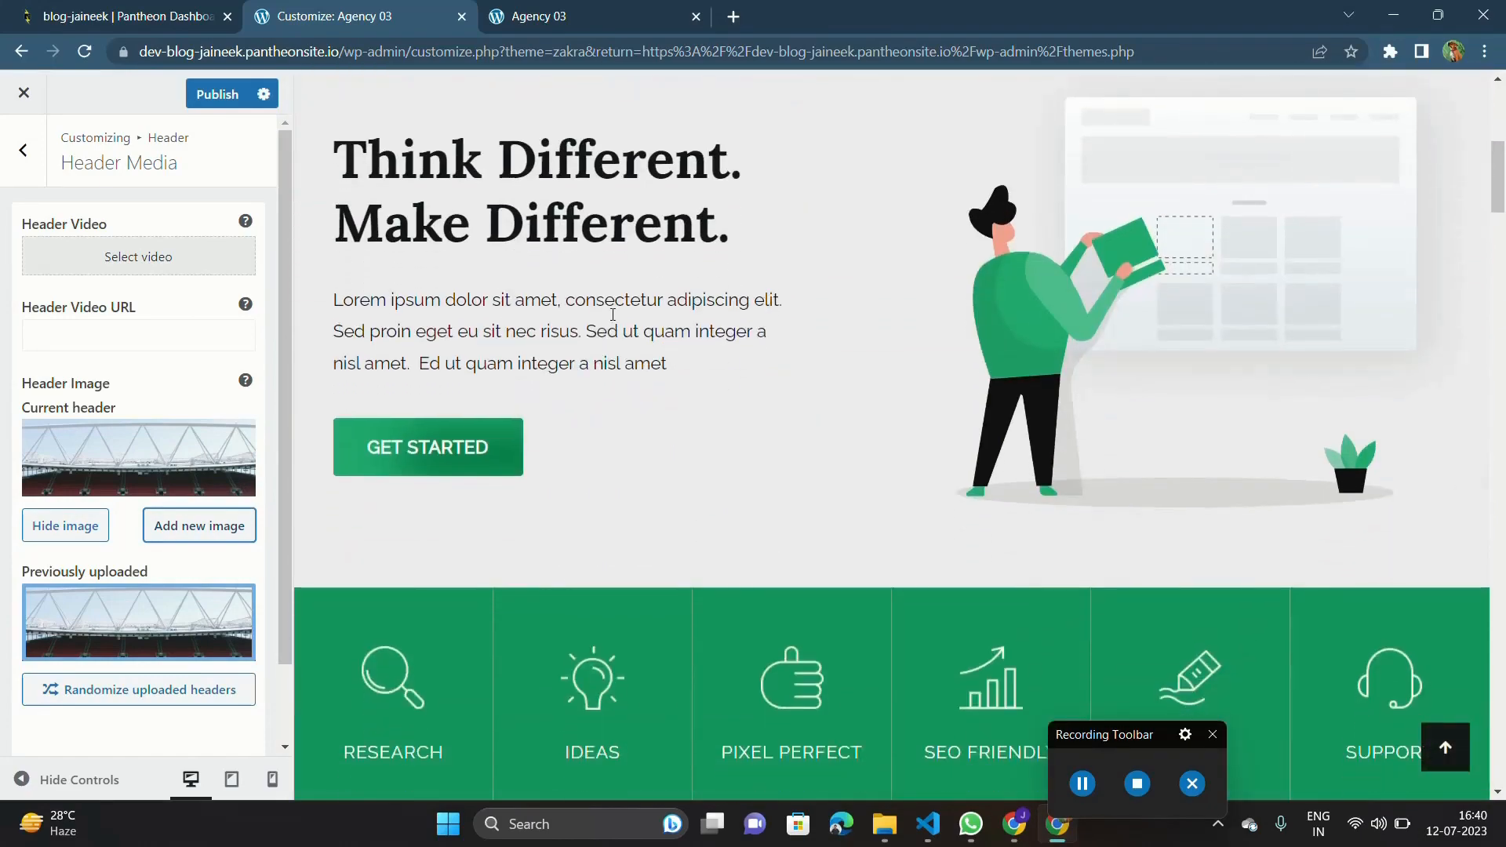
pyautogui.scroll(7, 651, 361)
pyautogui.scroll(-2, 652, 361)
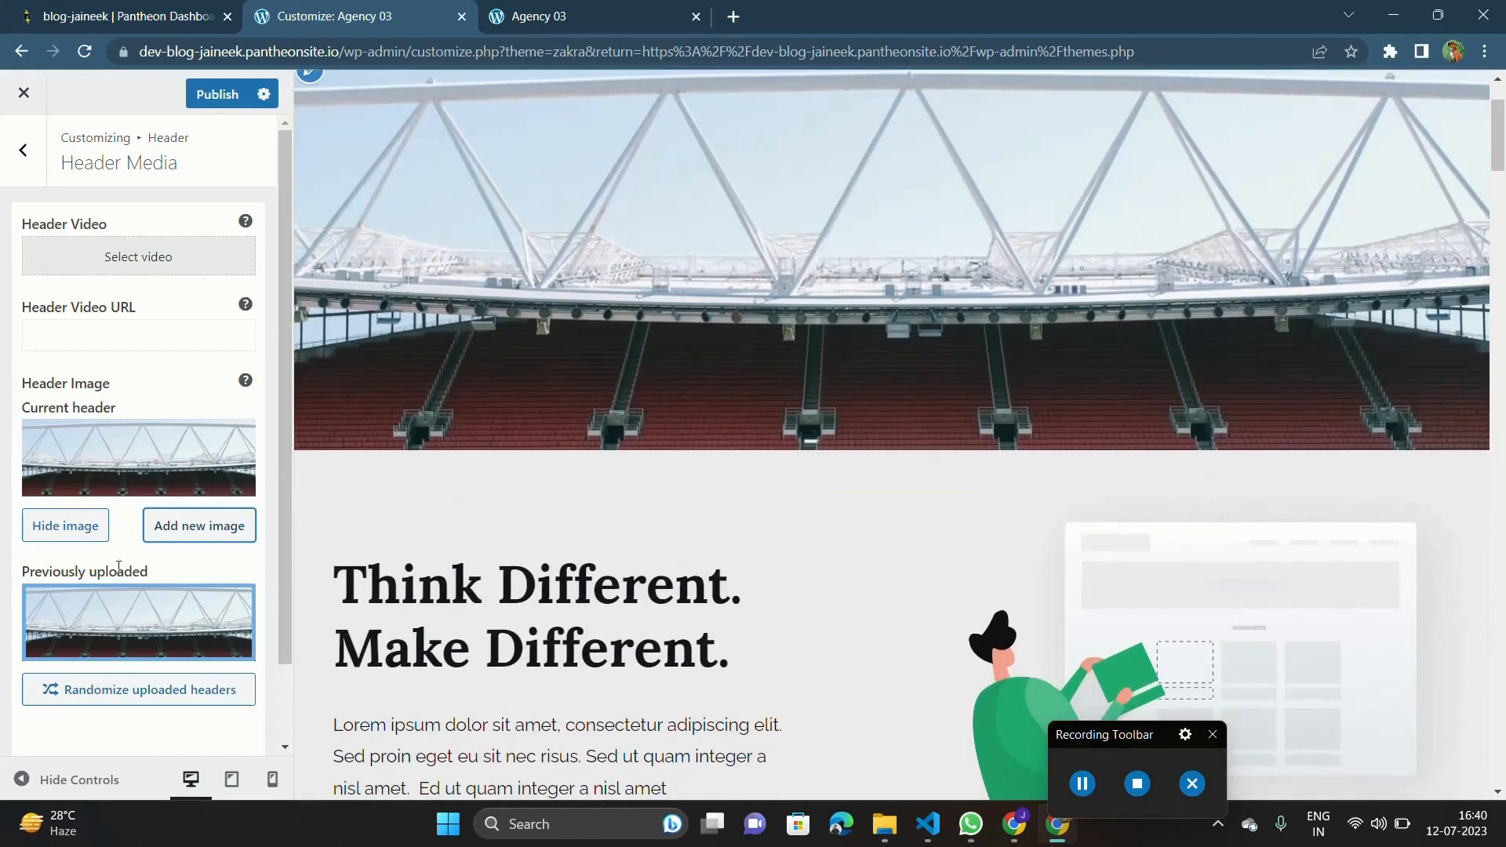
pyautogui.scroll(-1, 47, 532)
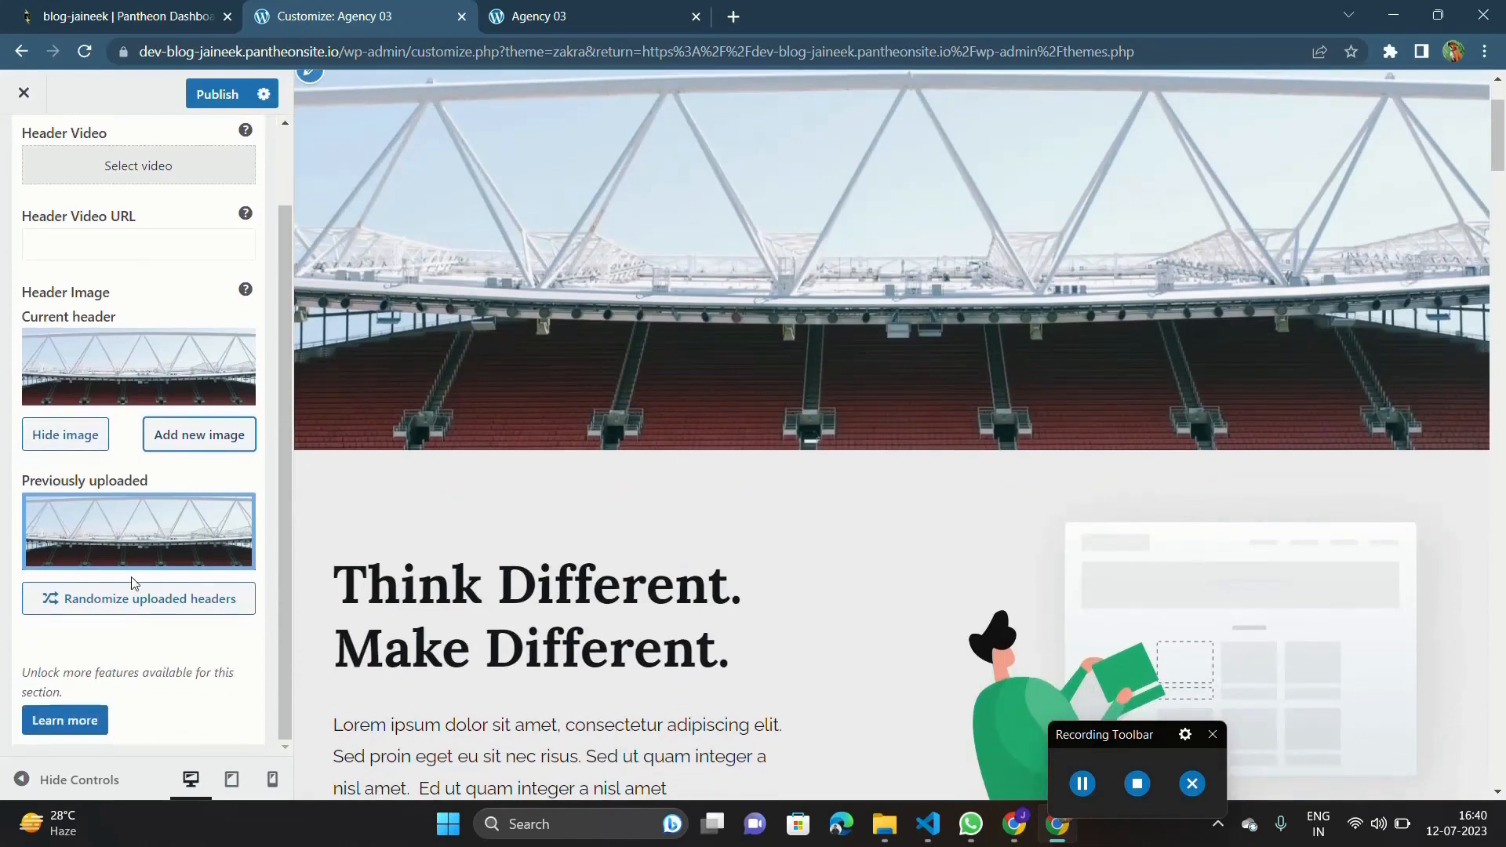
pyautogui.scroll(1, 134, 581)
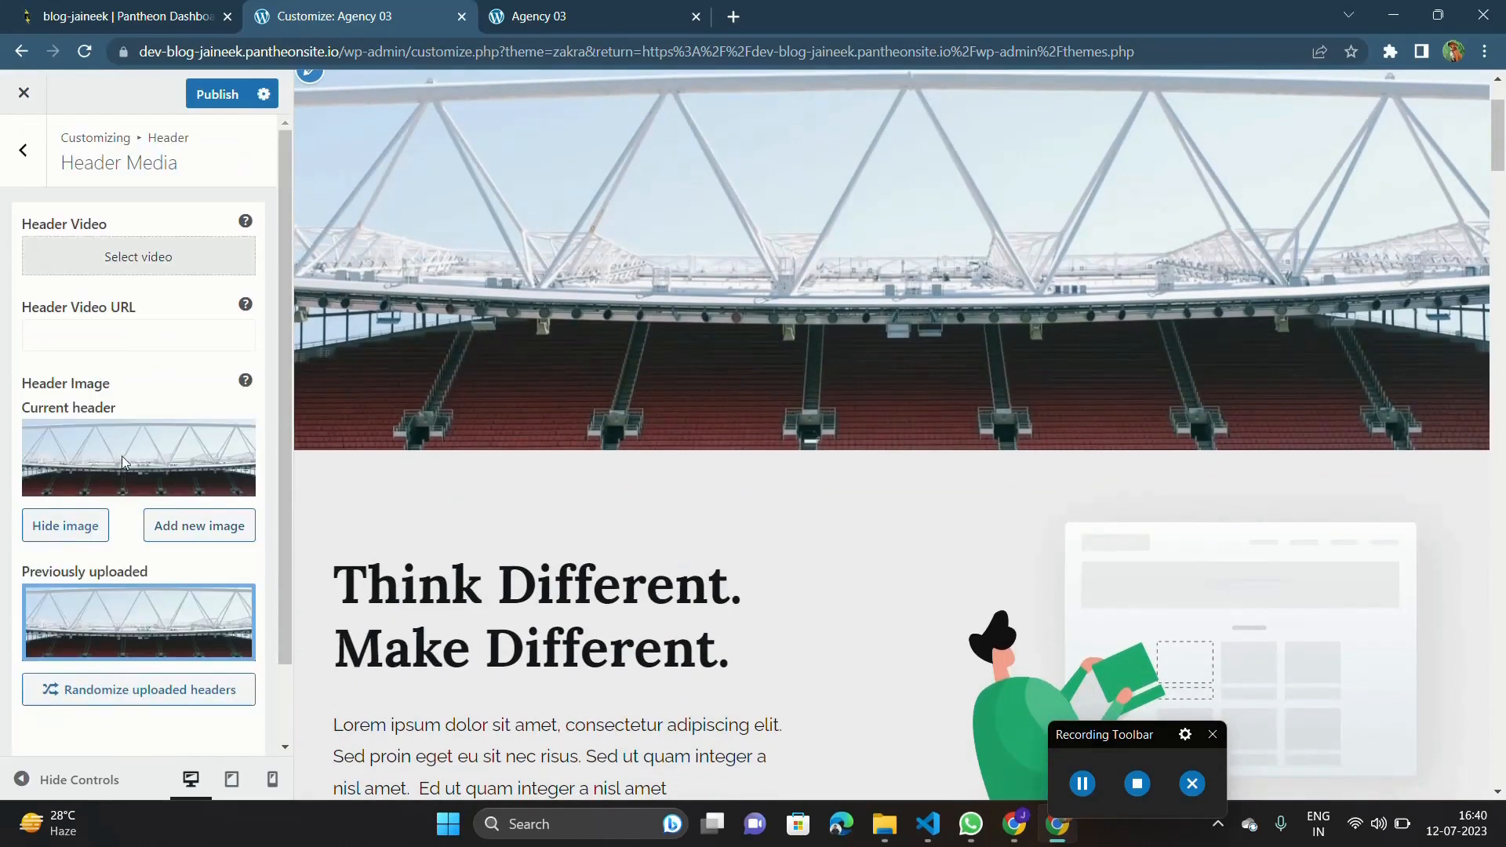
# Hide the stadium header image and return to the Header settings.
pyautogui.click(63, 539)
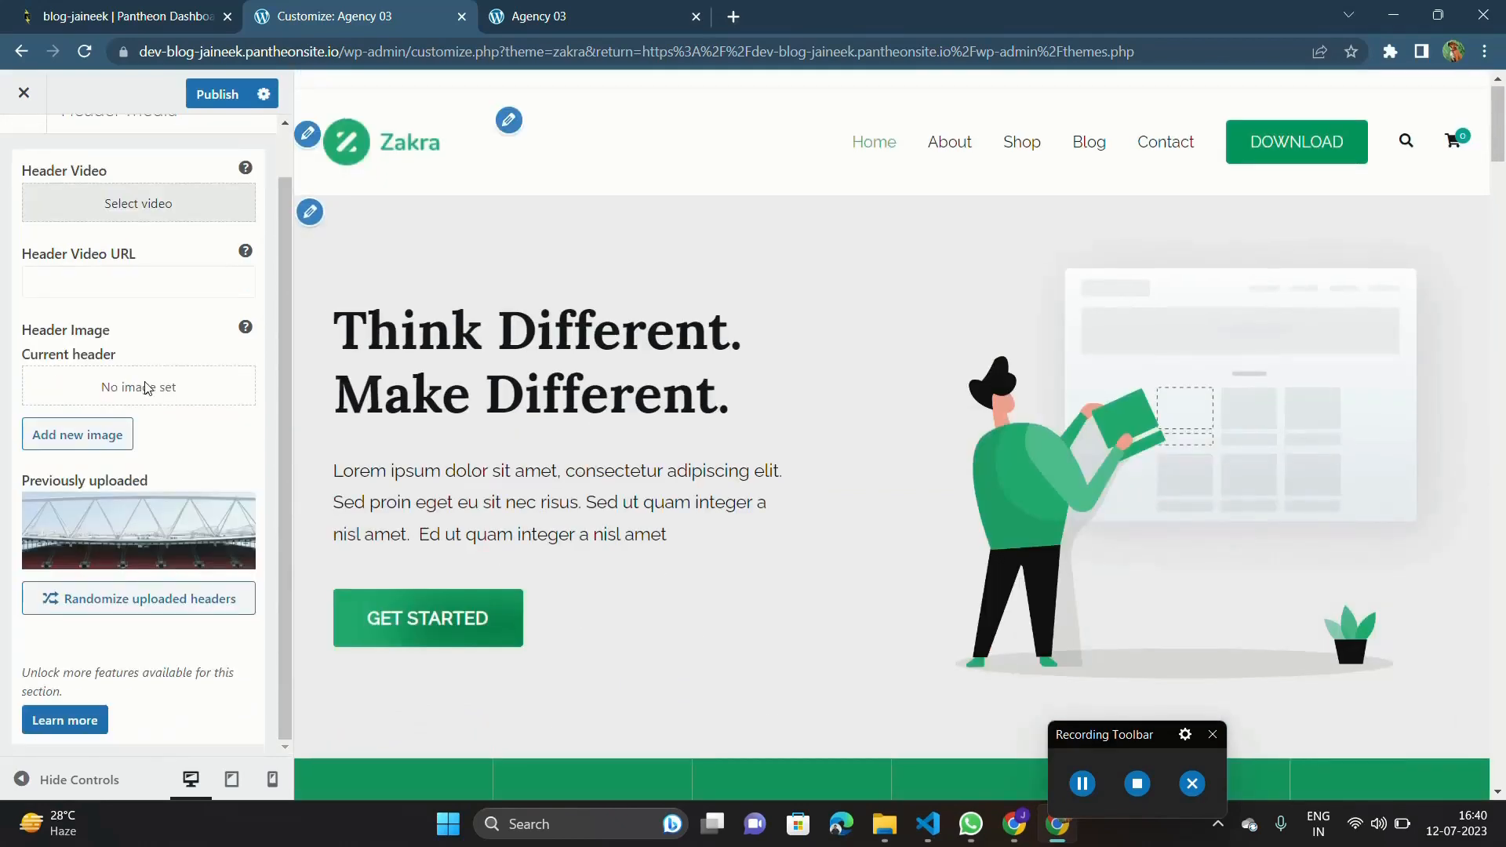
pyautogui.scroll(1, 164, 428)
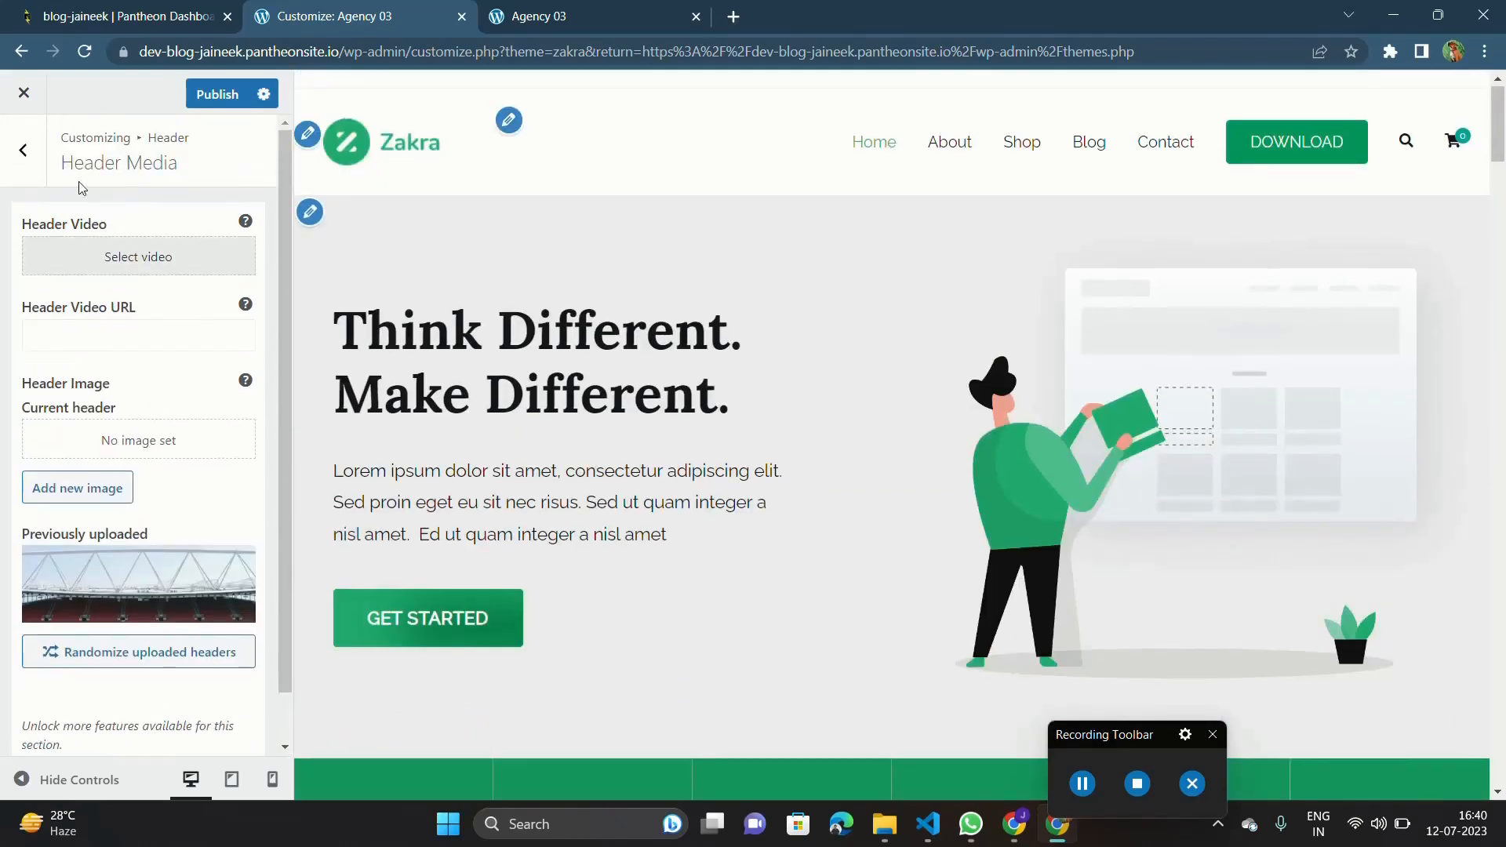
pyautogui.click(24, 151)
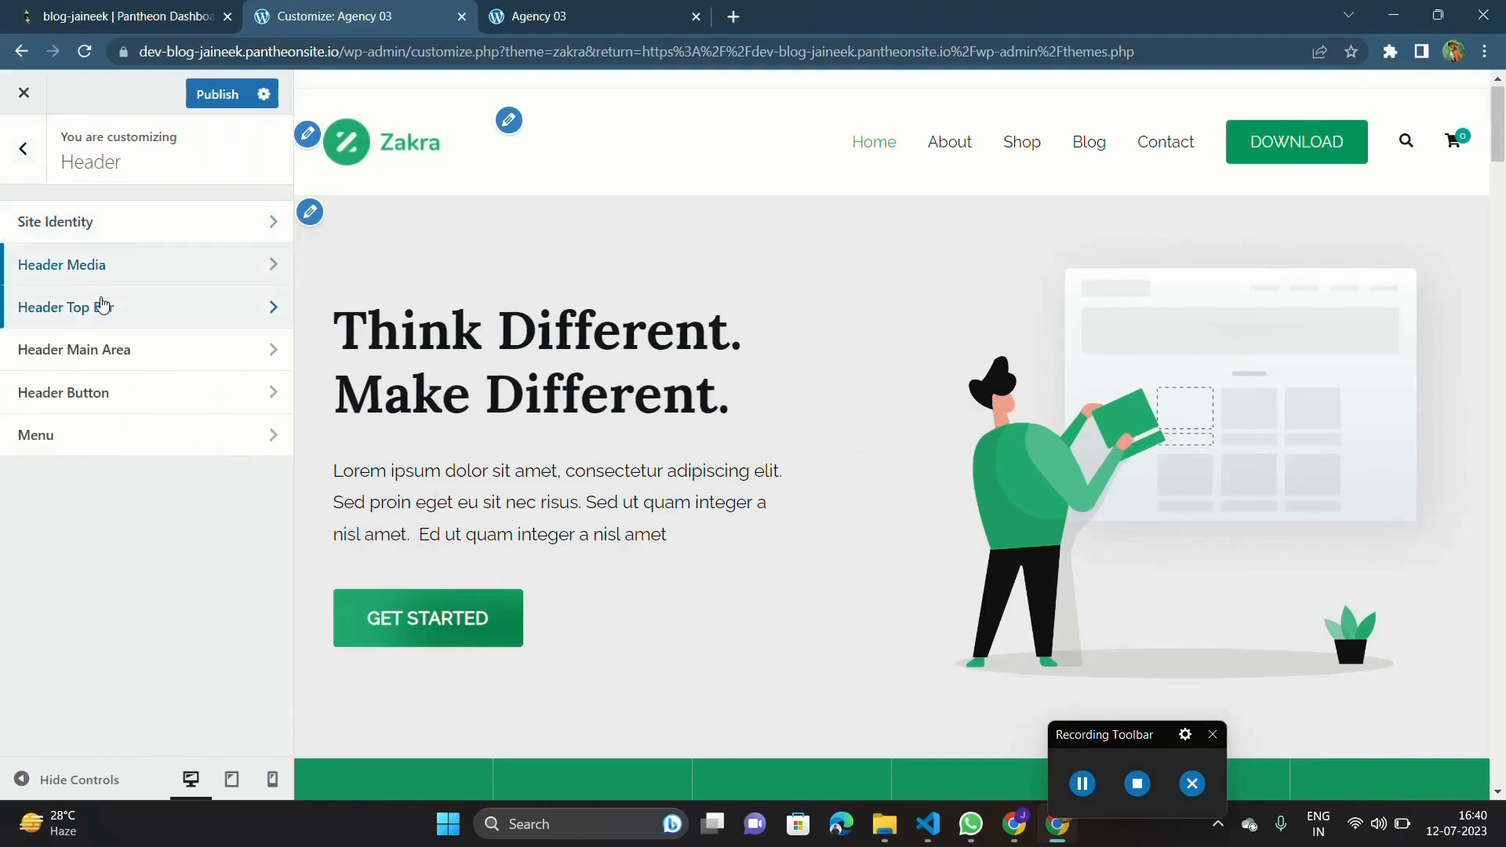
# Enable the header top bar to see its options and preview, and disable it again.
pyautogui.click(74, 317)
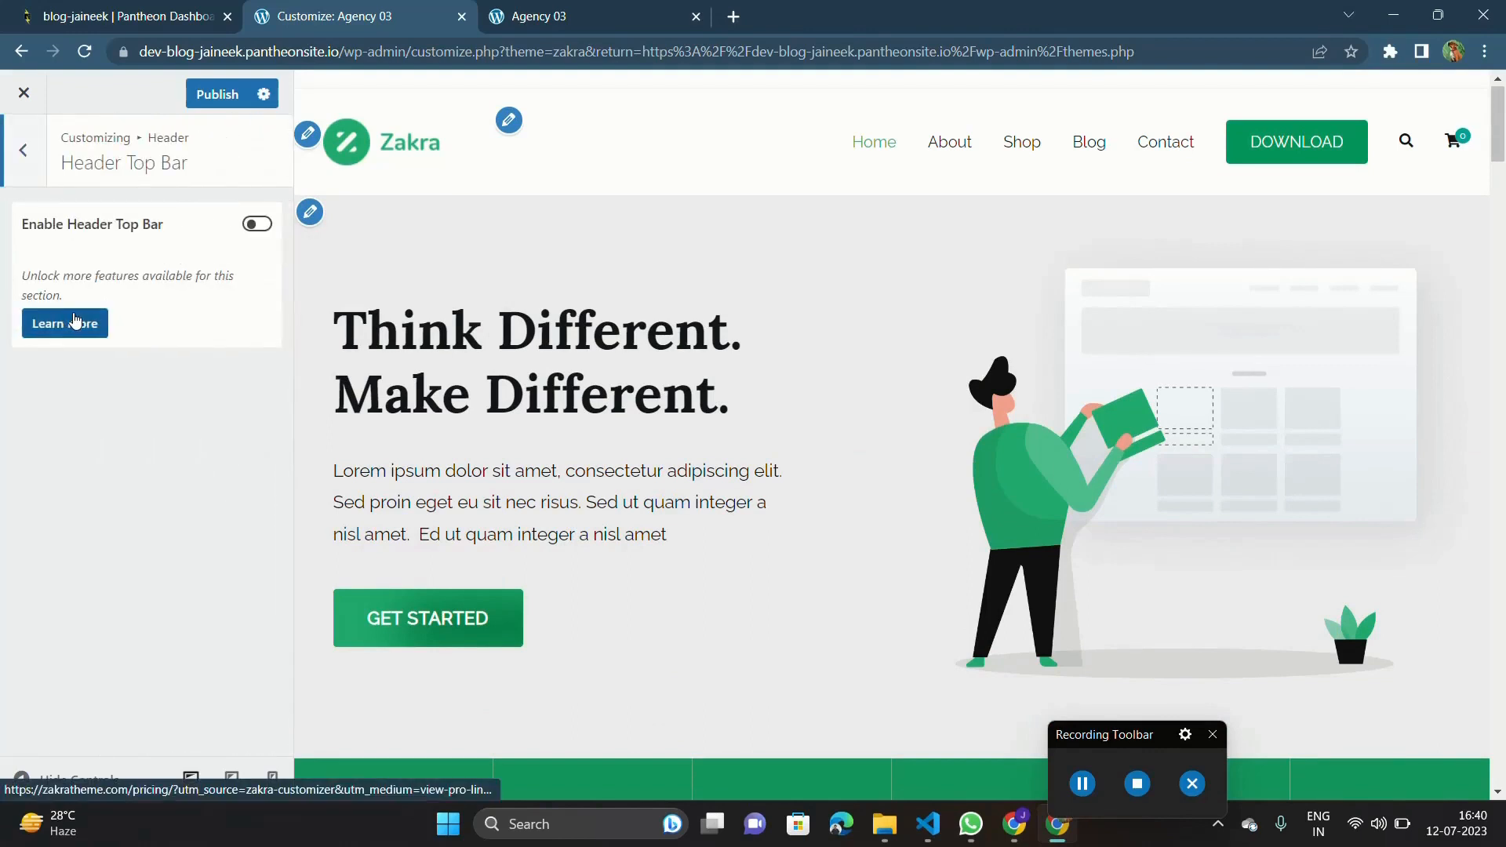
pyautogui.click(258, 225)
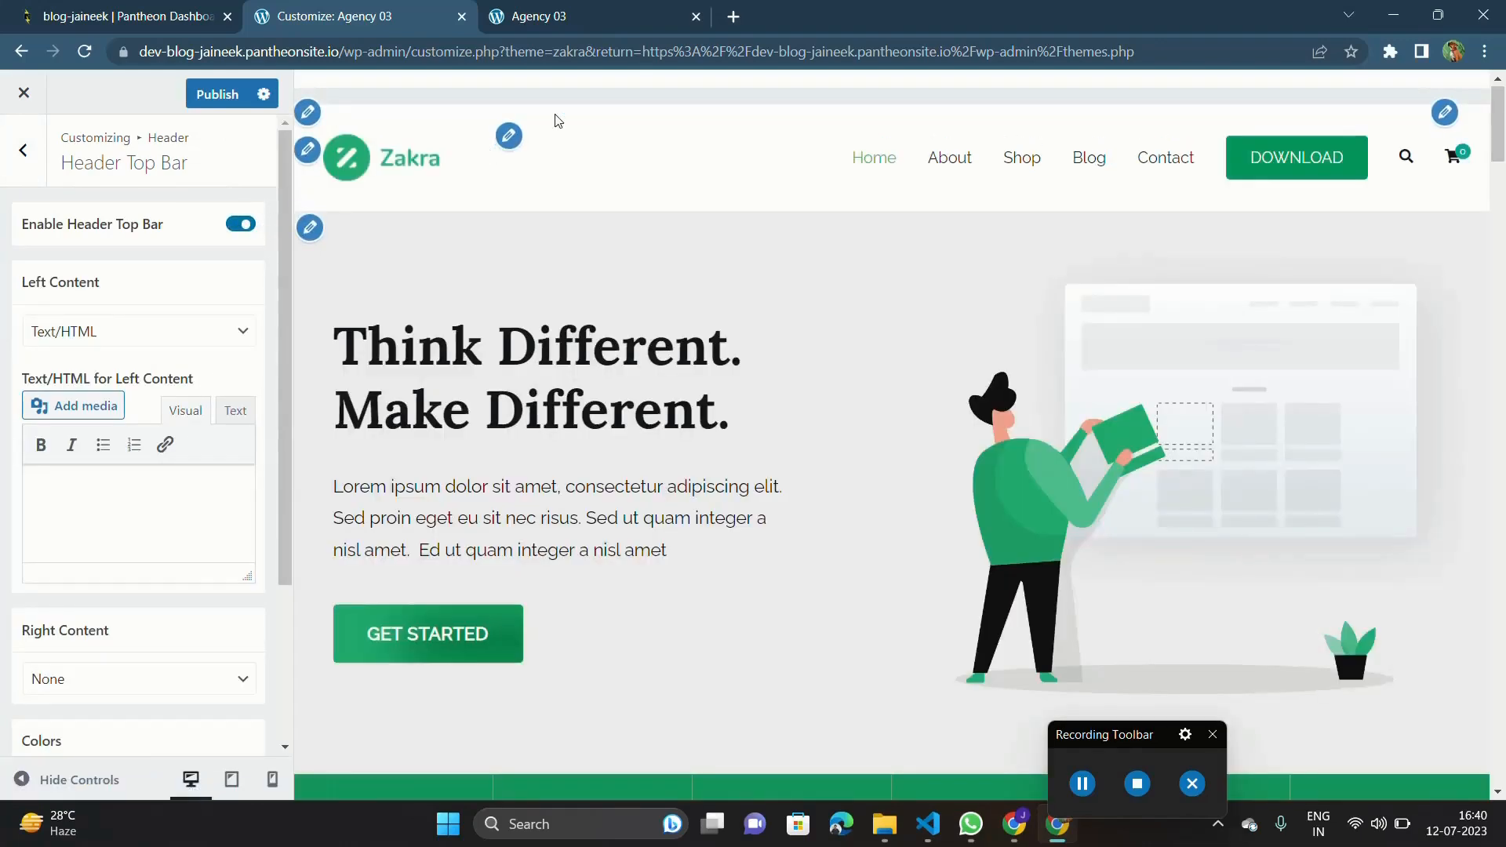
pyautogui.click(234, 229)
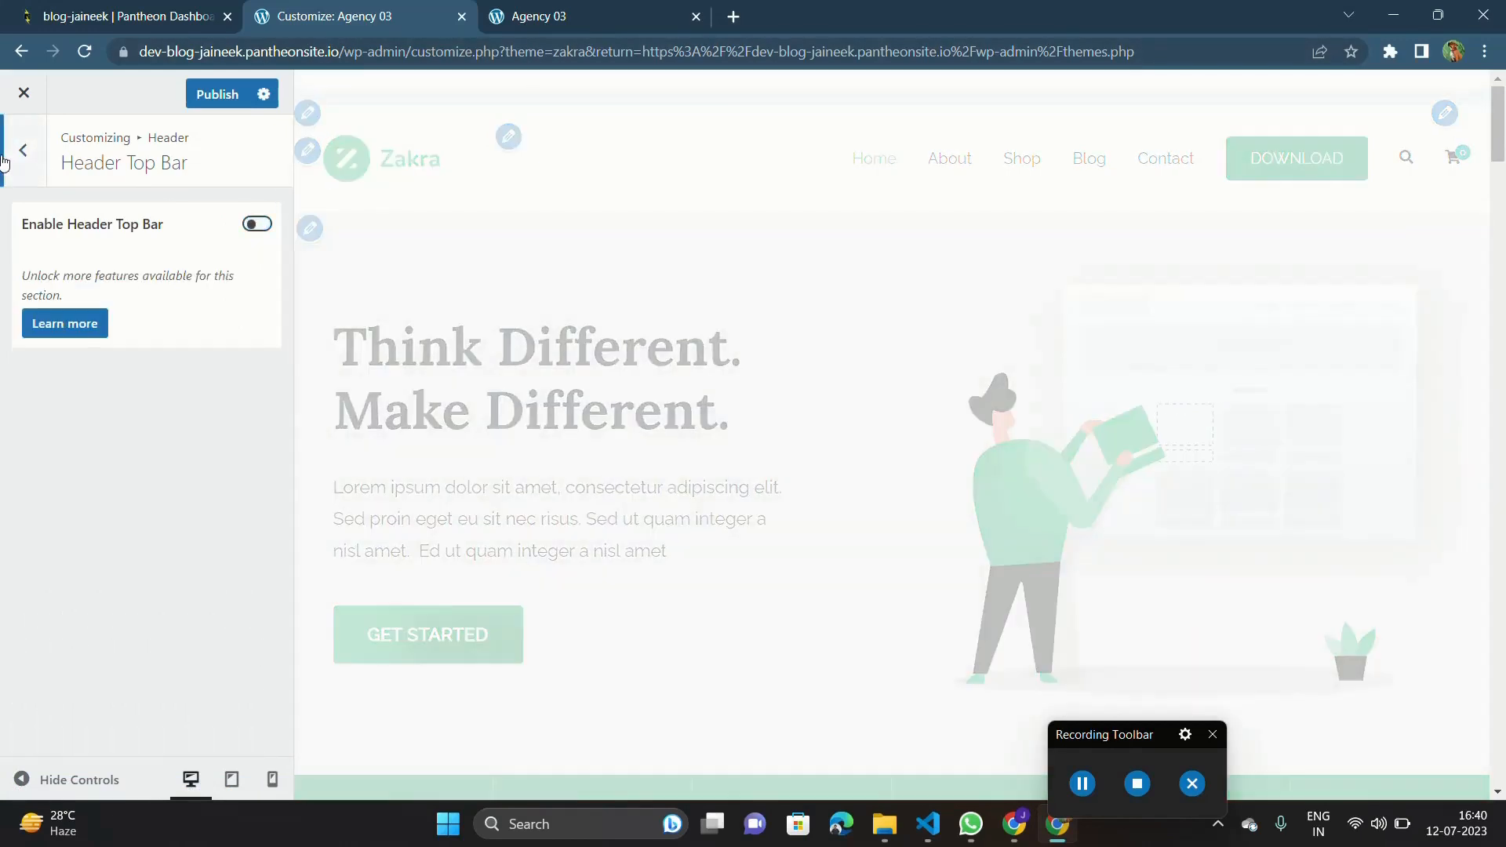
pyautogui.click(24, 150)
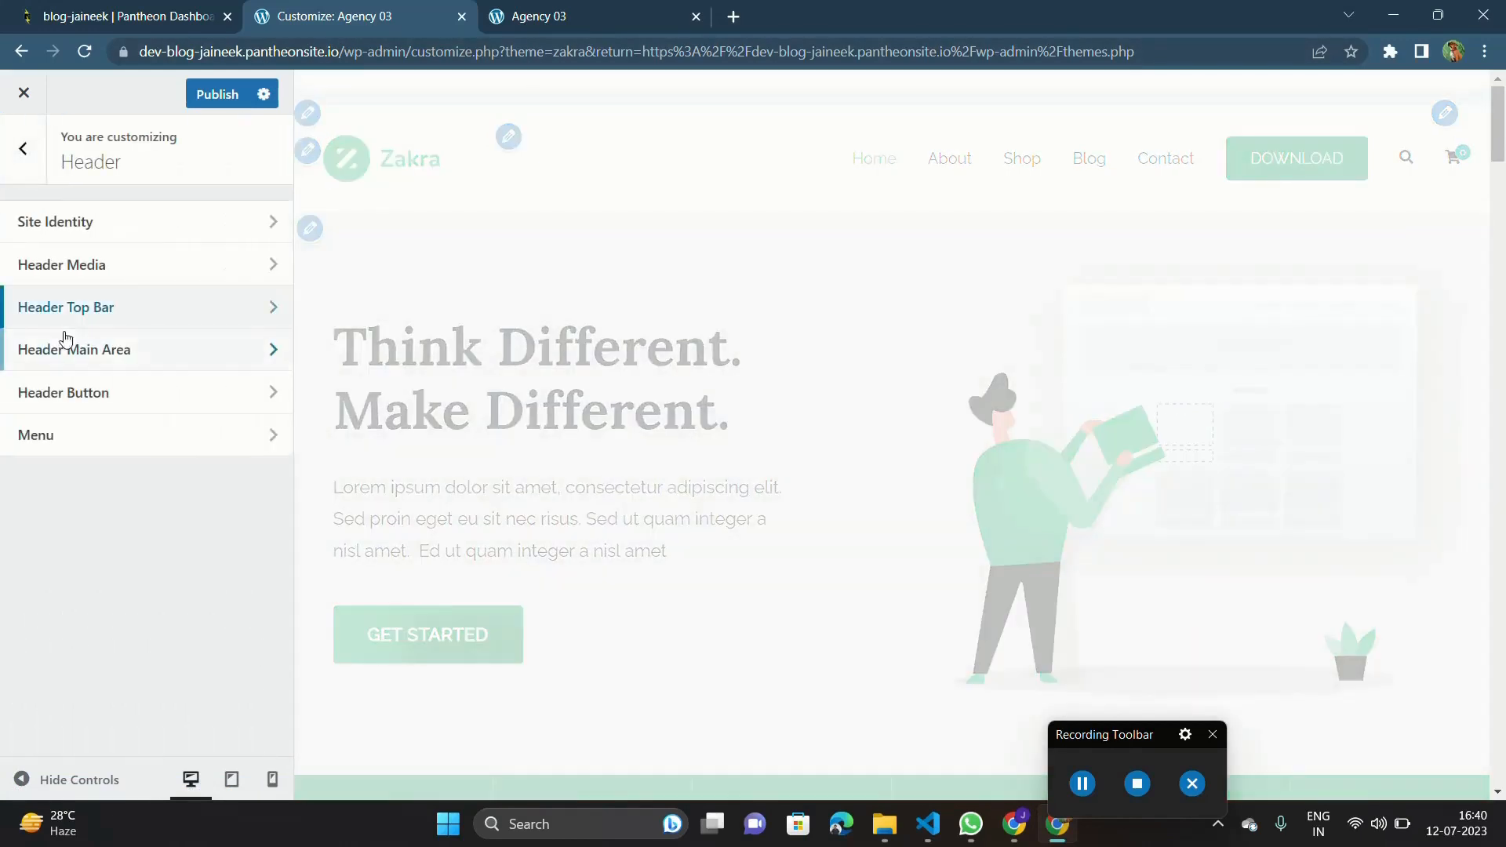
# Disable the search icon in the Header Main Area settings.
pyautogui.click(162, 343)
pyautogui.scroll(-1, 181, 337)
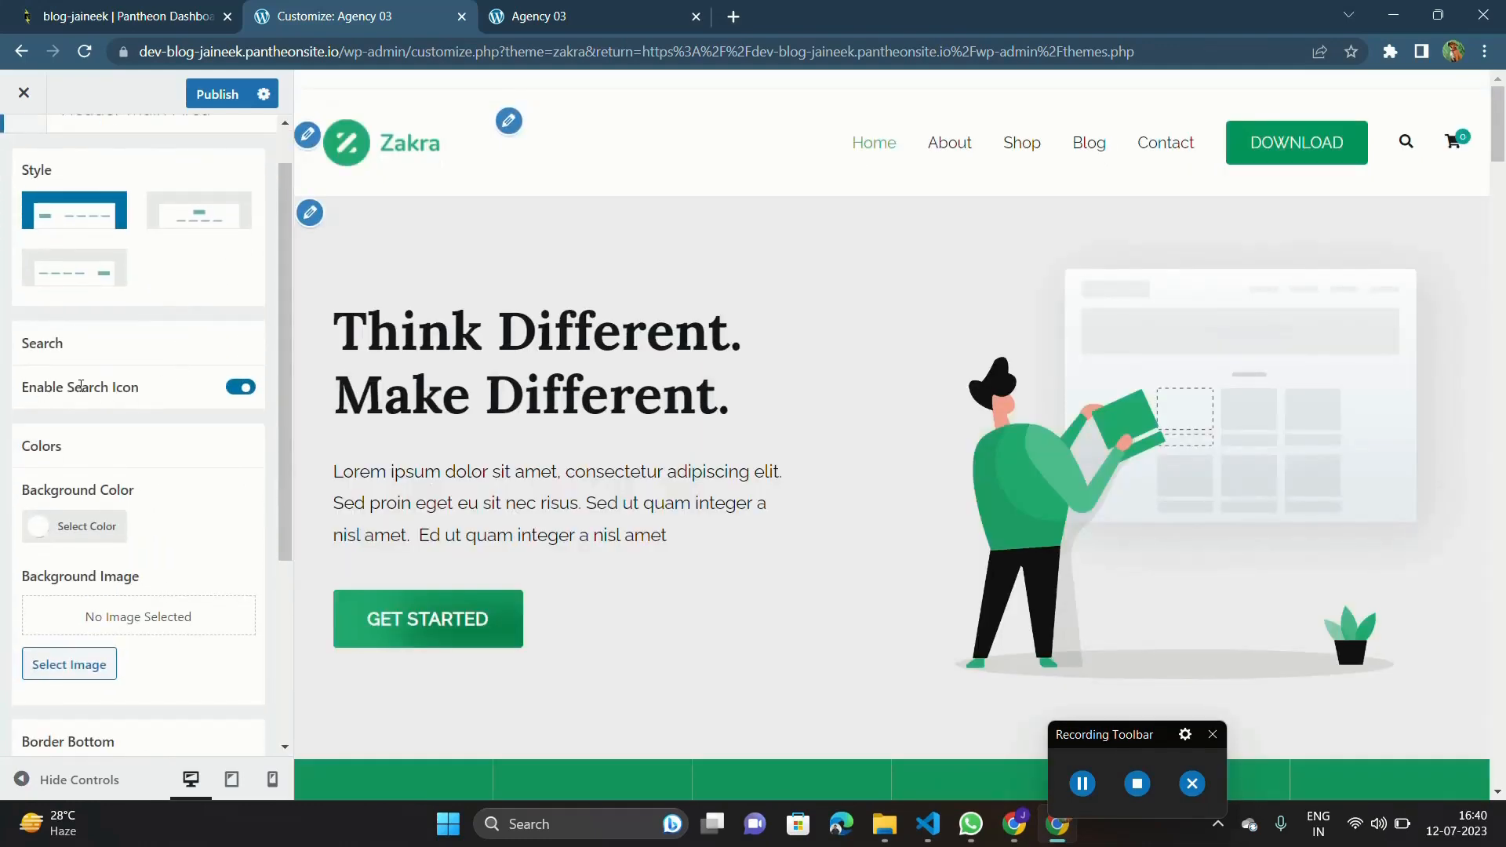
pyautogui.tripleClick(81, 387)
pyautogui.click(154, 387)
pyautogui.tripleClick(116, 387)
pyautogui.click(187, 393)
pyautogui.click(237, 393)
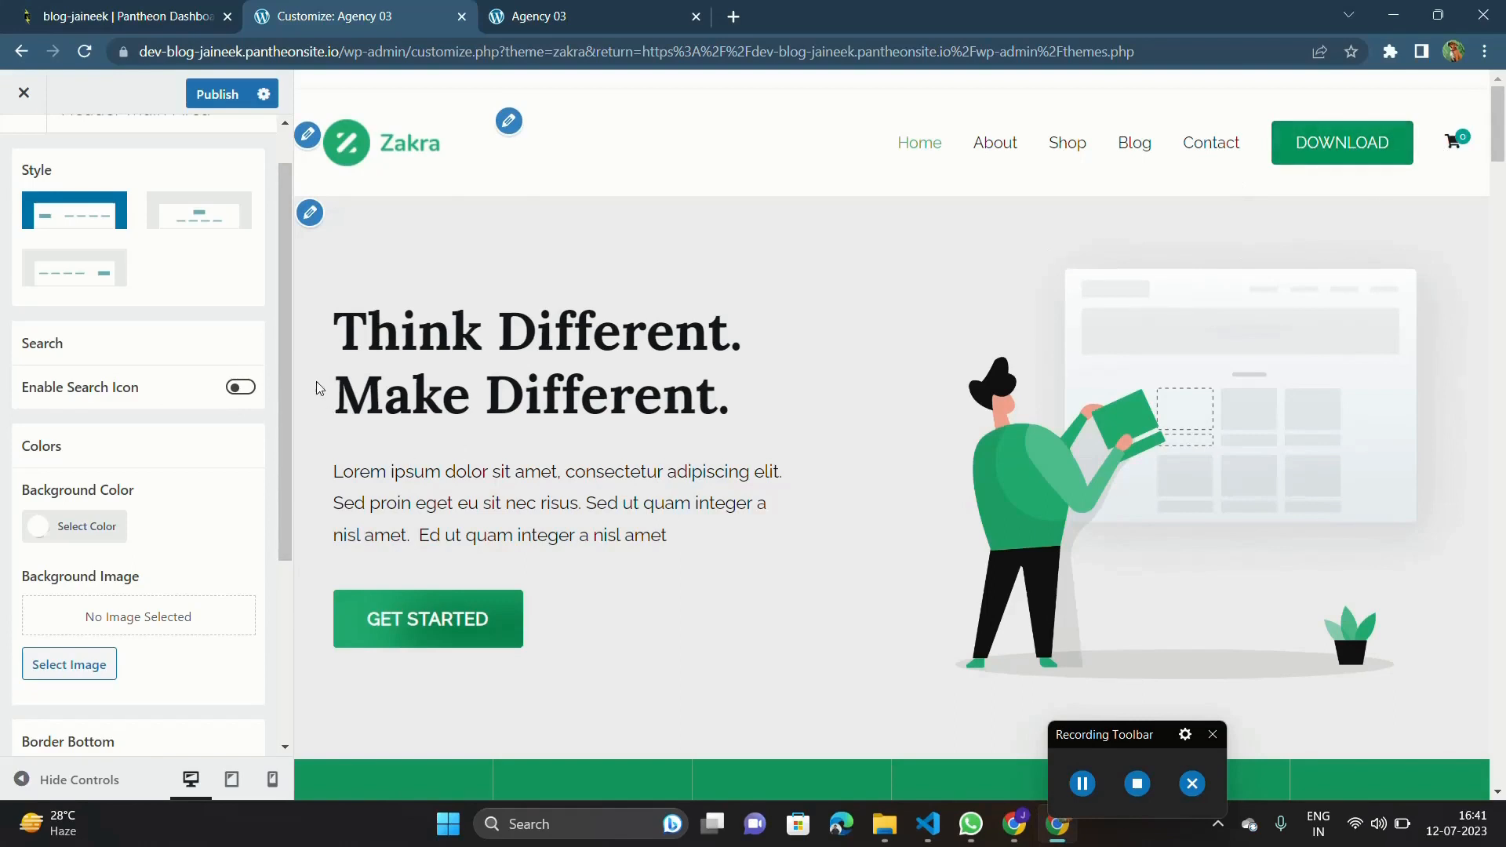
# Review the Header Main Area's color and bottom border options and publish the theme changes.
pyautogui.scroll(-4, 95, 460)
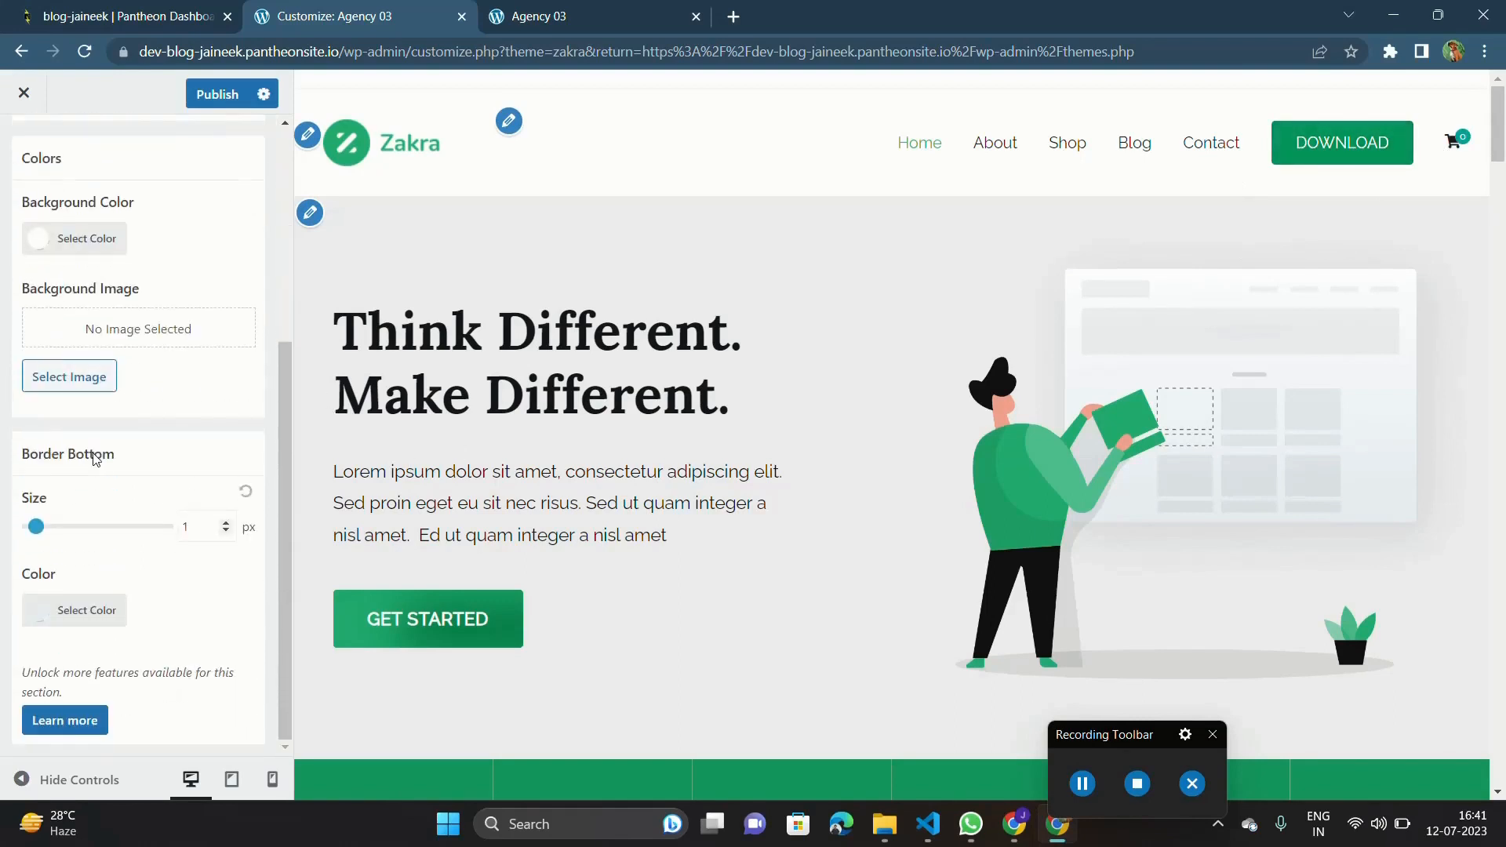
pyautogui.scroll(2, 96, 460)
pyautogui.scroll(2, 157, 369)
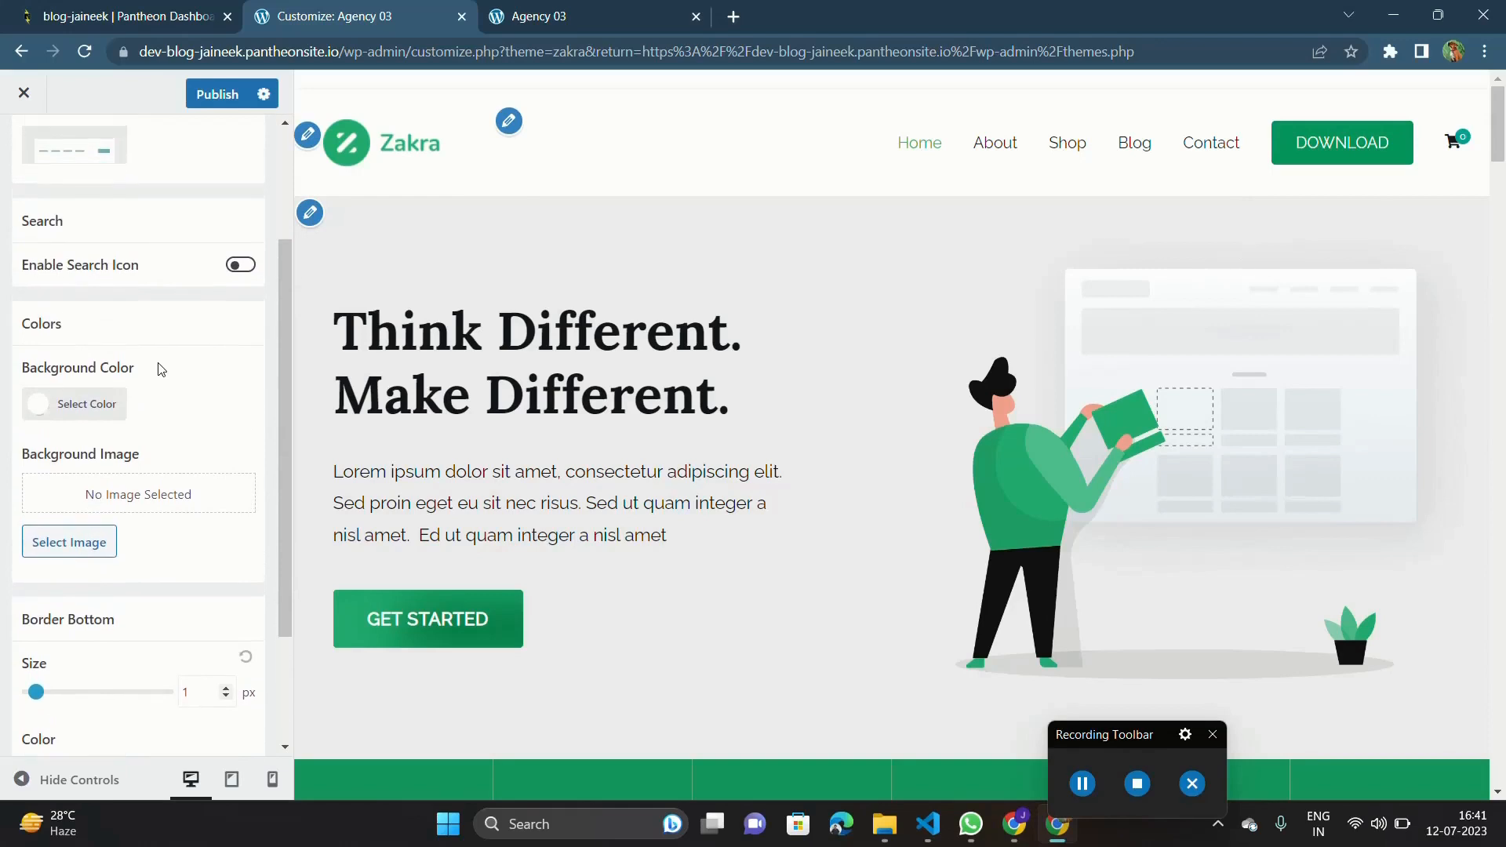
pyautogui.click(204, 95)
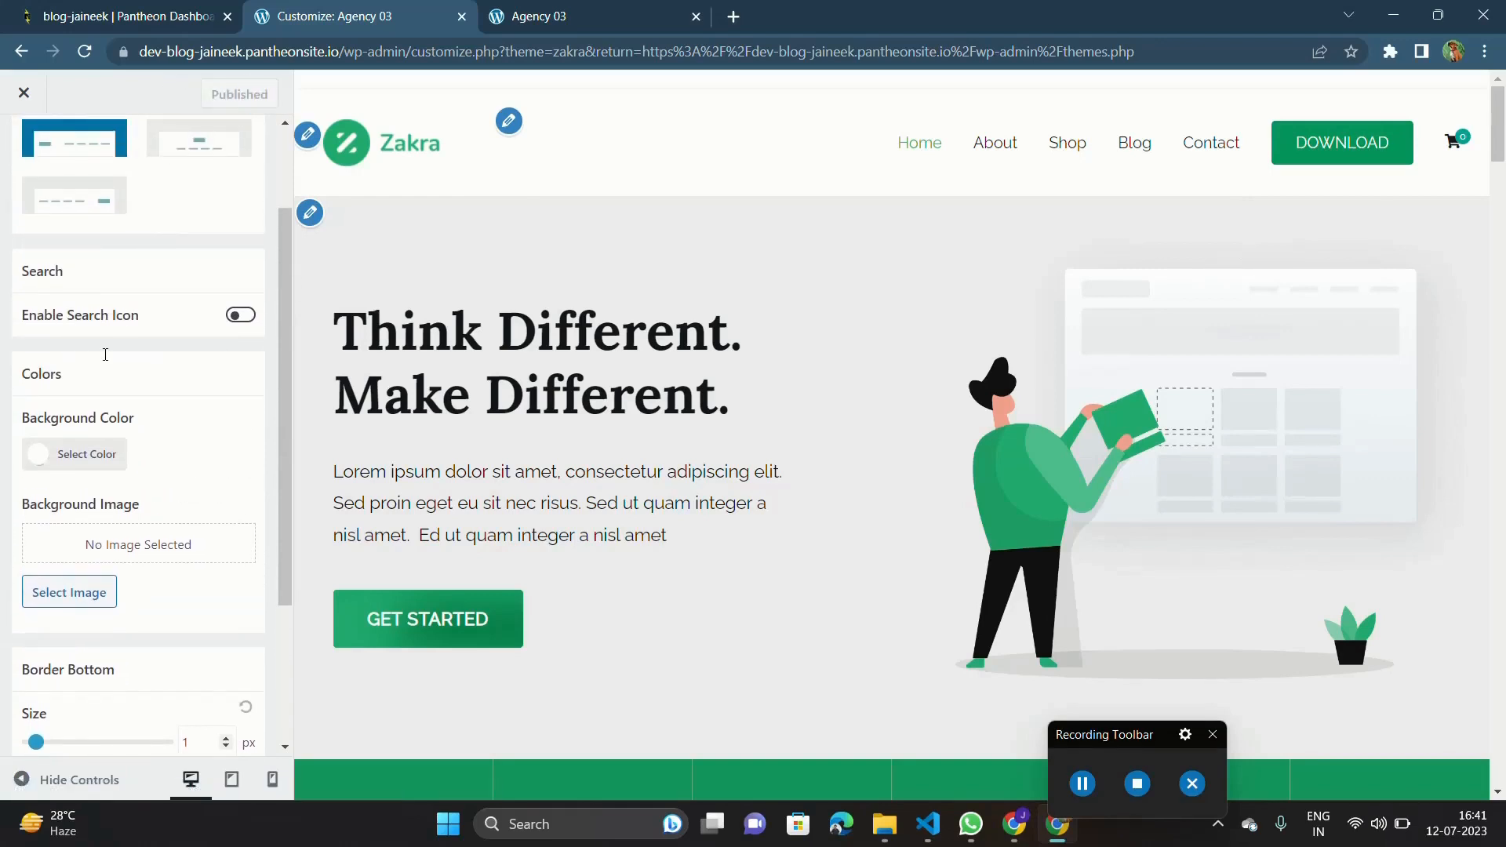
pyautogui.scroll(3, 105, 355)
pyautogui.scroll(-4, 79, 369)
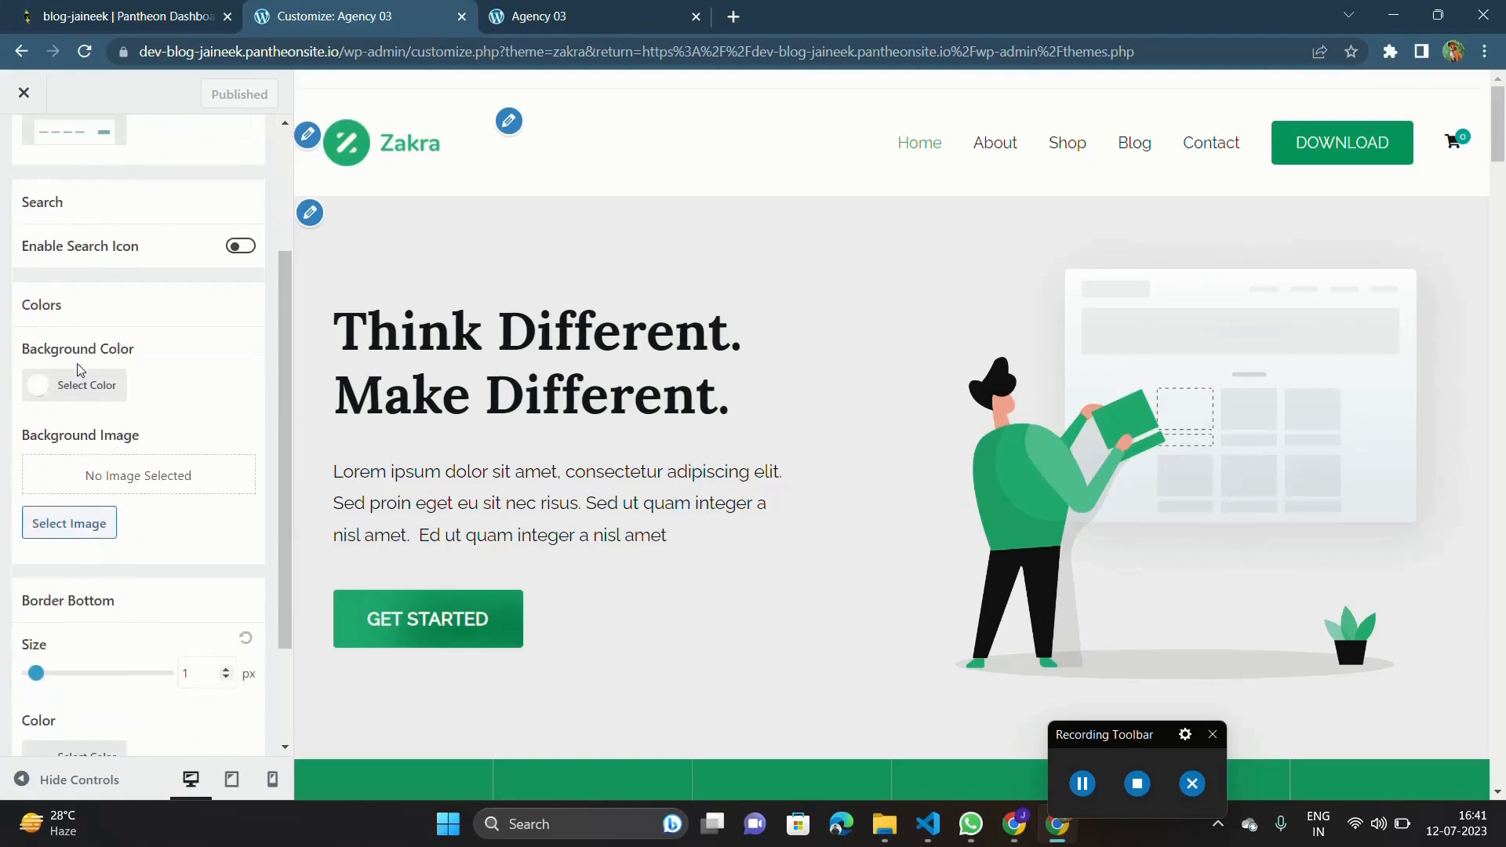
# Try the cropped stadium picture from the media library as the Header Main Area's background image, and remove it again.
pyautogui.click(69, 508)
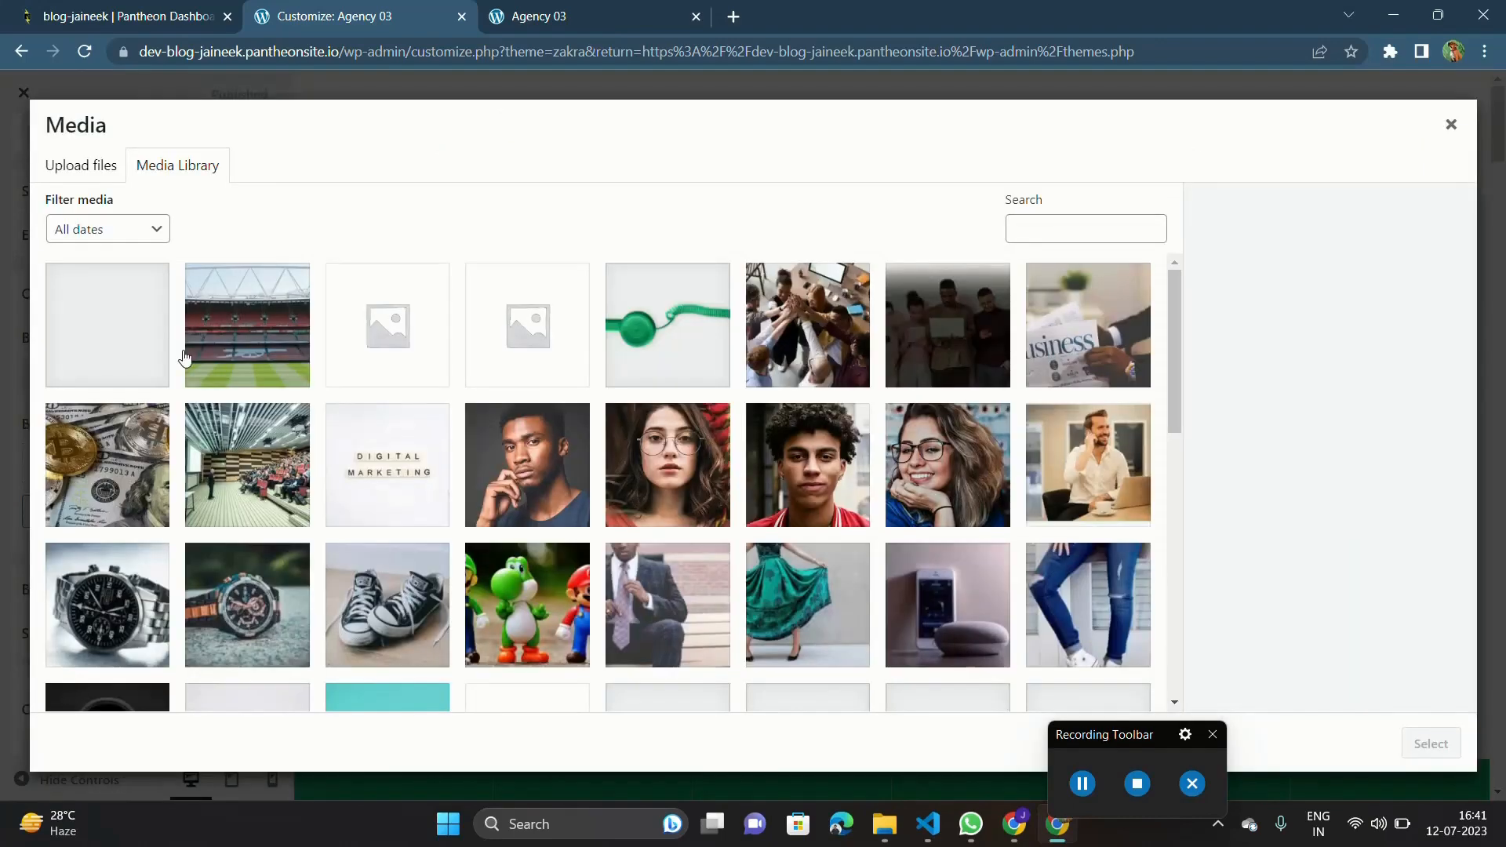
pyautogui.click(126, 345)
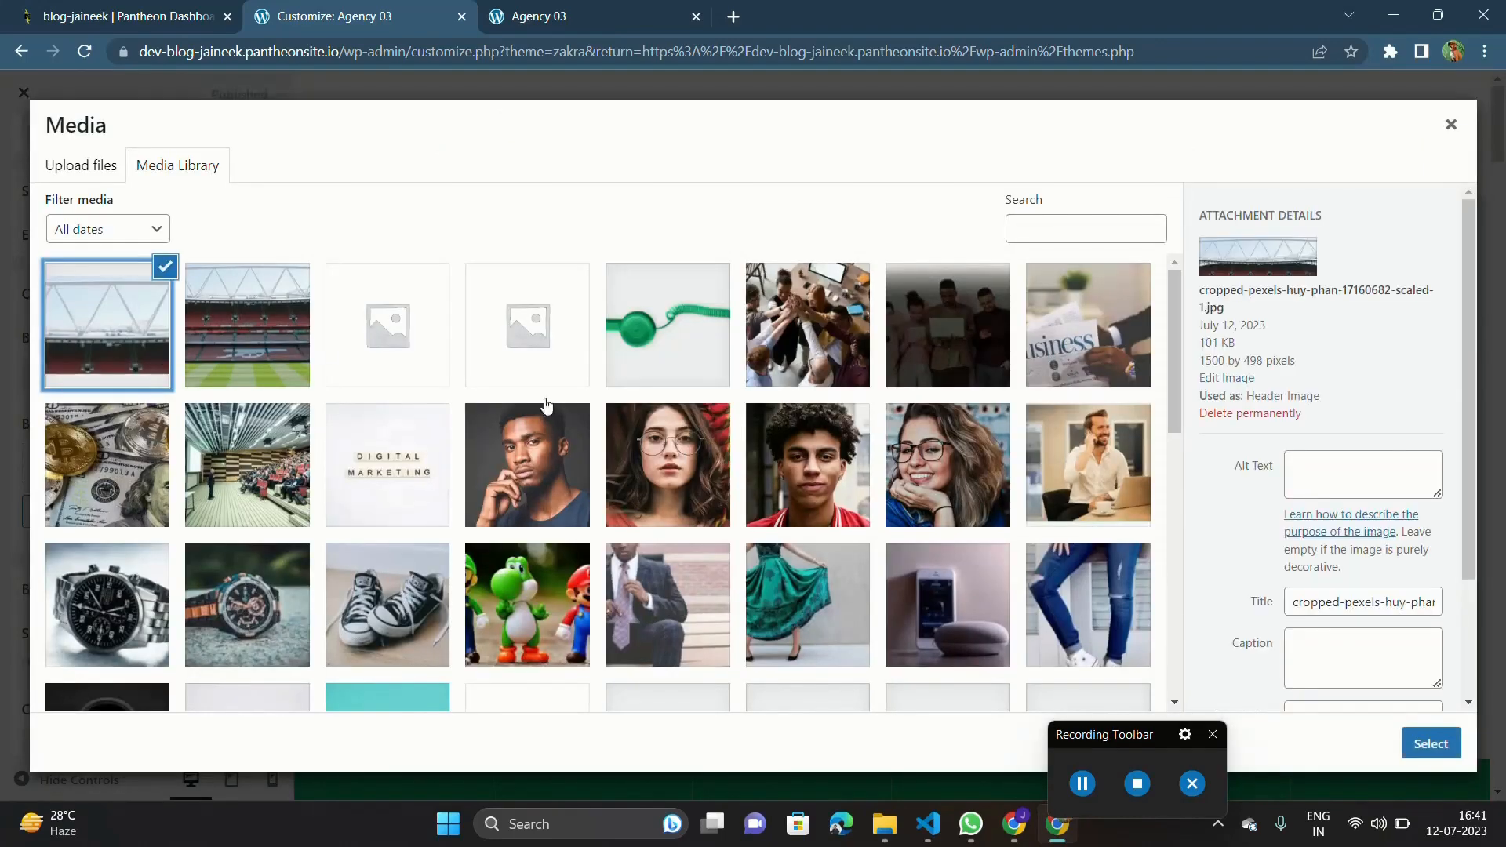
pyautogui.click(1440, 738)
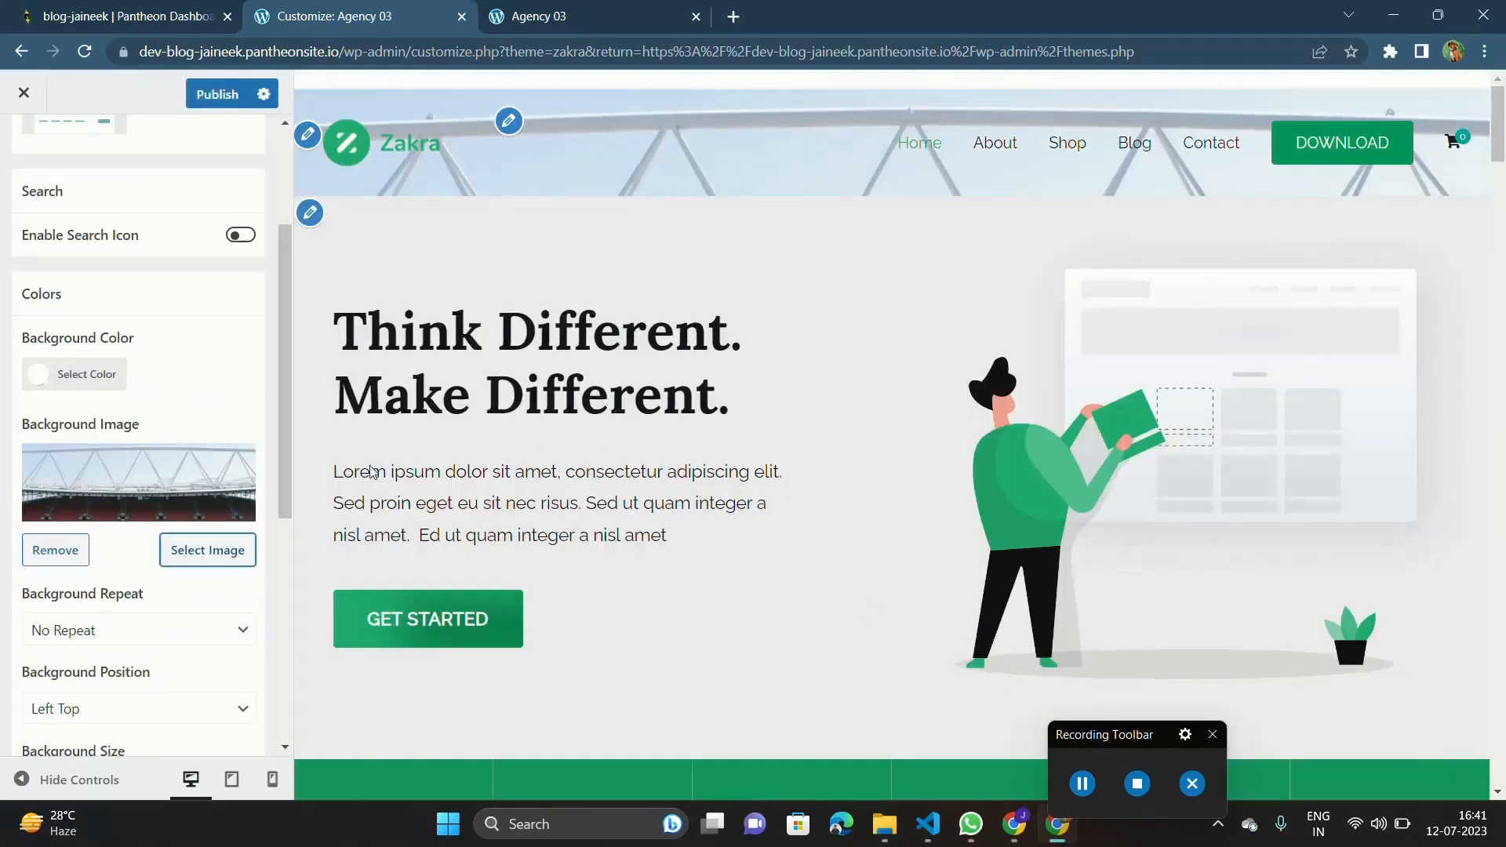
pyautogui.scroll(-2, 144, 389)
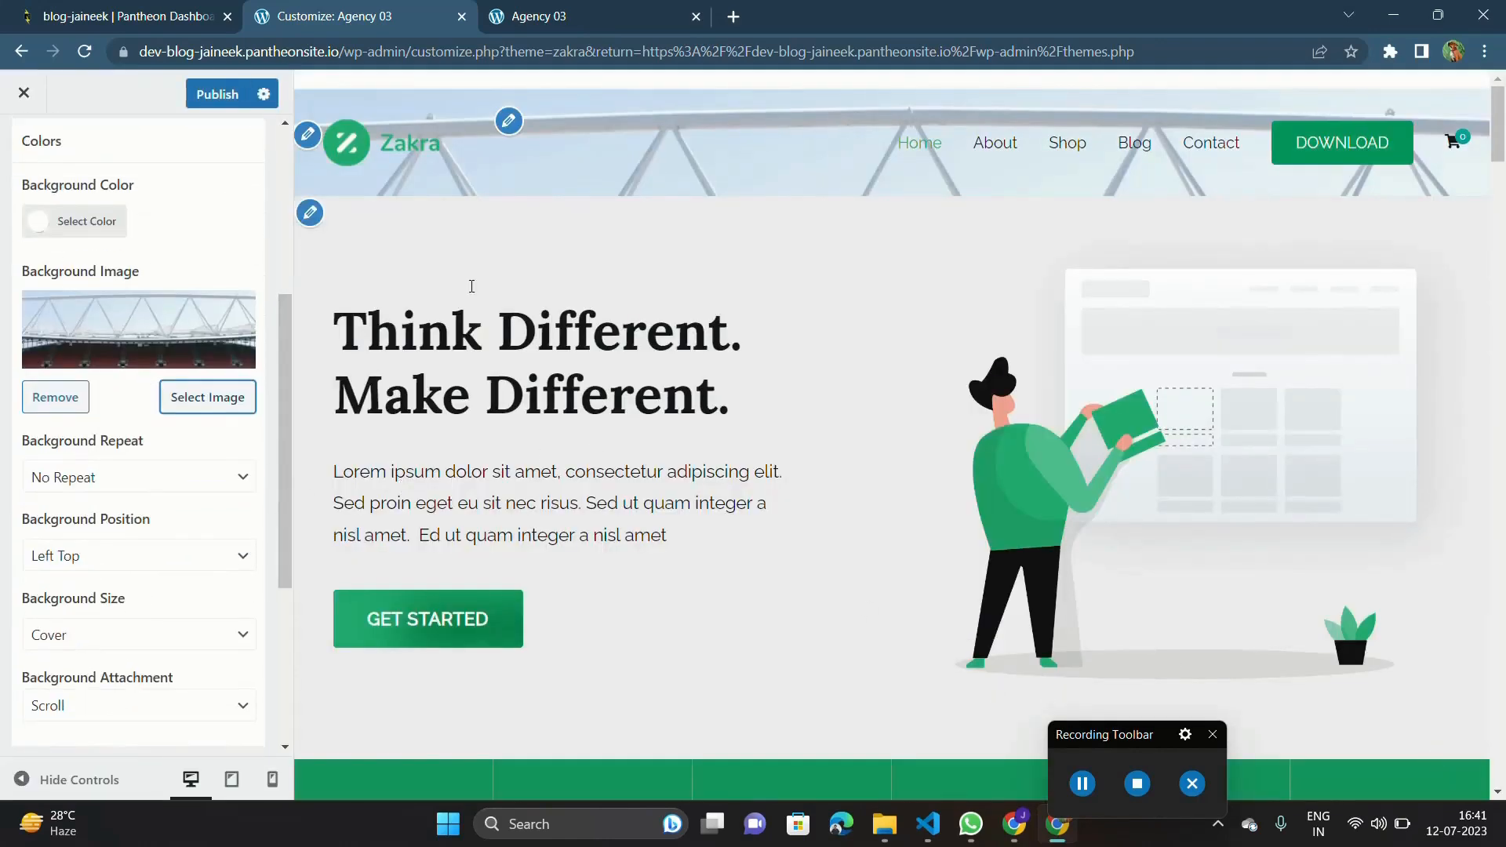
pyautogui.click(69, 406)
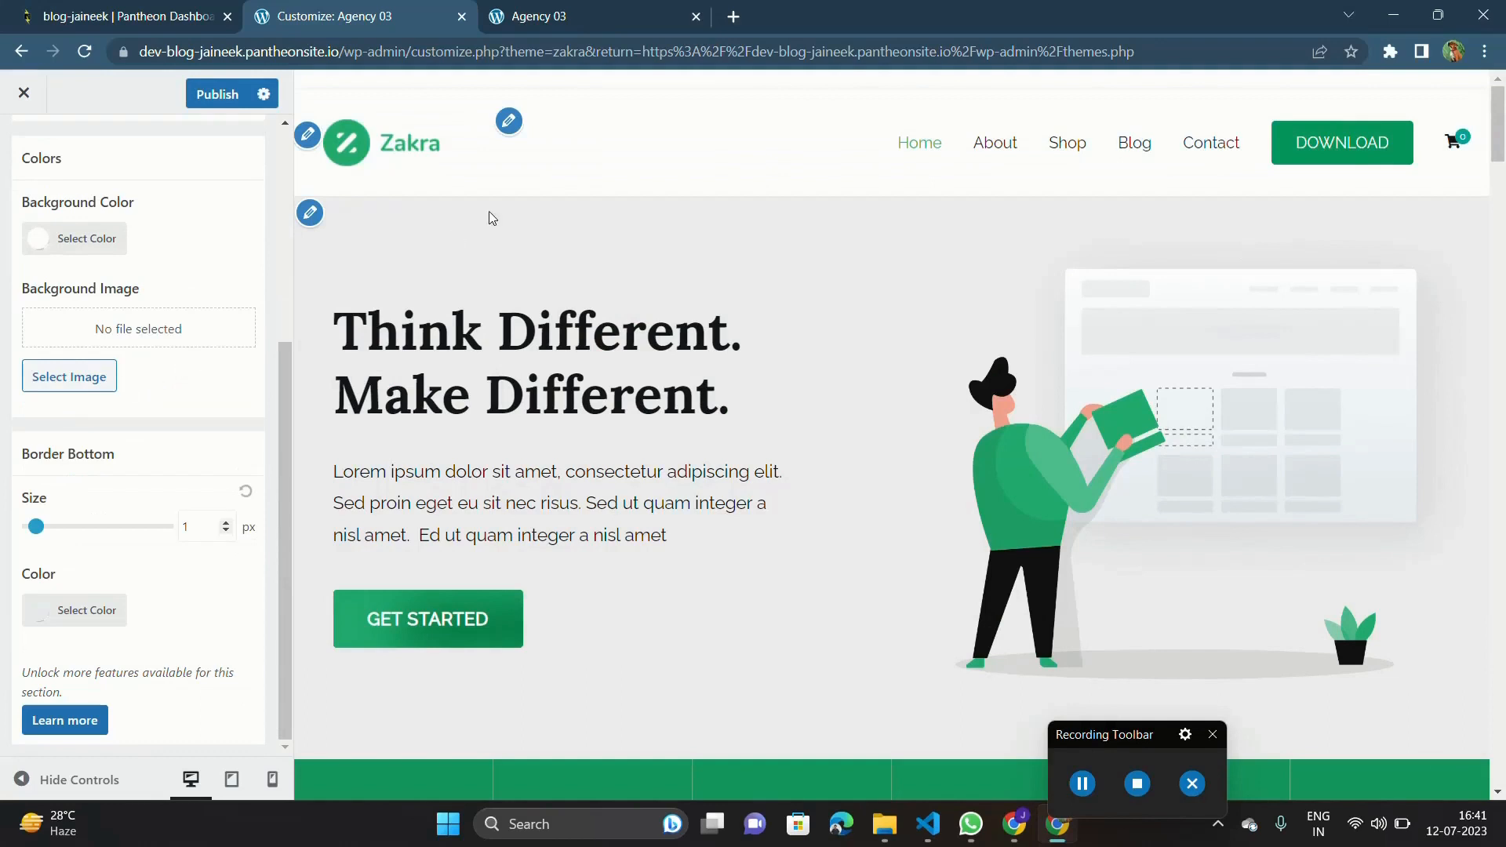
pyautogui.scroll(5, 110, 181)
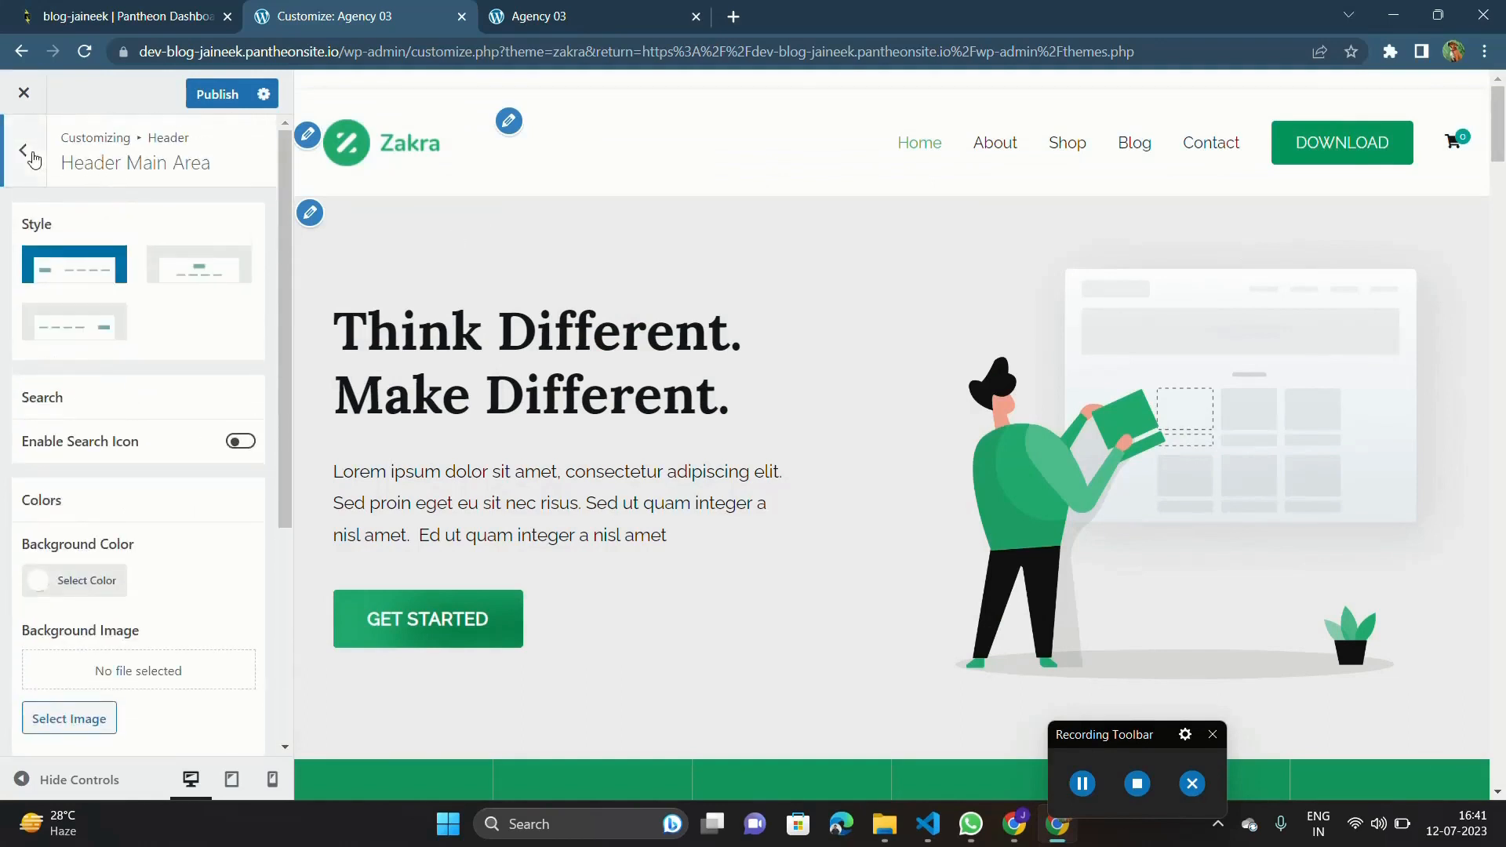
# Clear the Header Button's text and turn off opening its link in a new tab.
pyautogui.click(26, 154)
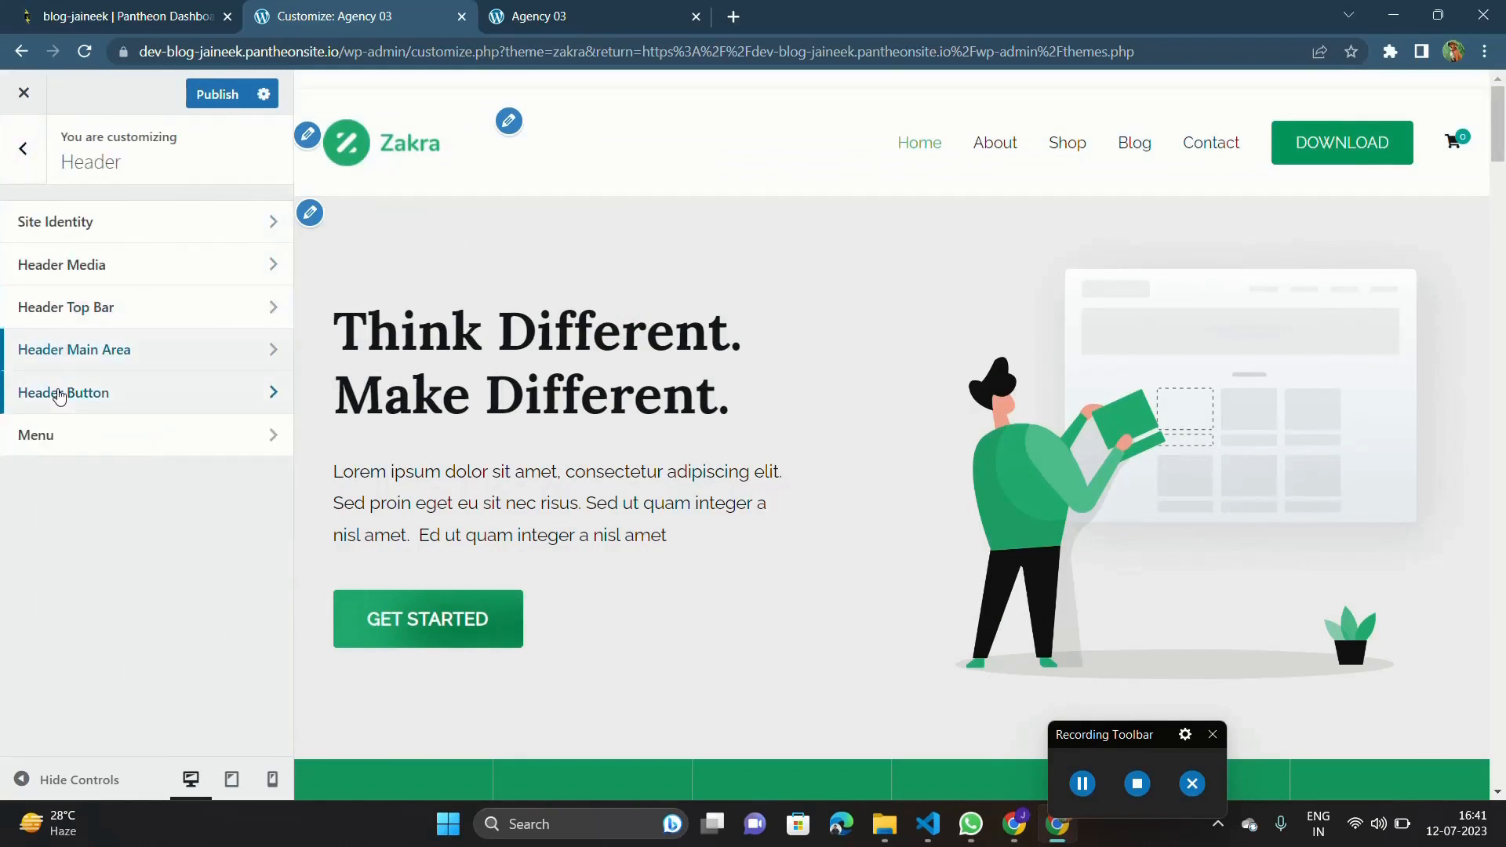
pyautogui.click(59, 394)
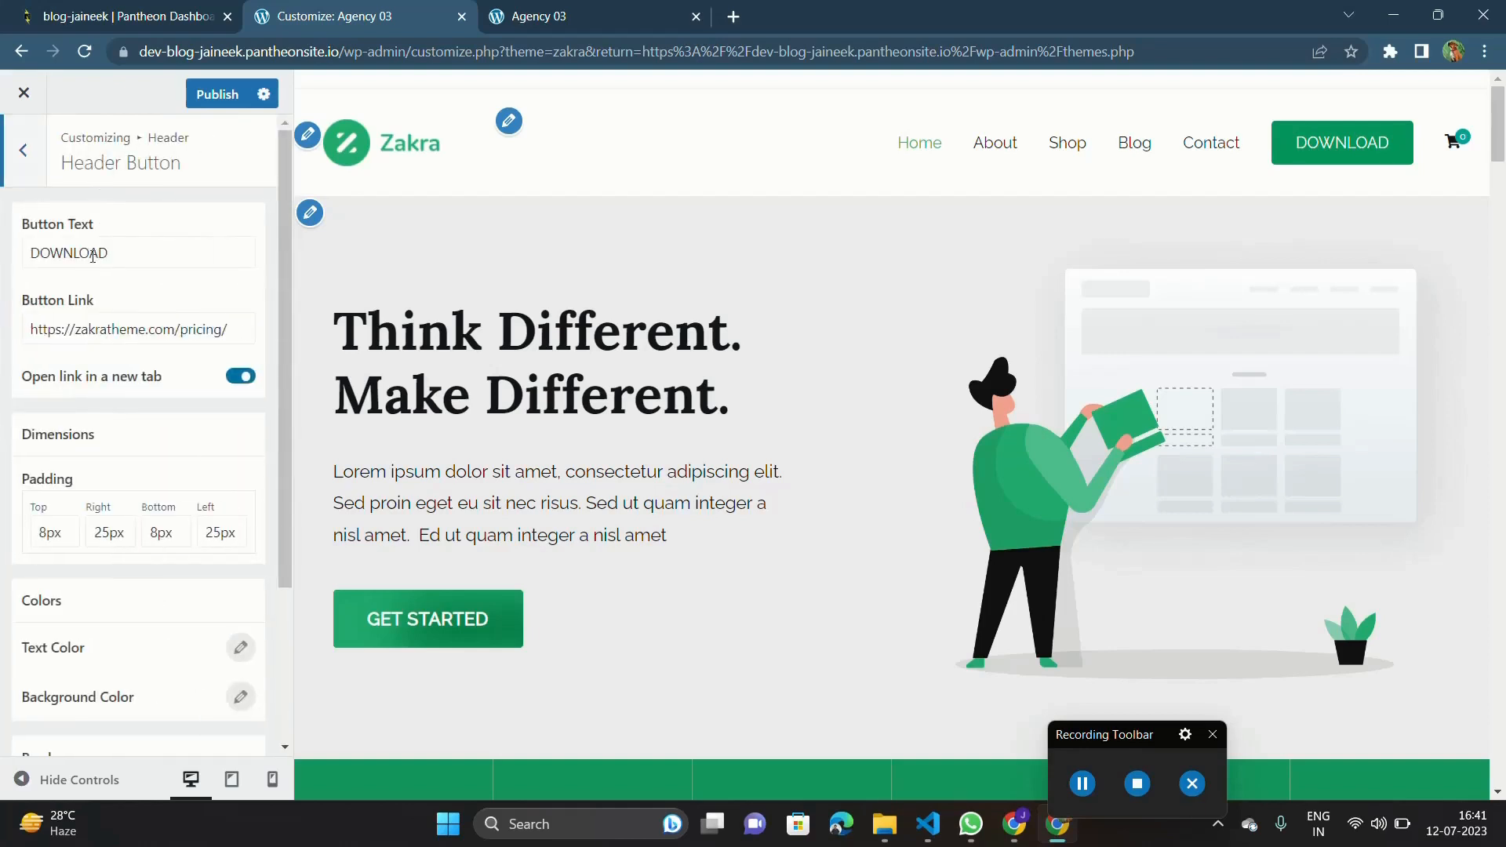
pyautogui.click(121, 257)
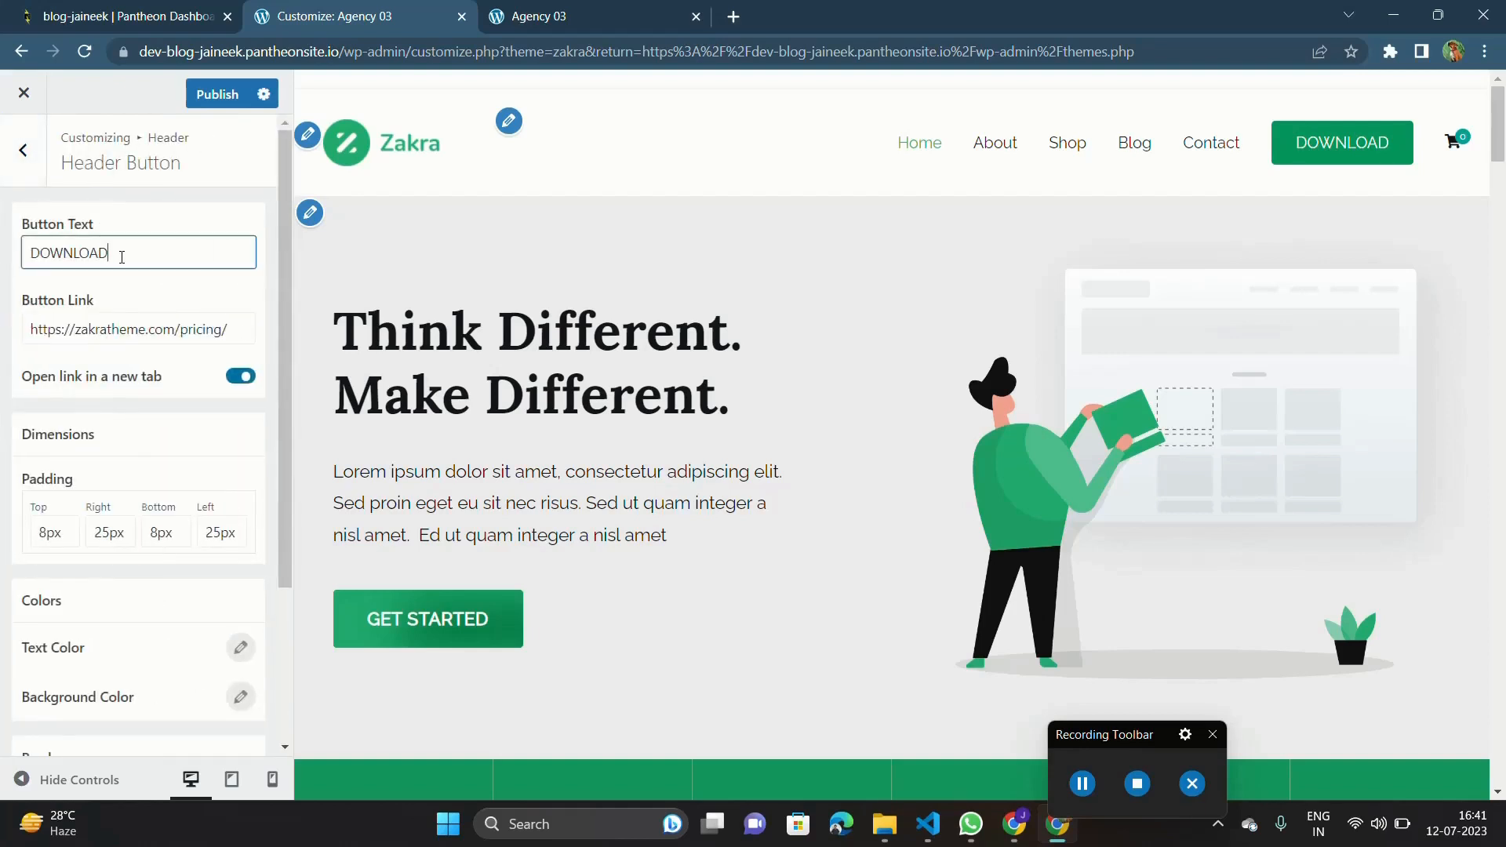
pyautogui.hotkey('ctrl', 'a')
pyautogui.press('BackSpace')
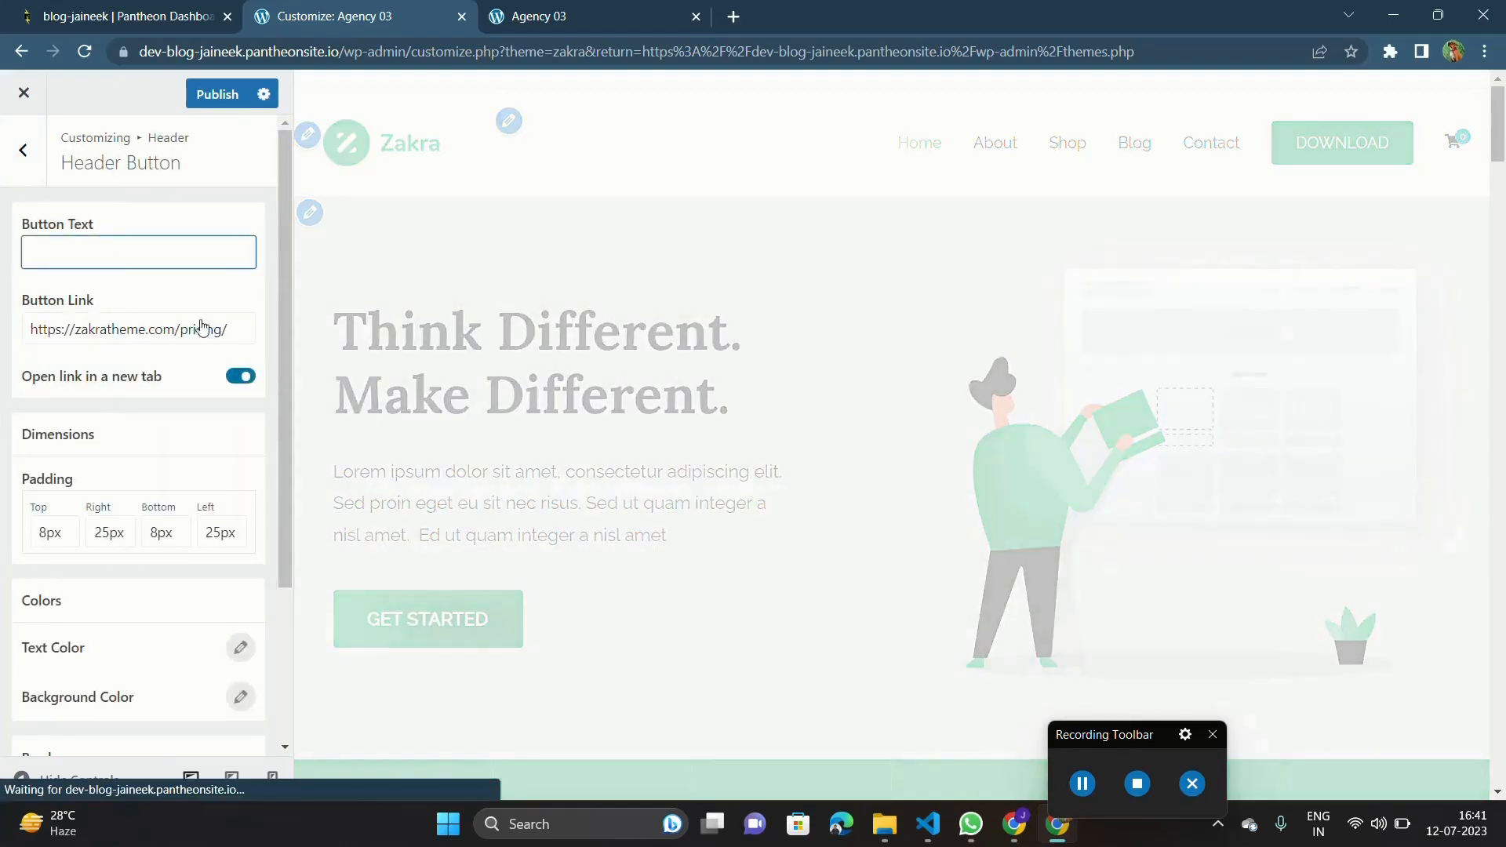
pyautogui.click(243, 379)
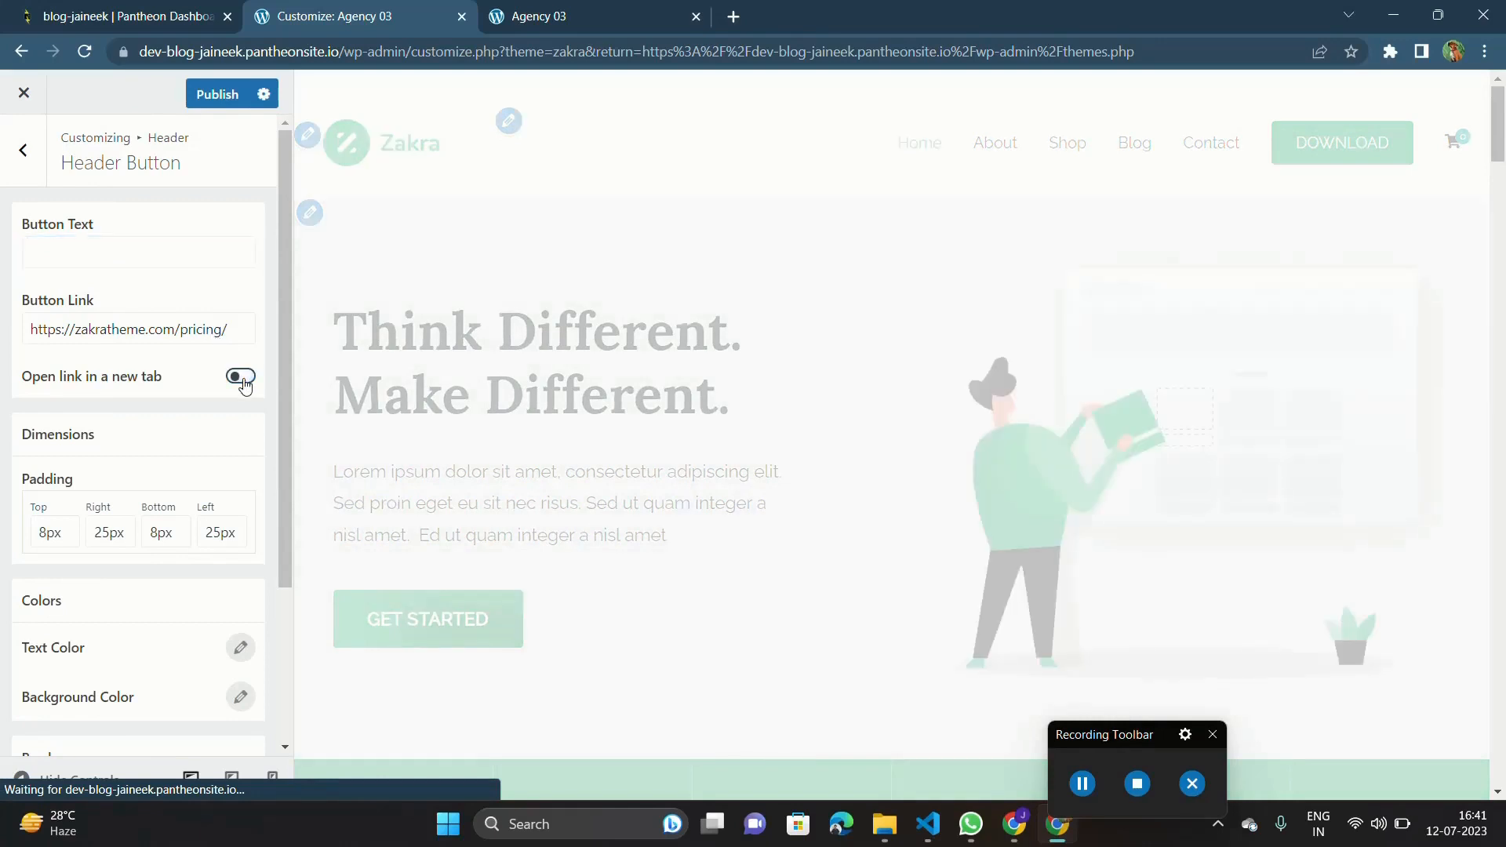
pyautogui.click(131, 242)
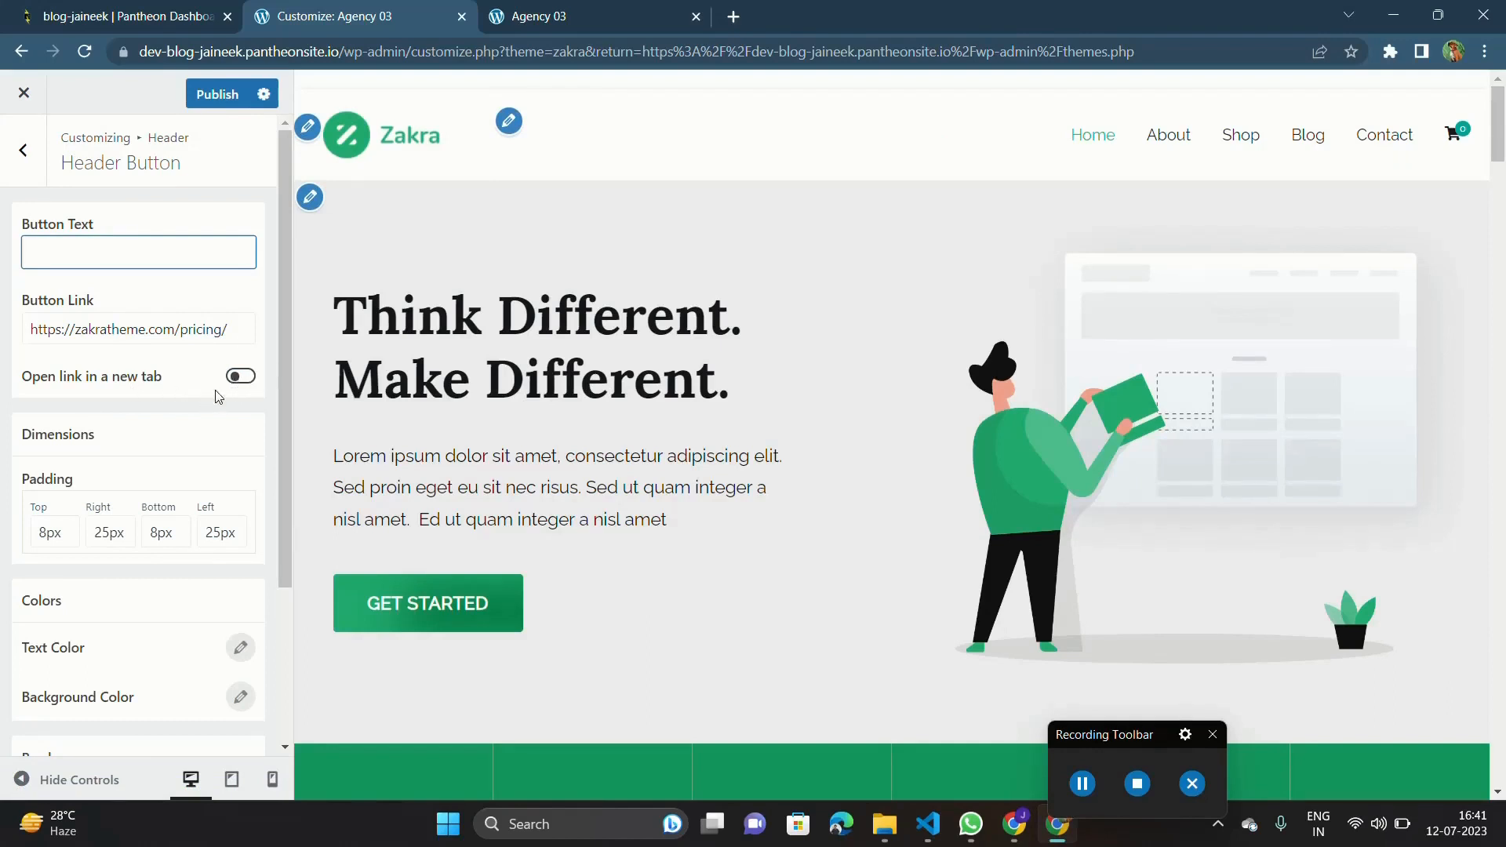
# Review the Header Button's dimension, color and border options and publish the theme changes.
pyautogui.scroll(-3, 185, 451)
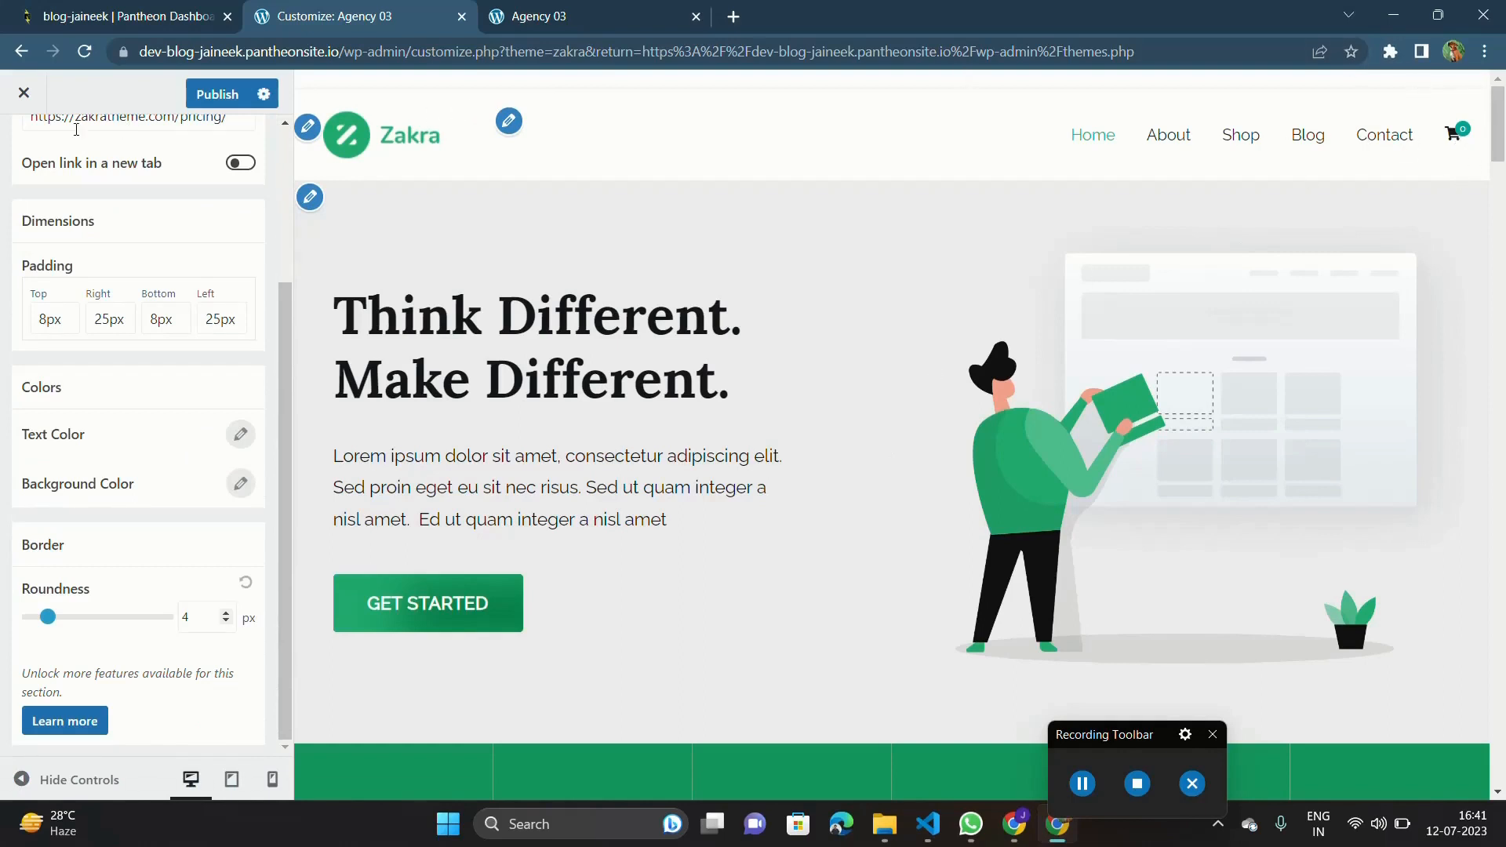
pyautogui.scroll(3, 45, 325)
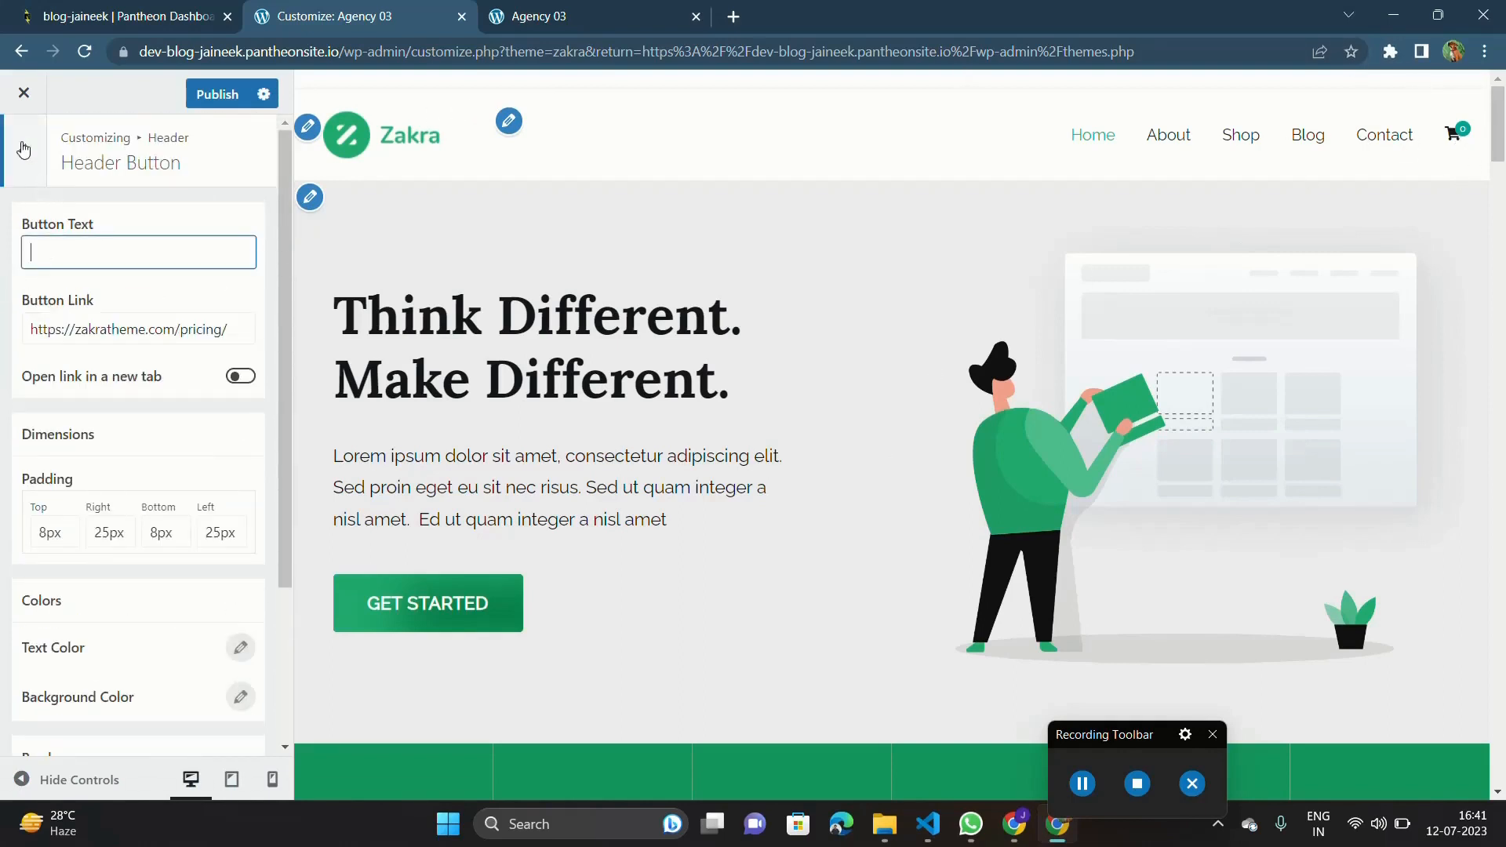
pyautogui.click(24, 149)
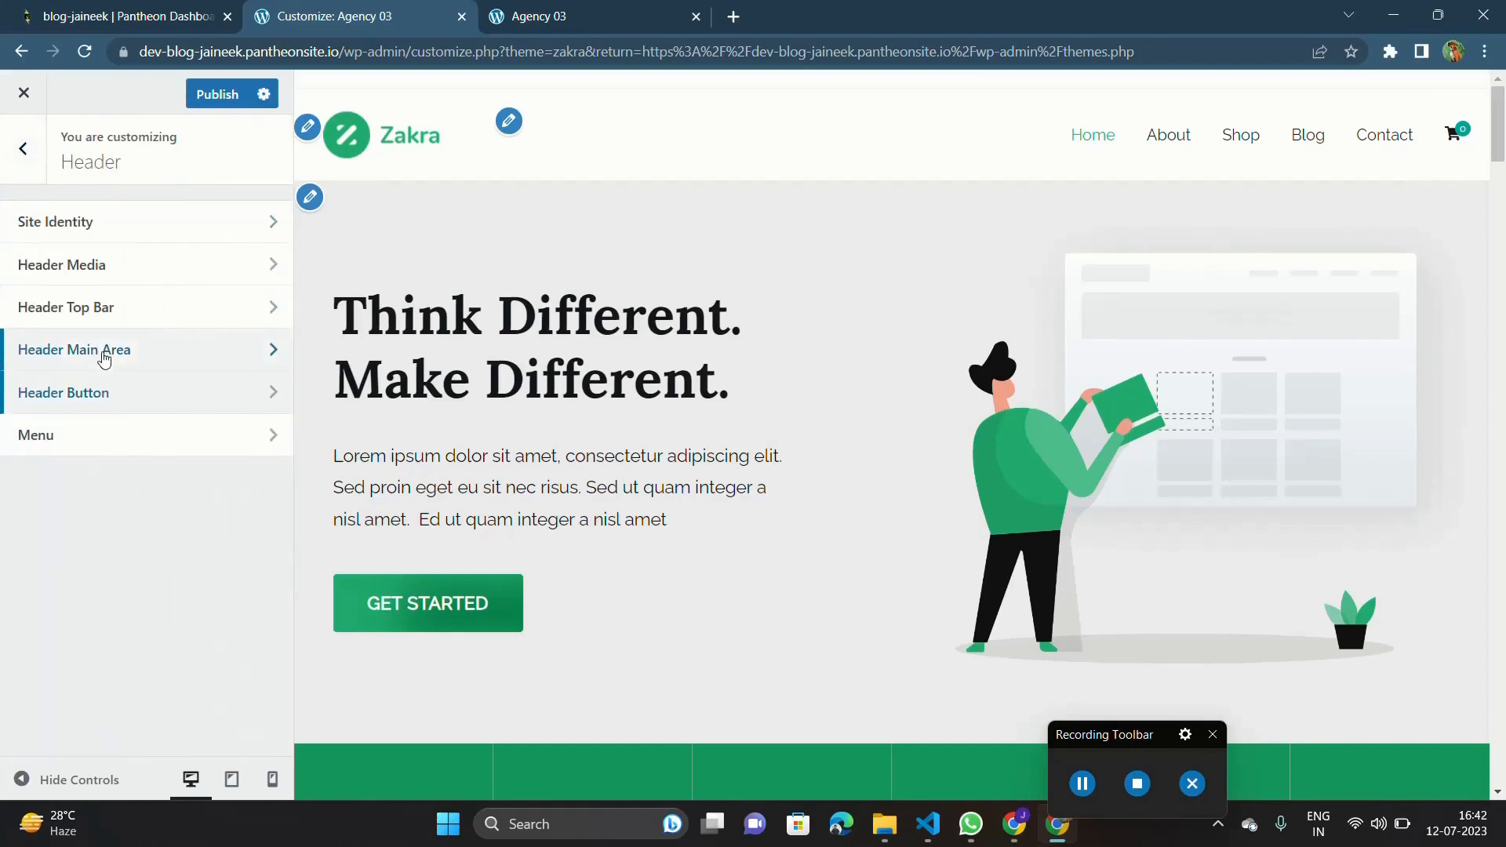
pyautogui.click(219, 95)
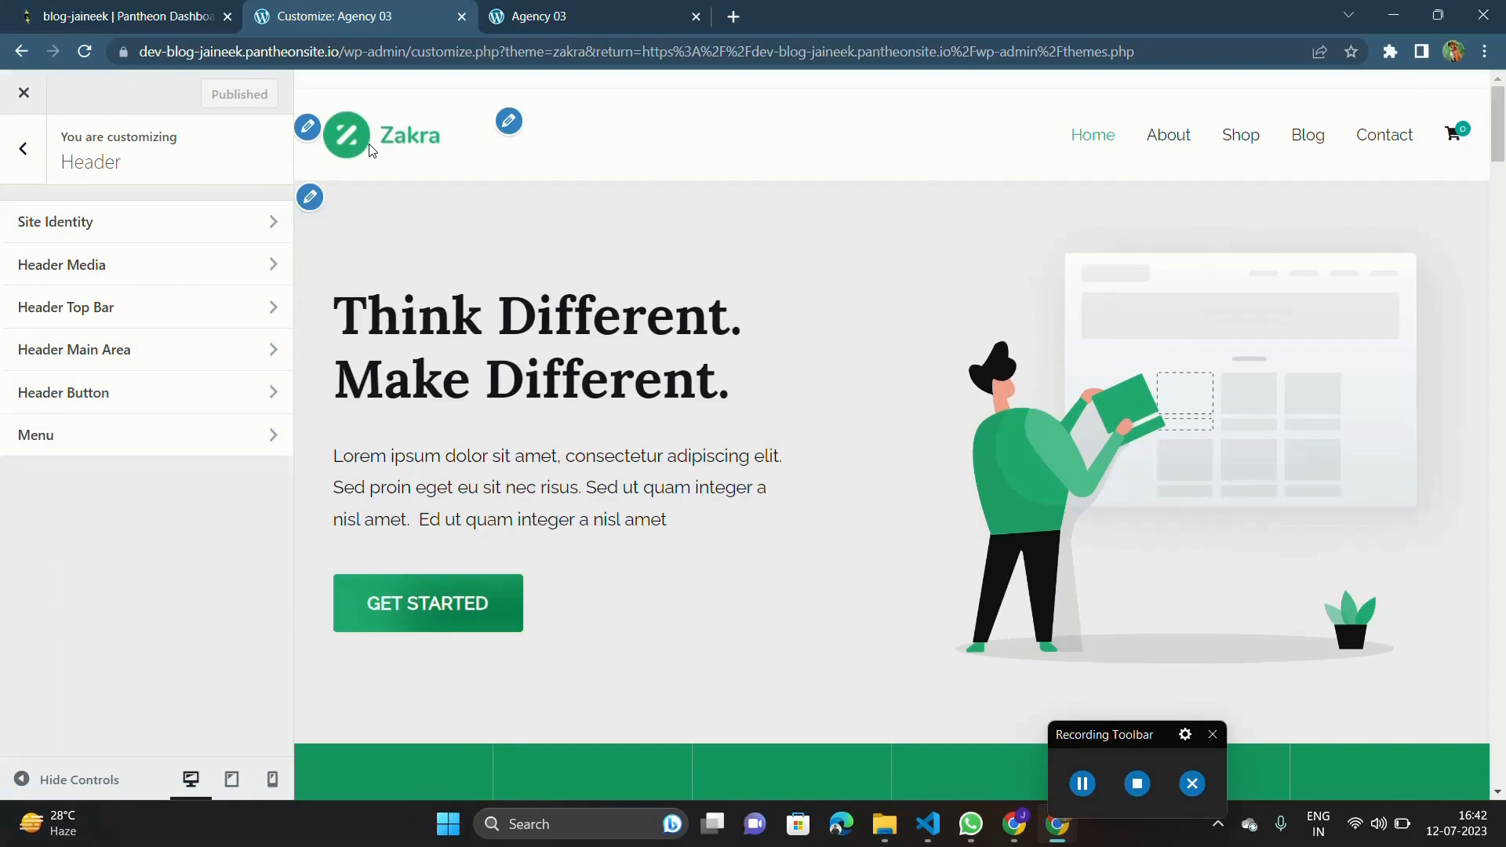
# Examine the header's Primary Menu and Primary Menu : Menu Item settings, including border, active item style, colors and typography.
pyautogui.moveTo(1077, 779); pyautogui.dragTo(1363, 764)
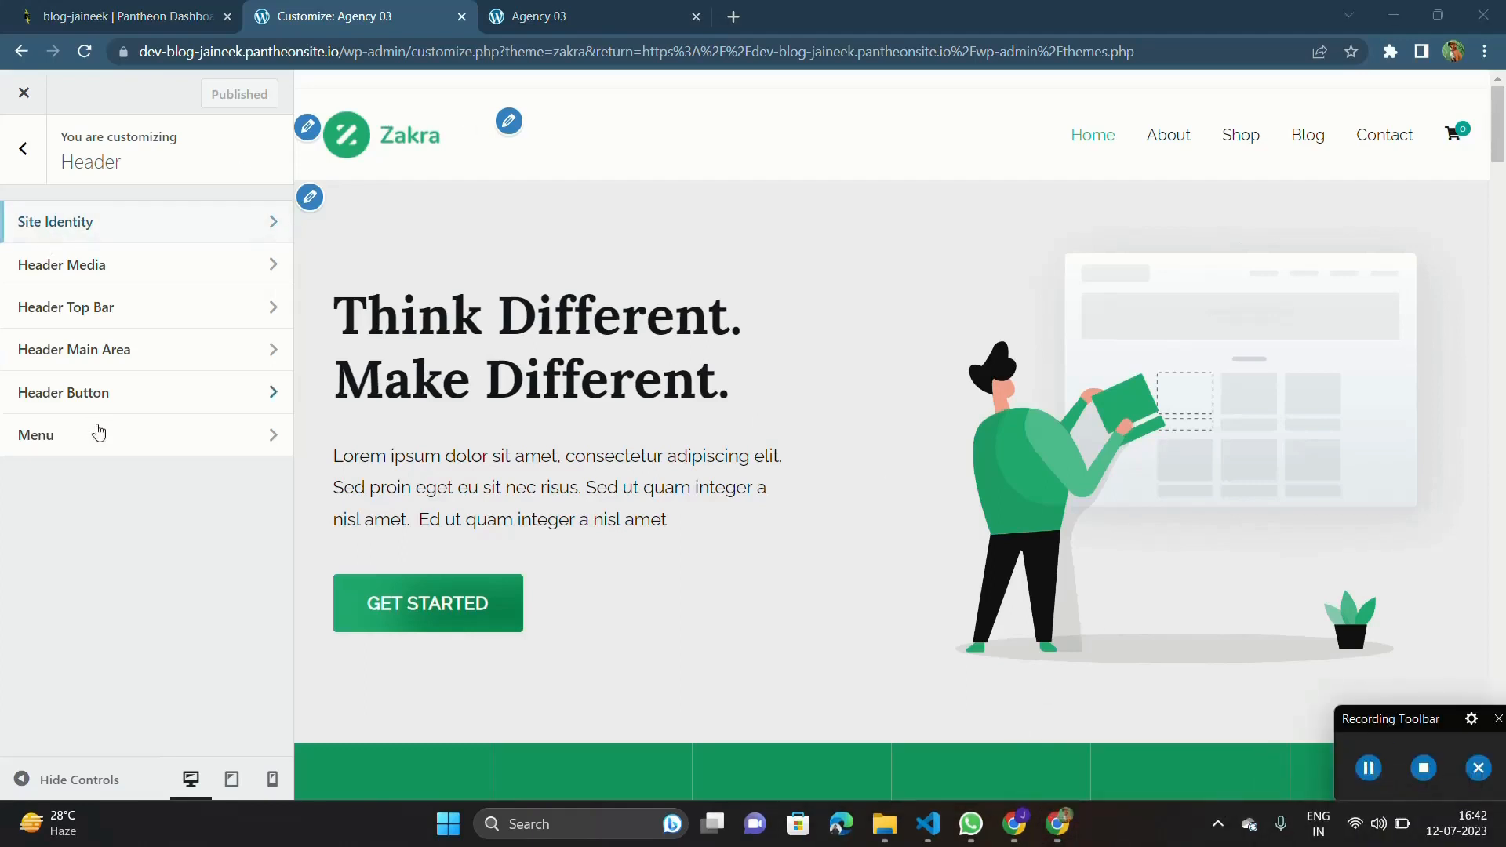
pyautogui.click(99, 440)
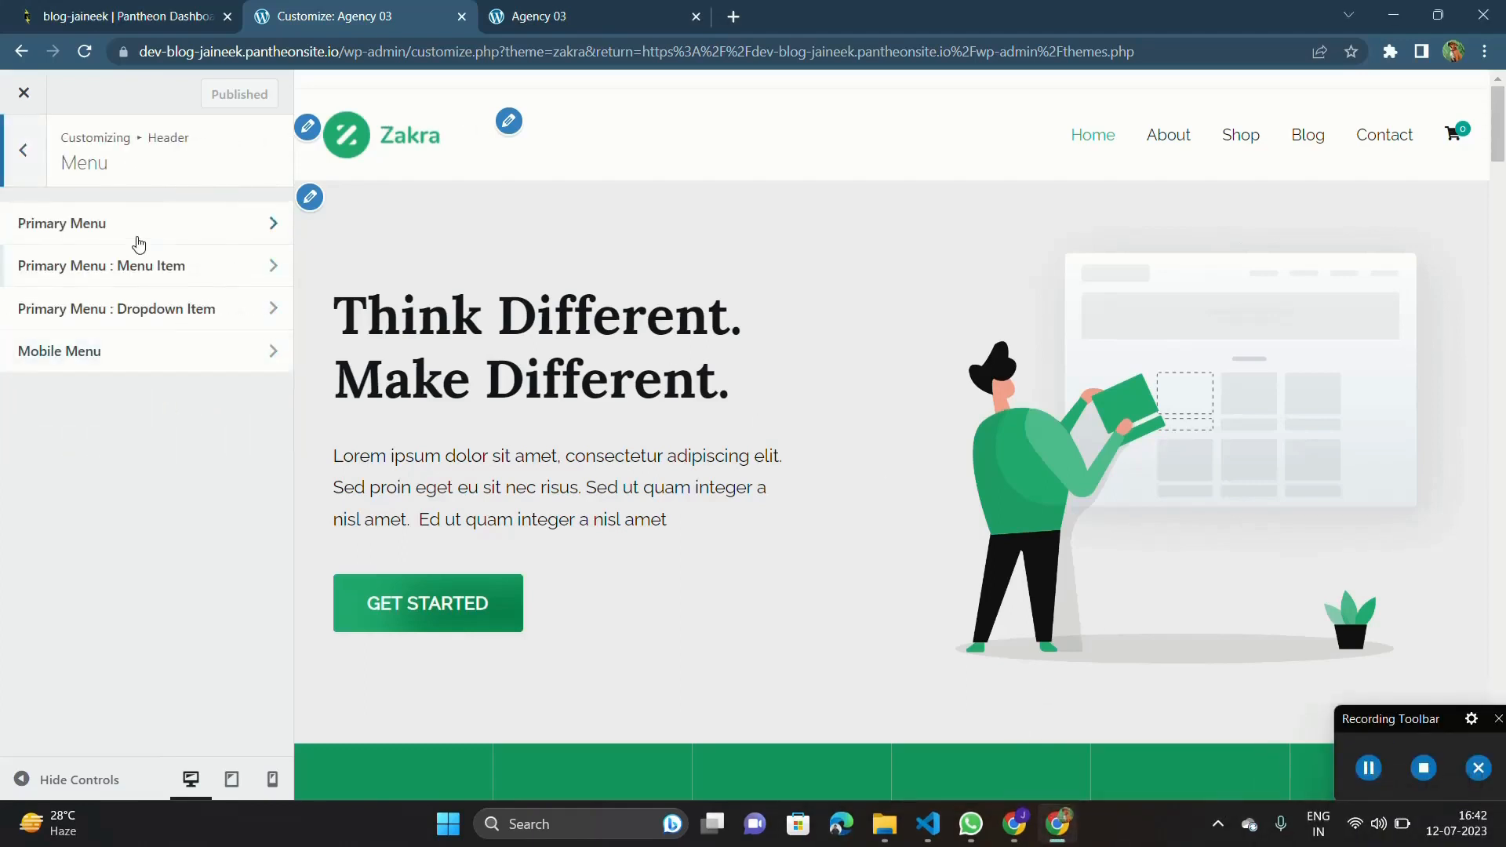
pyautogui.click(126, 236)
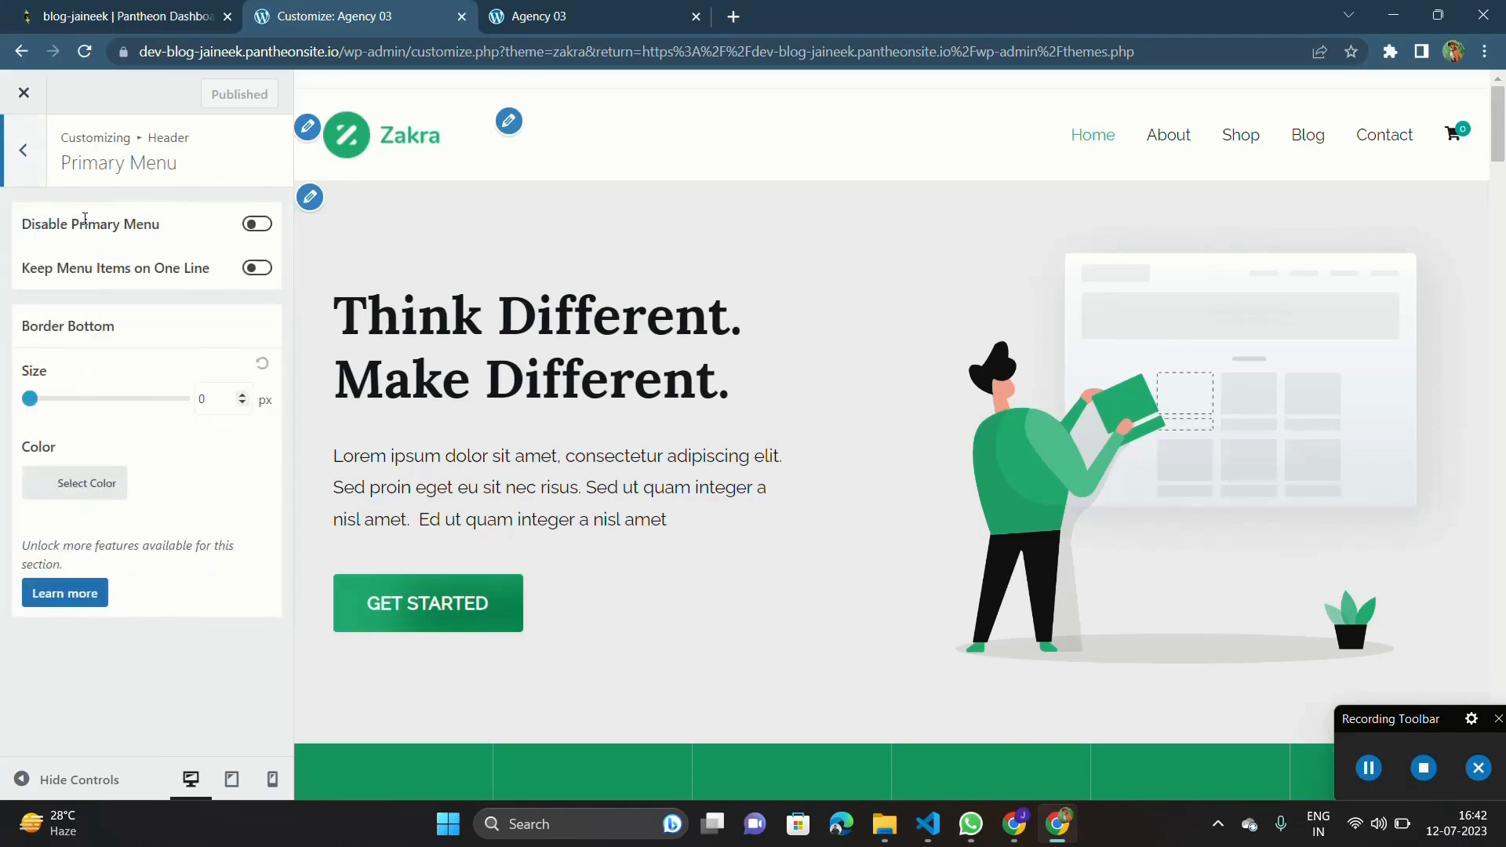
pyautogui.click(31, 149)
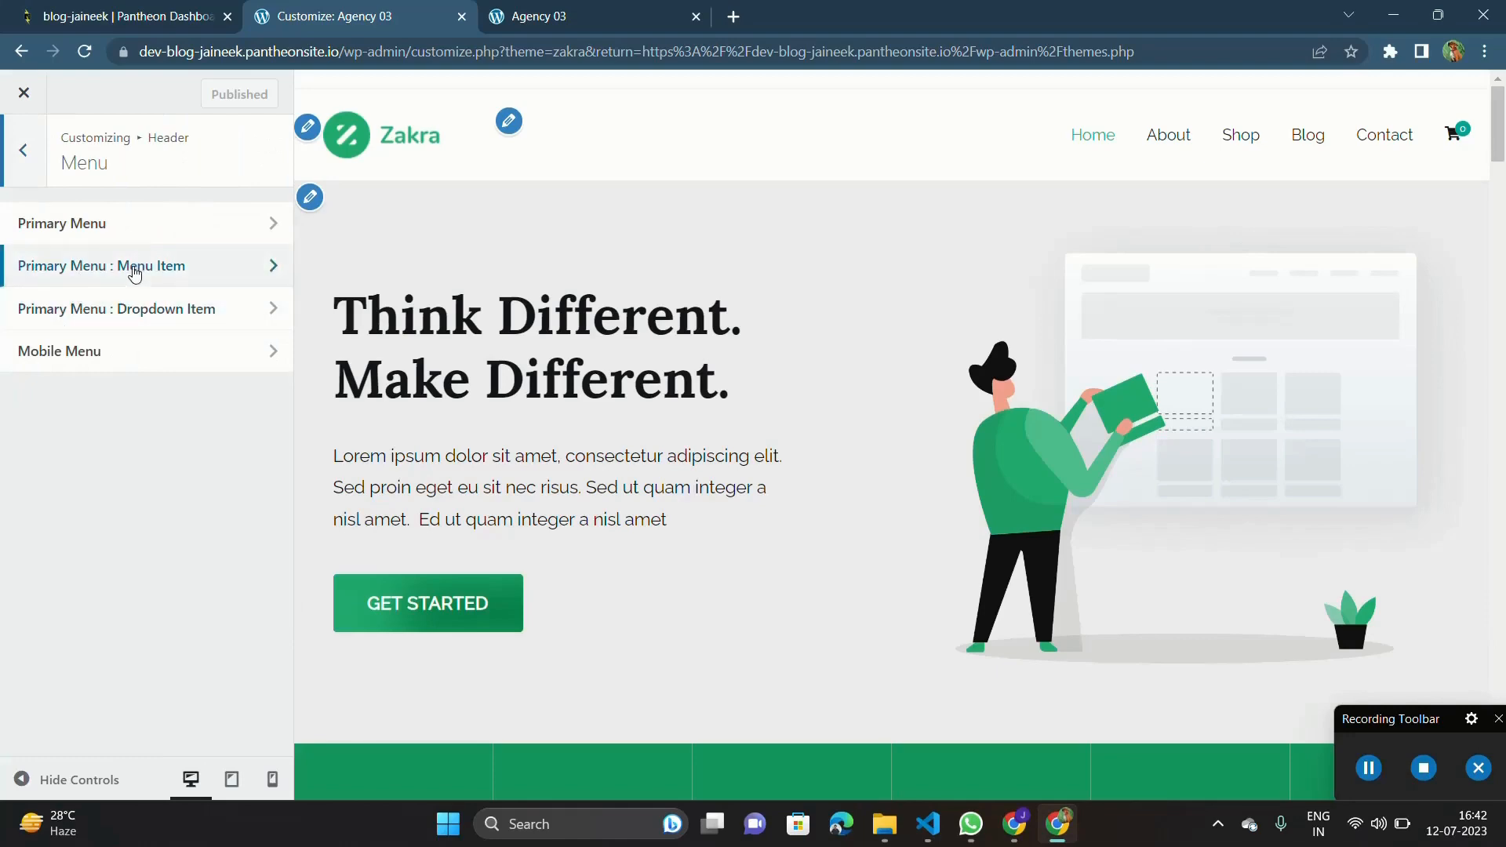
pyautogui.click(81, 268)
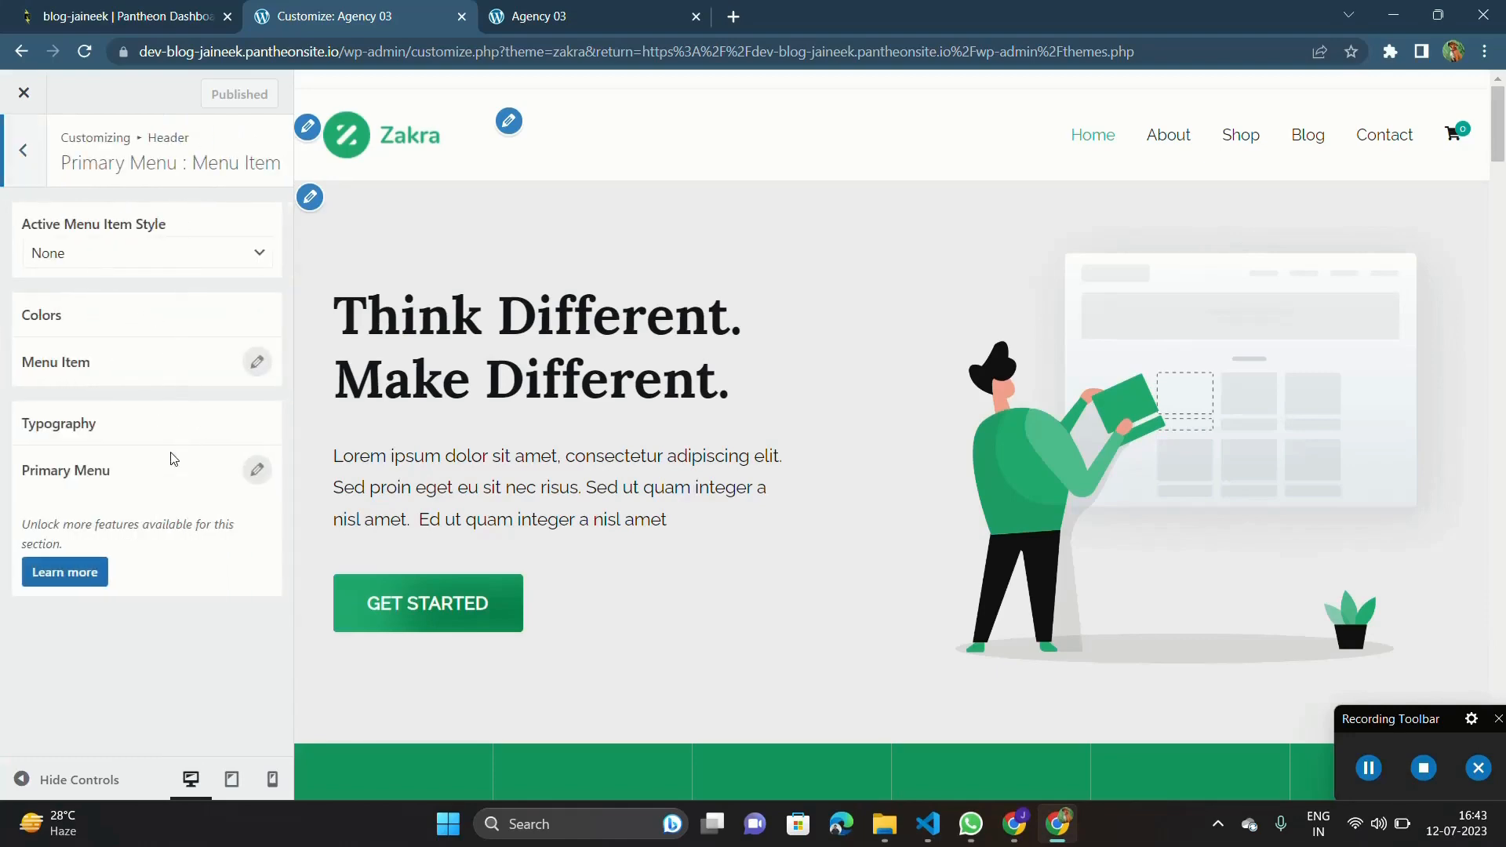
pyautogui.scroll(-12, 507, 387)
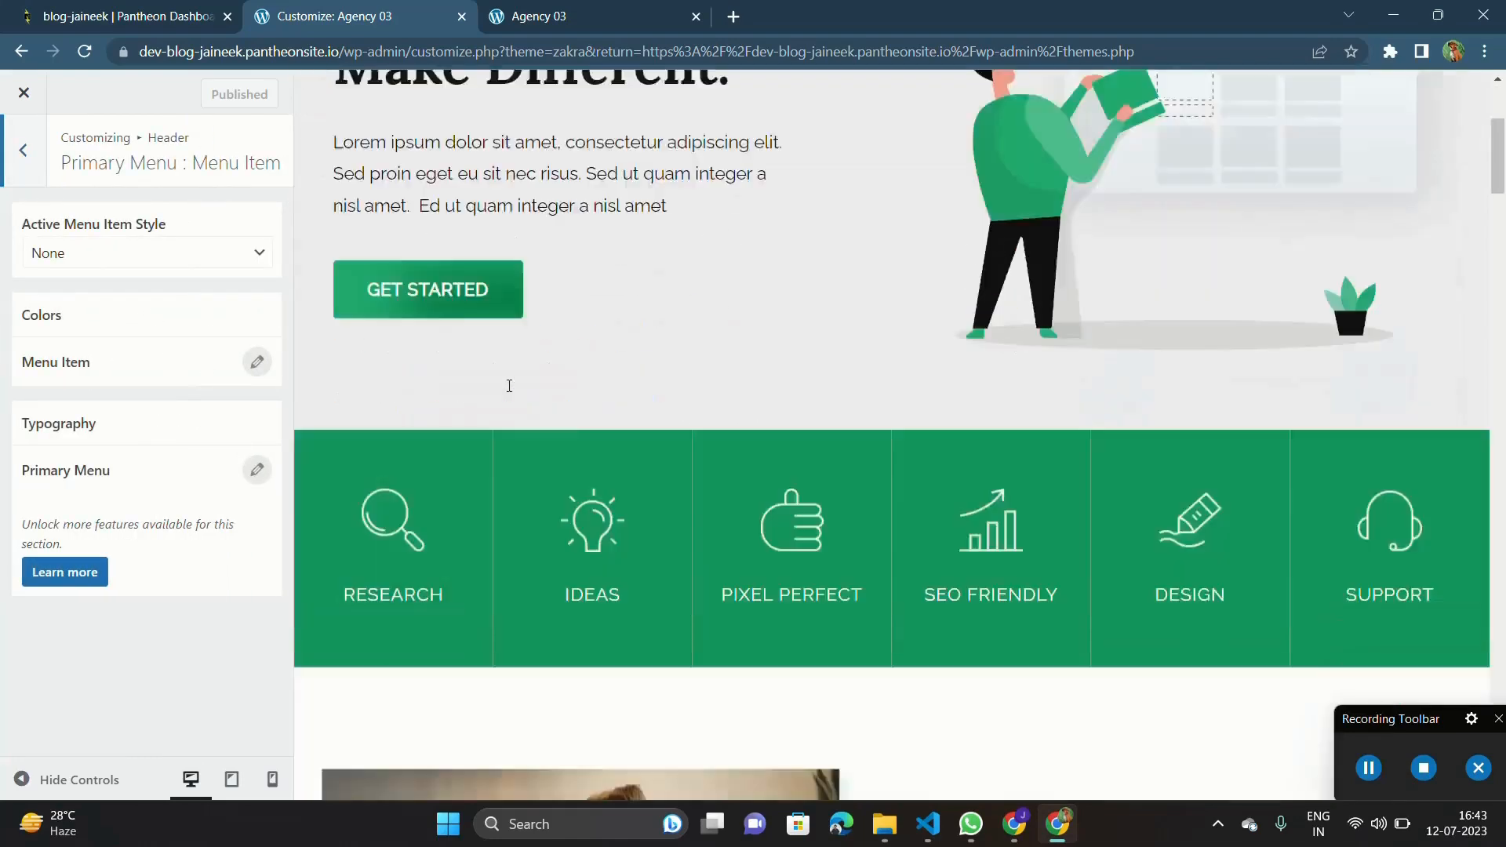
pyautogui.scroll(12, 508, 387)
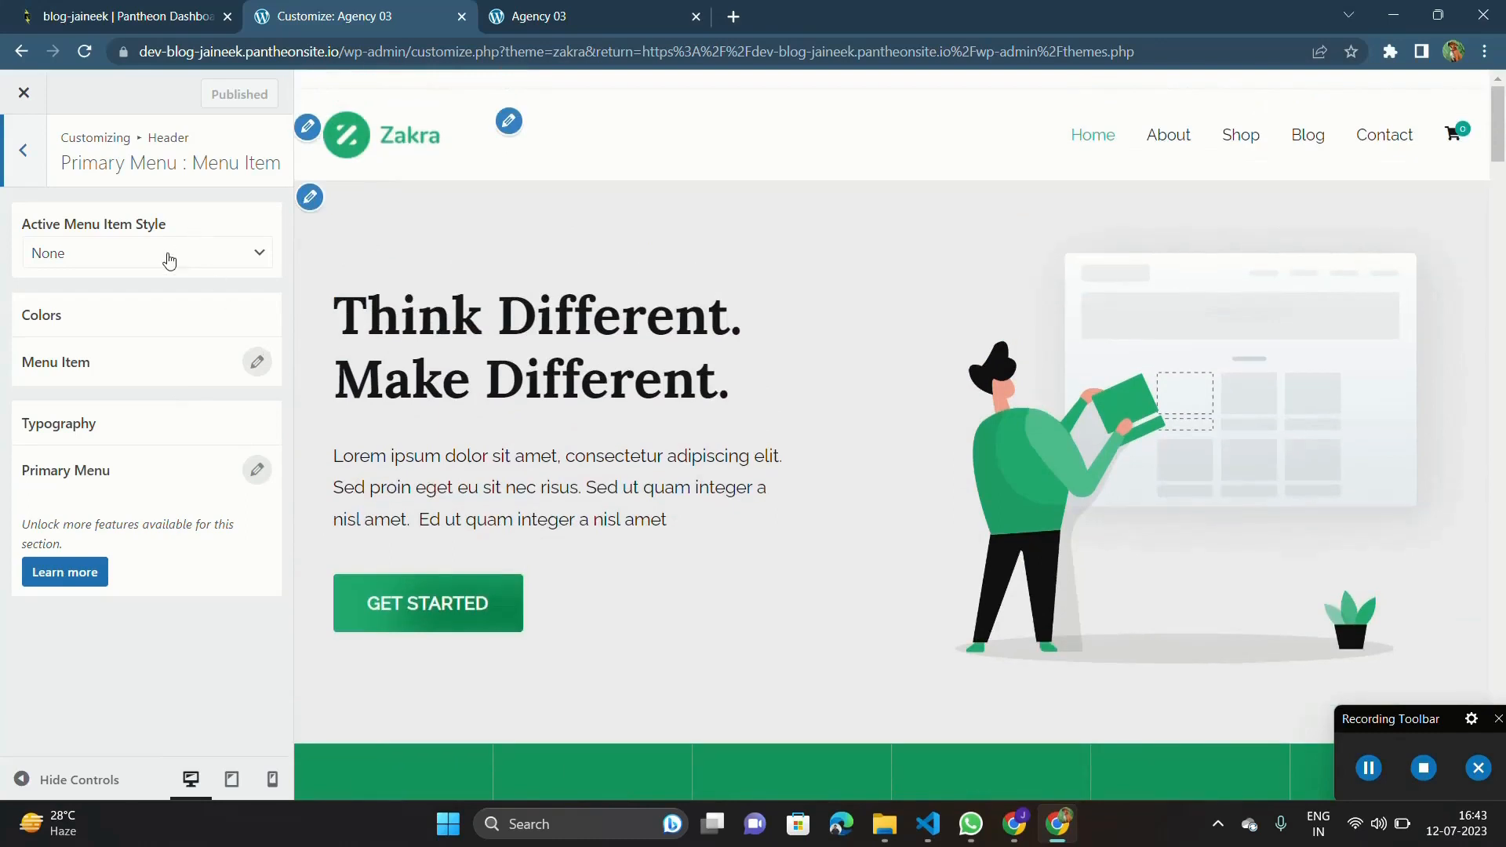
pyautogui.click(23, 151)
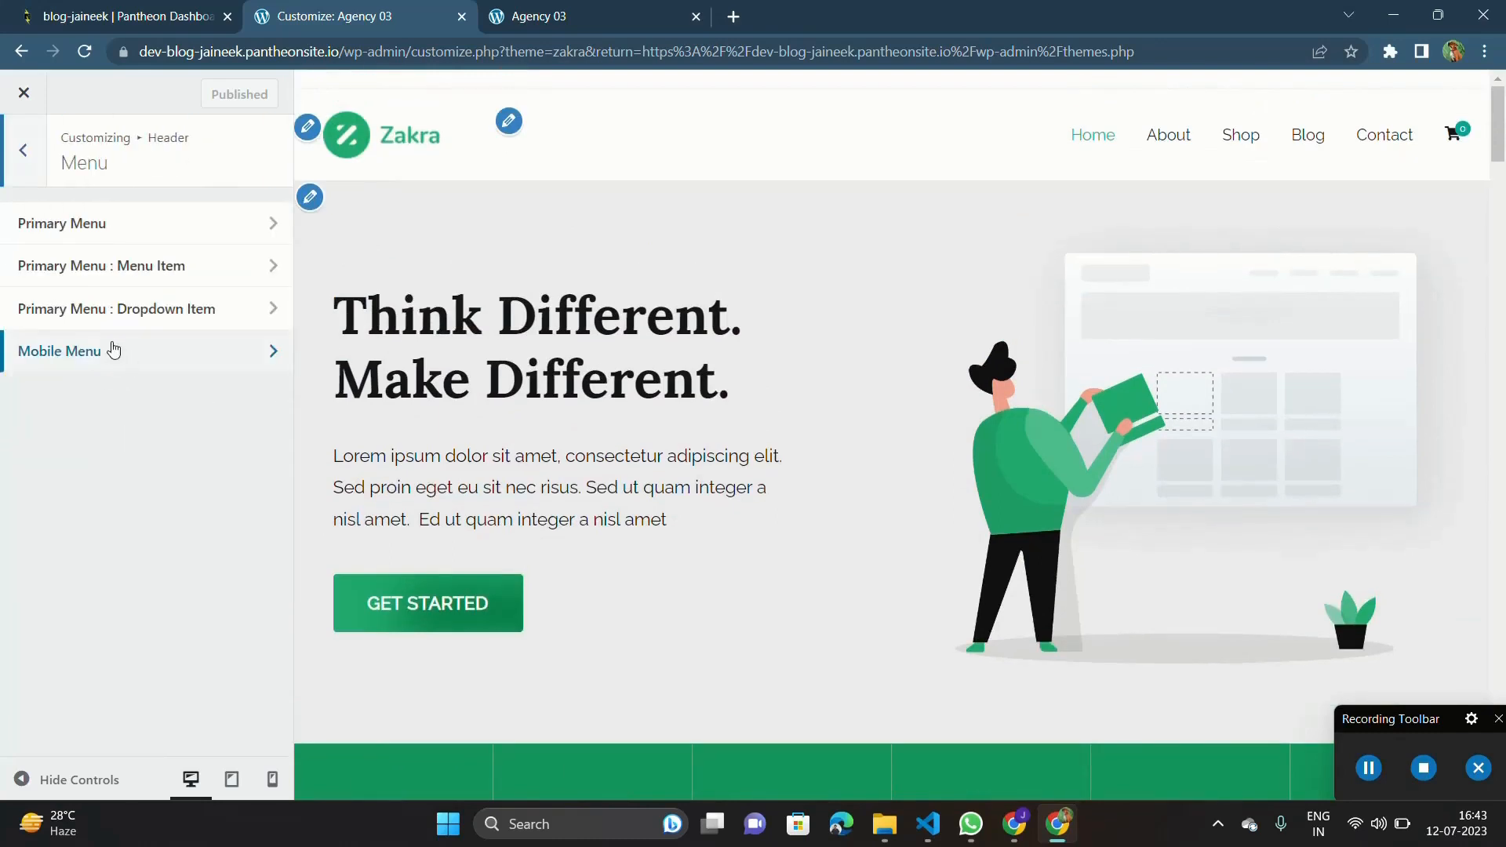
# Examine the Primary Menu : Dropdown Item and Mobile Menu typography settings and return to the Header settings.
pyautogui.click(87, 330)
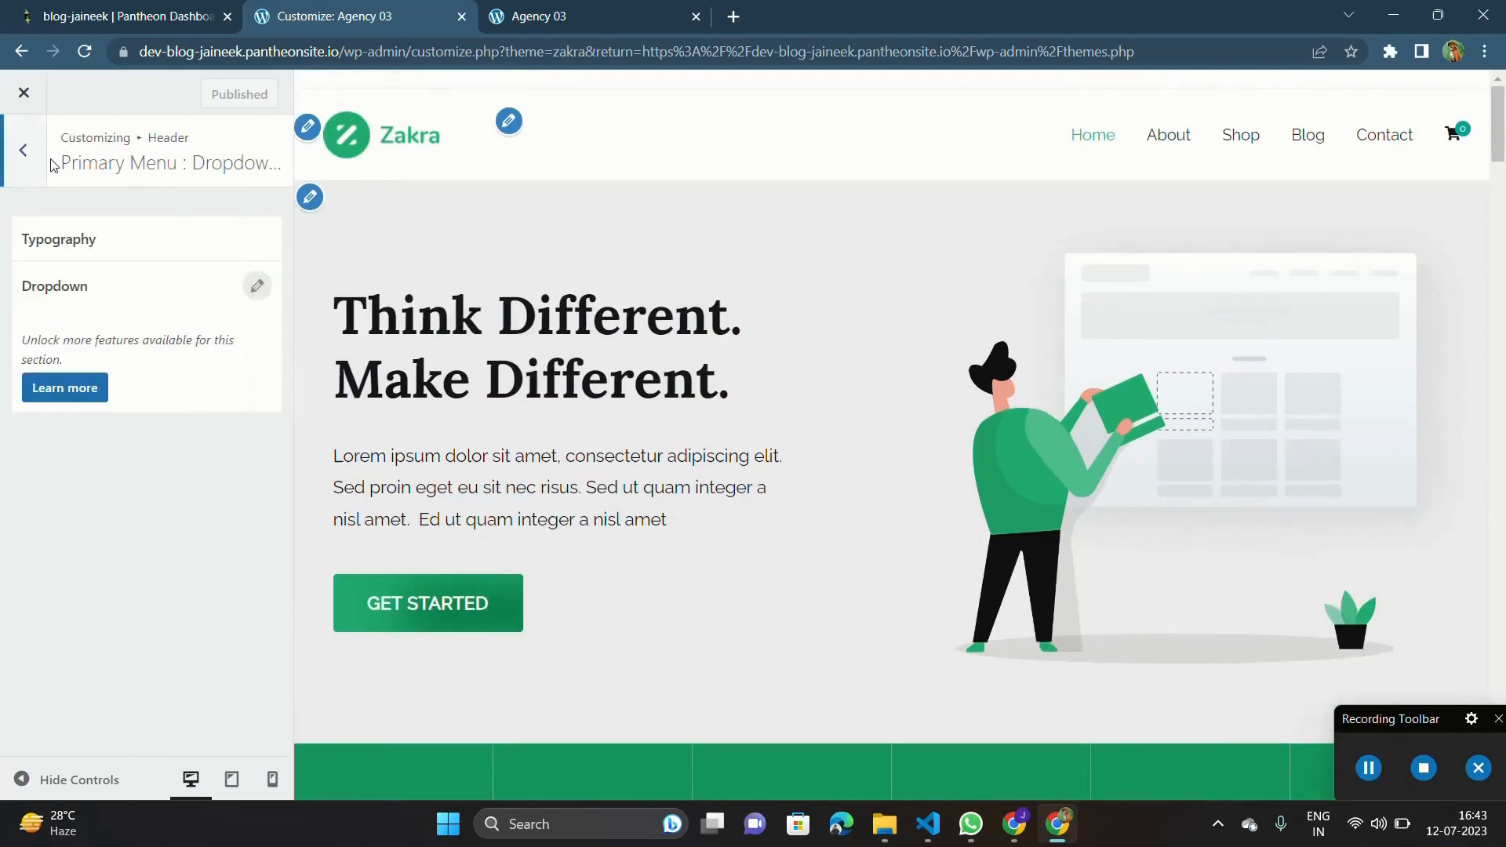
pyautogui.click(35, 130)
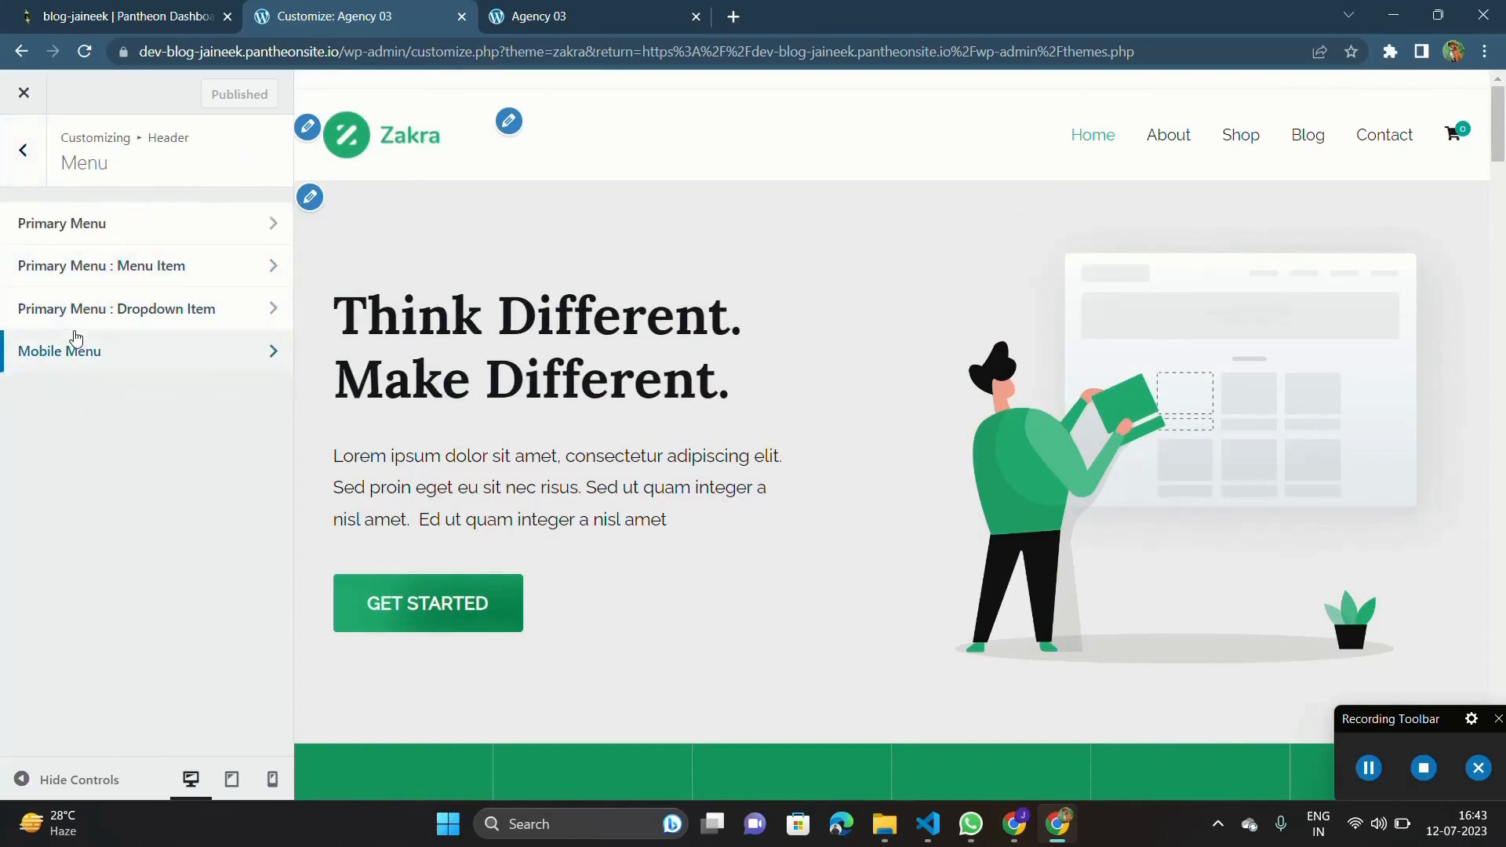
pyautogui.click(74, 343)
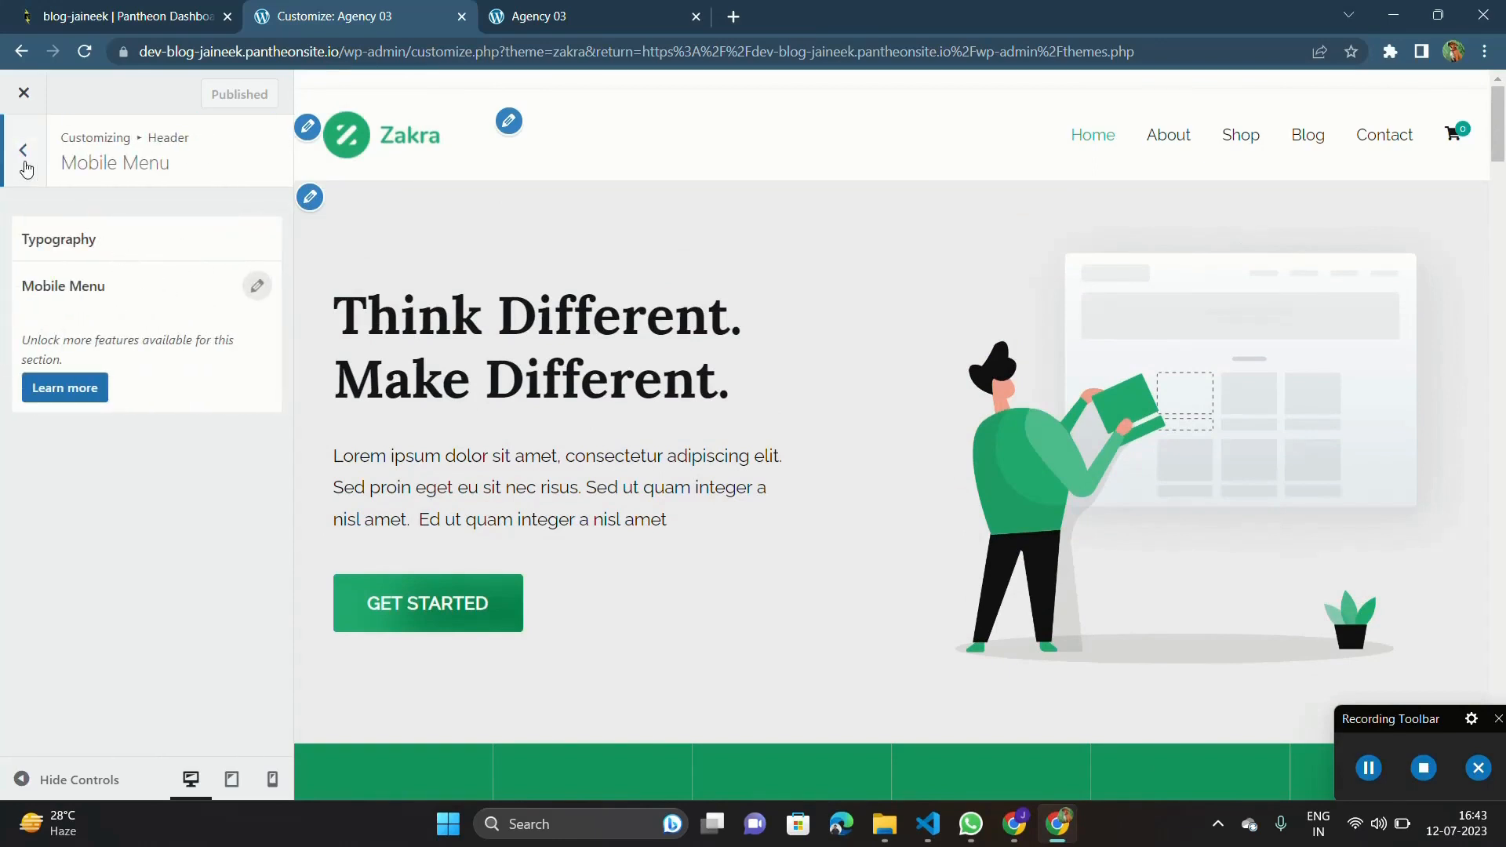
pyautogui.click(24, 153)
pyautogui.click(24, 152)
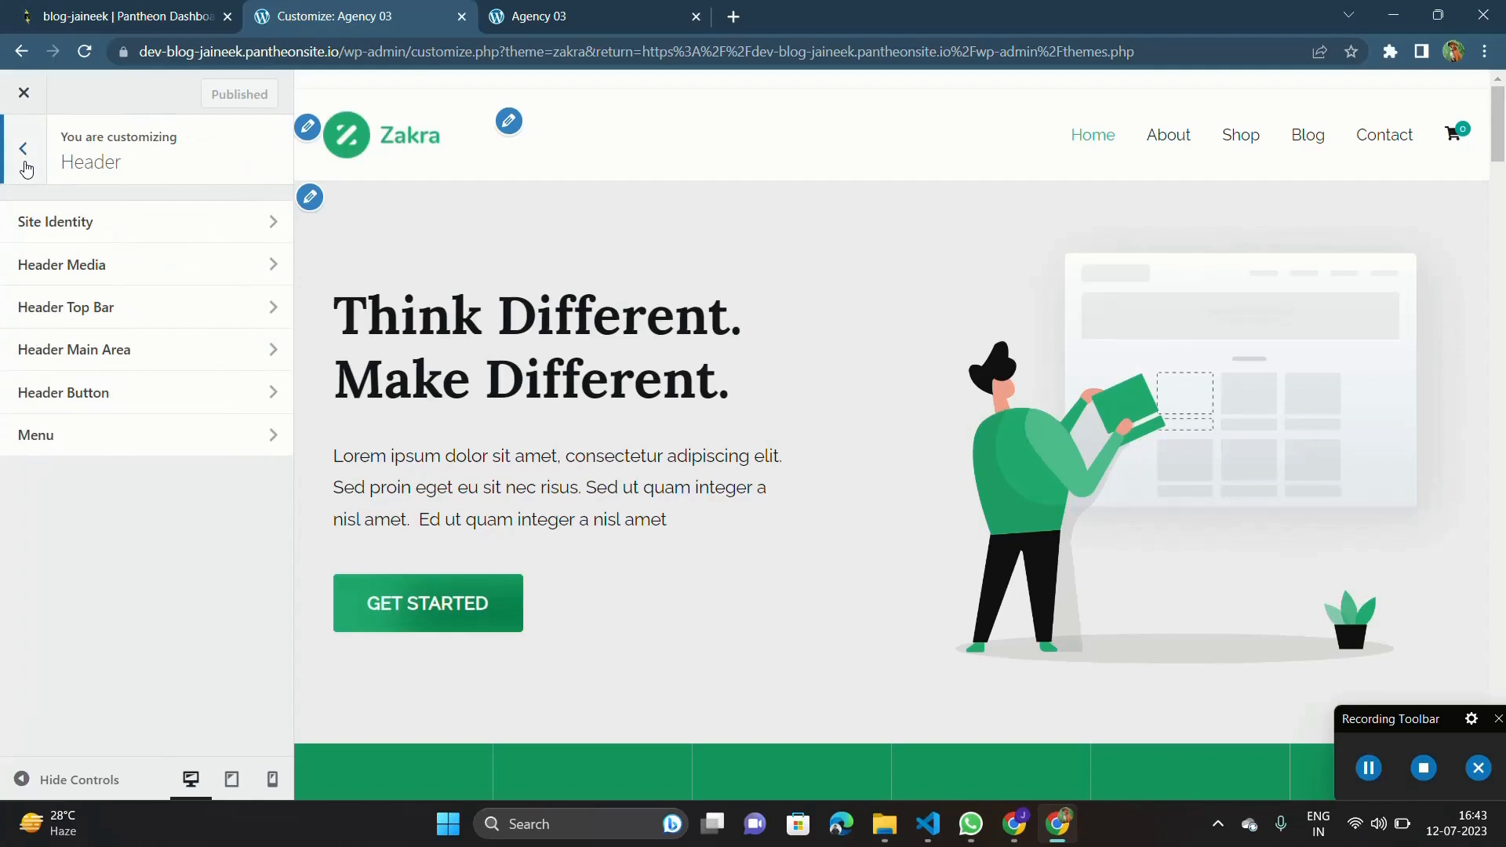
# Examine the Content section's Page Header settings for page title position, alignment, breadcrumbs, padding and colors.
pyautogui.click(25, 165)
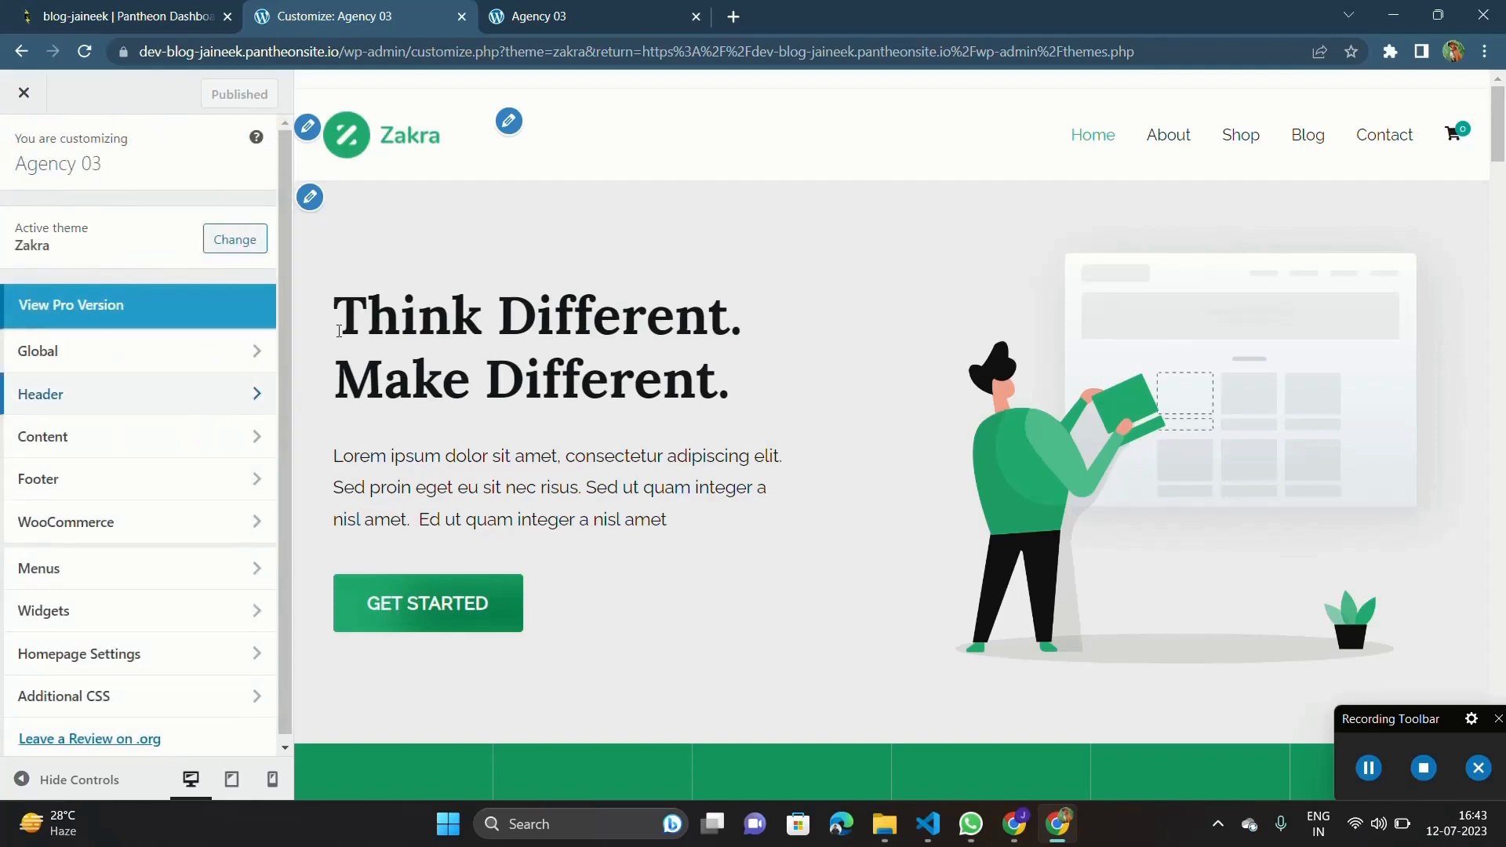
pyautogui.scroll(-1, 179, 349)
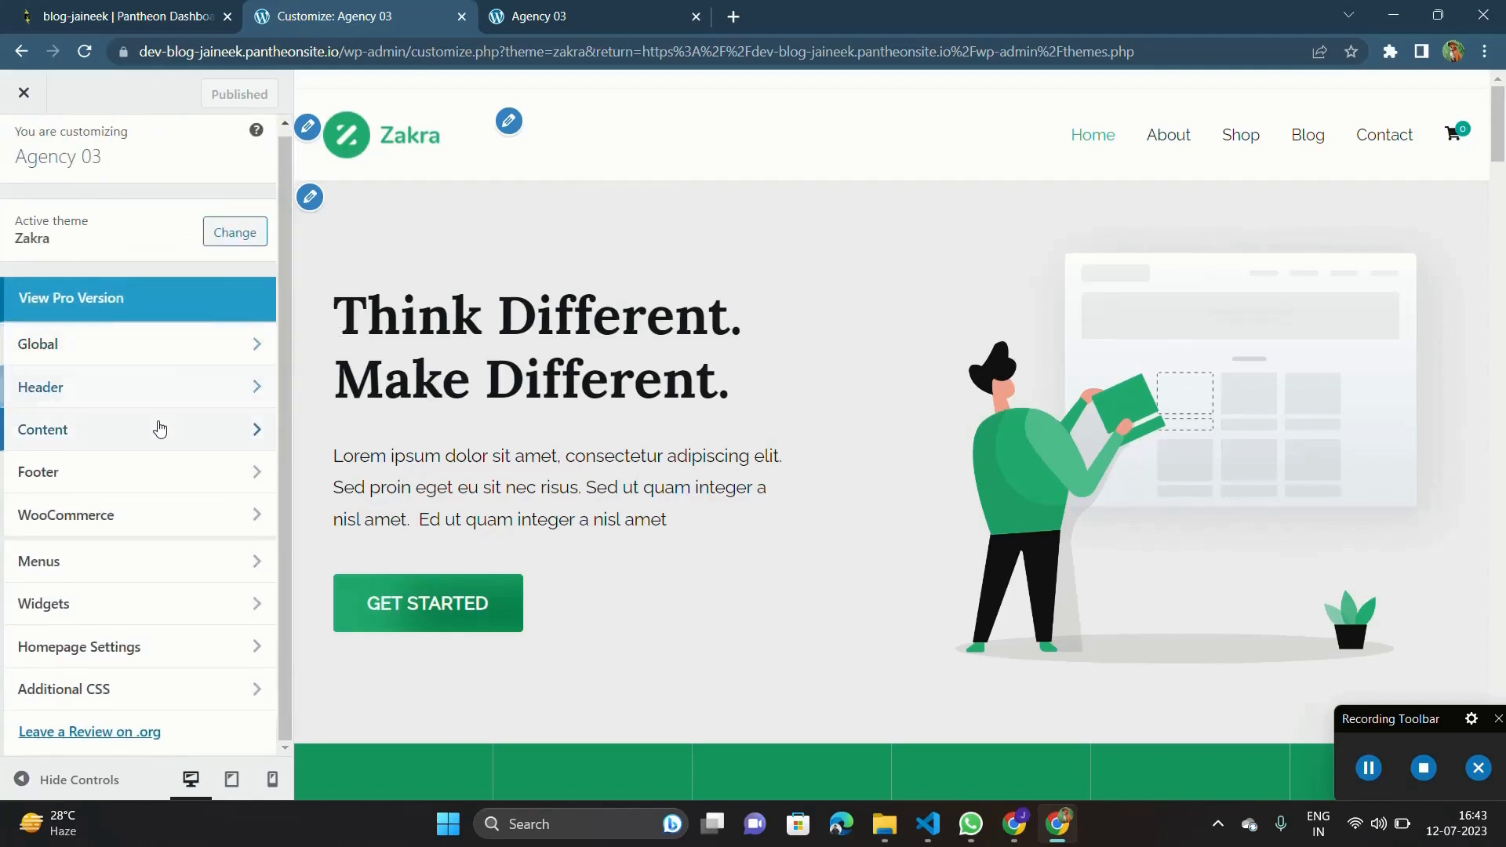
pyautogui.click(160, 428)
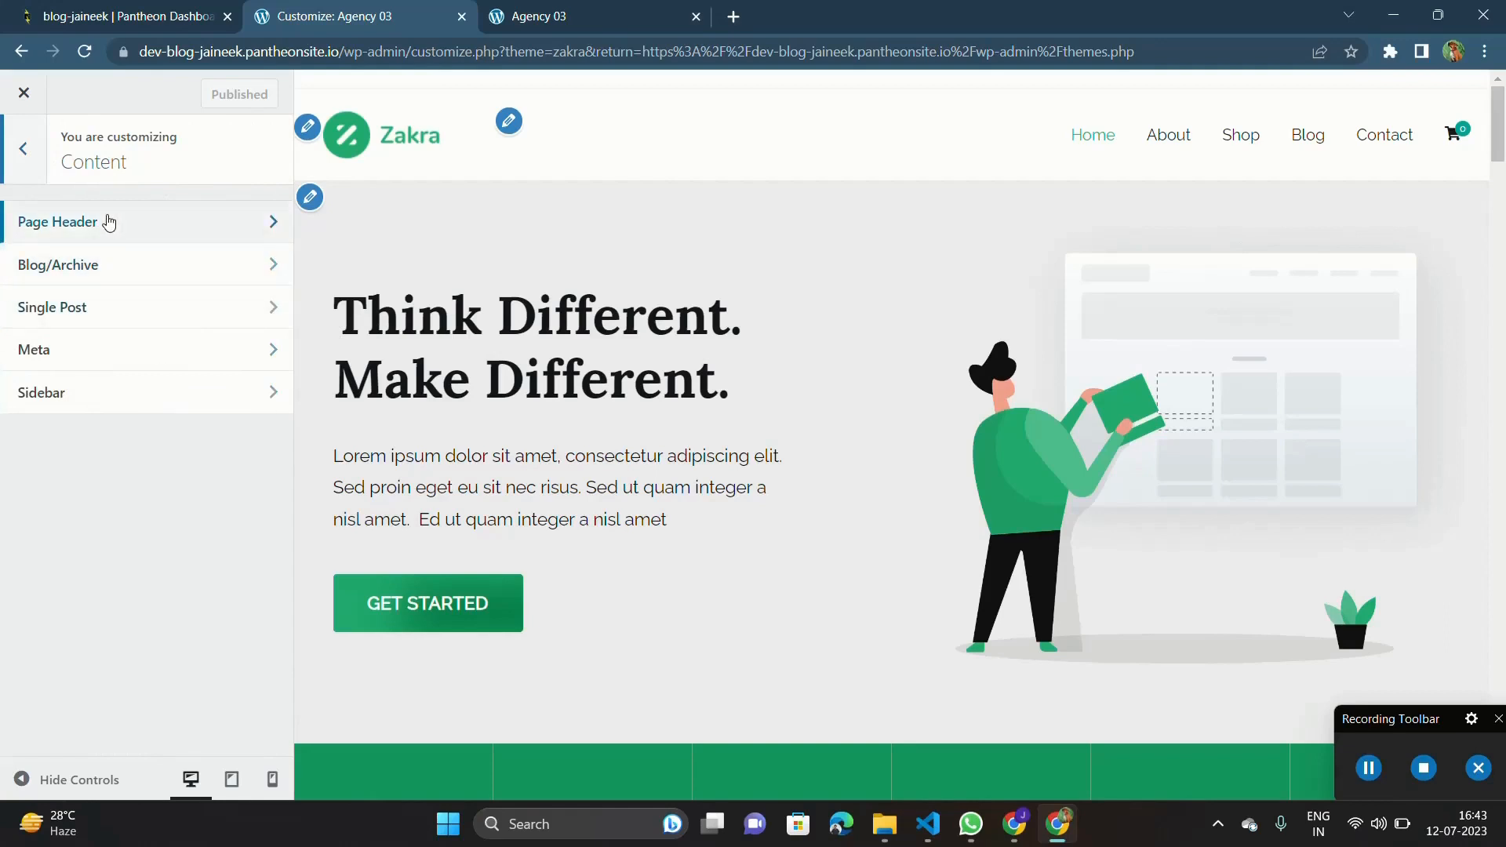
pyautogui.click(109, 223)
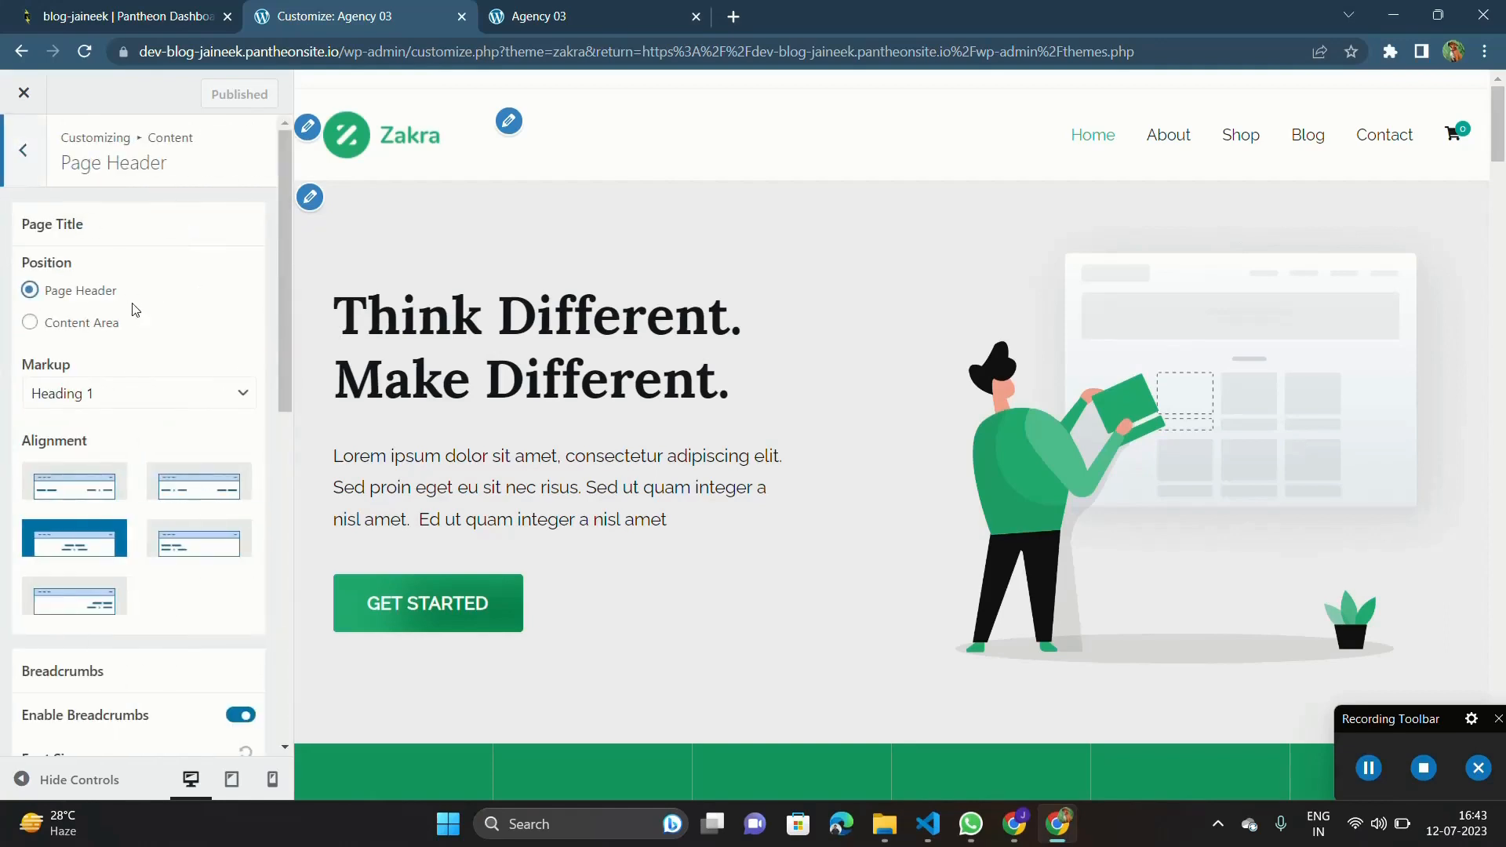
pyautogui.scroll(-3, 152, 367)
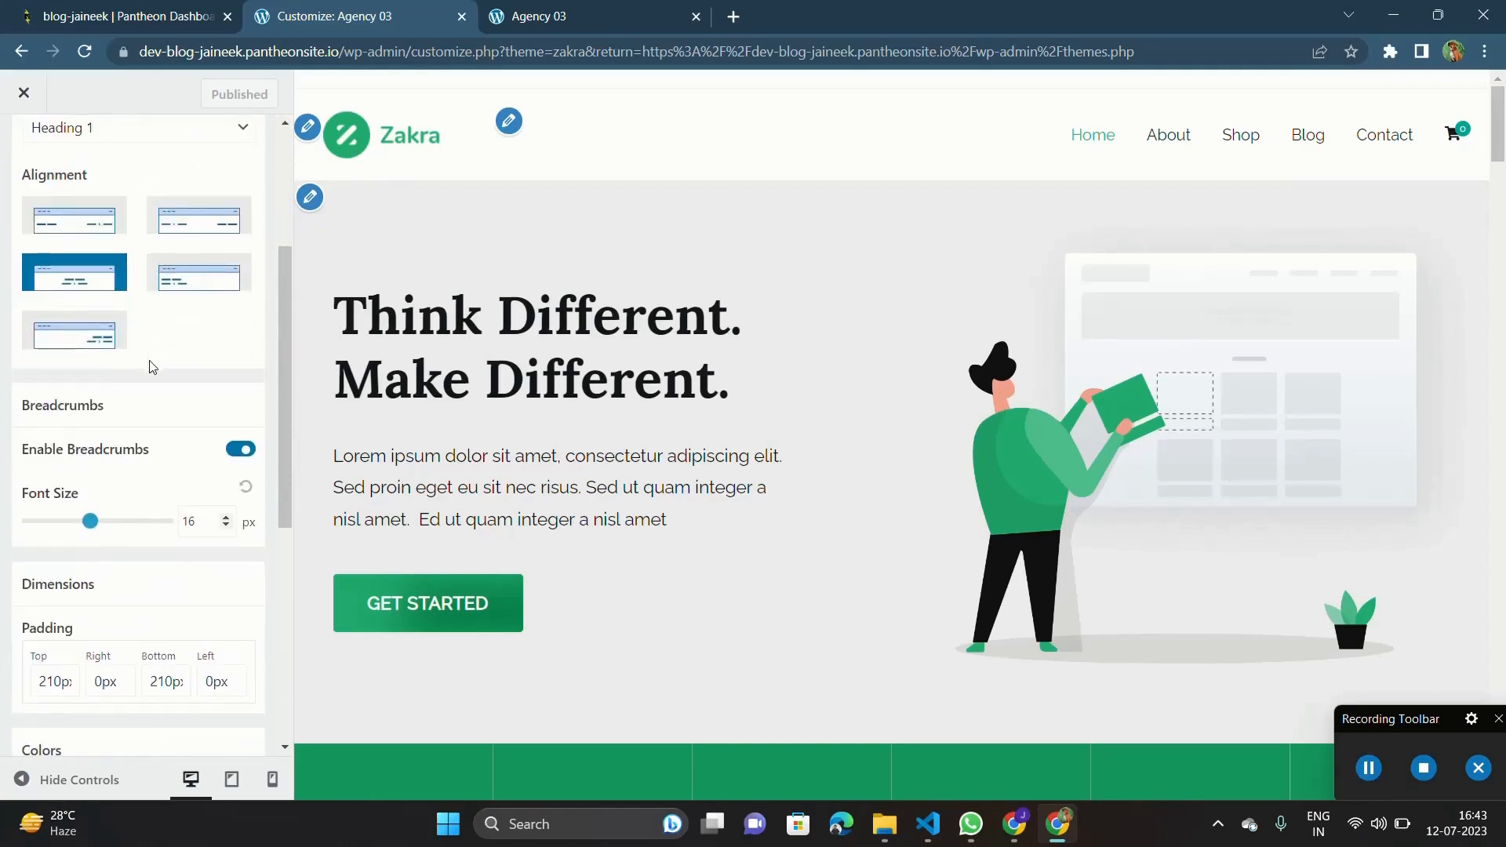
pyautogui.scroll(-2, 153, 368)
pyautogui.tripleClick(71, 322)
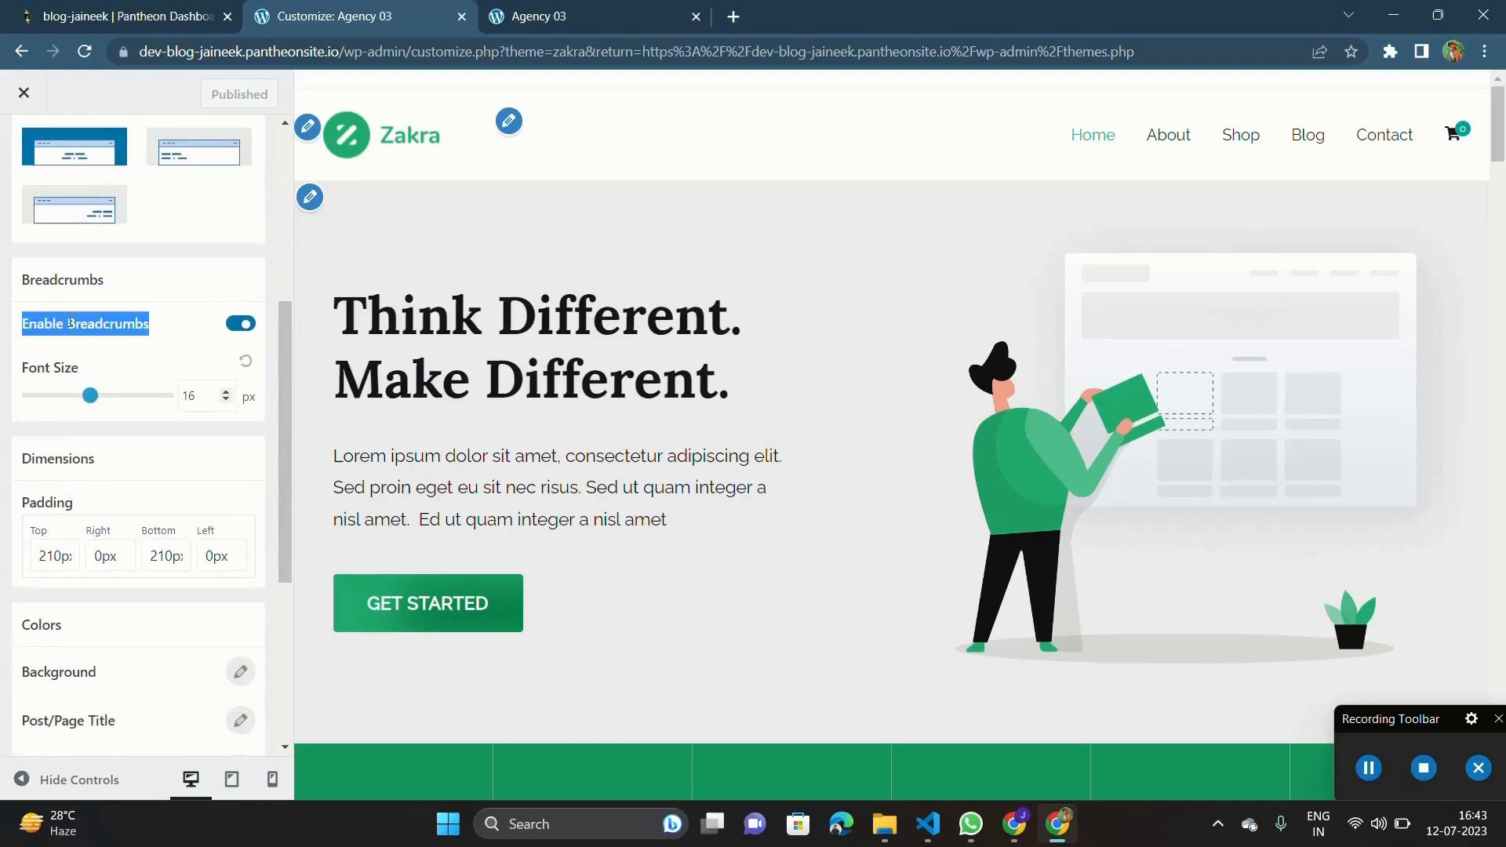
pyautogui.scroll(5, 94, 275)
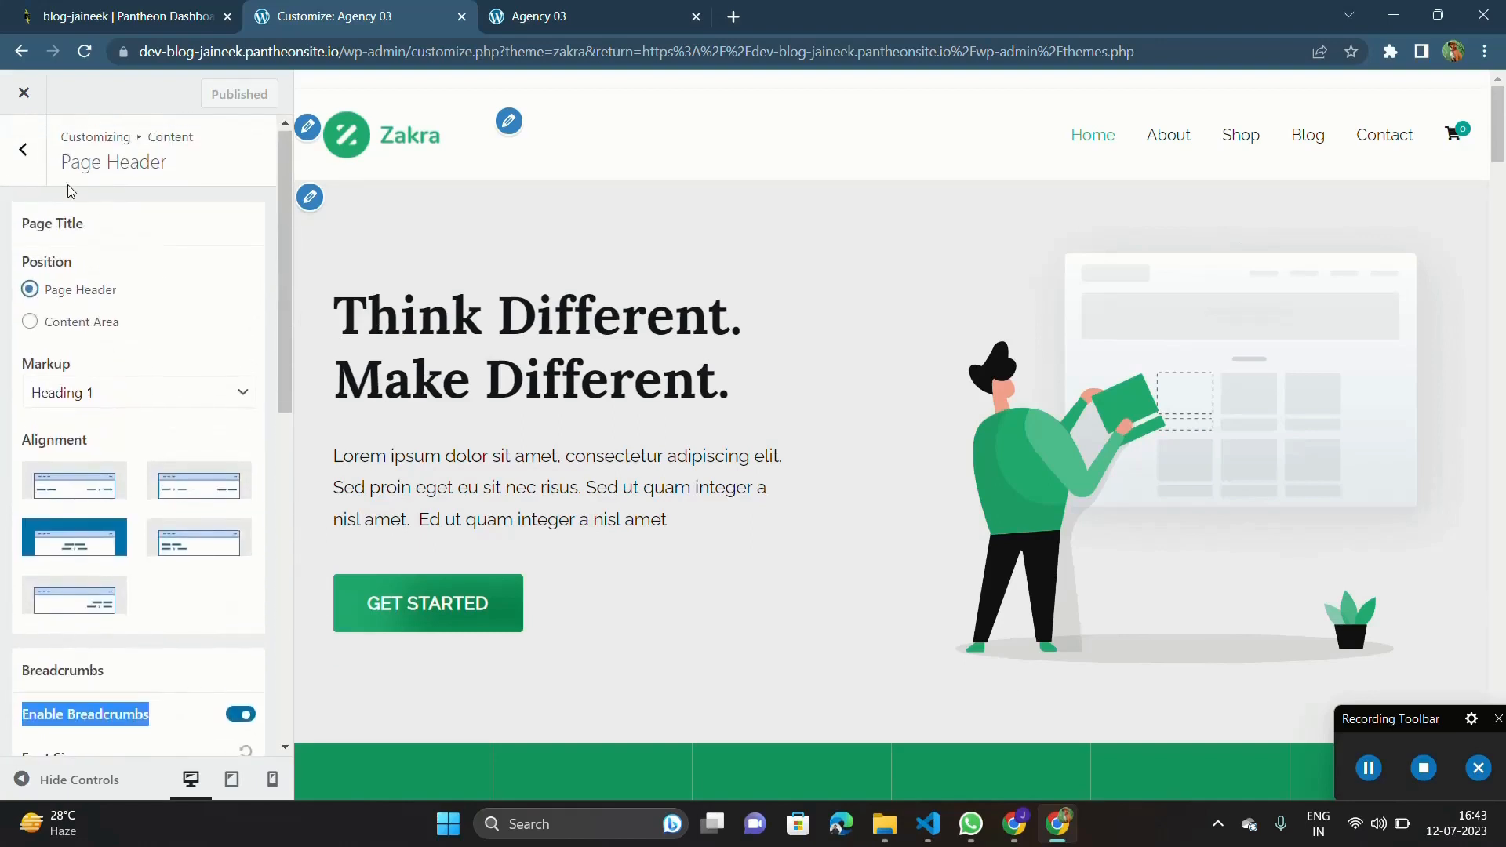
# Examine the Content section's Blog/Archive settings for post content order and meta tags order, and return to the main customizer sections.
pyautogui.click(31, 171)
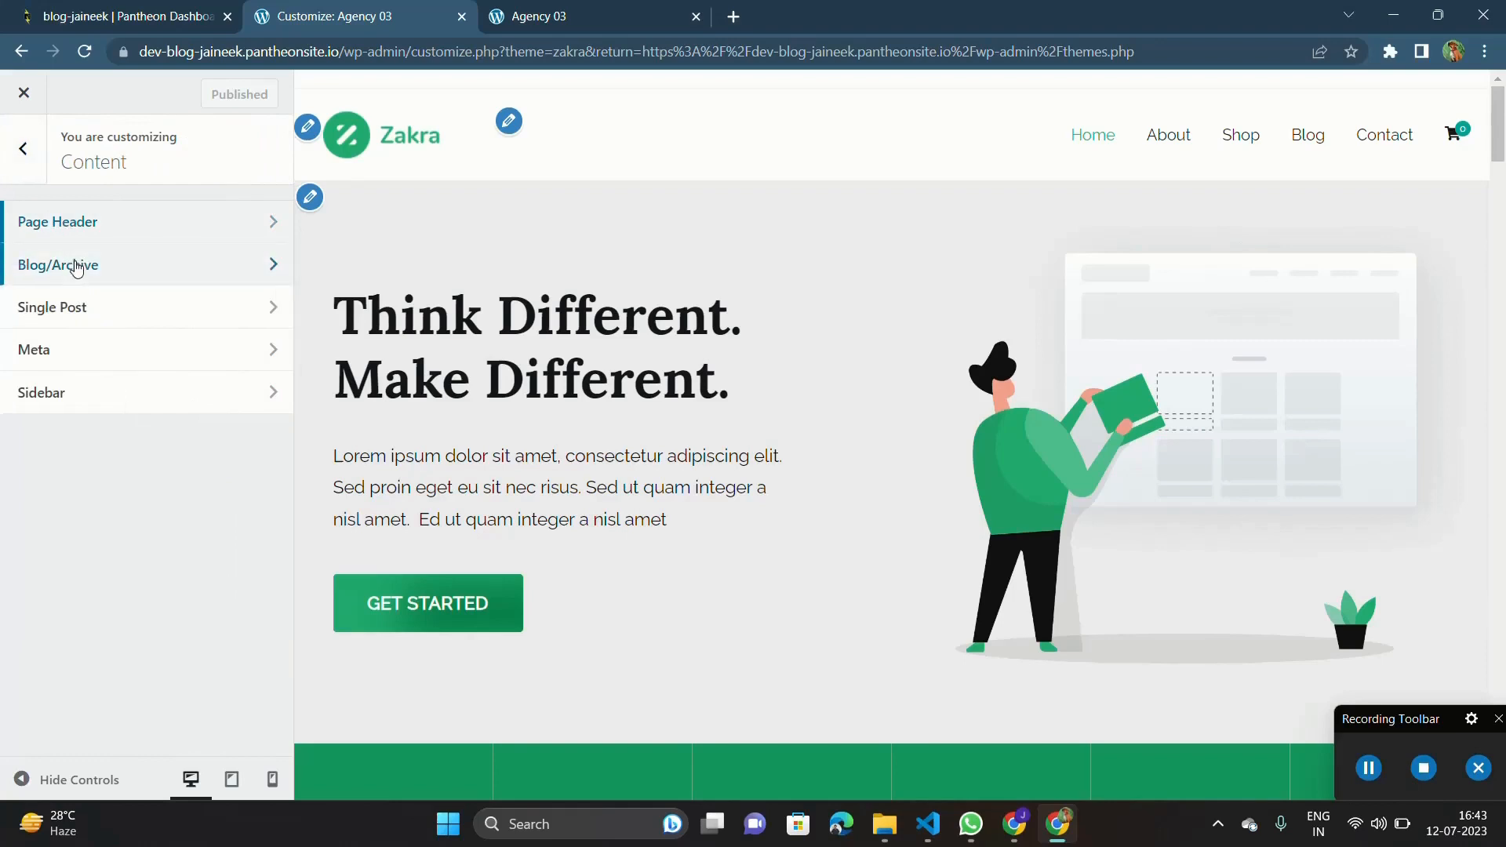
pyautogui.click(60, 262)
pyautogui.scroll(-5, 110, 336)
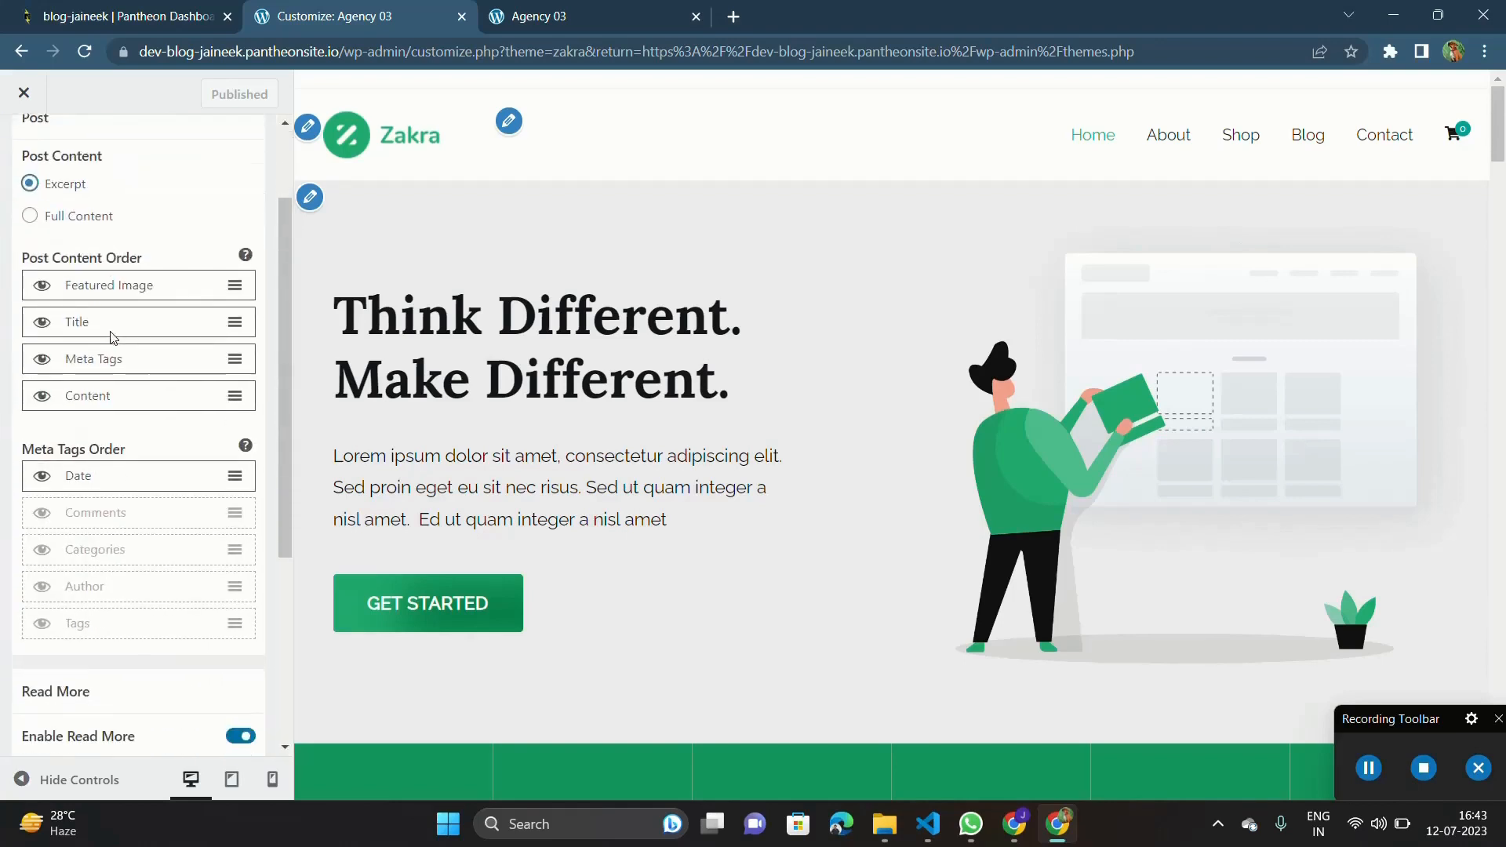
pyautogui.scroll(5, 111, 336)
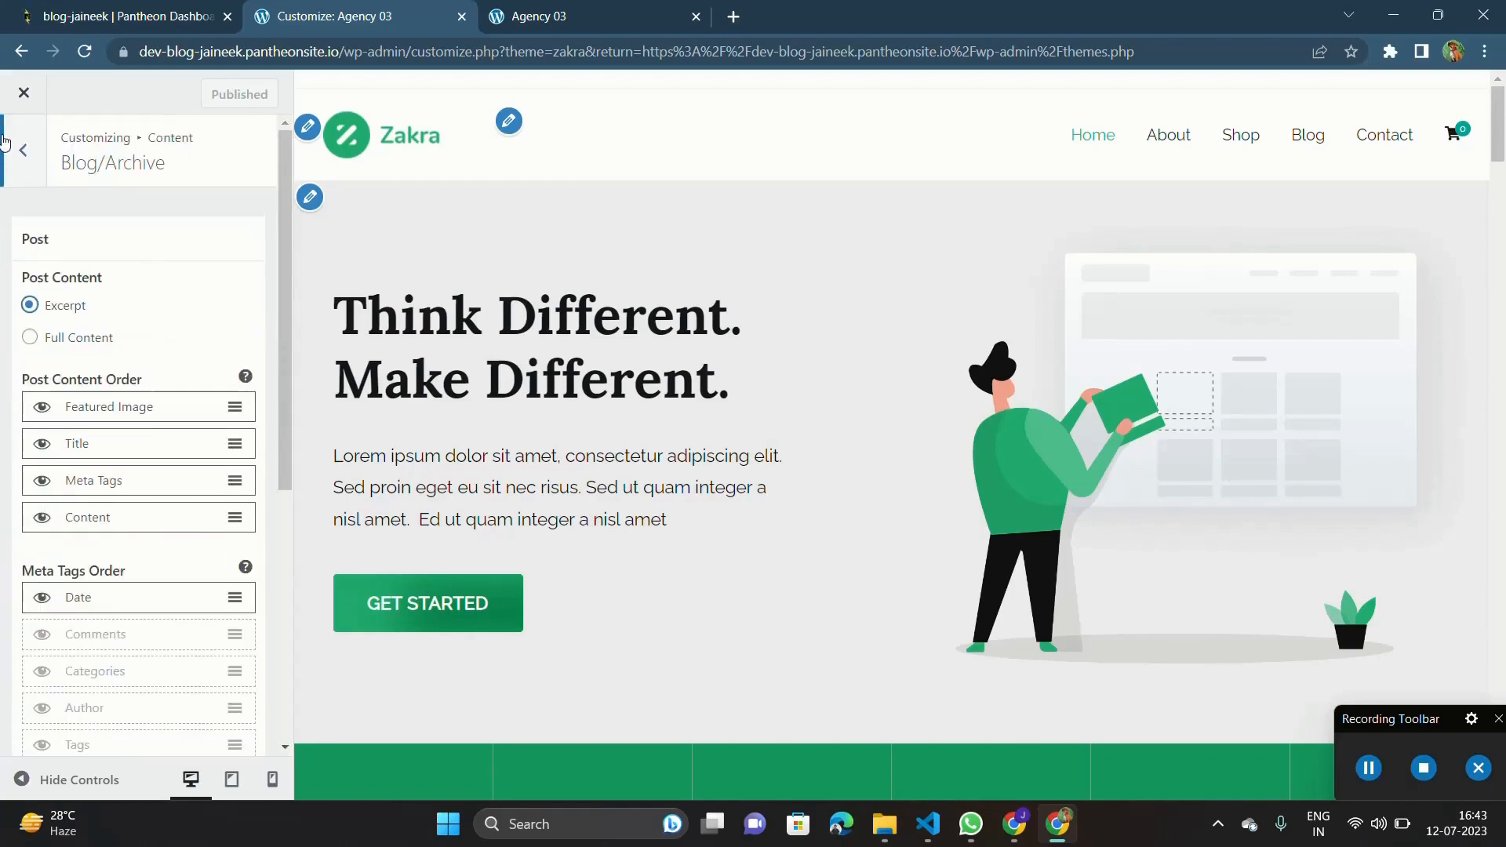
pyautogui.click(3, 143)
pyautogui.click(4, 142)
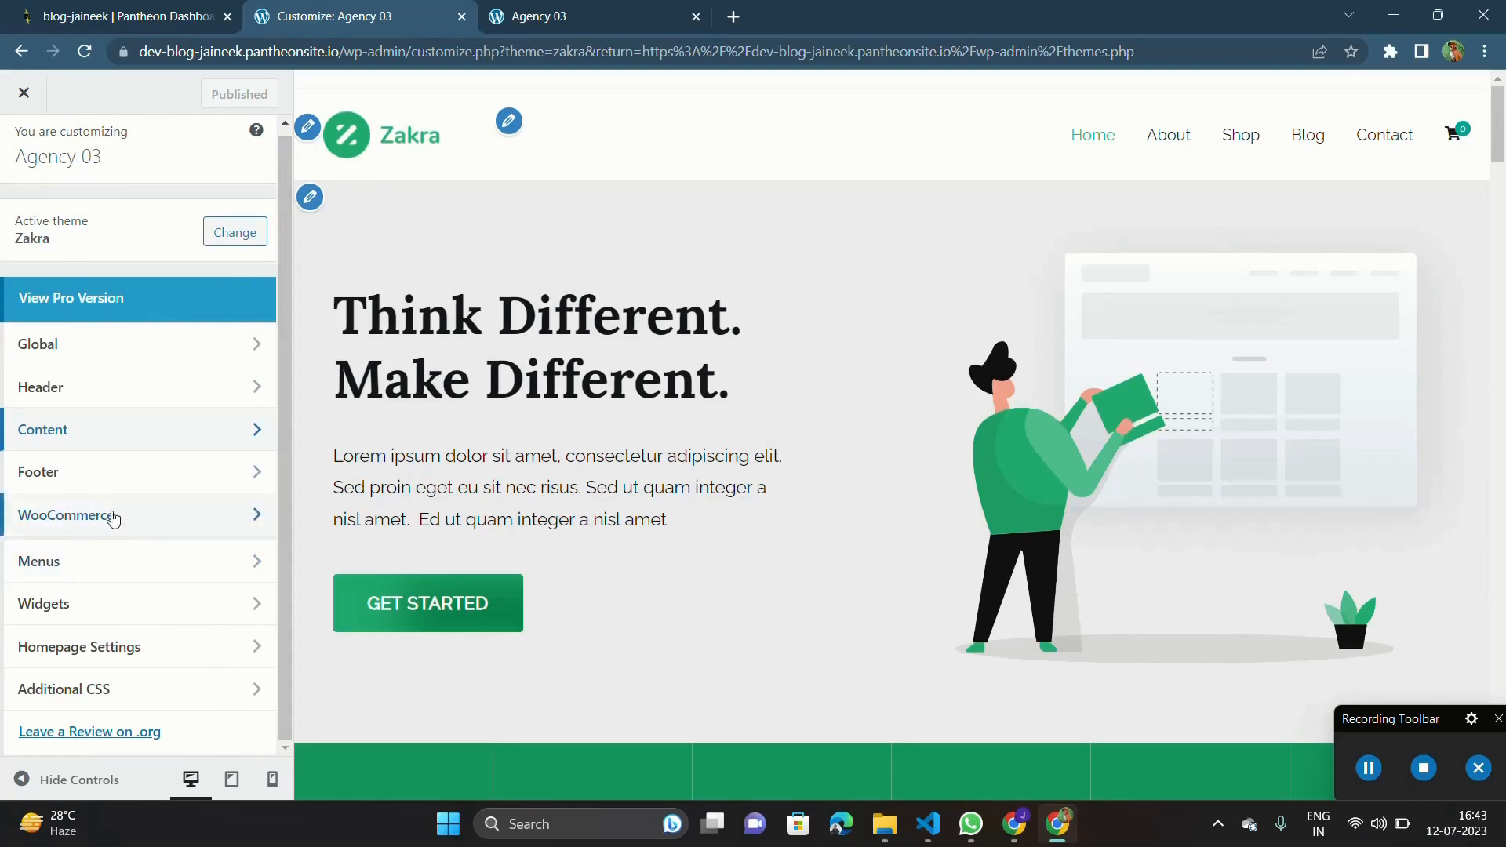
# Examine the WooCommerce Checkout settings, including the company name field options, along with the previewed checkout page.
pyautogui.click(102, 520)
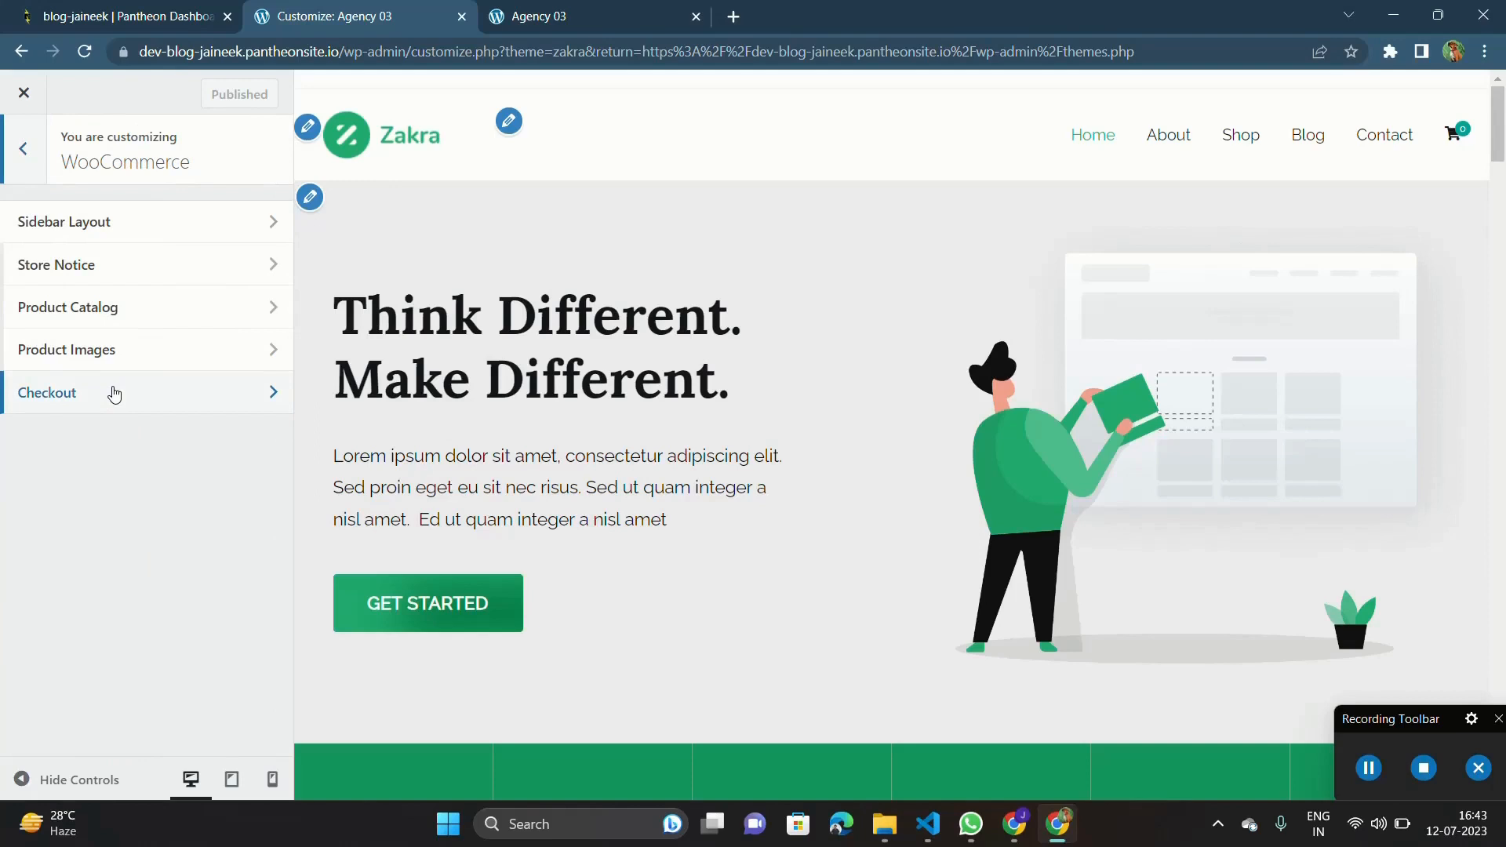
pyautogui.click(114, 394)
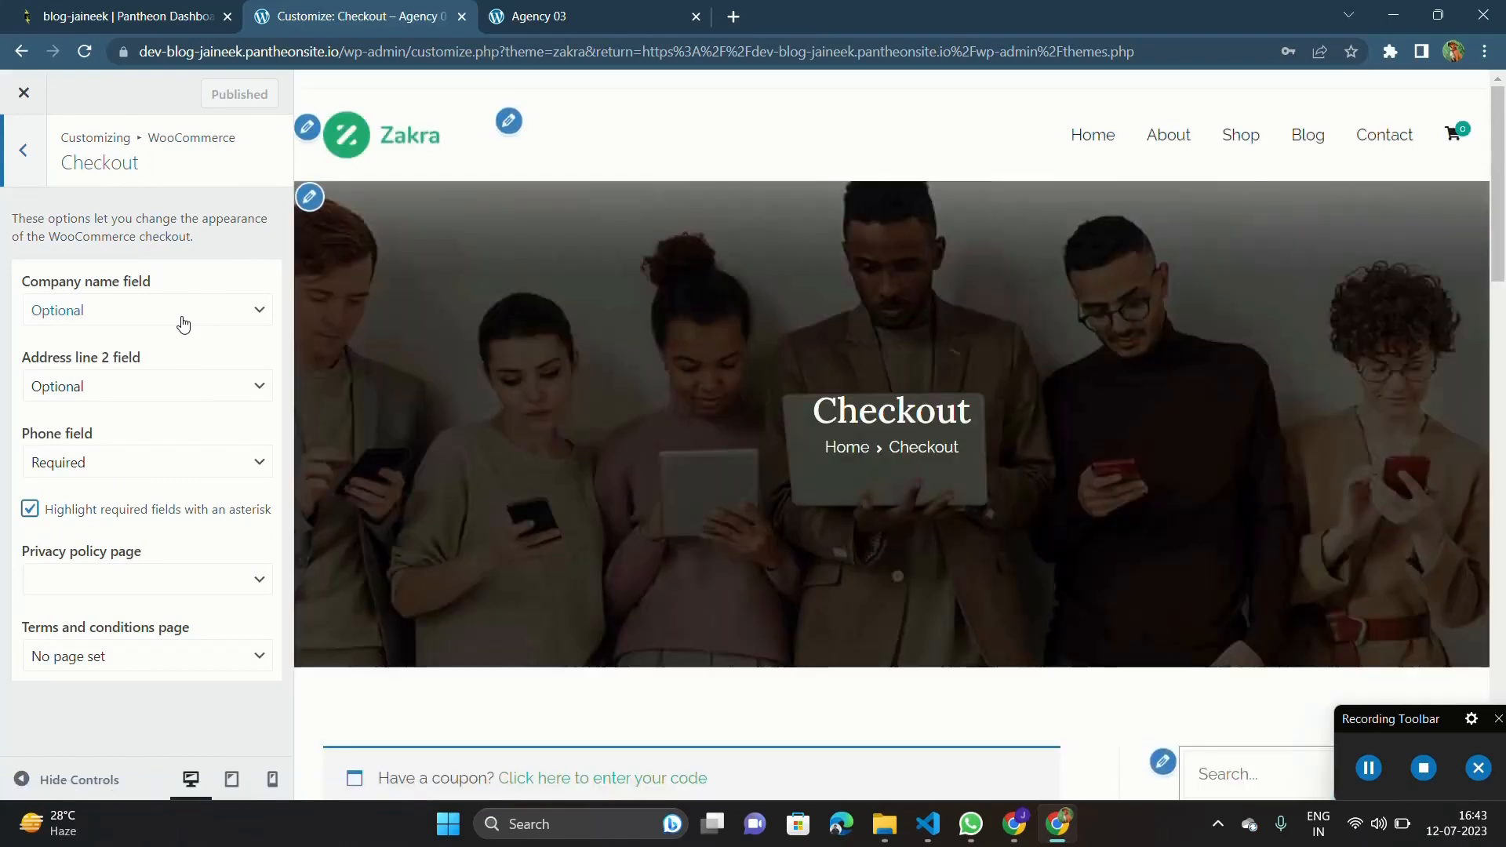
pyautogui.click(183, 325)
pyautogui.scroll(-15, 619, 431)
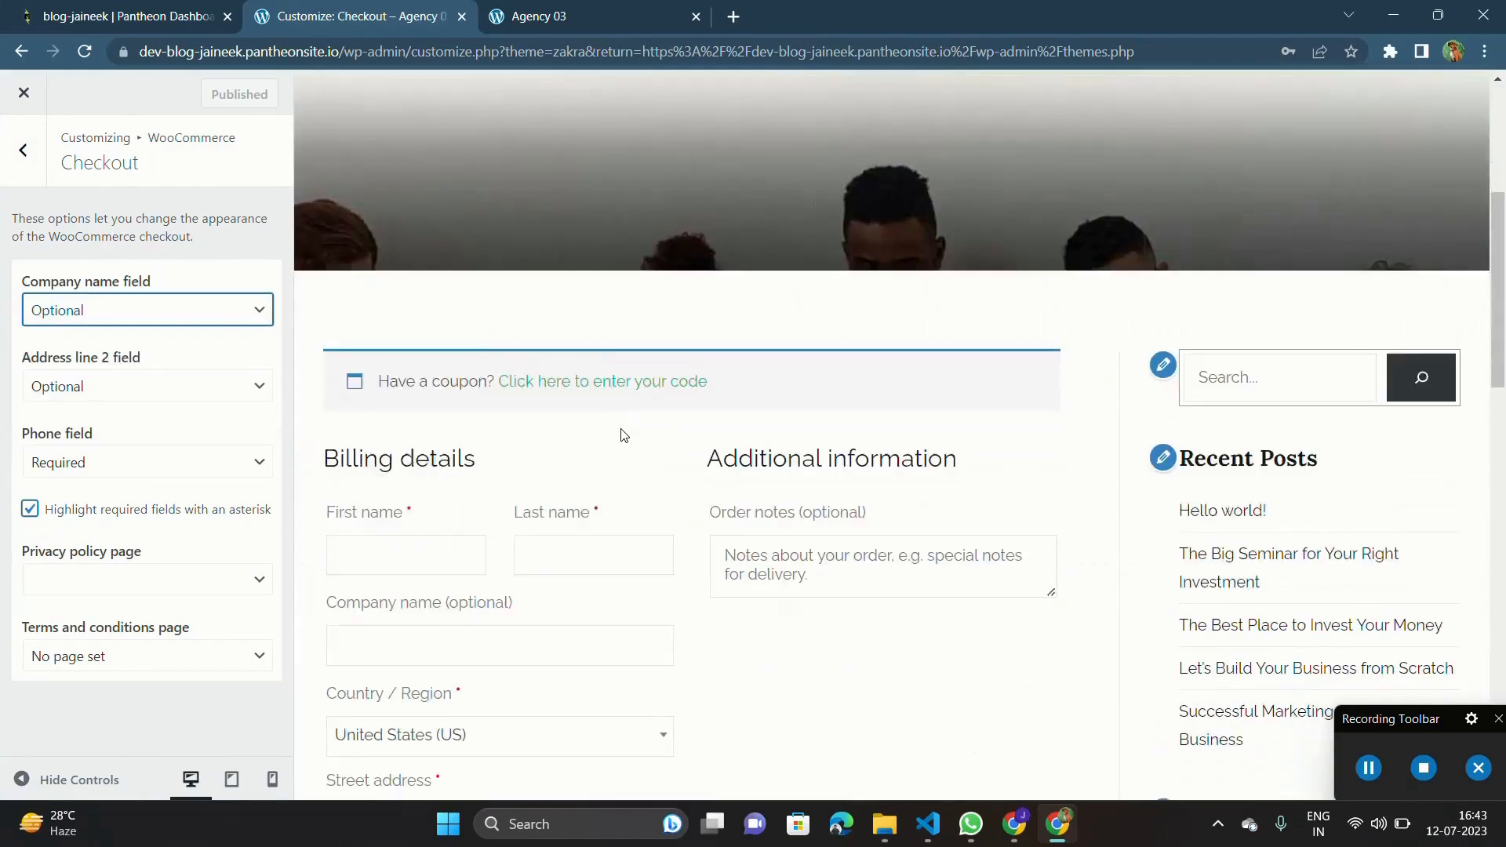
pyautogui.scroll(15, 624, 435)
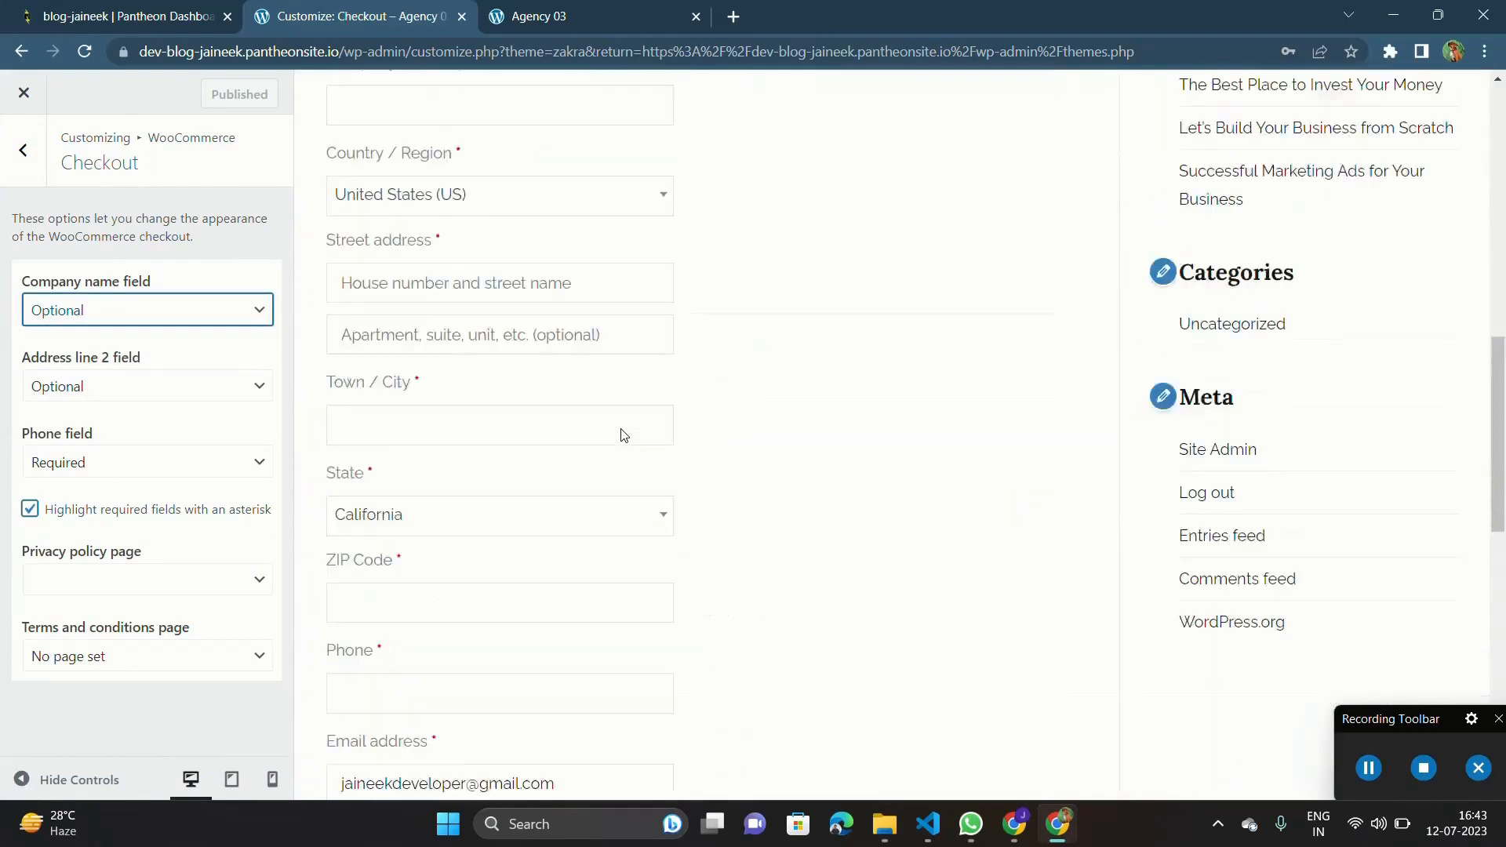
pyautogui.scroll(4, 620, 430)
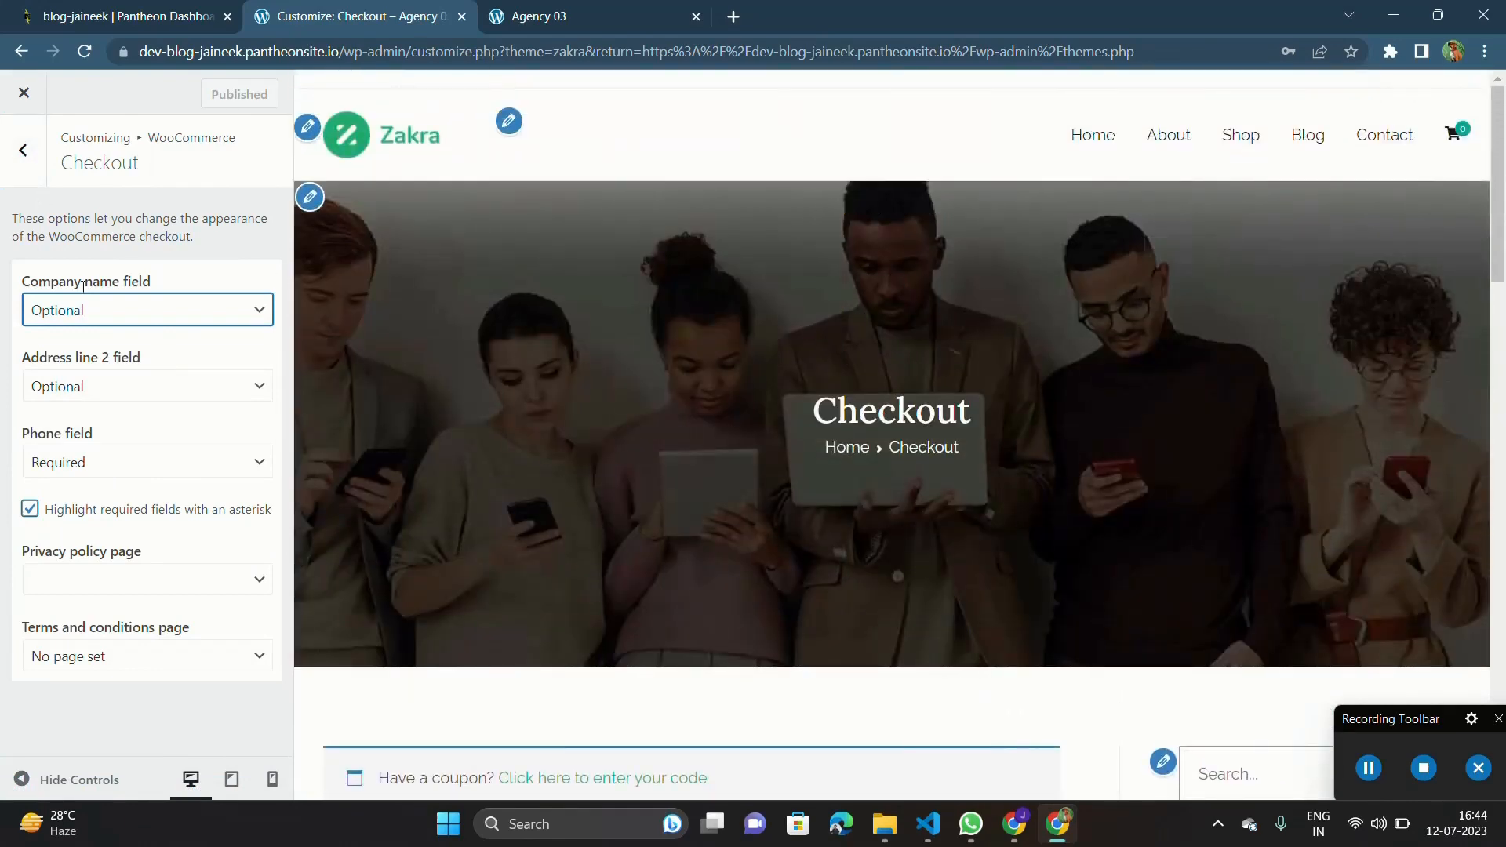
pyautogui.click(22, 149)
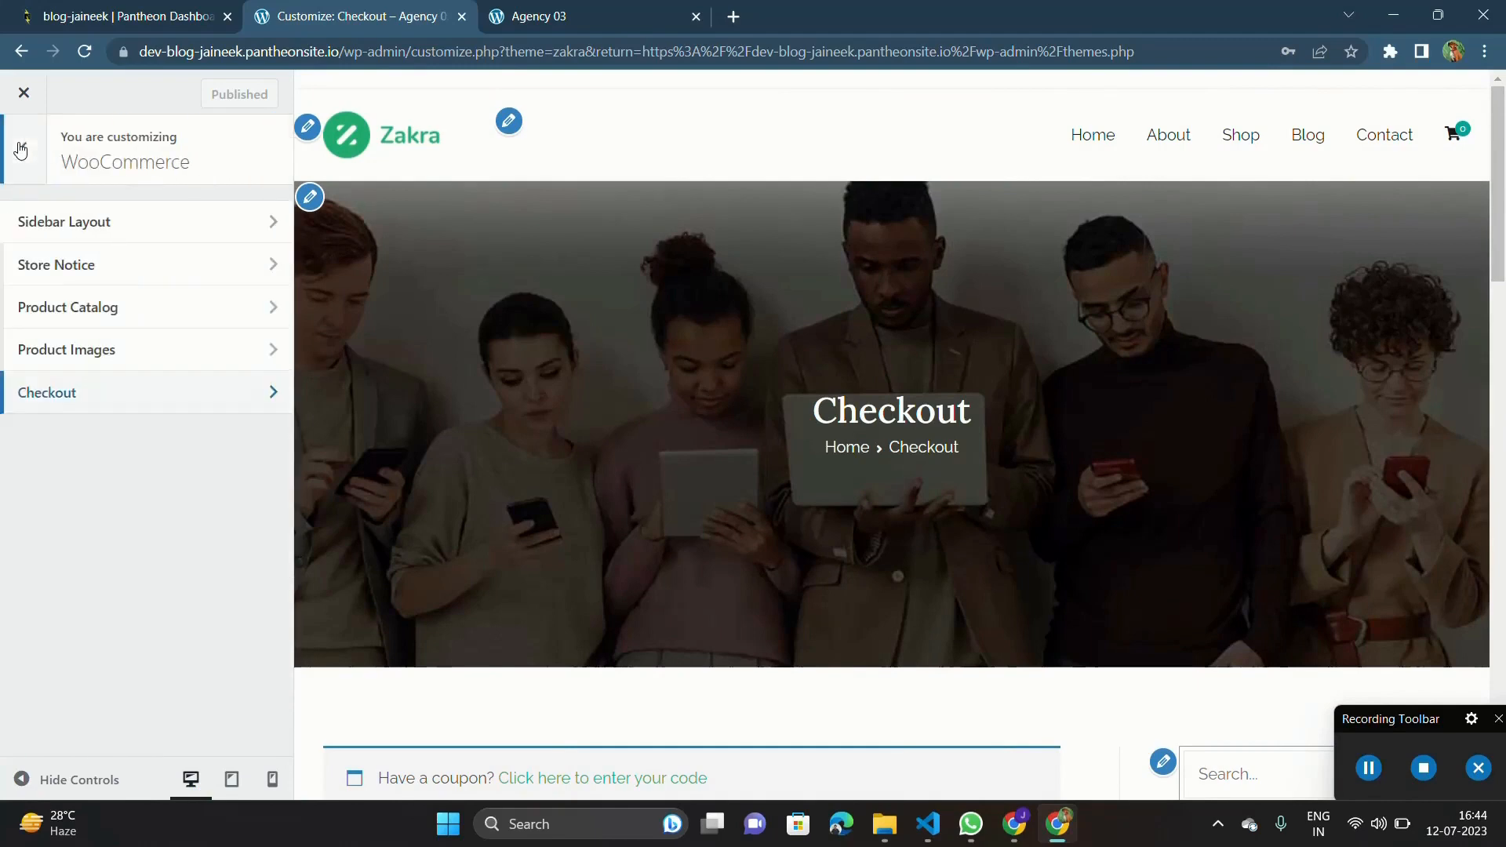
# Close the theme customizer and open the list of all the site's pages.
pyautogui.click(24, 96)
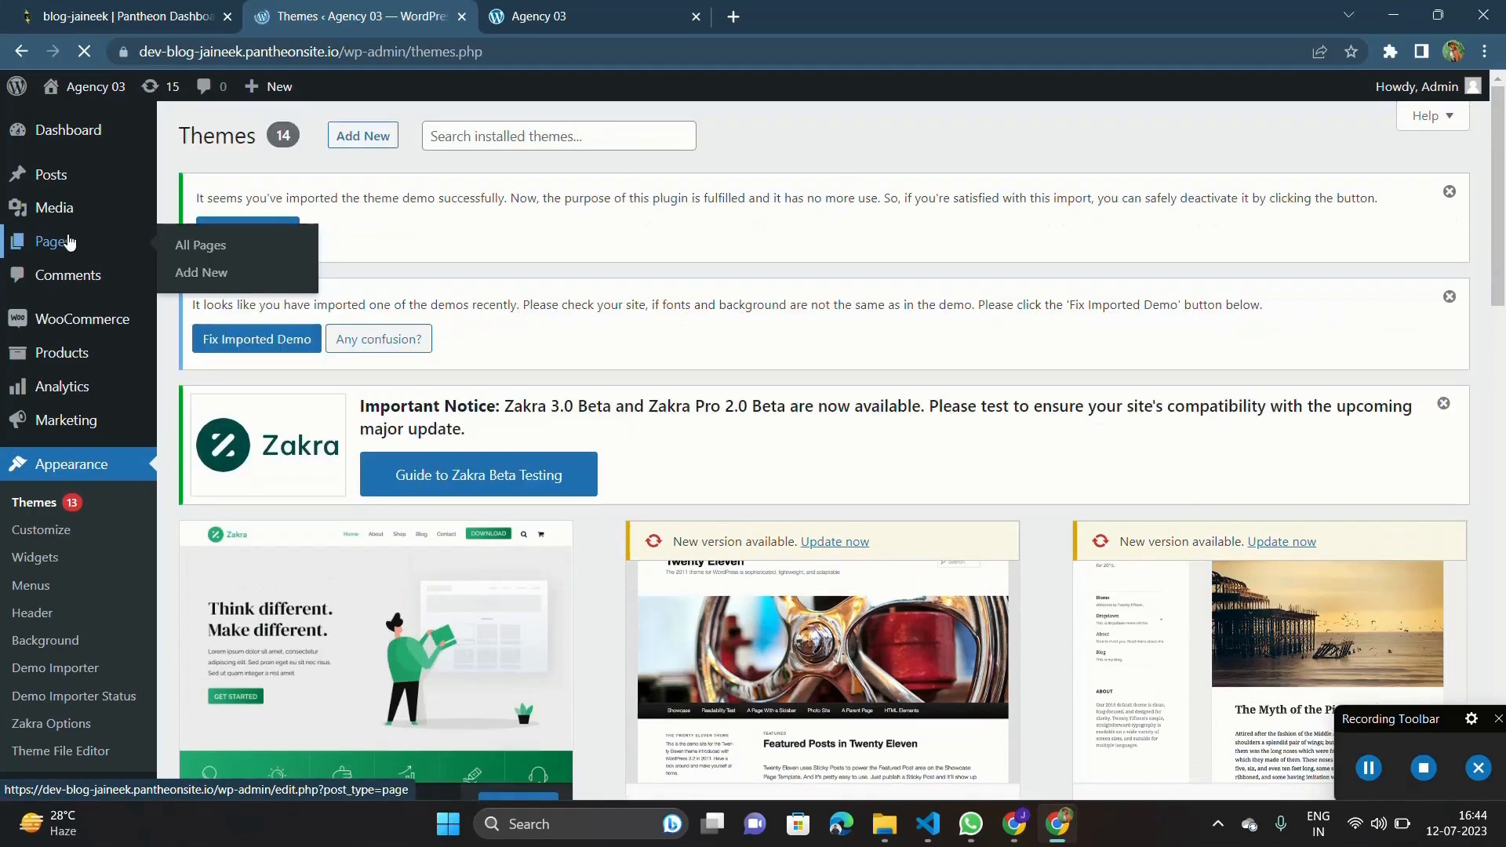
pyautogui.click(71, 243)
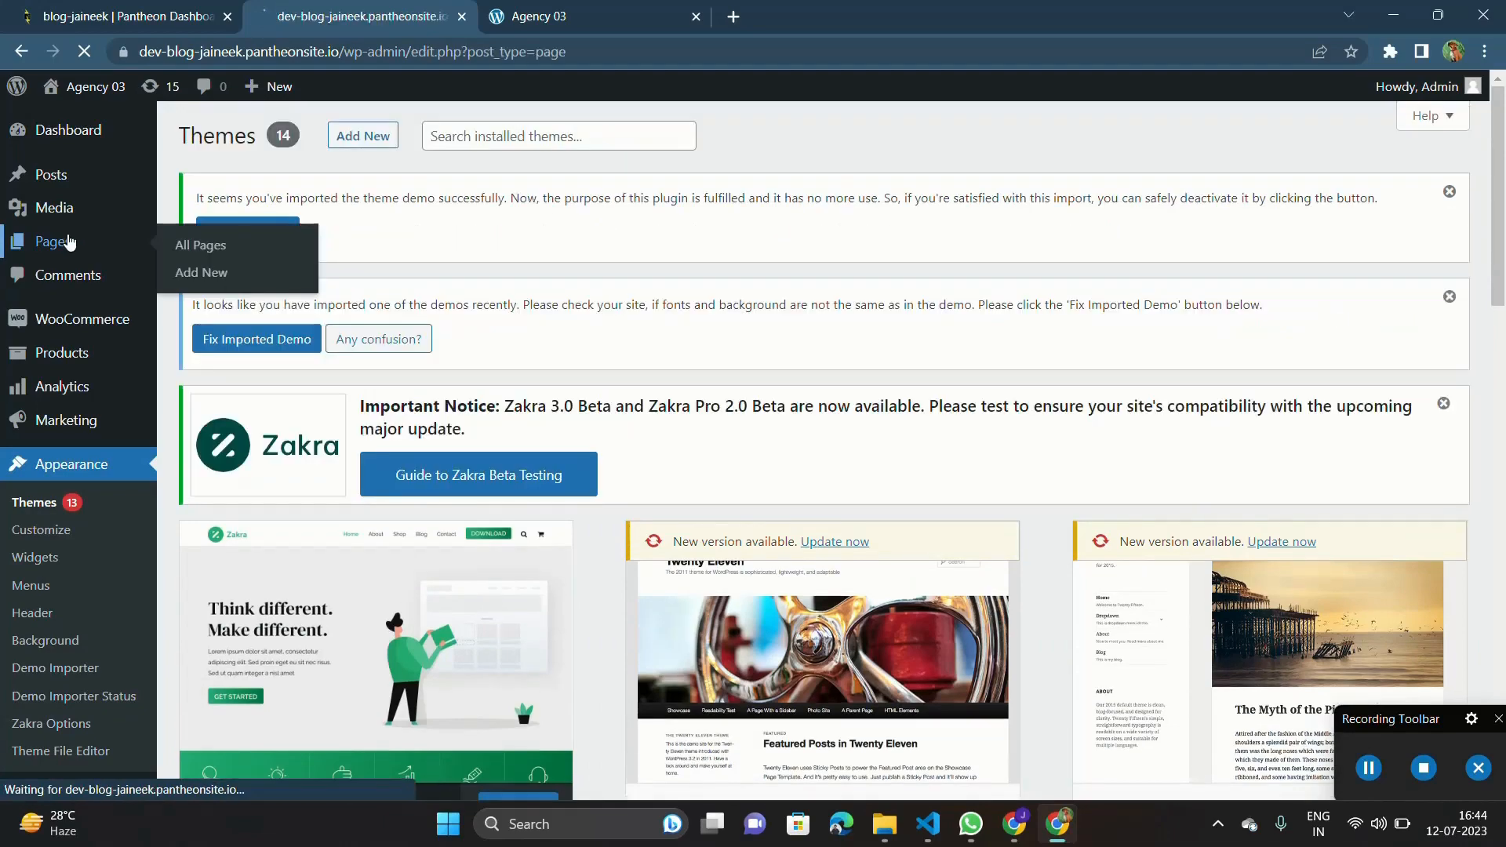
pyautogui.hscroll(-3, 71, 243)
pyautogui.scroll(-3, 71, 243)
pyautogui.scroll(3, 69, 242)
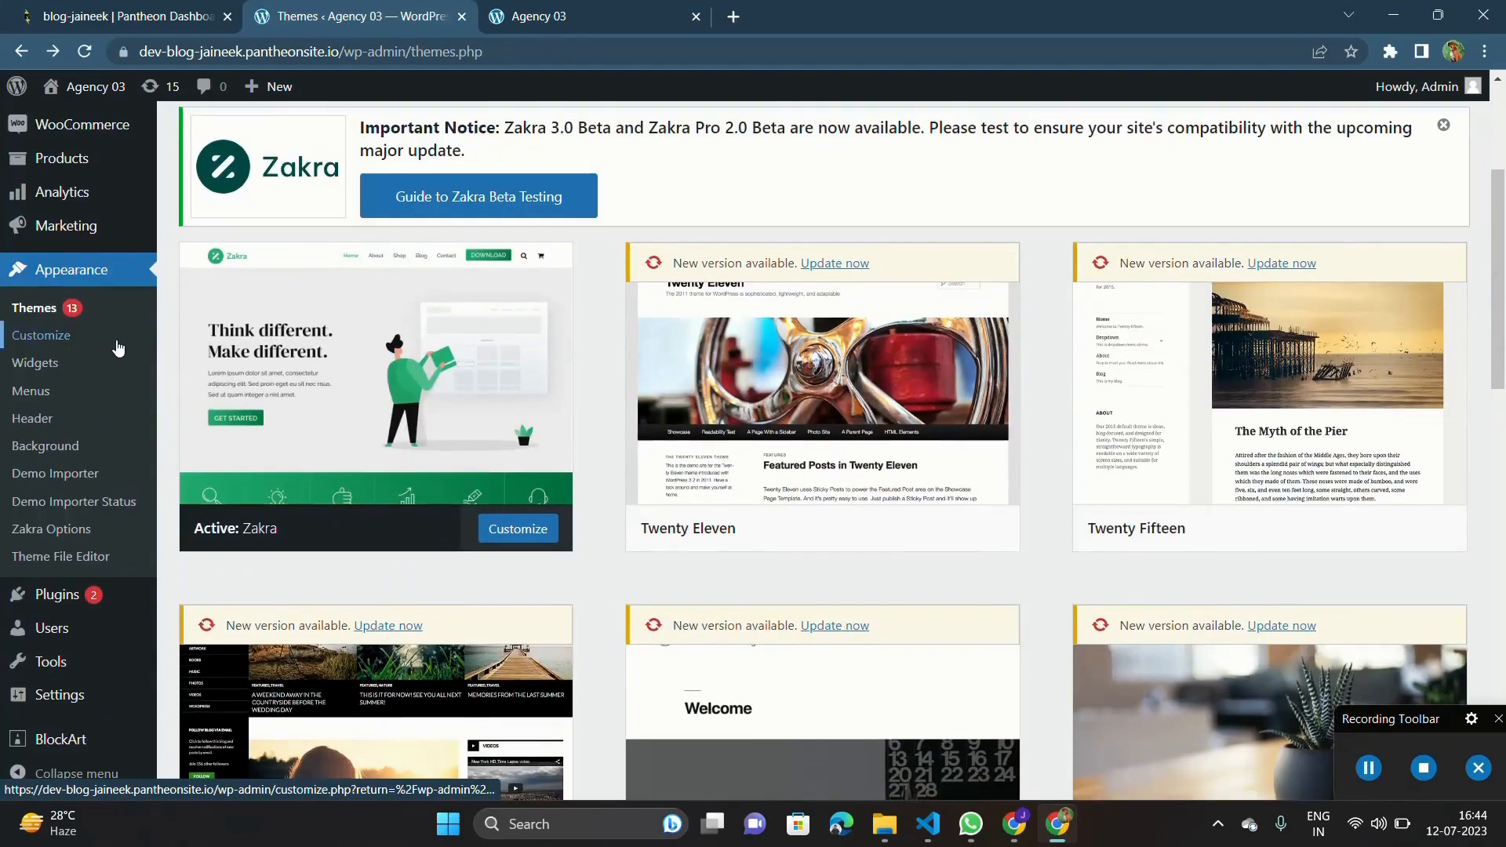
pyautogui.moveTo(118, 348)
pyautogui.hscroll(3, 118, 348)
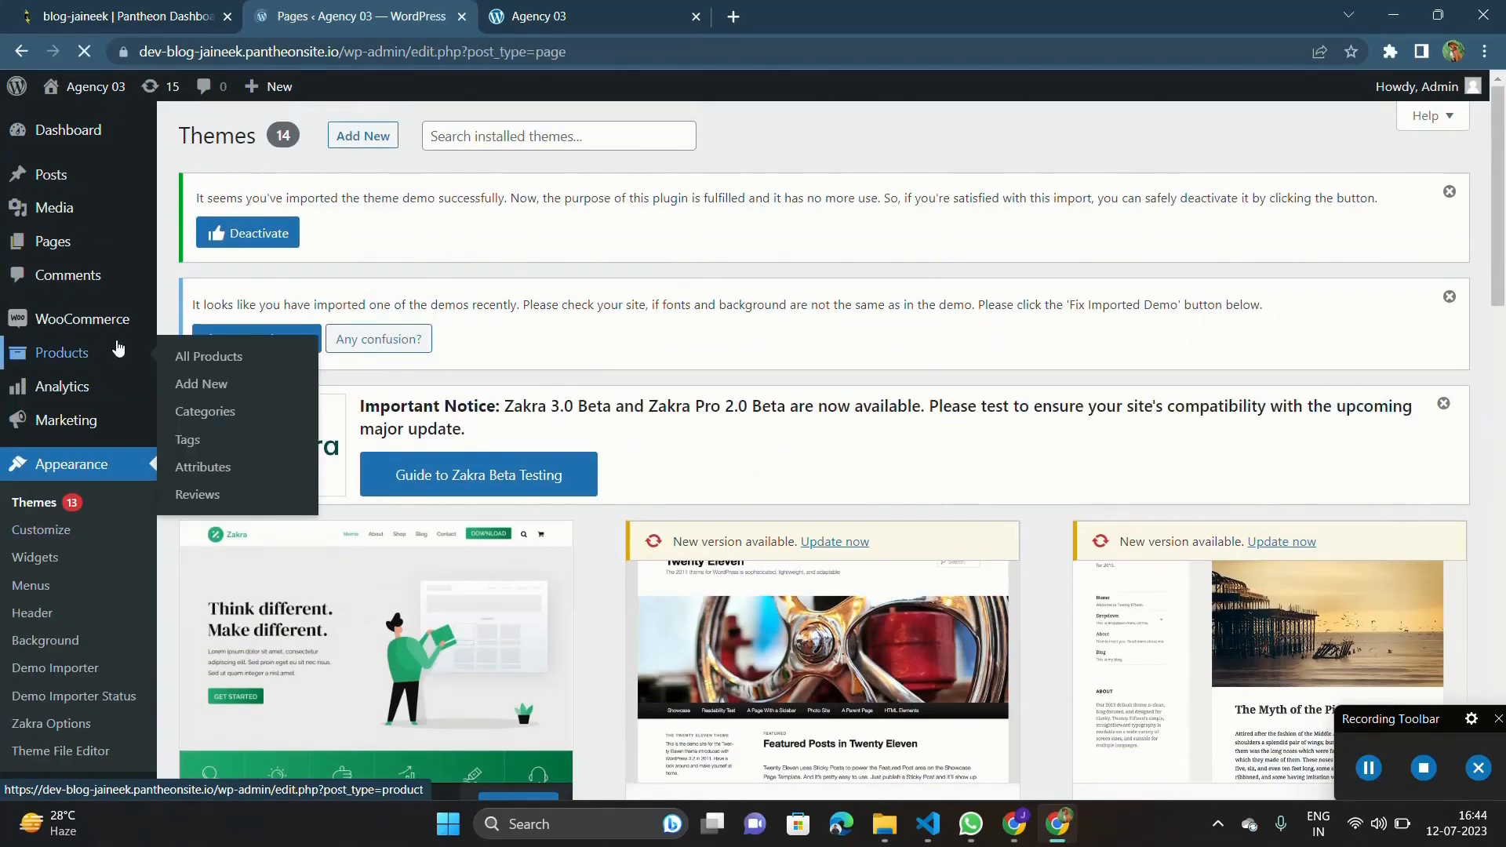
# Examine the full list of pages for ones the blog does not need.
pyautogui.scroll(-4, 330, 449)
pyautogui.scroll(-5, 331, 448)
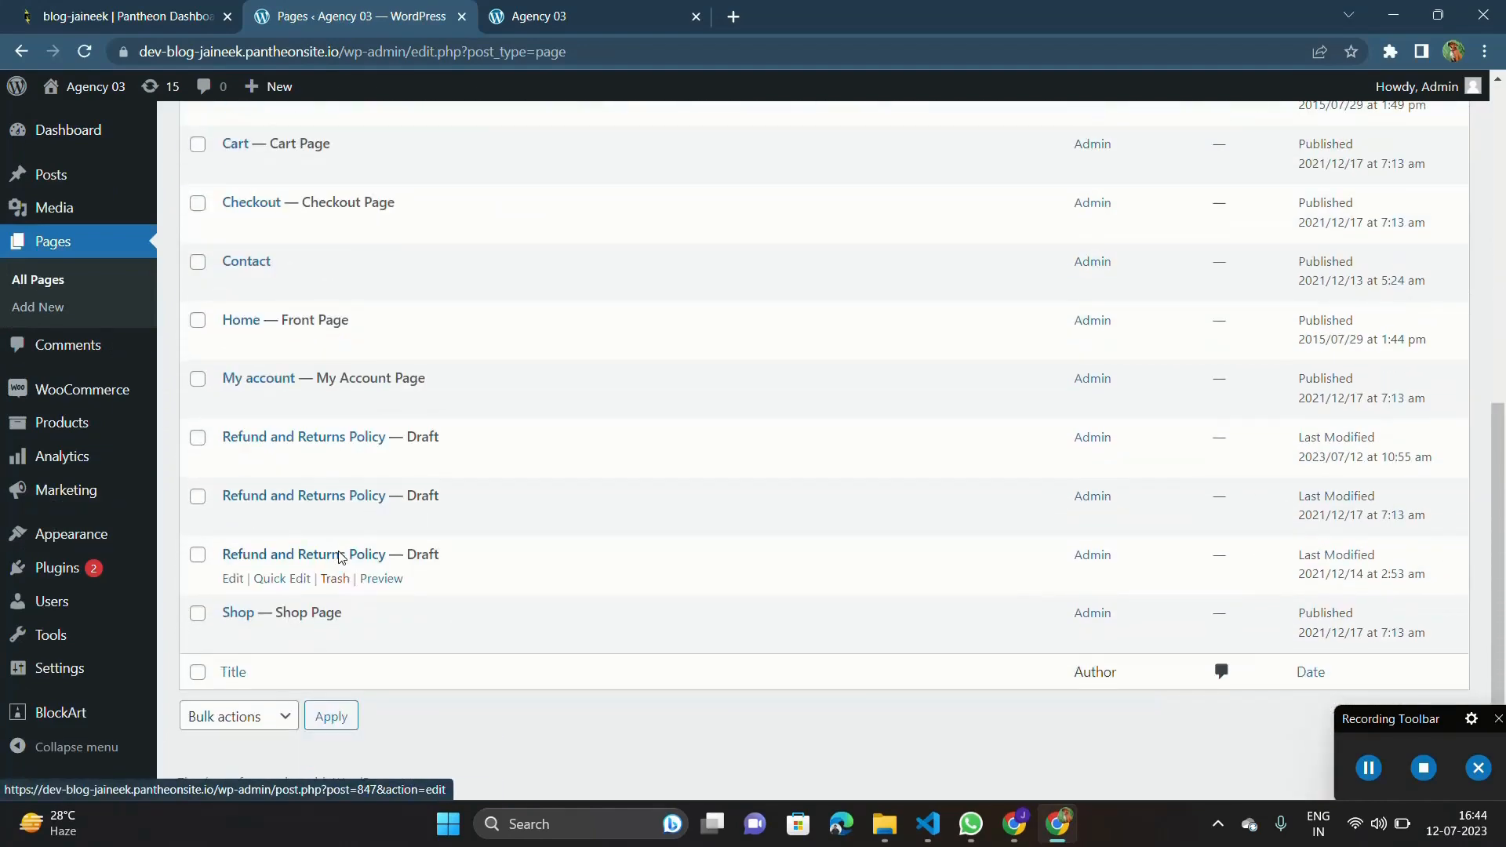
pyautogui.scroll(4, 346, 549)
pyautogui.scroll(-3, 277, 592)
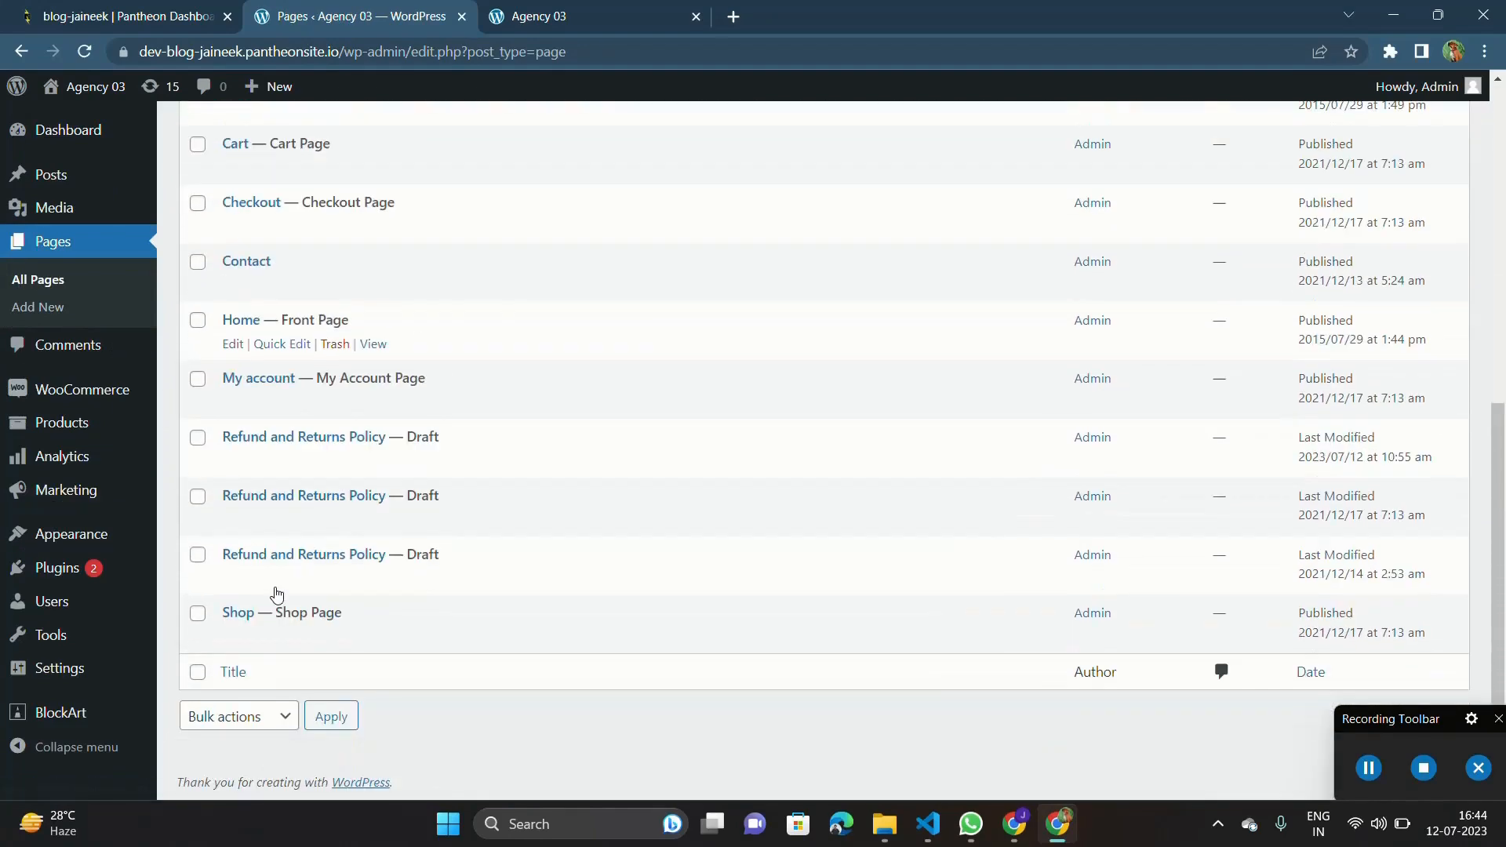
pyautogui.scroll(5, 282, 581)
pyautogui.scroll(1, 284, 559)
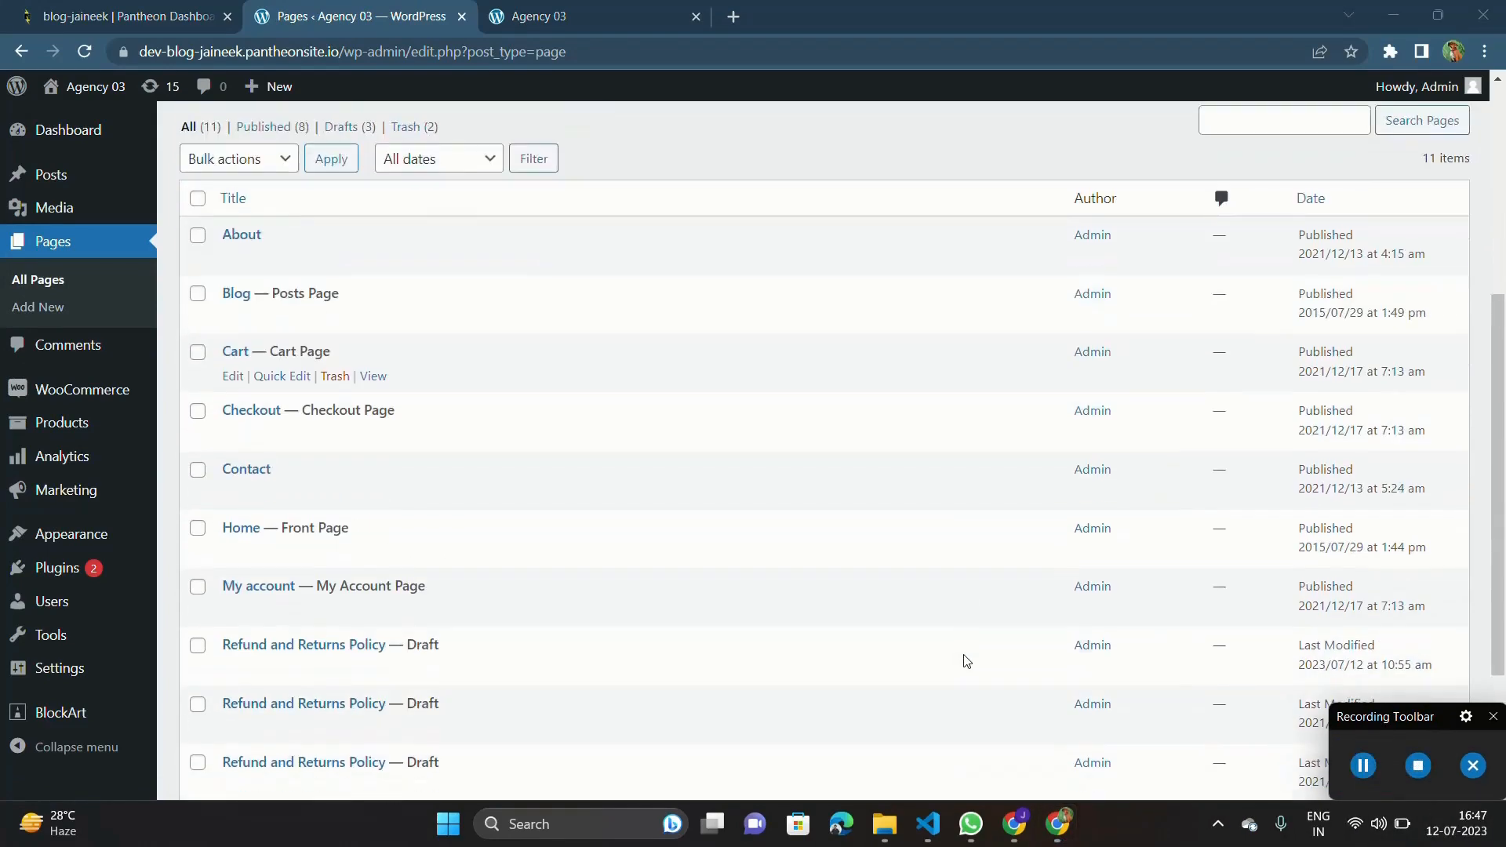
pyautogui.scroll(-3, 696, 333)
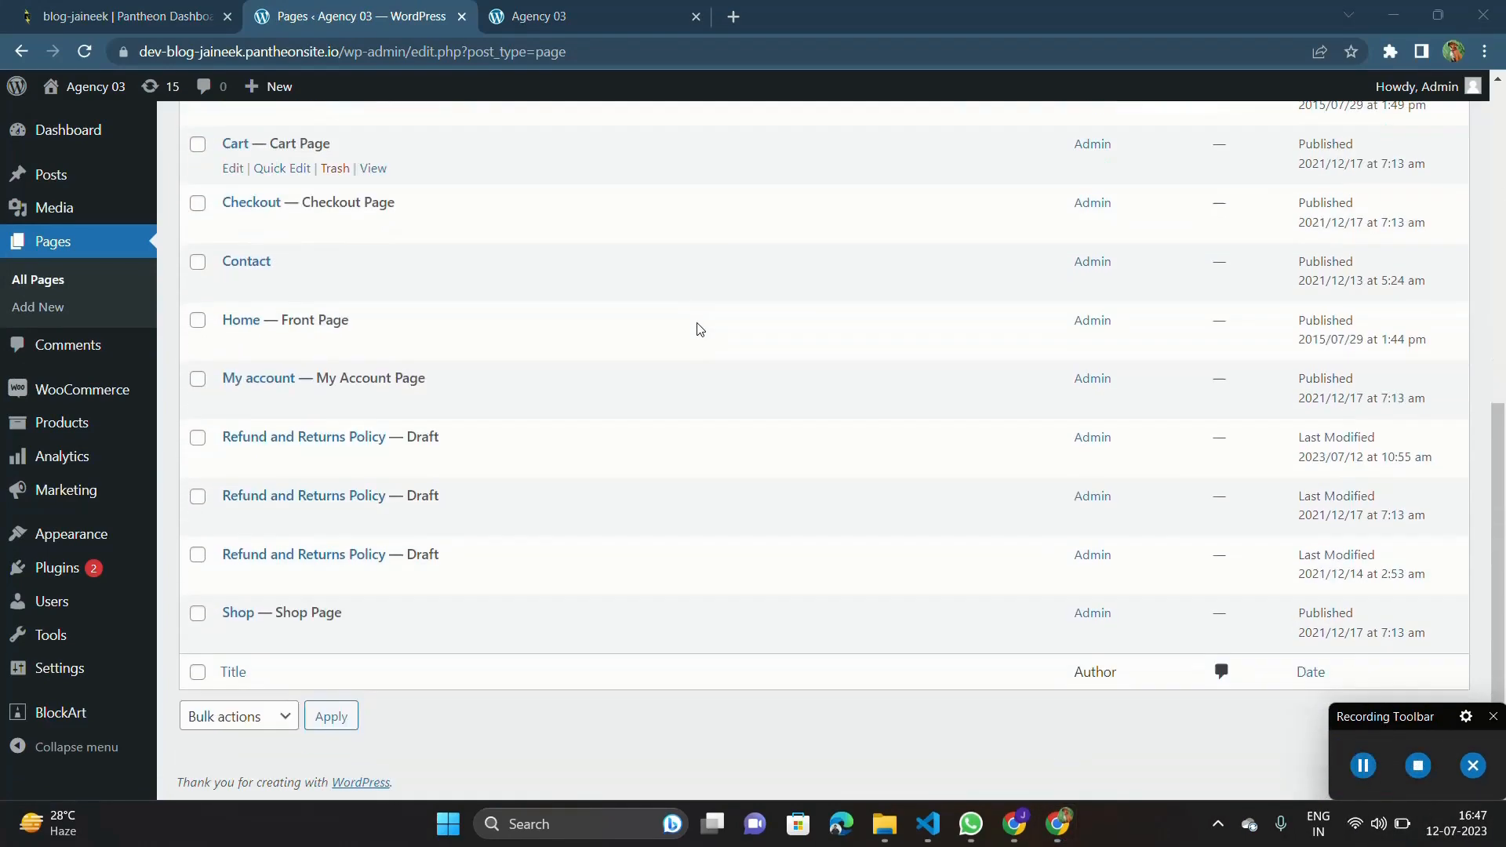
pyautogui.scroll(5, 403, 487)
# Move the Cart, Checkout, Shop and all three draft Refund and Returns Policy pages to the trash with one bulk action.
pyautogui.scroll(-5, 387, 515)
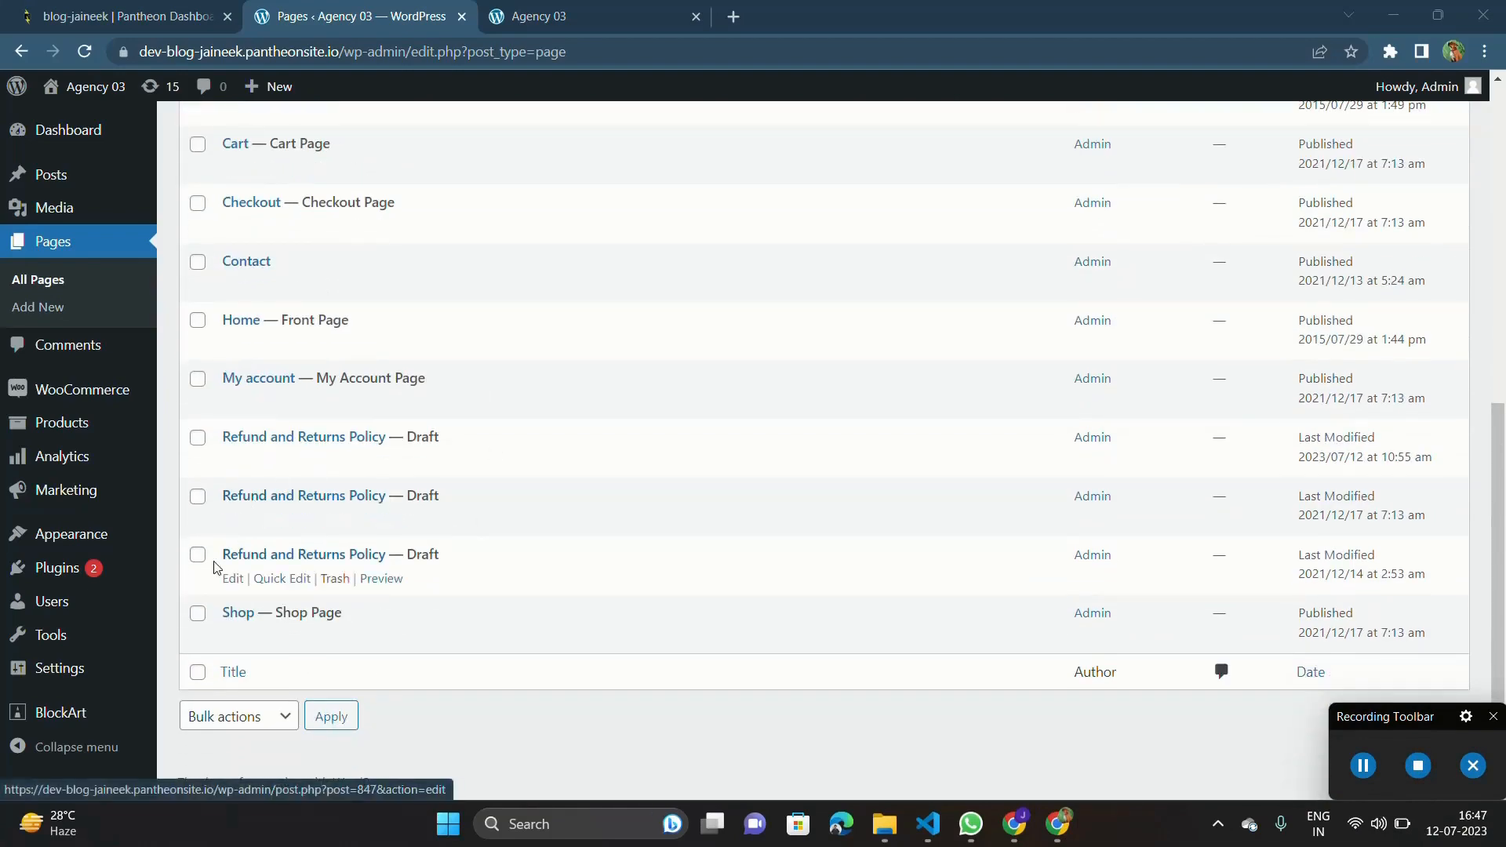
pyautogui.click(198, 614)
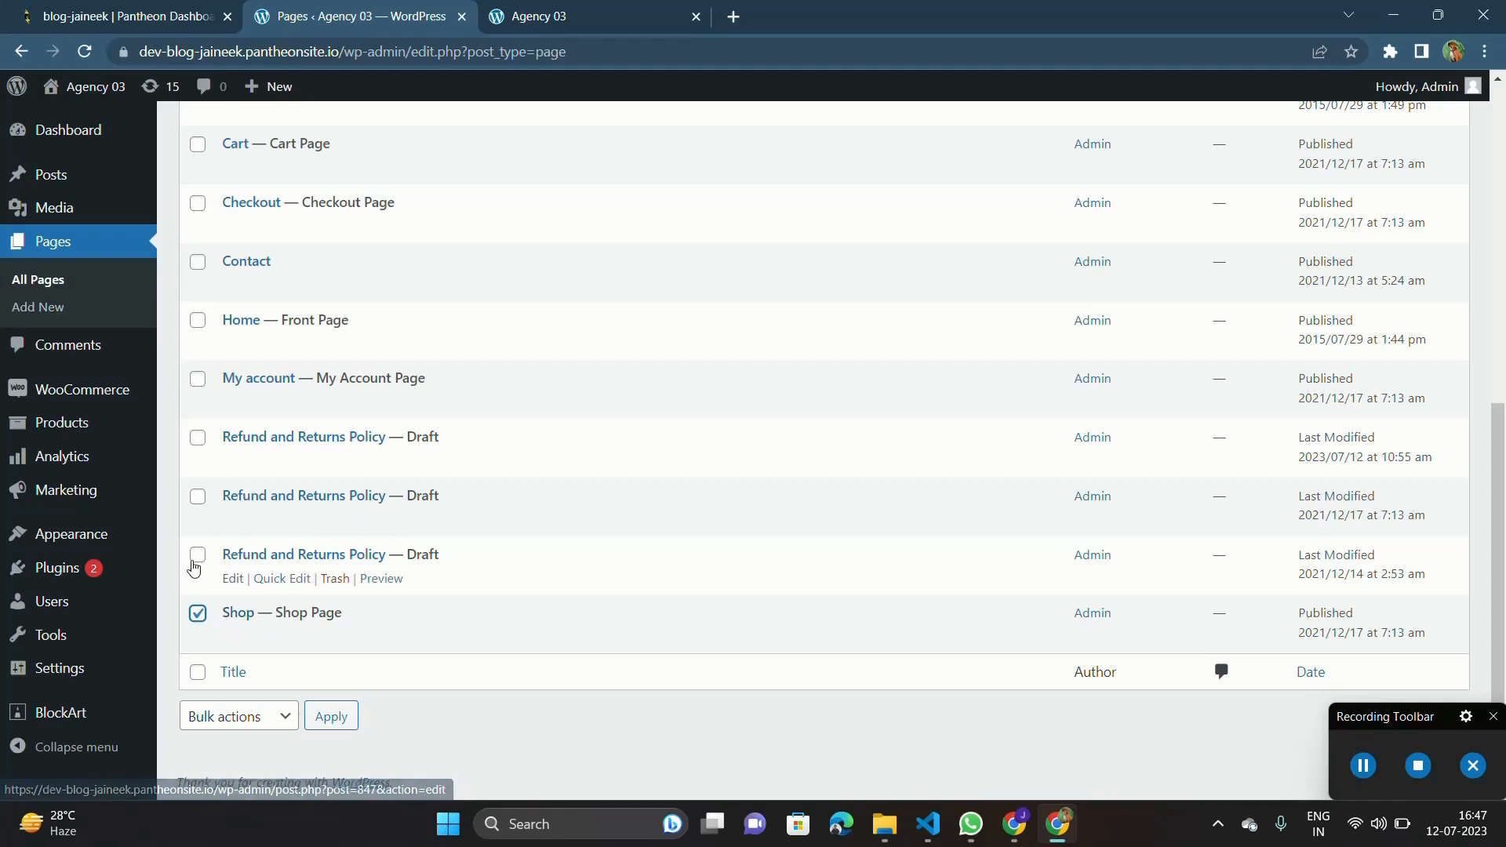
pyautogui.click(197, 497)
pyautogui.scroll(1, 200, 502)
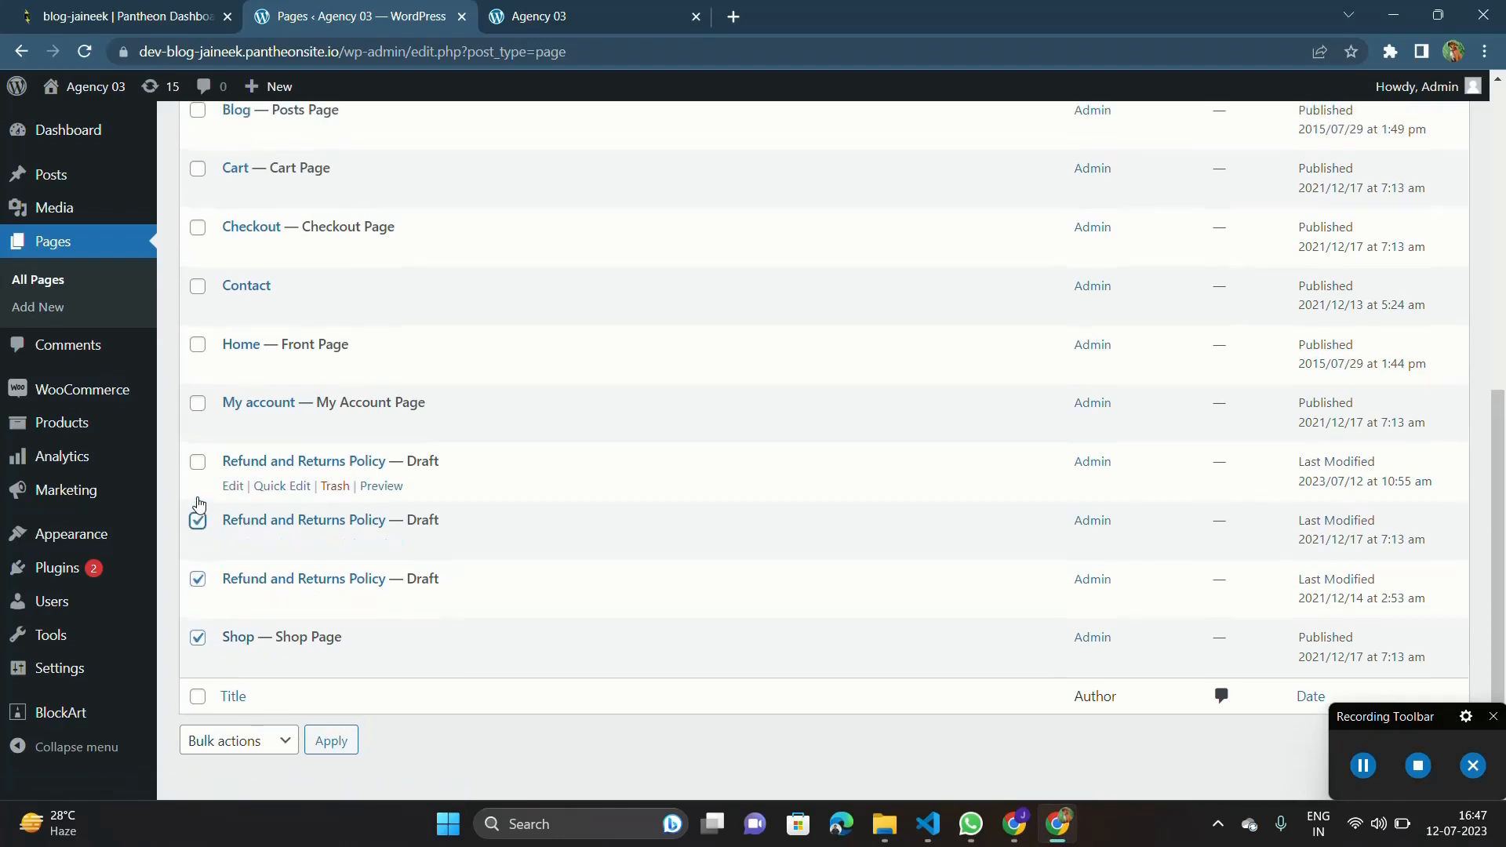
pyautogui.click(201, 462)
pyautogui.scroll(1, 202, 464)
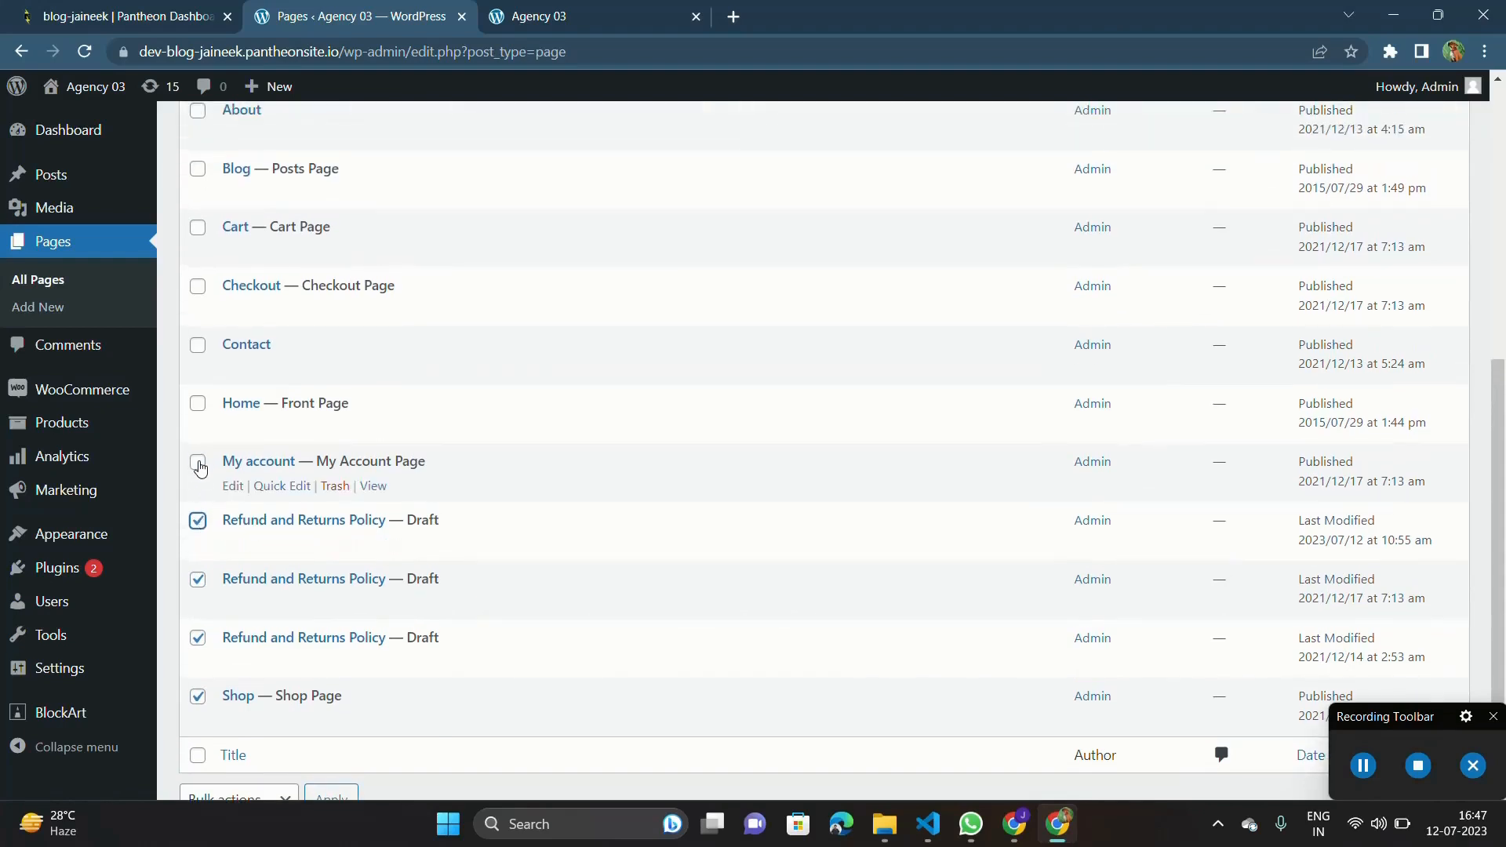
pyautogui.click(200, 468)
pyautogui.scroll(2, 198, 470)
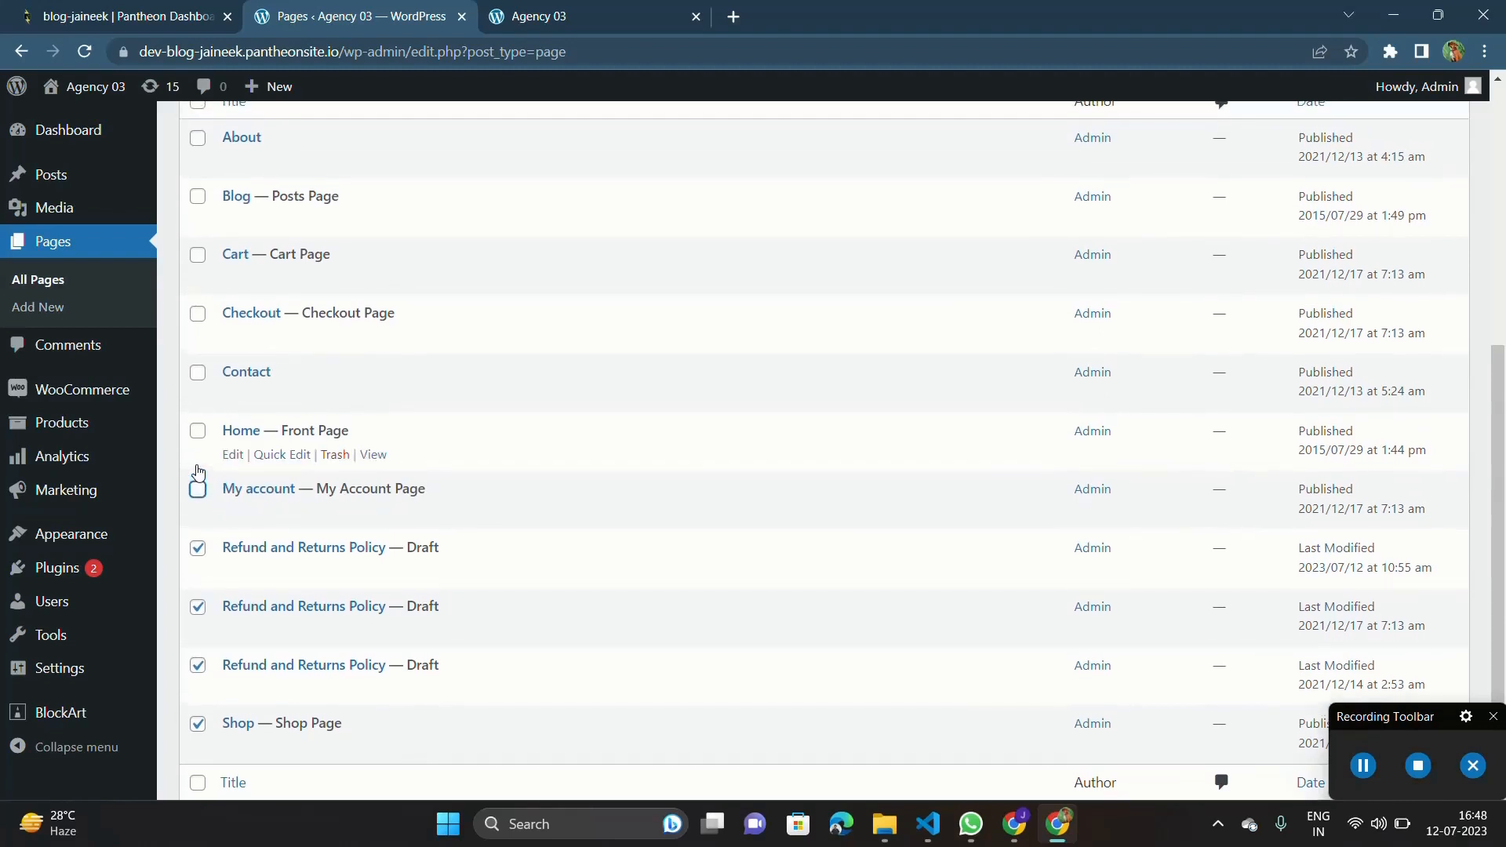
pyautogui.scroll(1, 201, 445)
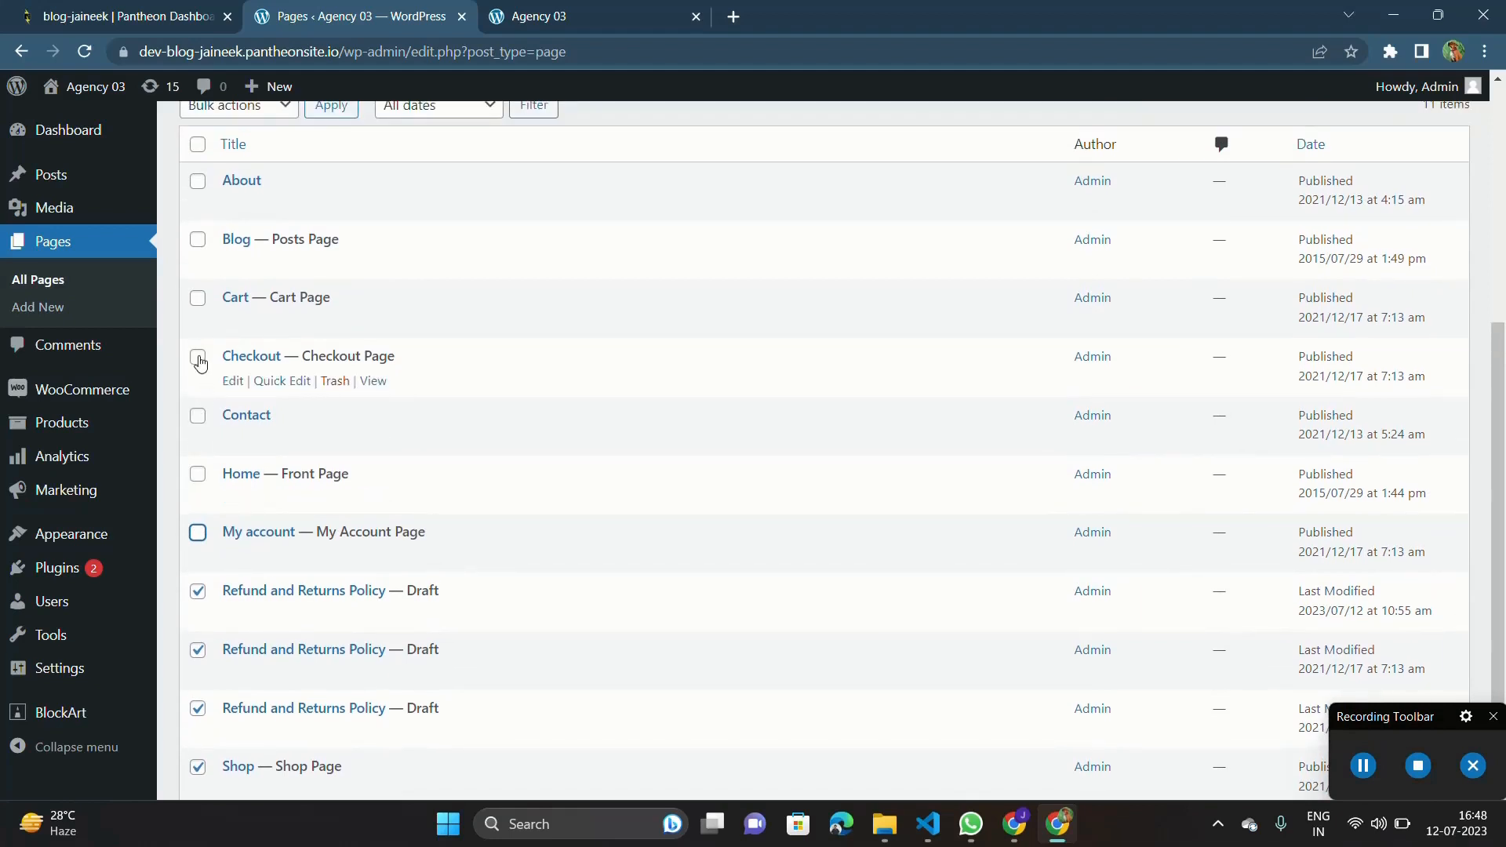
pyautogui.click(199, 358)
pyautogui.click(197, 303)
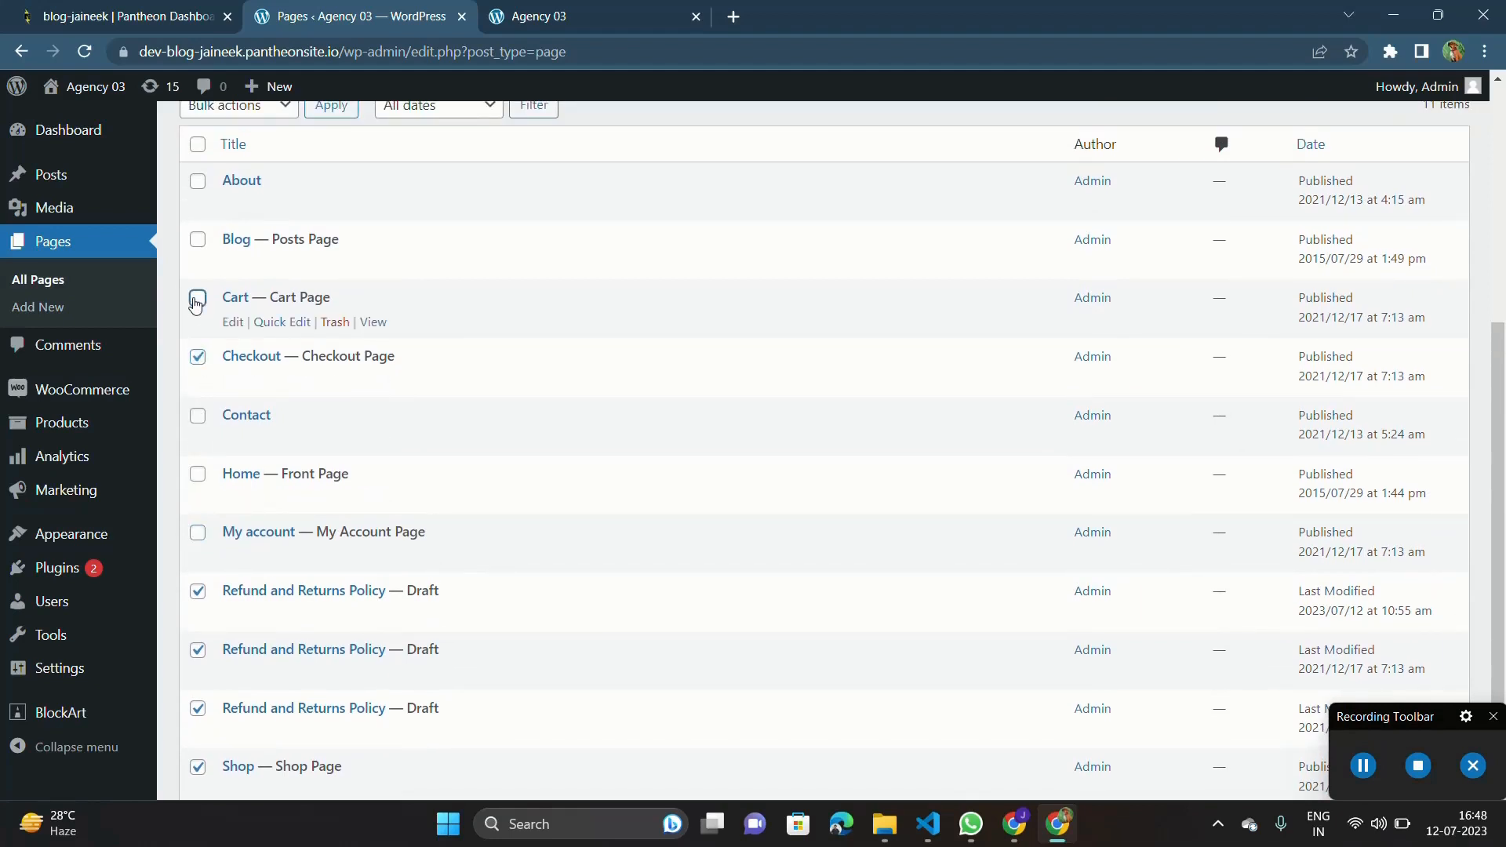
pyautogui.scroll(1, 196, 304)
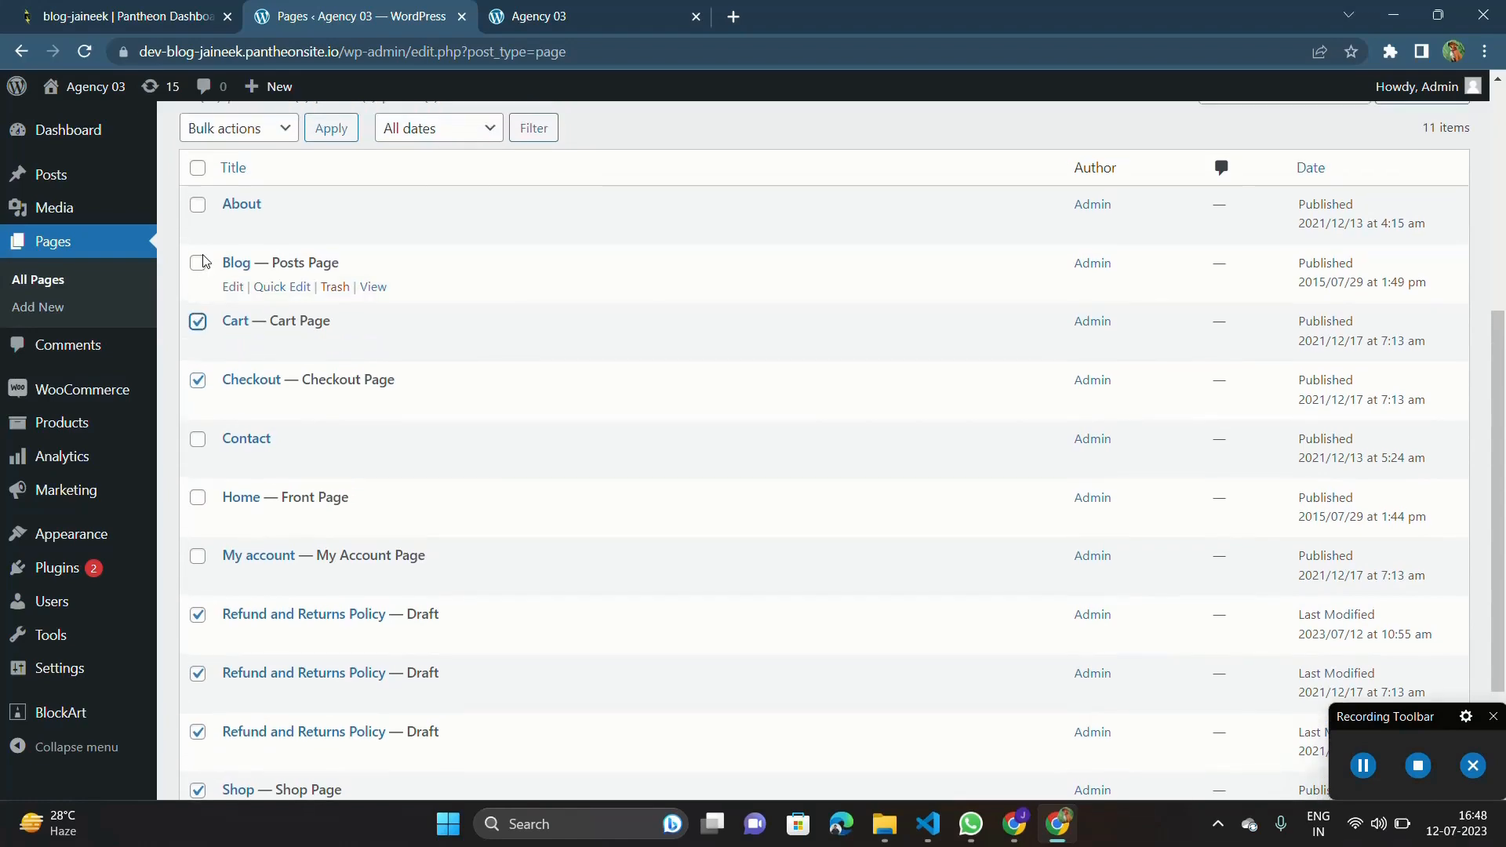
pyautogui.scroll(-3, 212, 282)
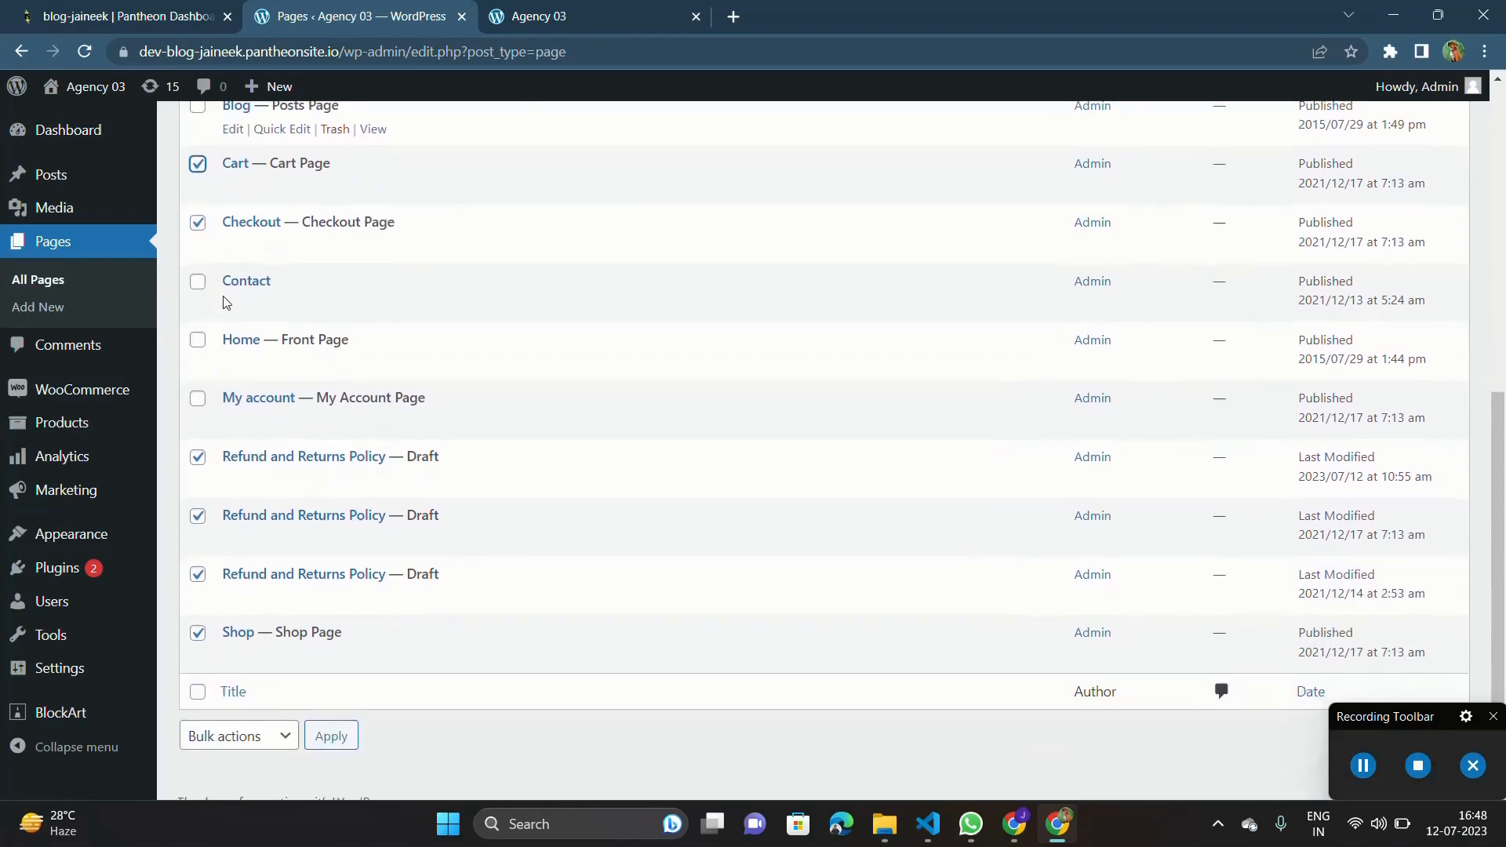
pyautogui.scroll(5, 327, 417)
pyautogui.scroll(-3, 330, 468)
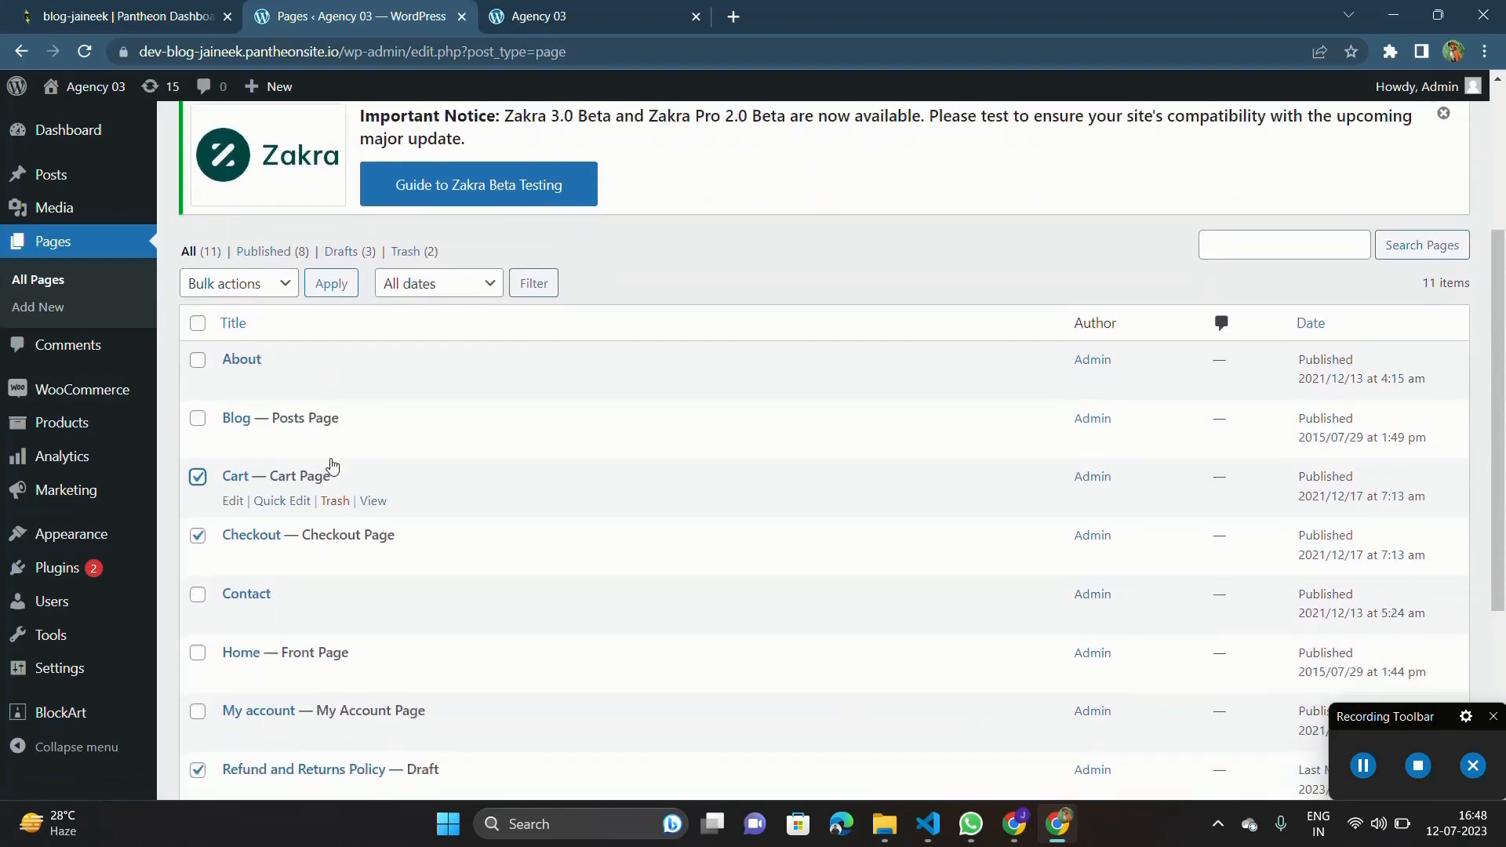
pyautogui.scroll(-3, 333, 466)
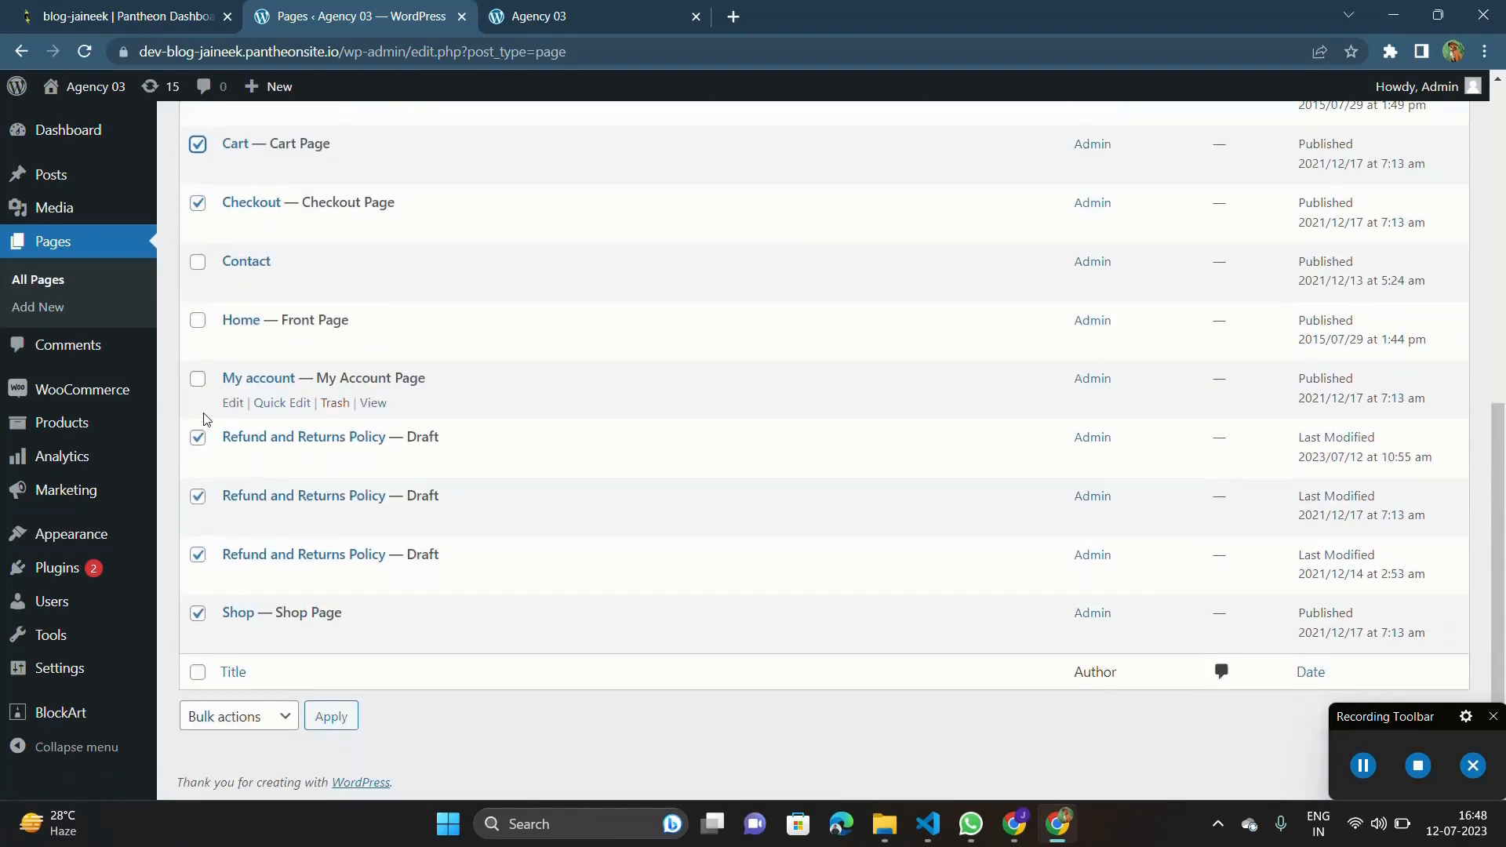
pyautogui.scroll(3, 247, 437)
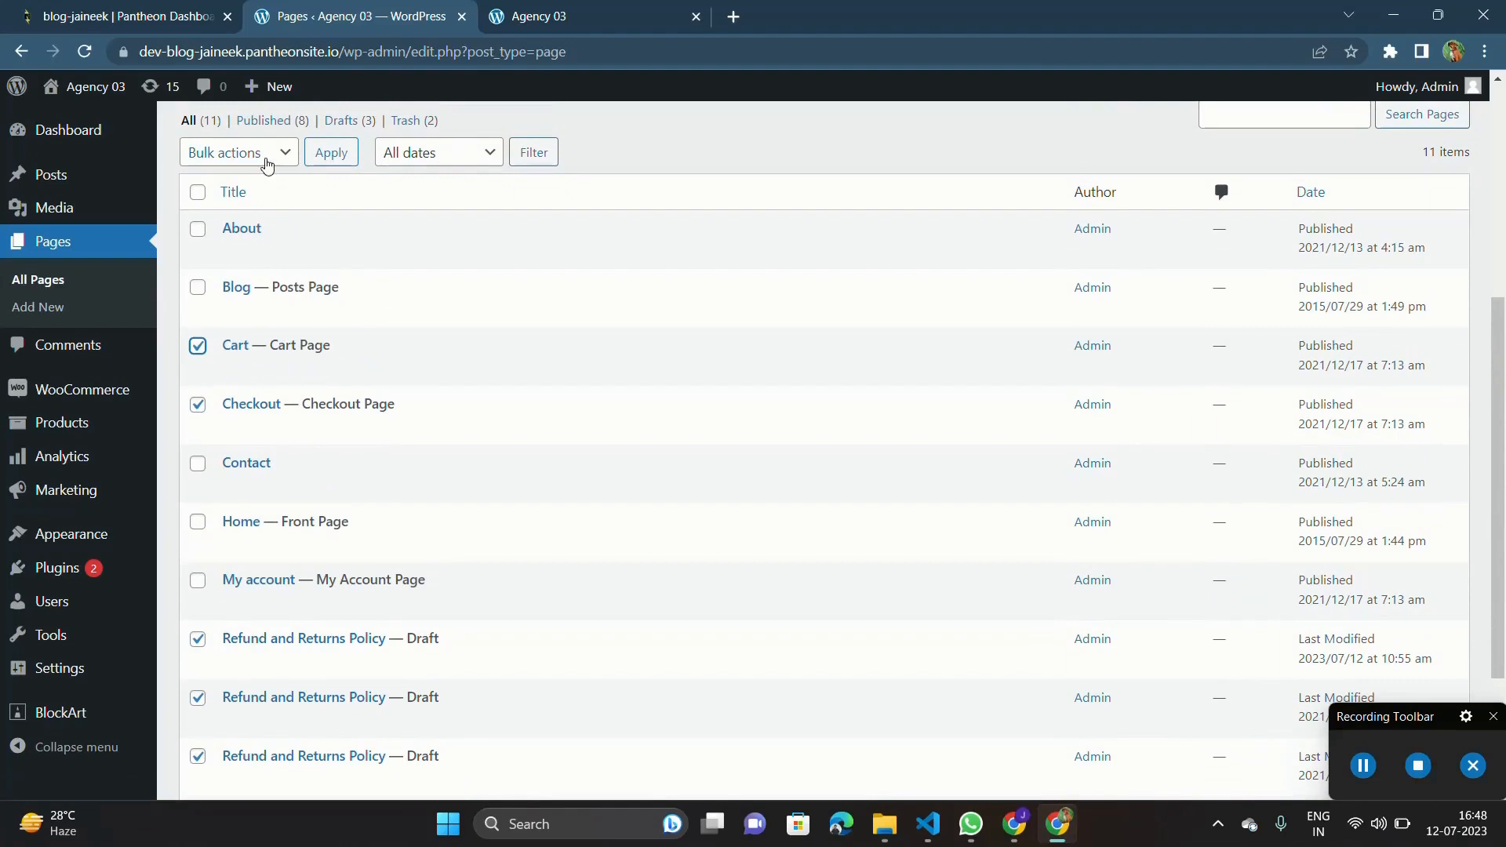
pyautogui.click(260, 154)
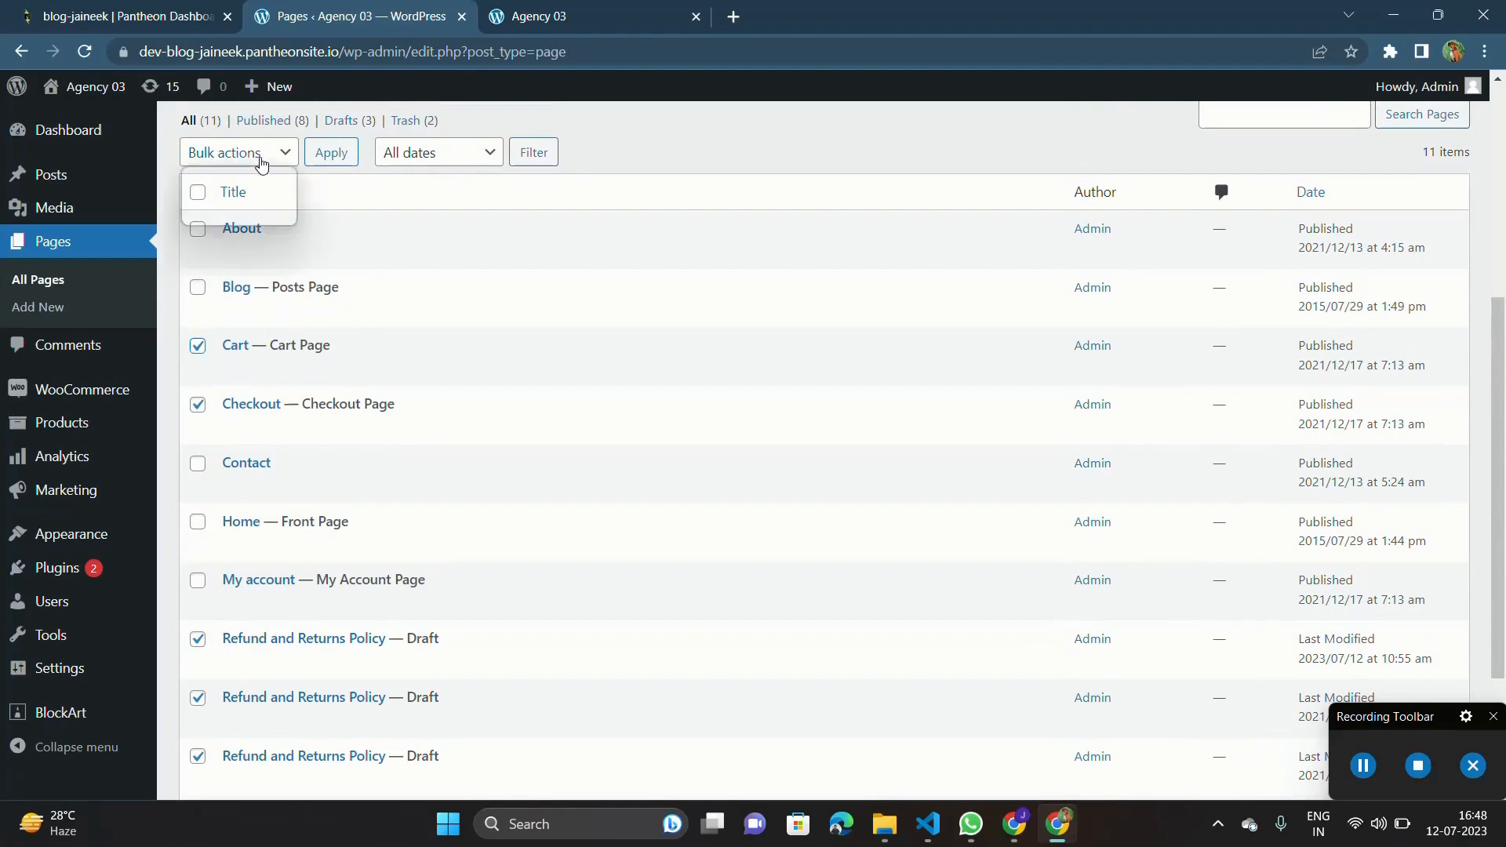
pyautogui.scroll(3, 257, 154)
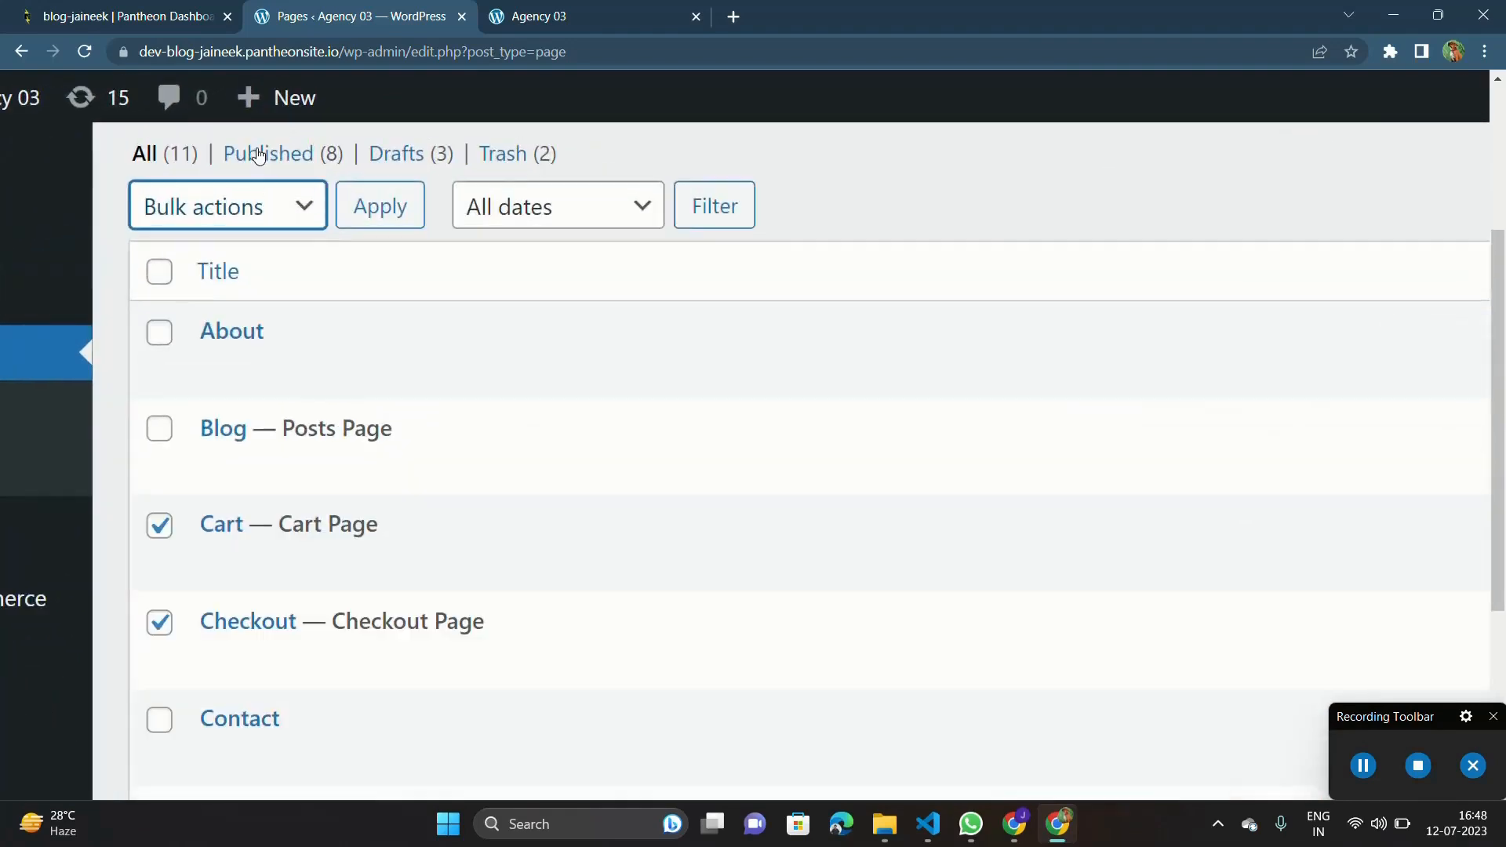
pyautogui.click(250, 206)
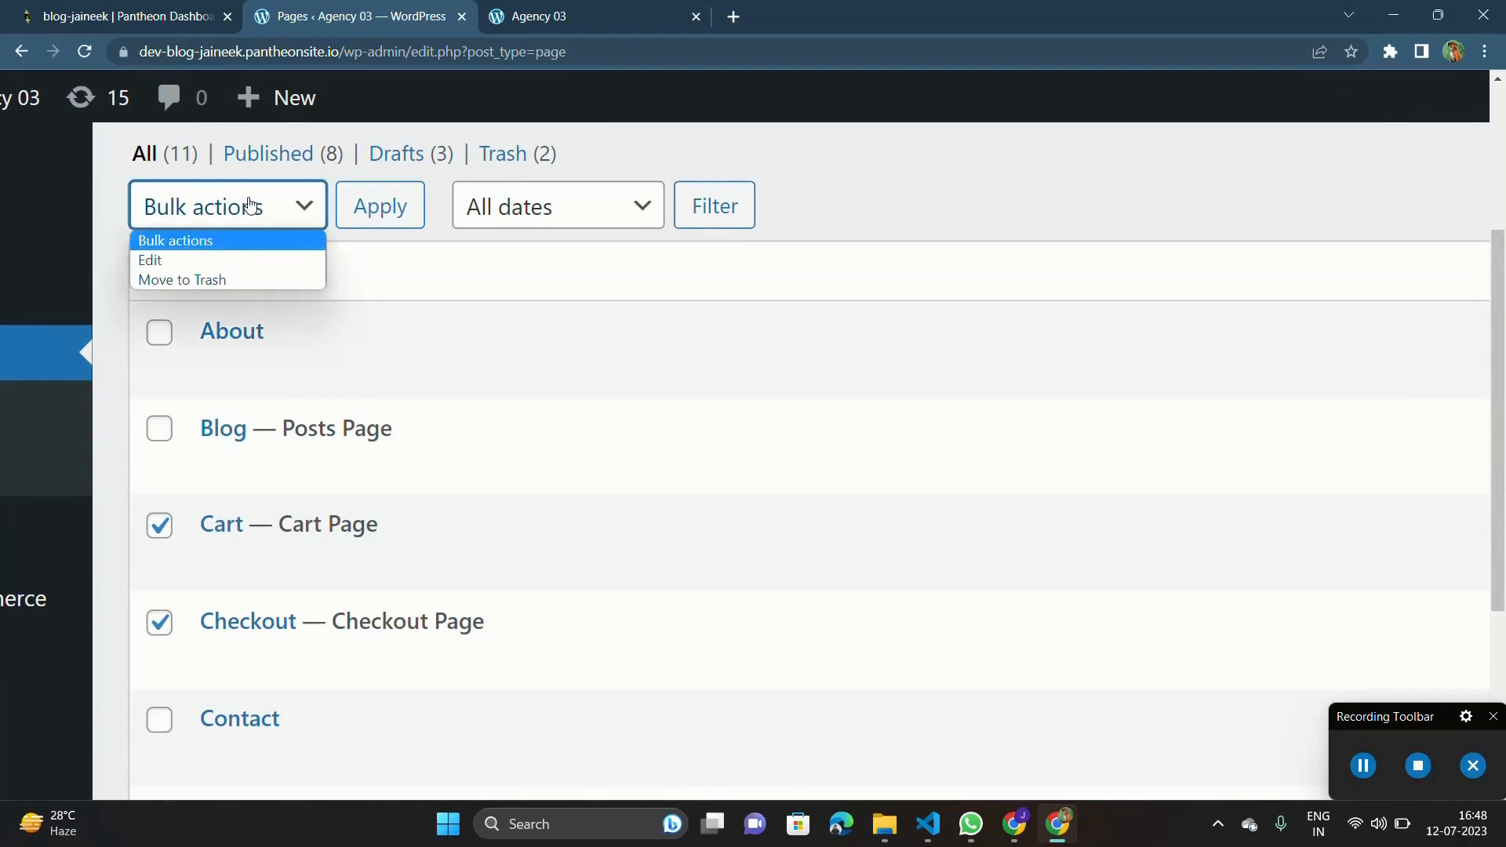
pyautogui.click(224, 278)
pyautogui.click(386, 216)
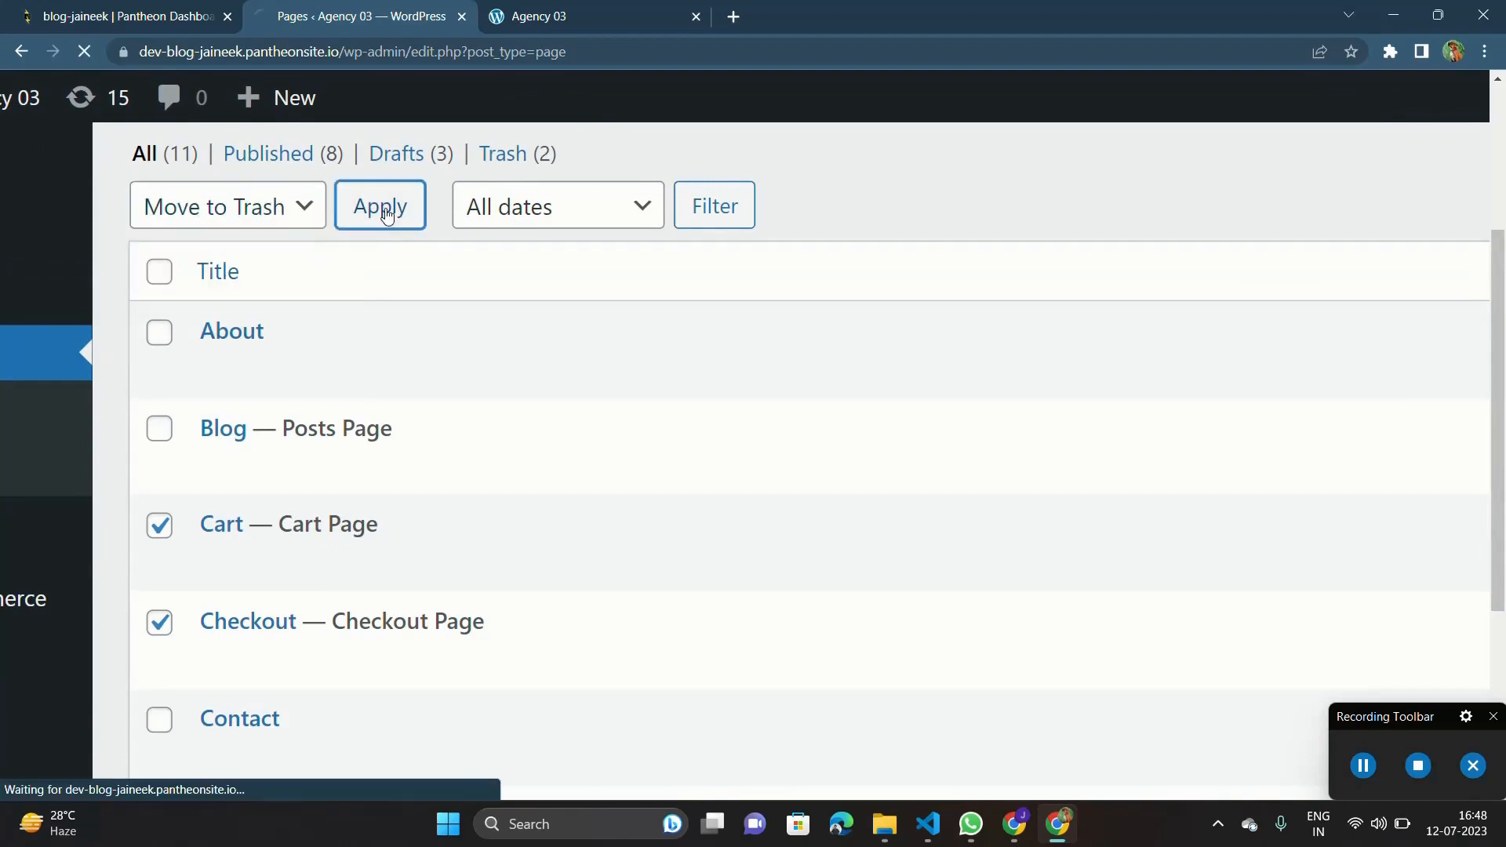
pyautogui.scroll(-3, 387, 217)
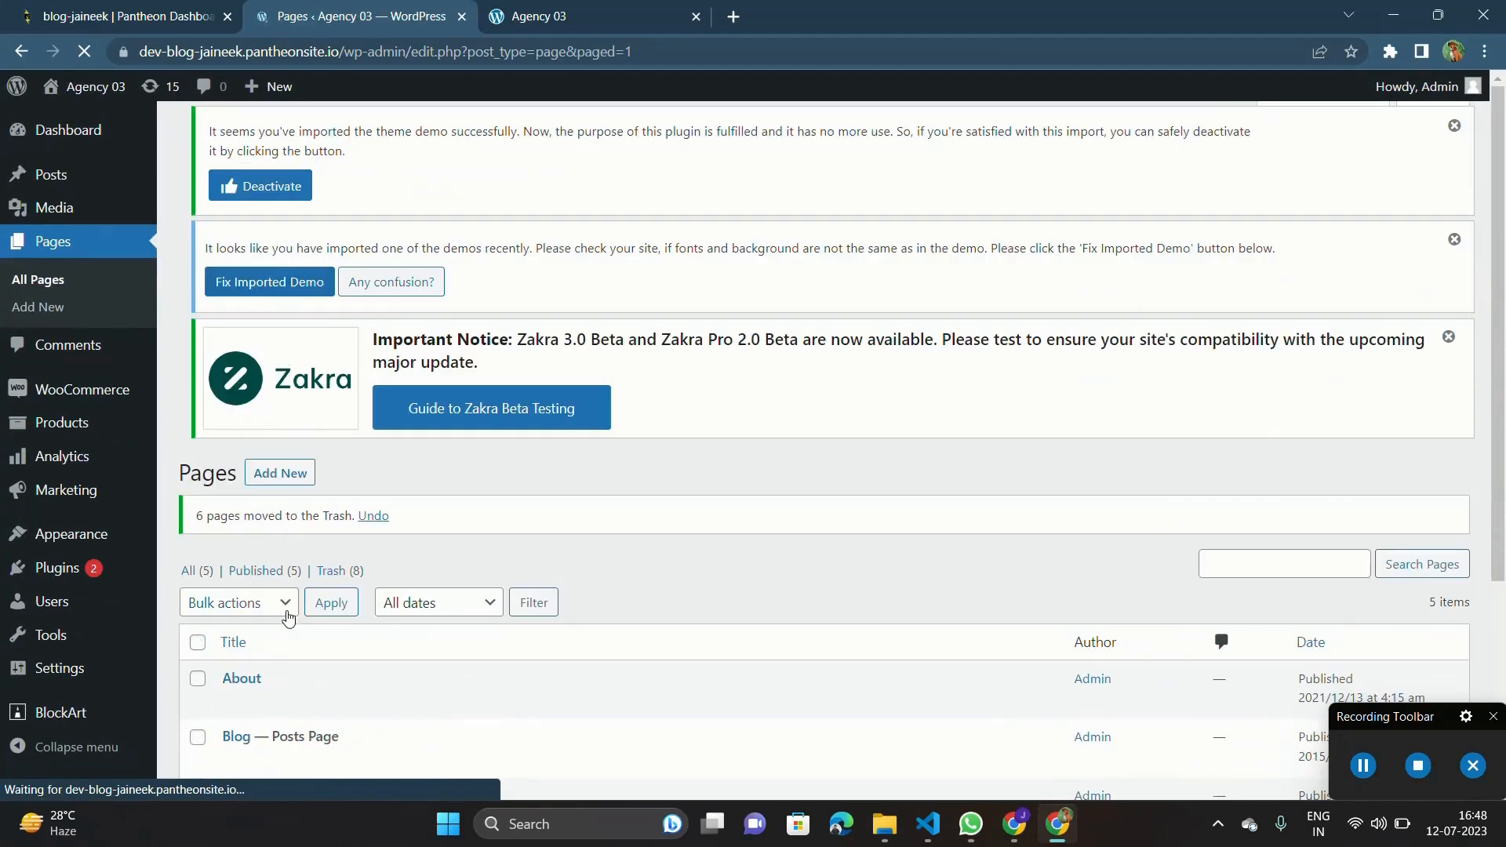
# Reload the live site's home page and check its header menu and upper sections against the remaining pages.
pyautogui.scroll(-3, 344, 495)
pyautogui.scroll(-1, 345, 495)
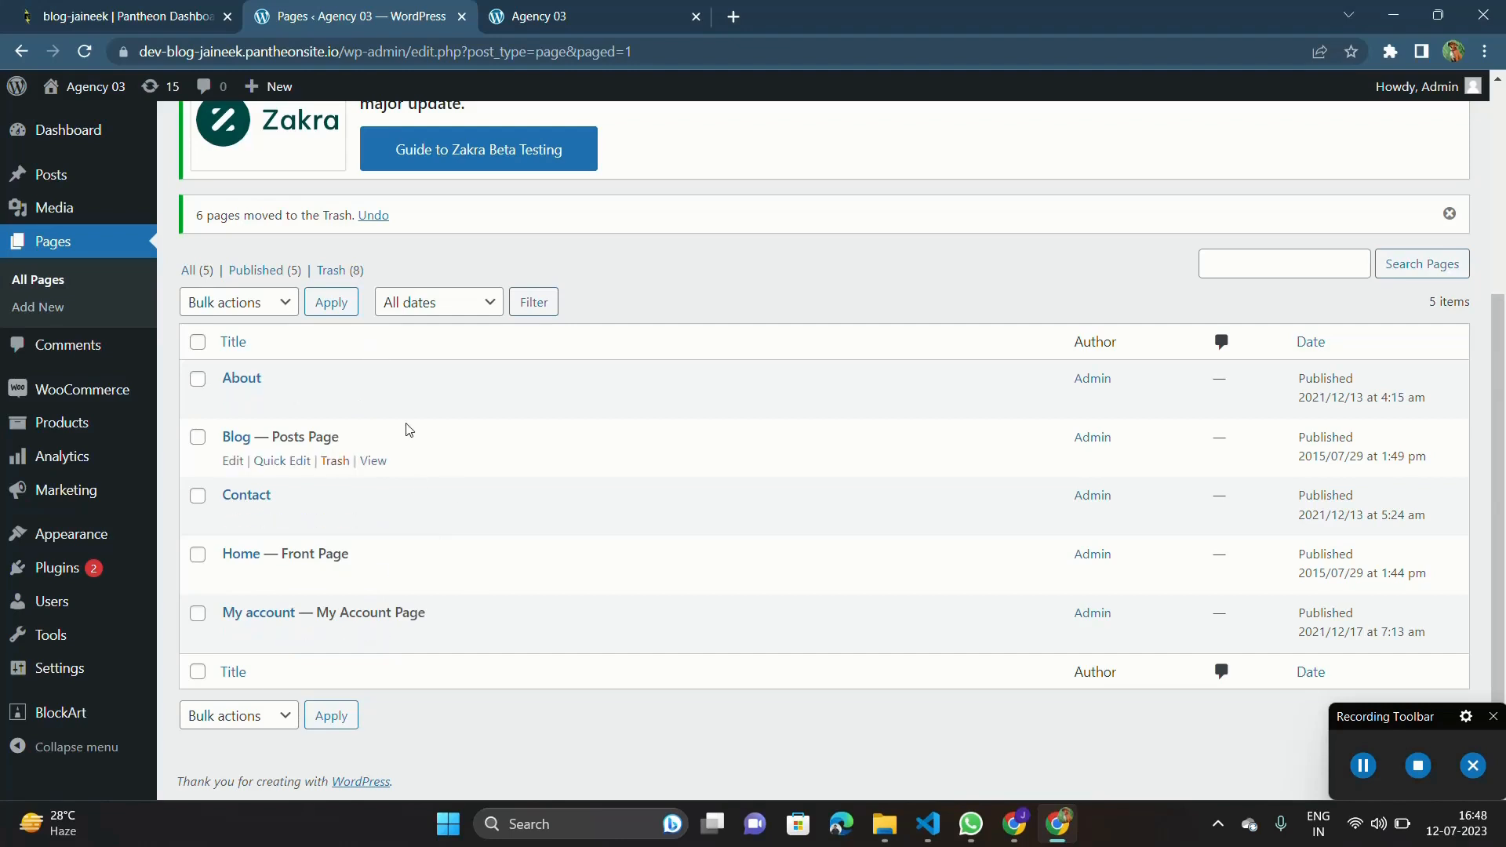
pyautogui.click(563, 9)
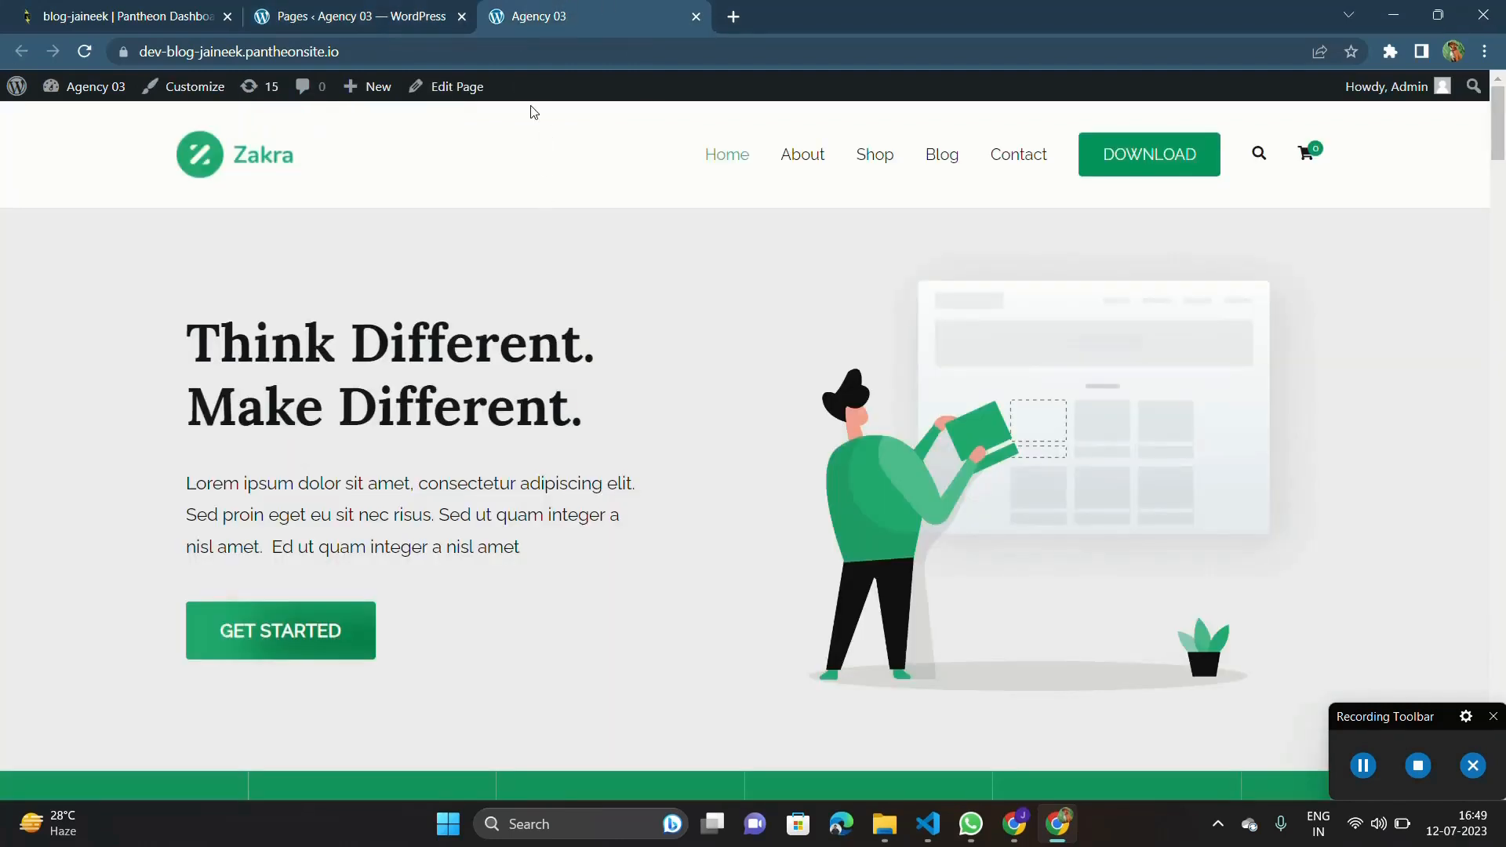
pyautogui.moveTo(345, 49); pyautogui.dragTo(147, 51)
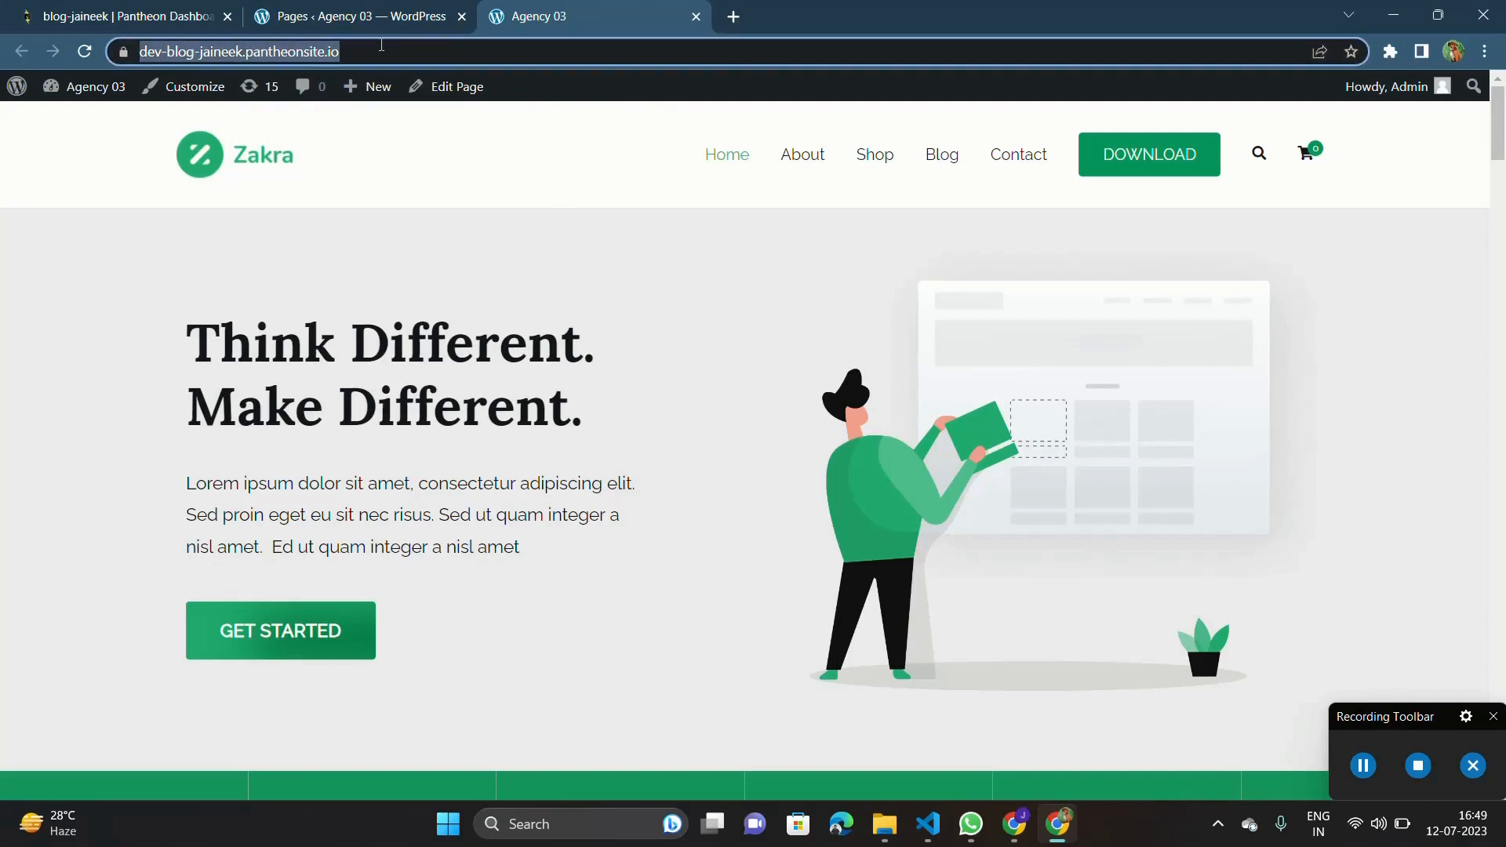
pyautogui.click(84, 51)
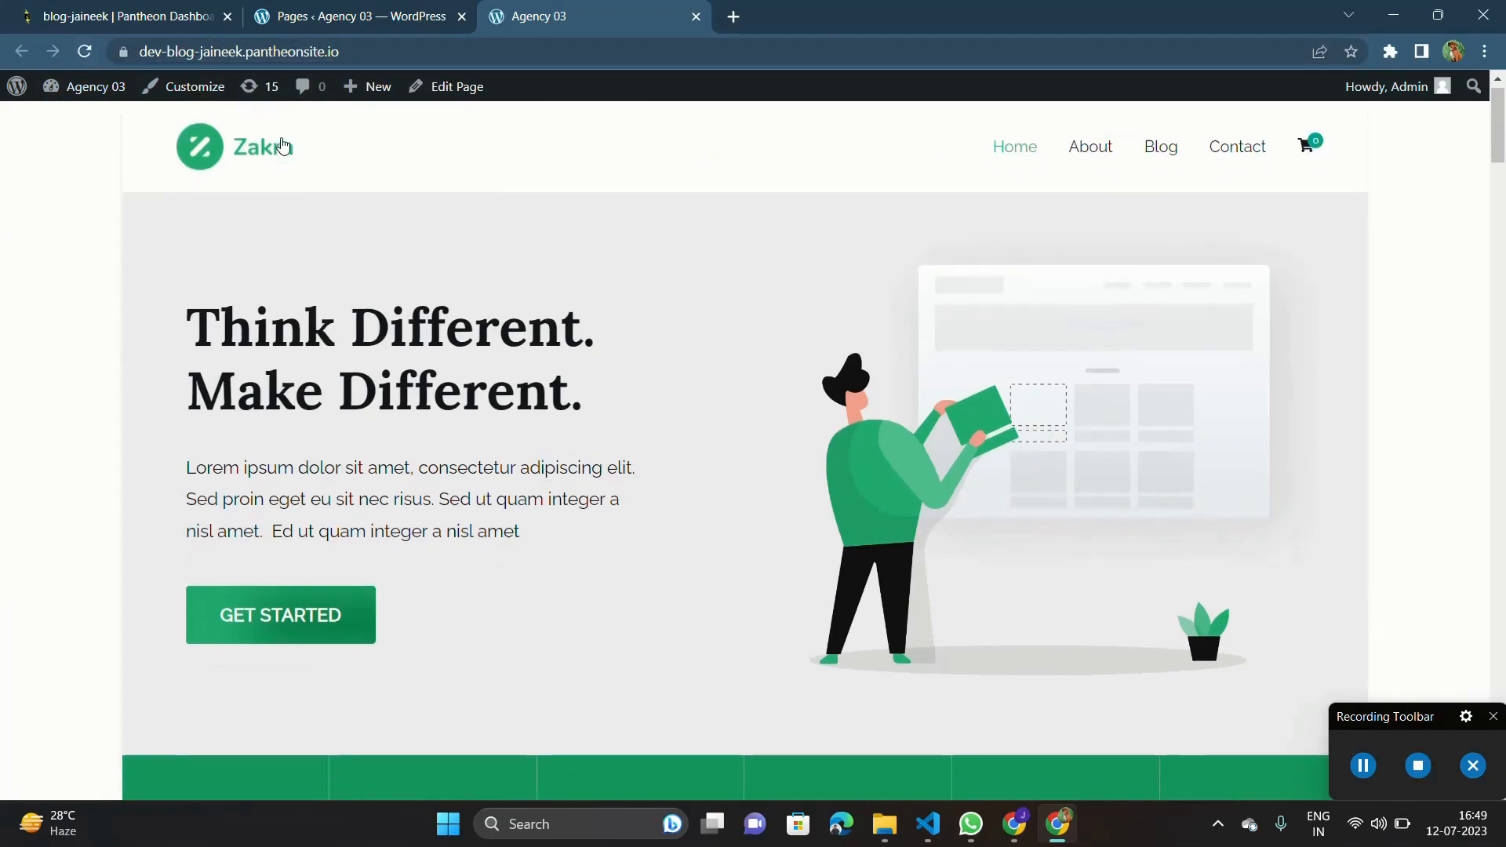
pyautogui.scroll(-15, 1030, 264)
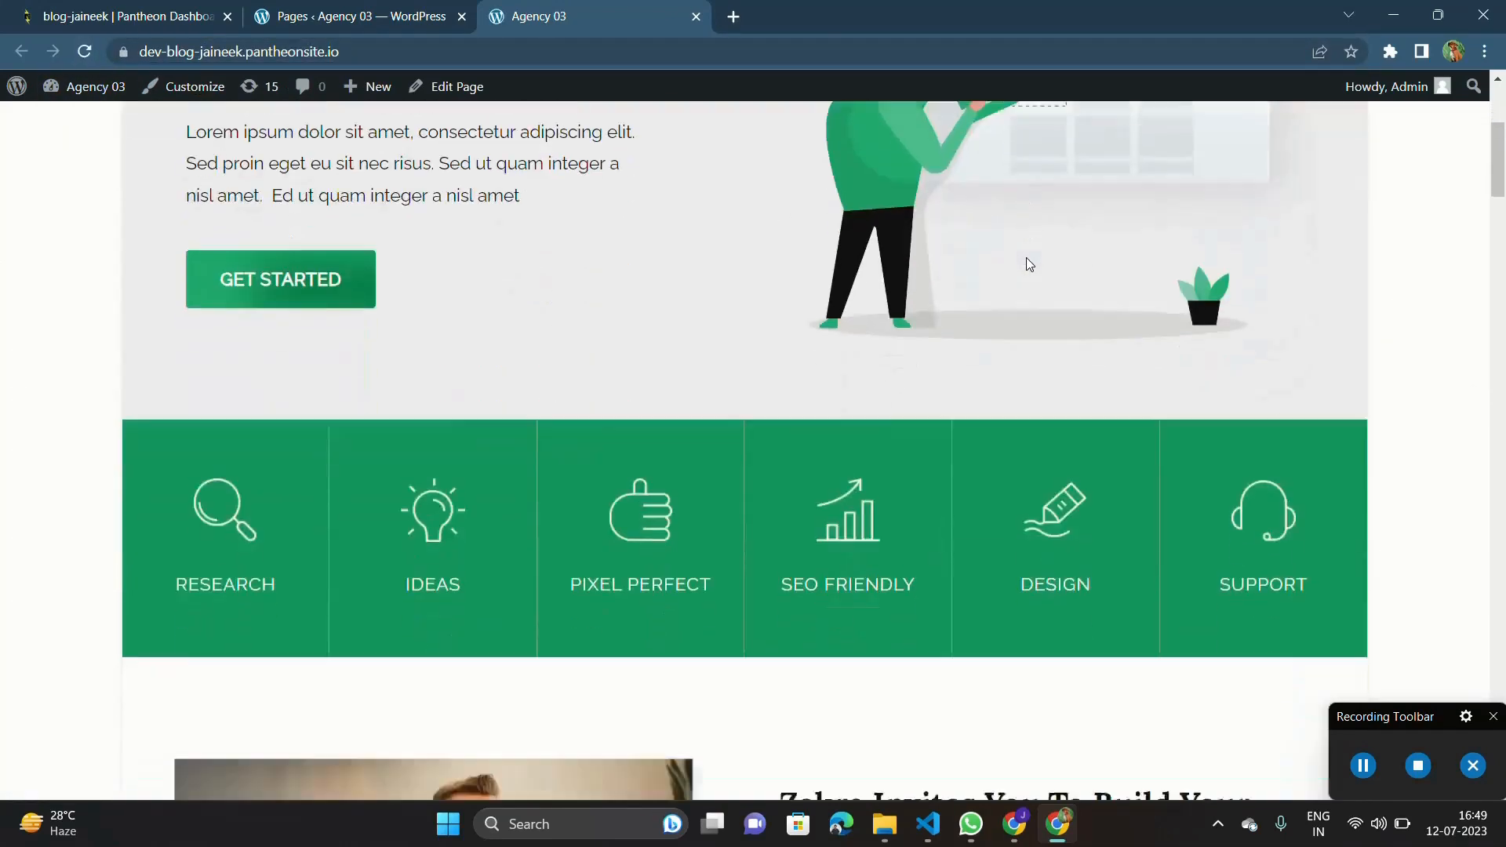
pyautogui.scroll(7, 1031, 263)
pyautogui.scroll(10, 1031, 264)
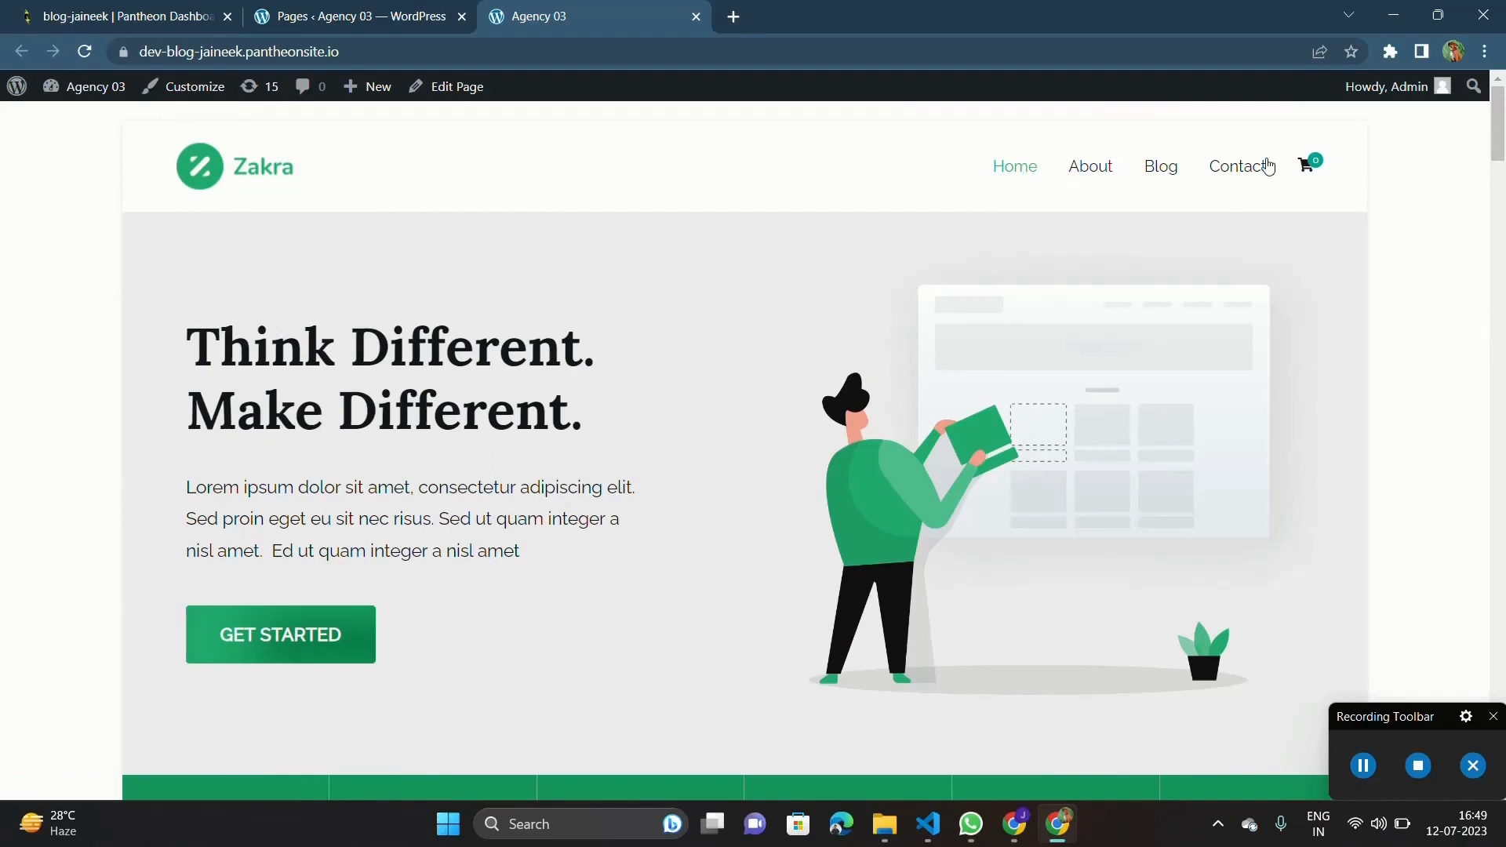
# Test the cart link in the live site's header and return to the home page.
pyautogui.click(1302, 166)
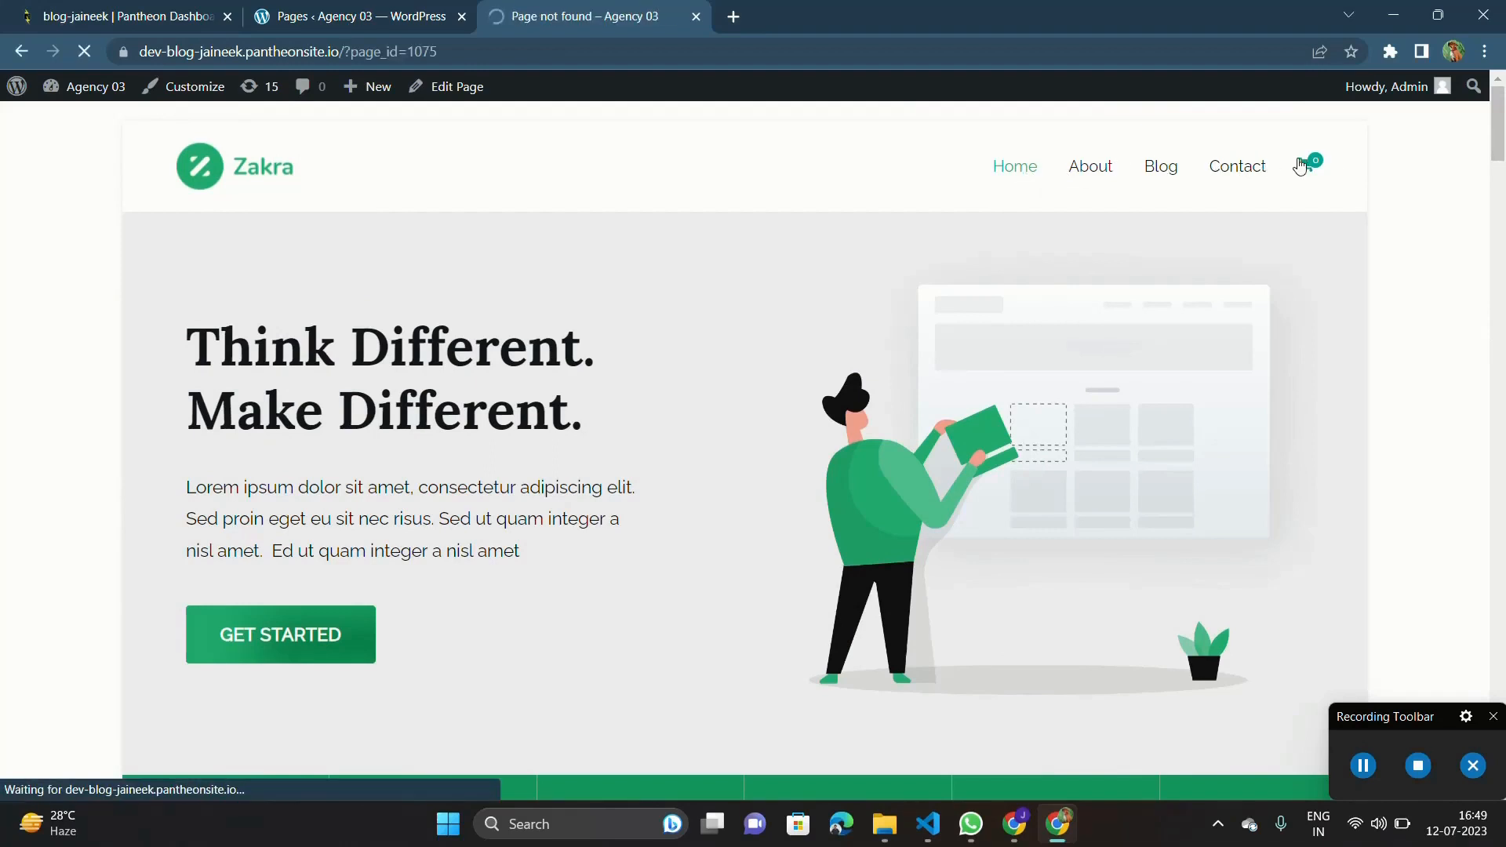
pyautogui.scroll(-10, 1130, 350)
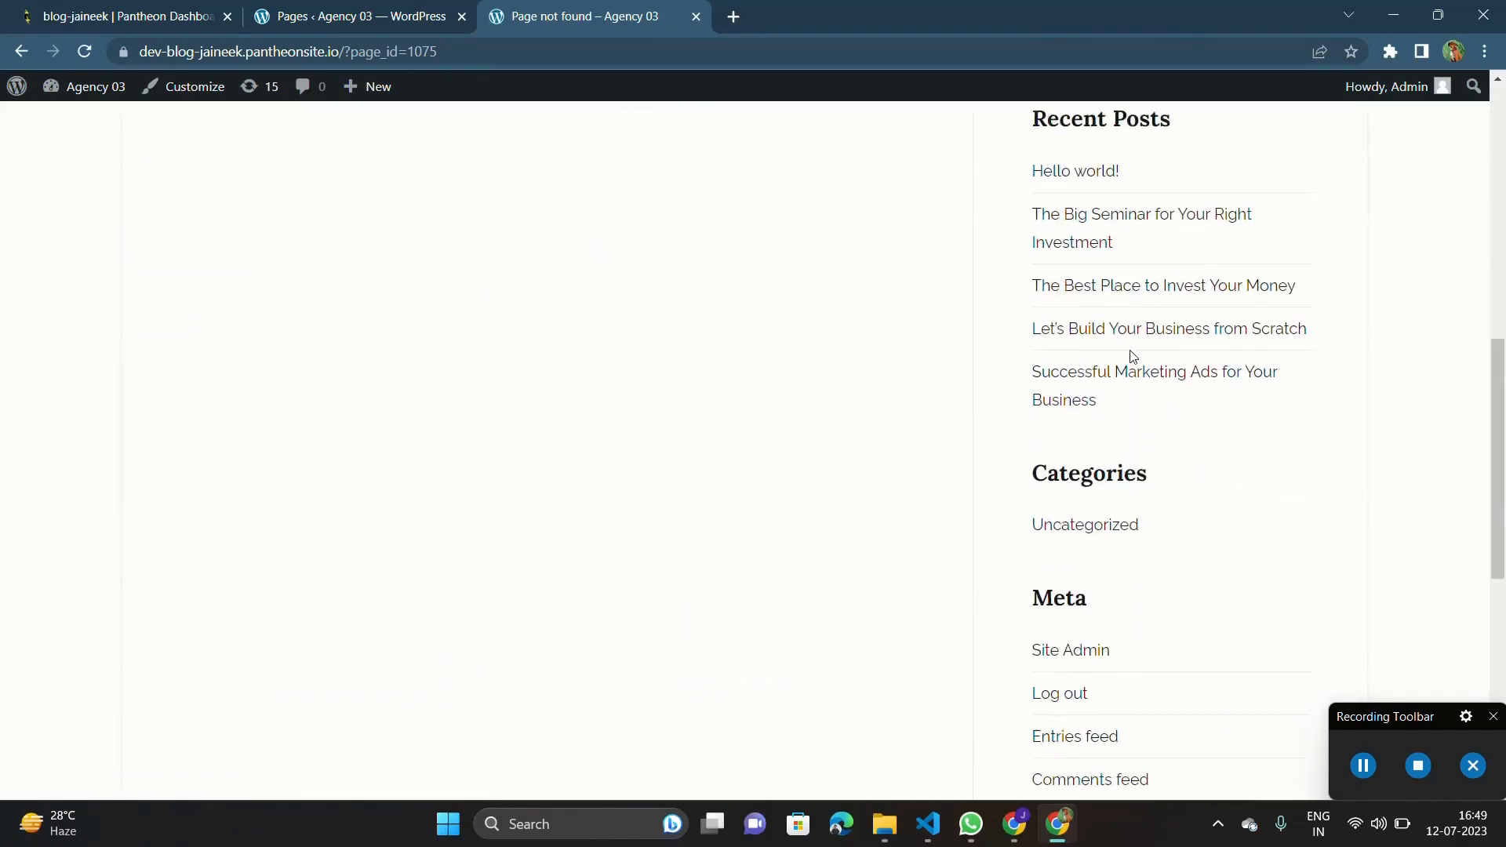
pyautogui.scroll(10, 1177, 330)
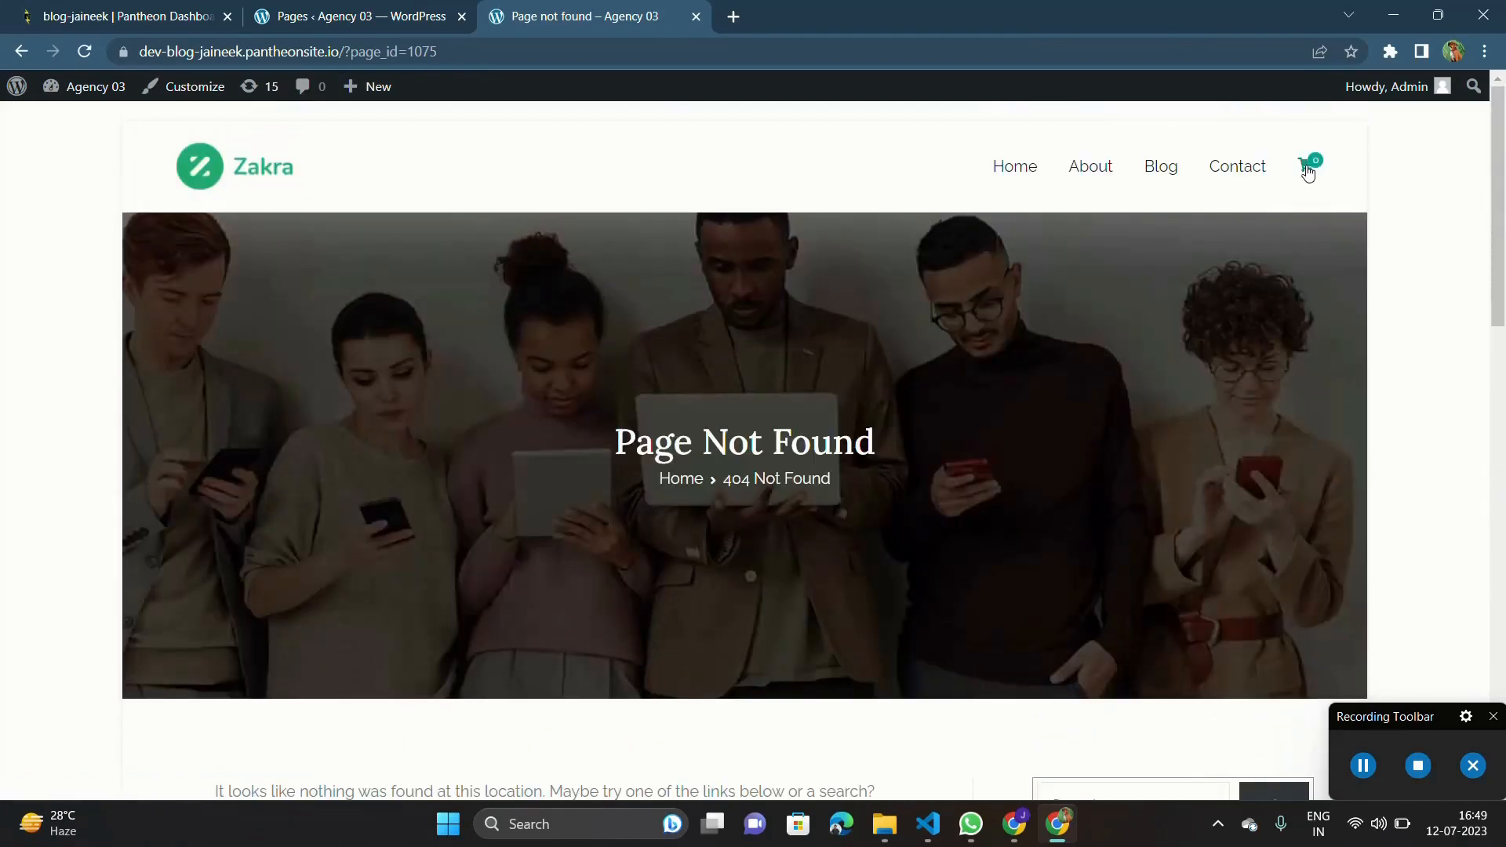
pyautogui.click(1015, 167)
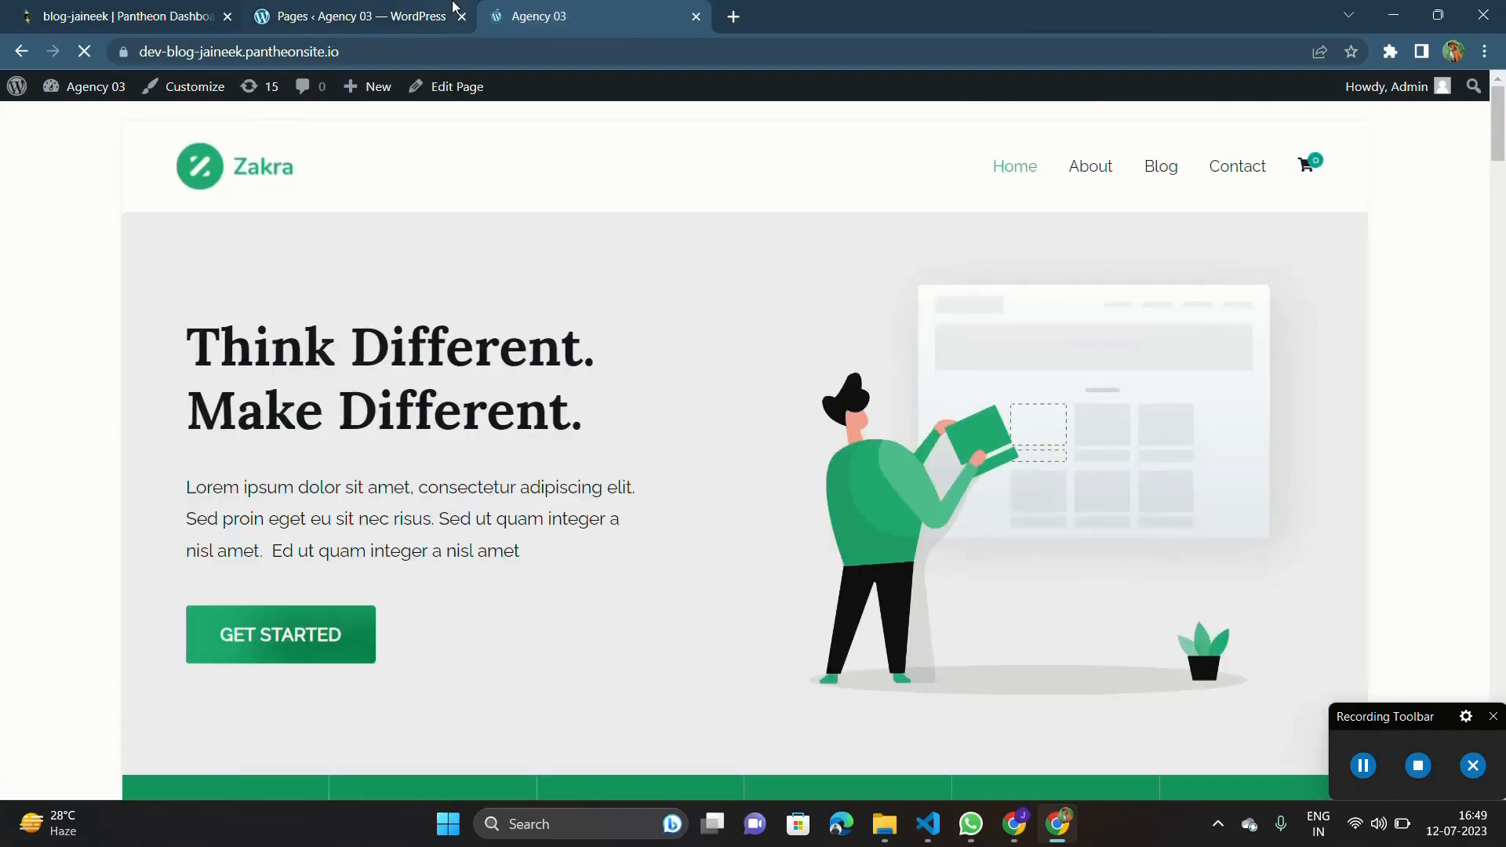
# Review the remaining pages in the admin list and examine the live home page's feature, introduction and portfolio sections.
pyautogui.click(361, 16)
pyautogui.click(530, 10)
pyautogui.click(361, 16)
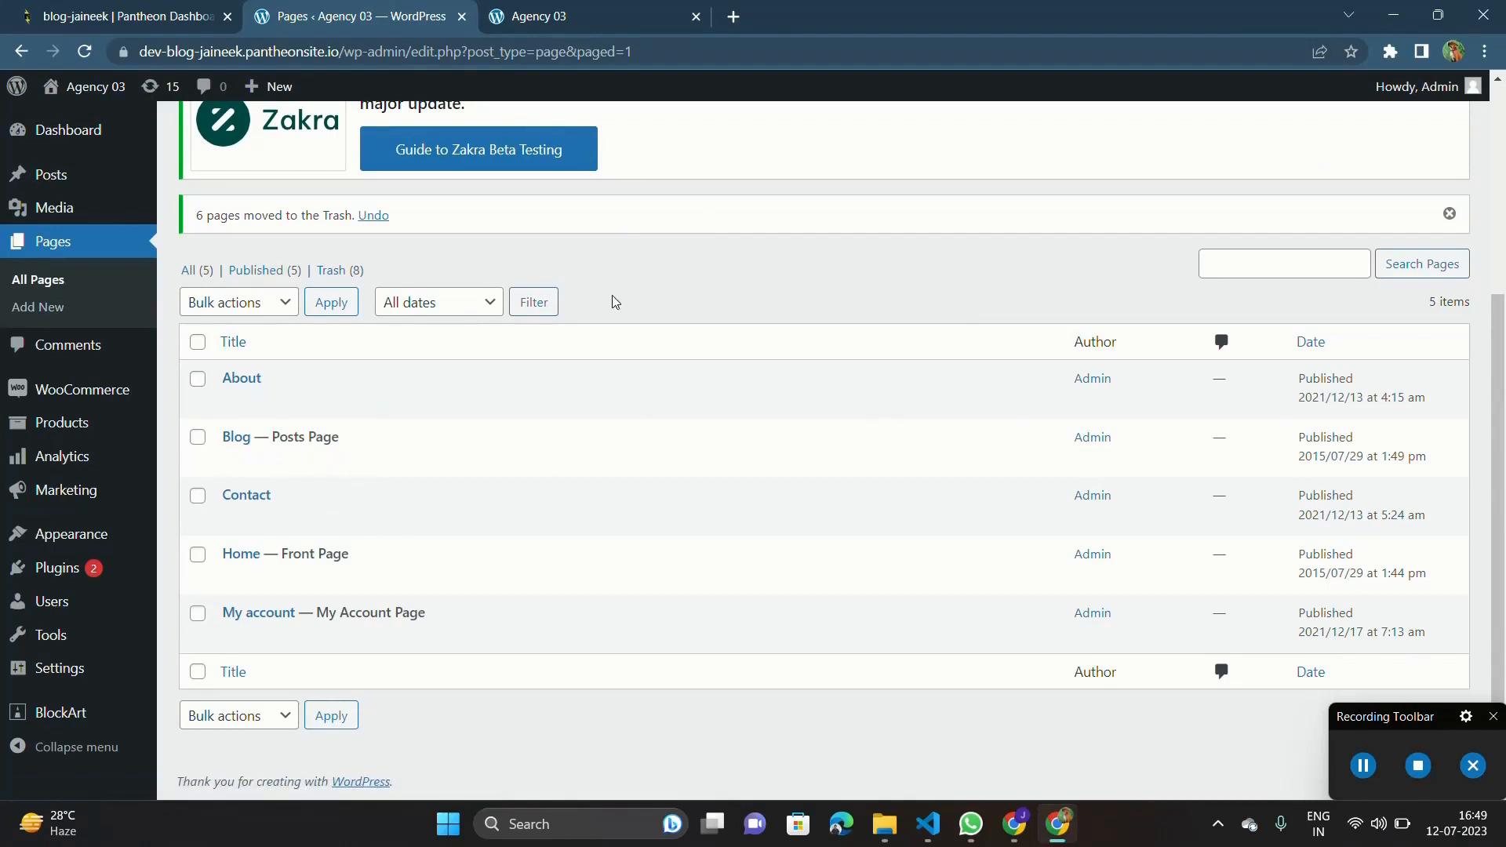
pyautogui.hotkey('ctrl', 'Tab')
pyautogui.scroll(-20, 736, 487)
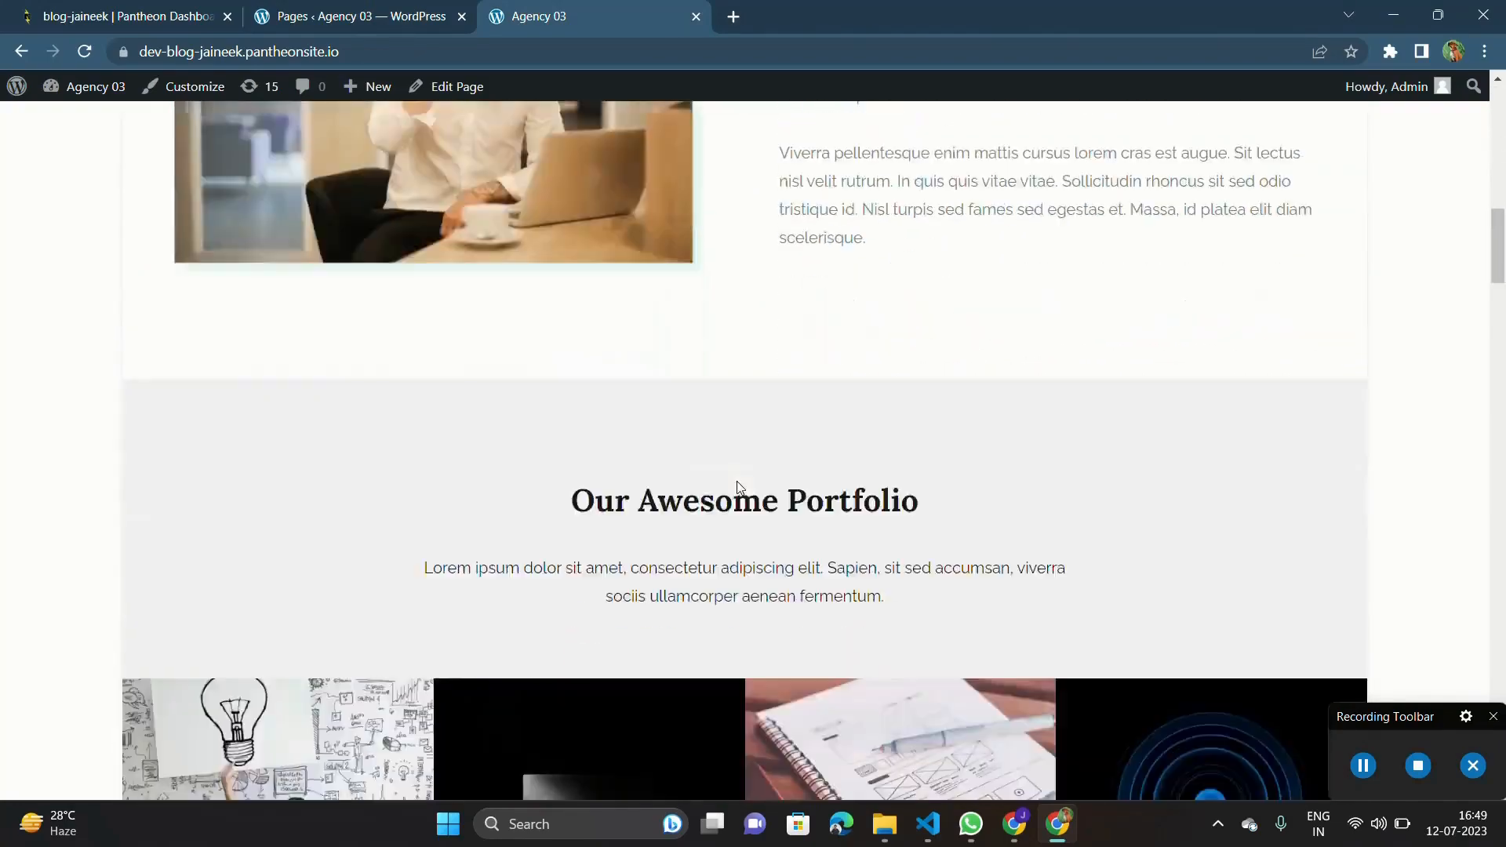
pyautogui.scroll(20, 737, 487)
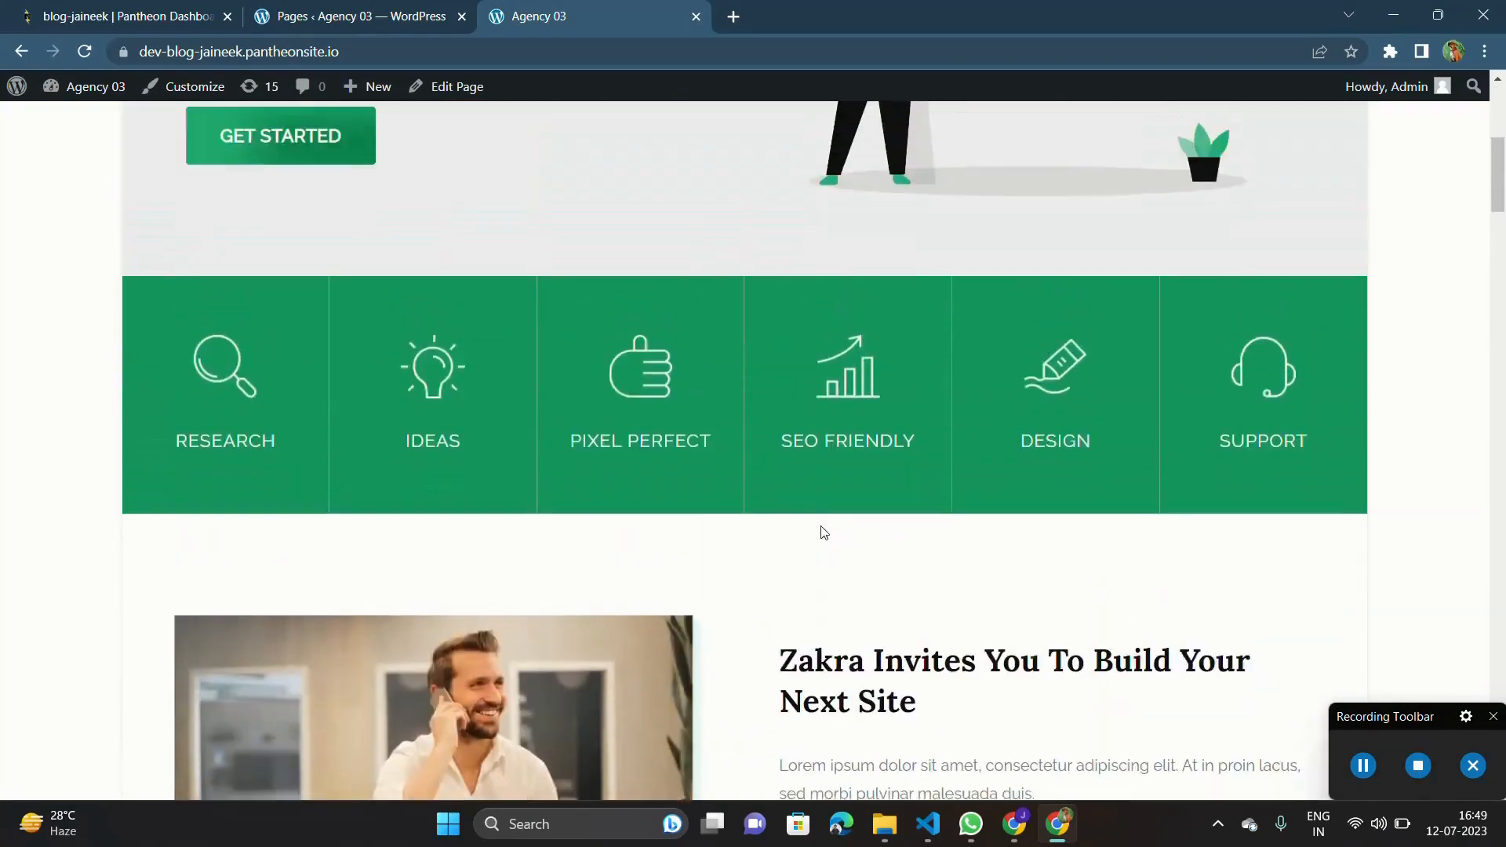
pyautogui.scroll(5, 751, 297)
pyautogui.scroll(-11, 871, 403)
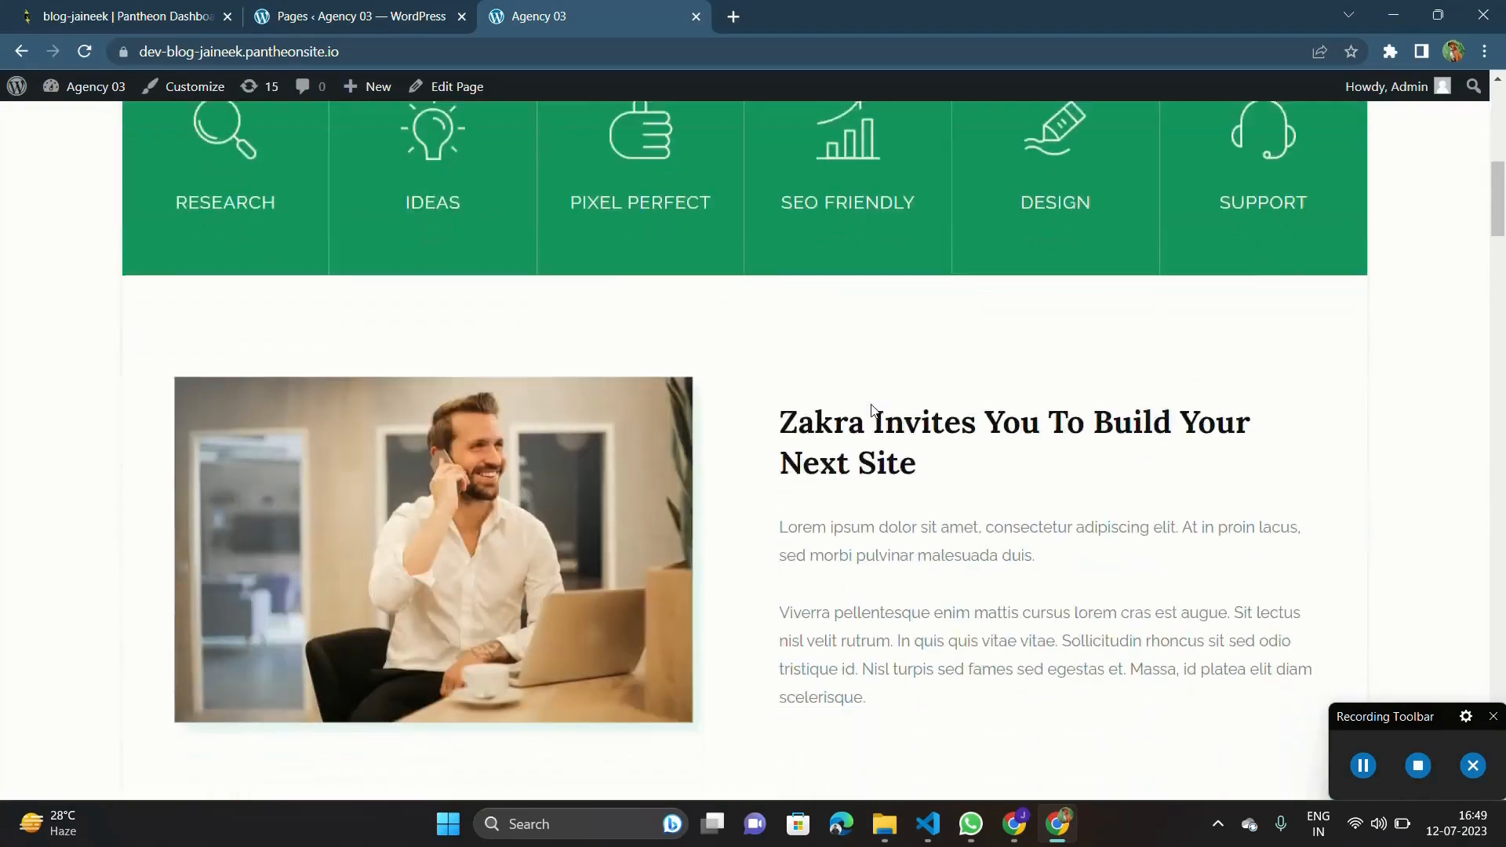